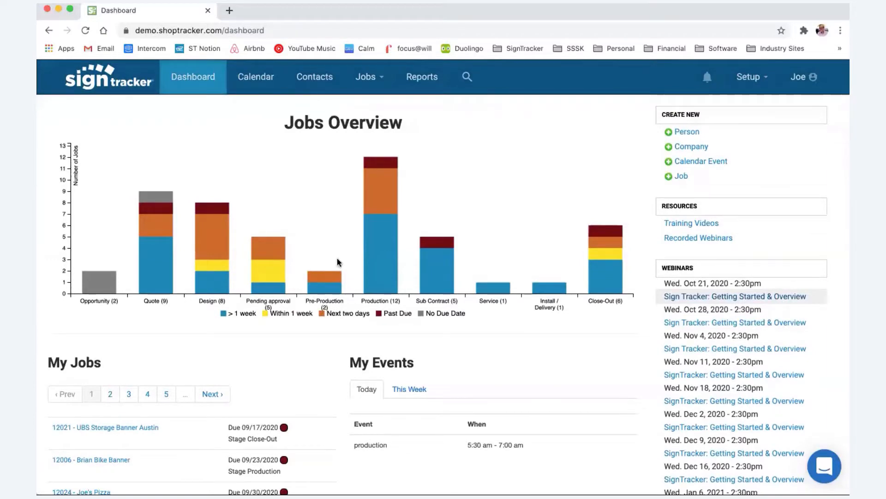
# Look over the dashboard's job overview and job list, and display this week's events.
pyautogui.scroll(-3, 314, 309)
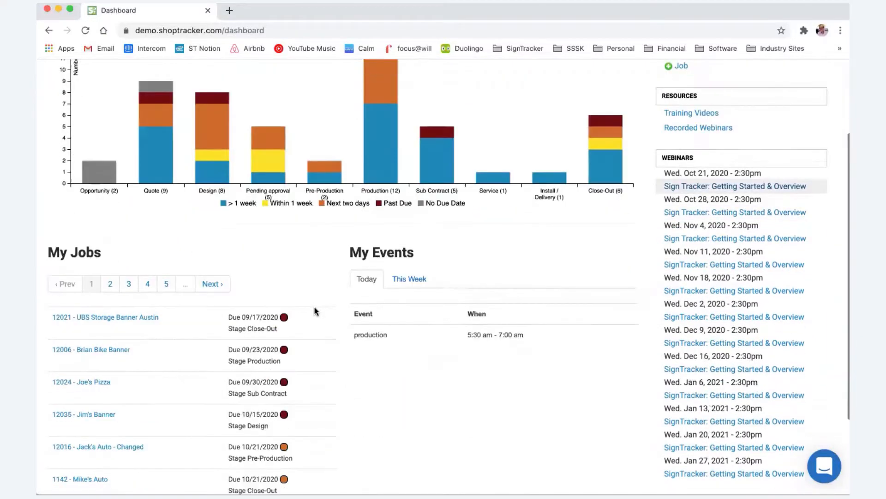
pyautogui.scroll(2, 314, 309)
pyautogui.scroll(1, 314, 307)
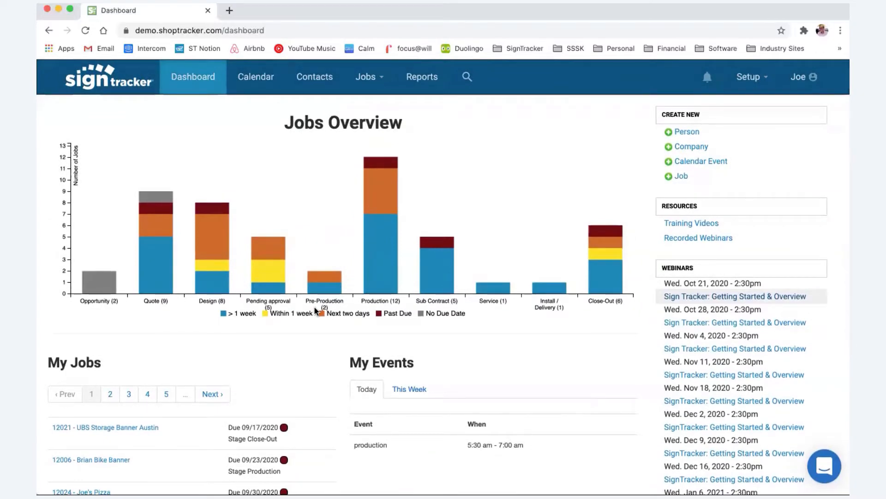
pyautogui.scroll(-3, 325, 310)
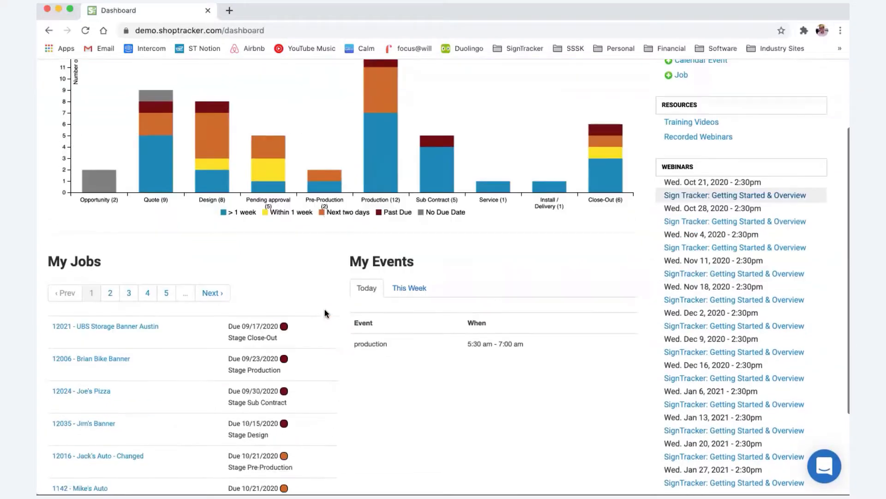
pyautogui.scroll(-1, 326, 311)
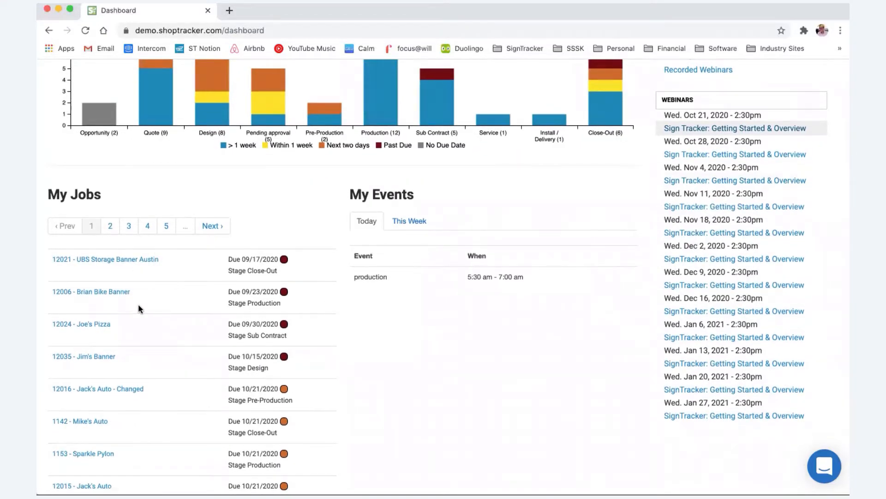
pyautogui.scroll(1, 137, 304)
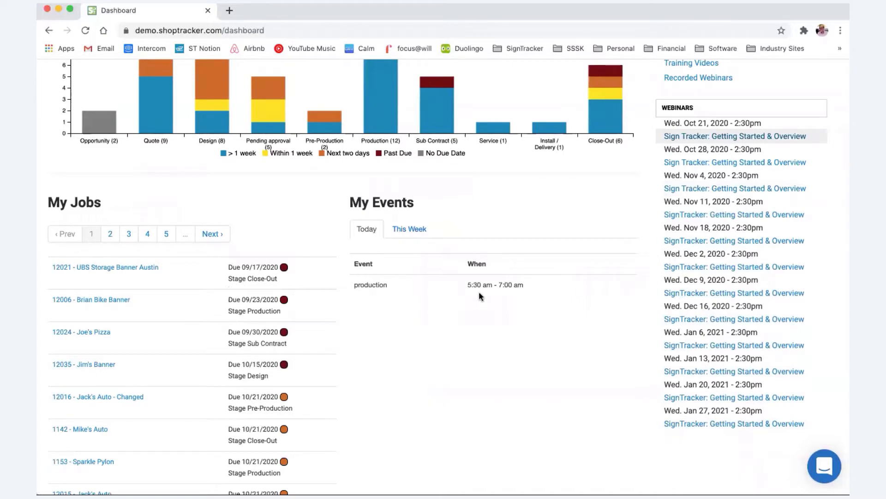
pyautogui.click(412, 228)
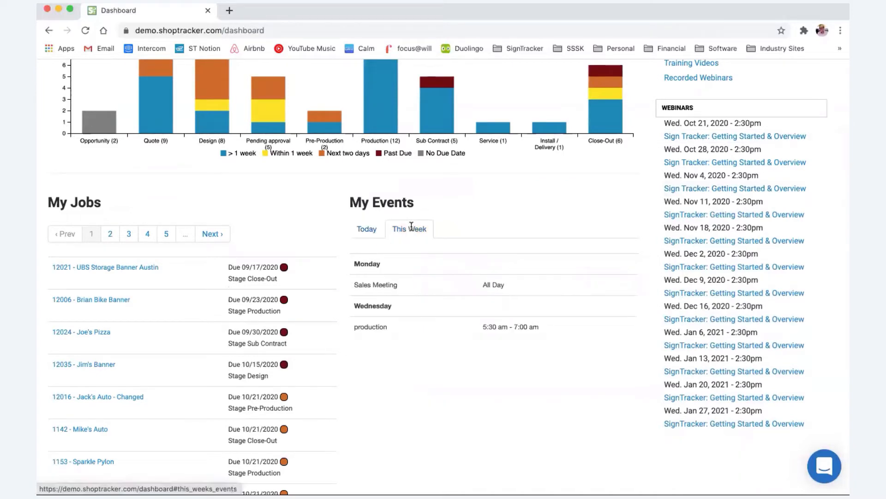
pyautogui.scroll(5, 415, 263)
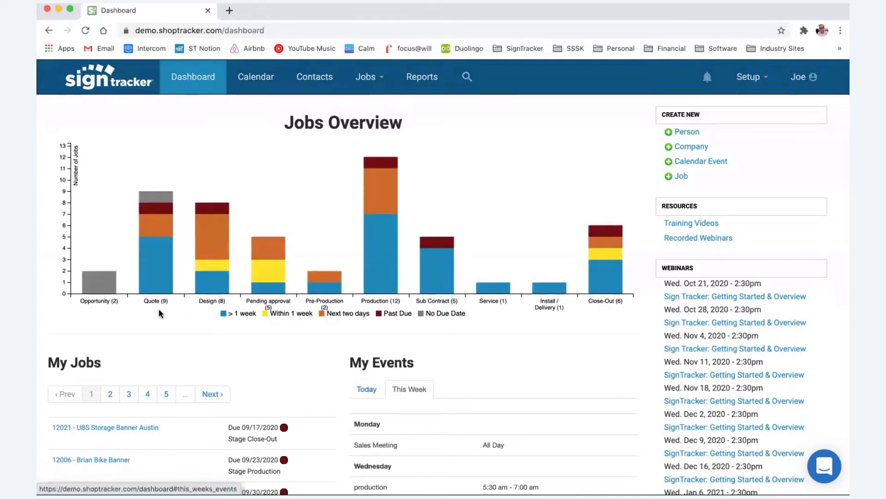
# Examine the due-date breakdown of the stages in the Jobs Overview chart, from Design through Production to Close-Out.
pyautogui.moveTo(217, 253)
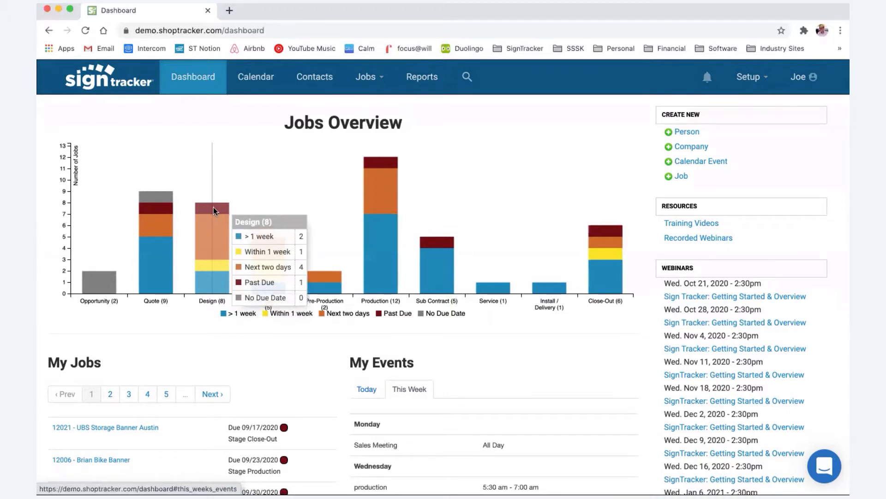
pyautogui.moveTo(370, 189)
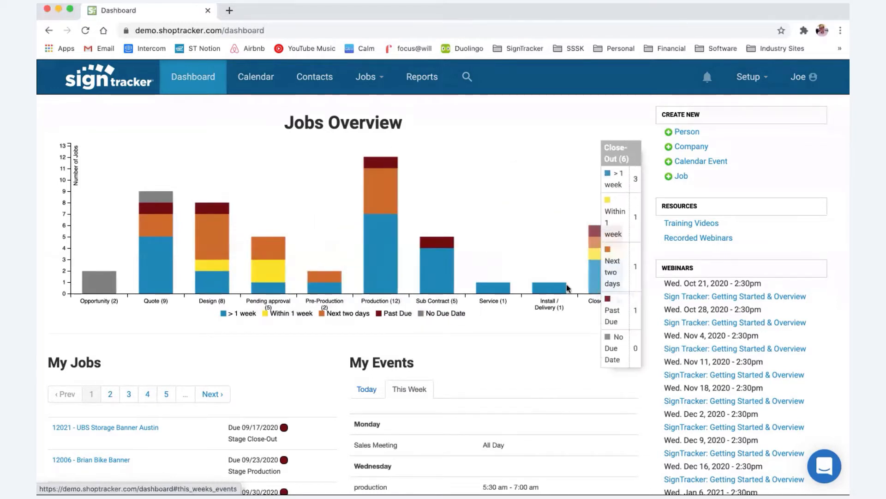
pyautogui.moveTo(481, 289)
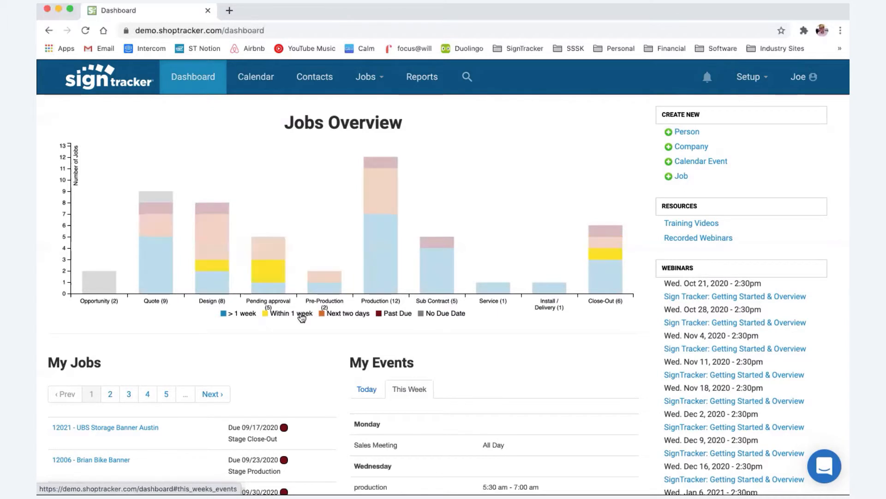
pyautogui.moveTo(400, 195)
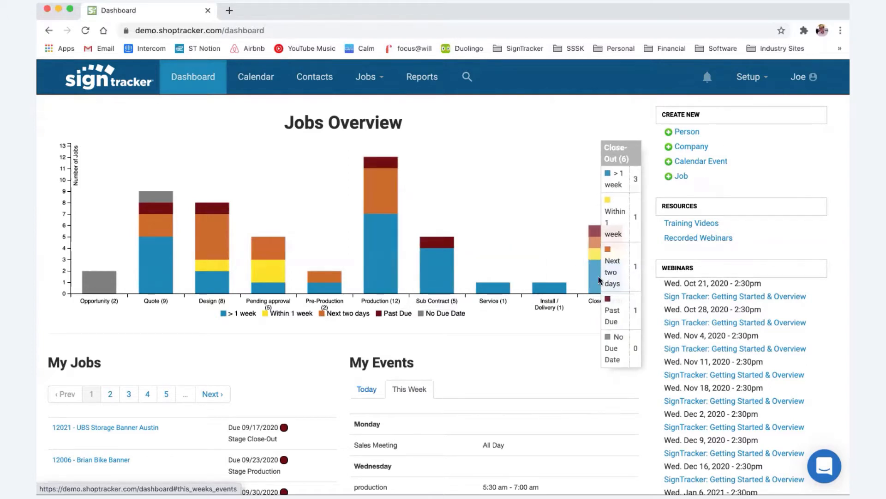
# Move the Joe's Pizza job from September 30 to October 2 on the calendar and check its details.
pyautogui.click(257, 80)
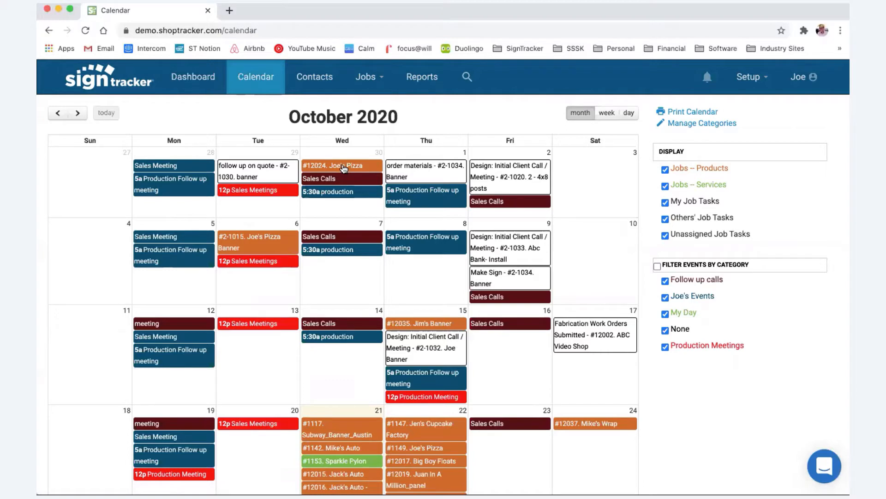
pyautogui.moveTo(344, 168); pyautogui.dragTo(512, 217)
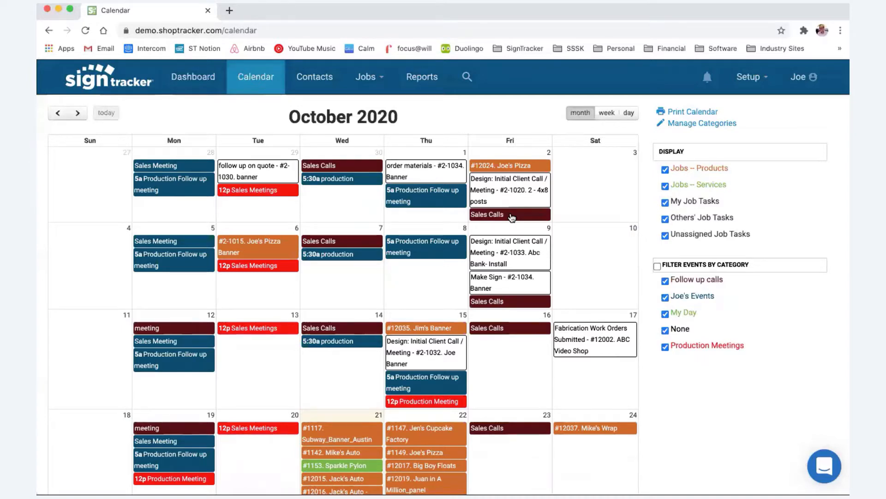
pyautogui.click(513, 168)
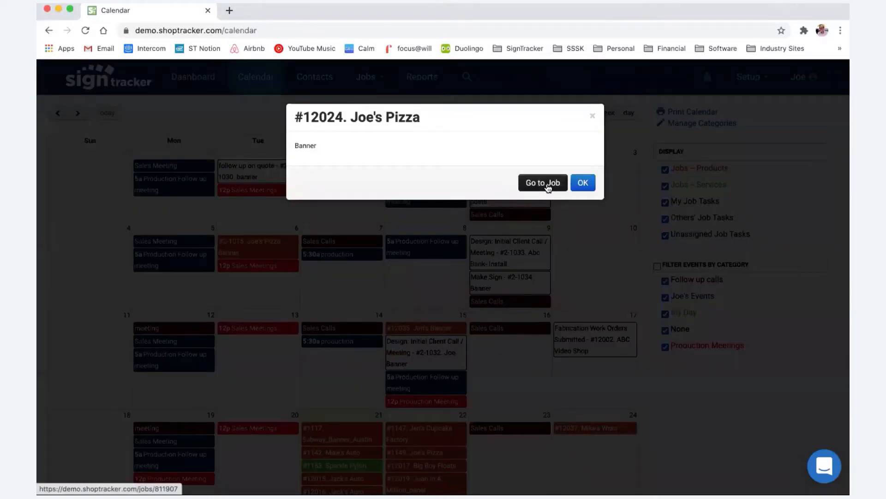
pyautogui.click(593, 119)
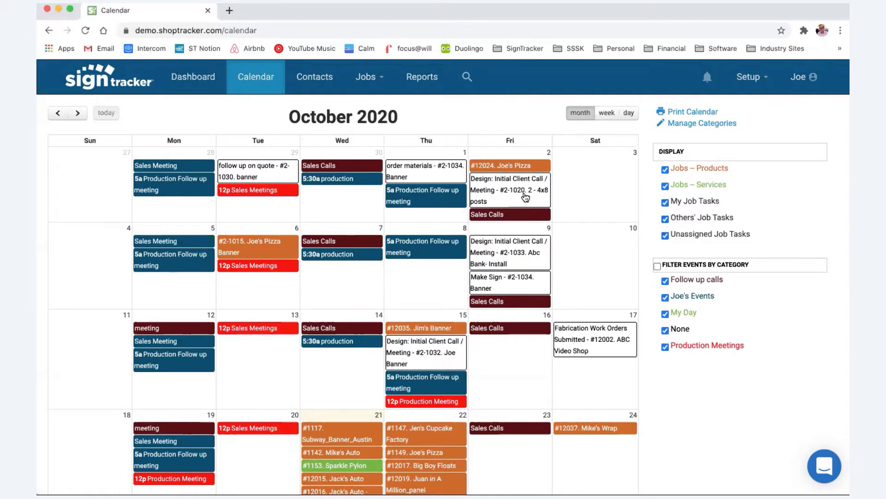
# Reschedule the Initial Client Call / Meeting task for the 4x8 posts job to October 8 and check its details.
pyautogui.moveTo(527, 196); pyautogui.dragTo(441, 293)
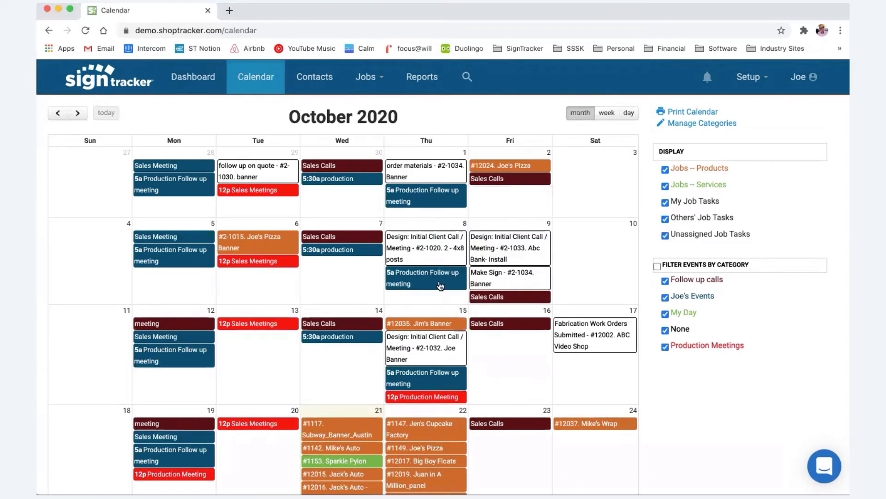
pyautogui.click(432, 251)
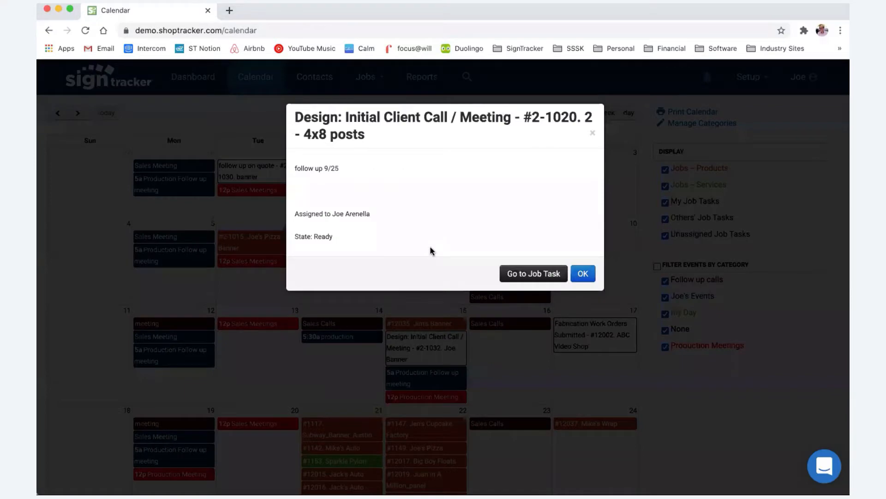
pyautogui.click(593, 133)
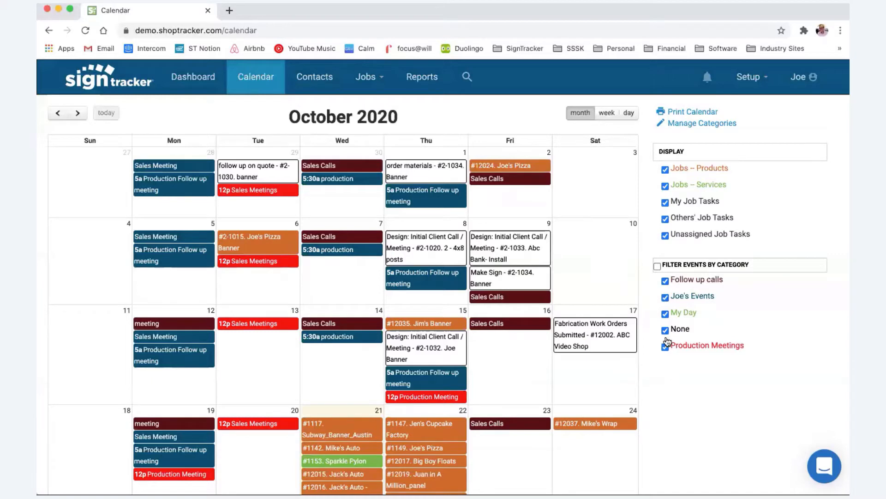
# Hide the Joe's Events category on the calendar and show it again.
pyautogui.click(665, 298)
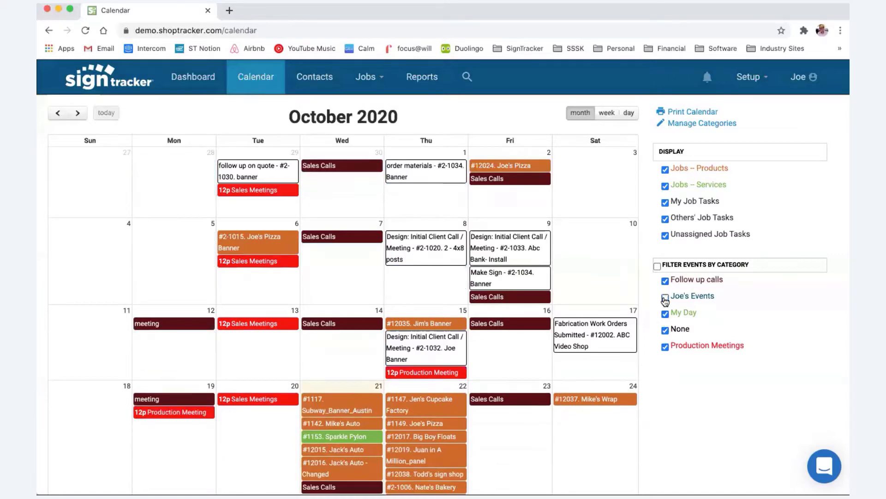
pyautogui.click(666, 298)
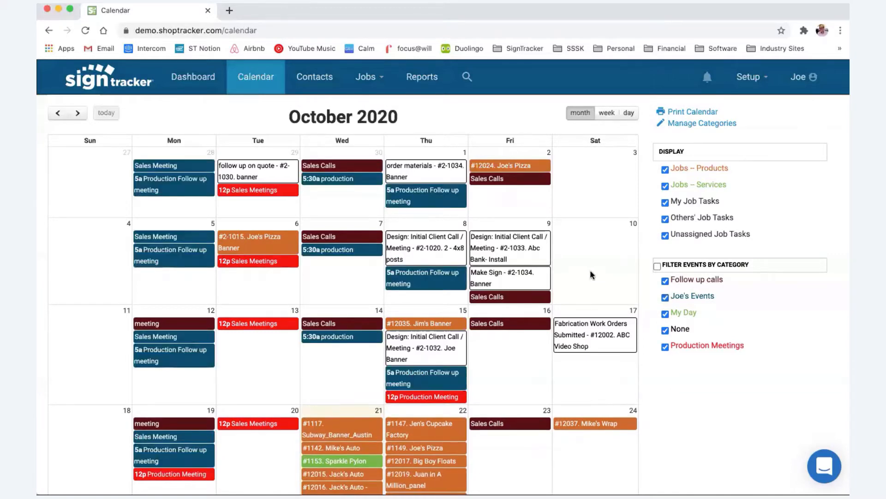
# Start a new event on October 10, review its category, title and repeat options, and close the form without saving.
pyautogui.click(591, 275)
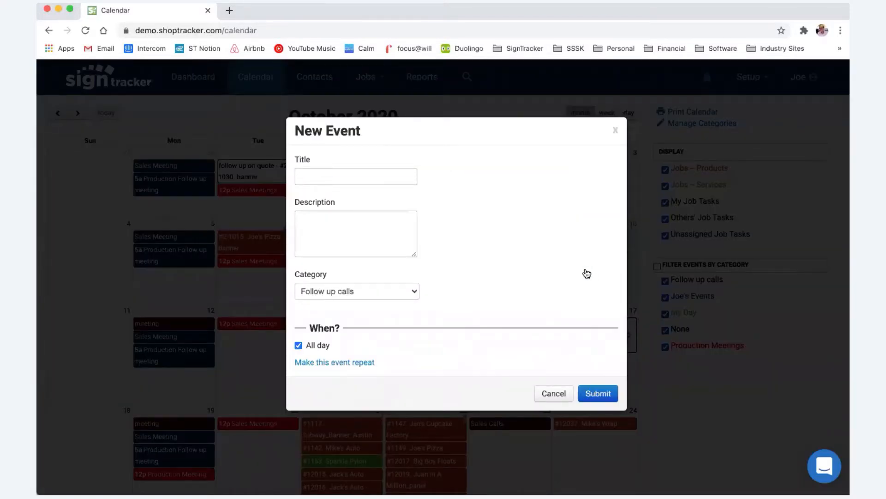
pyautogui.click(415, 292)
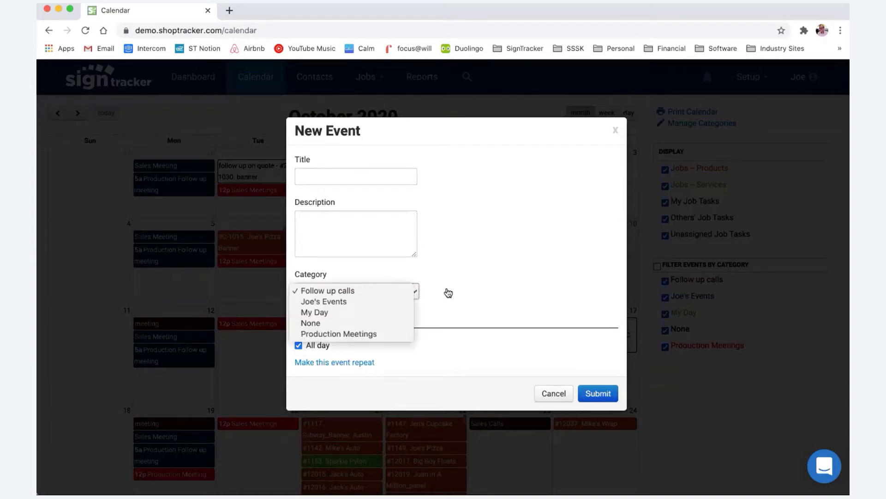
pyautogui.click(446, 292)
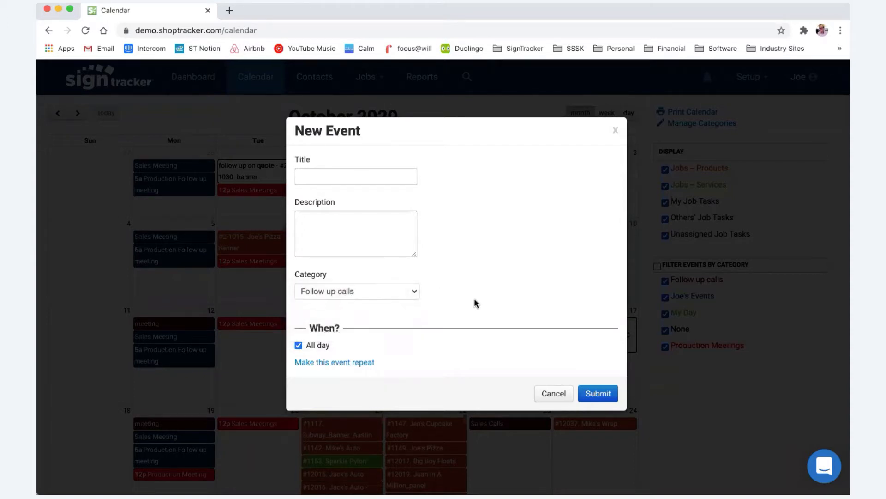
pyautogui.click(357, 178)
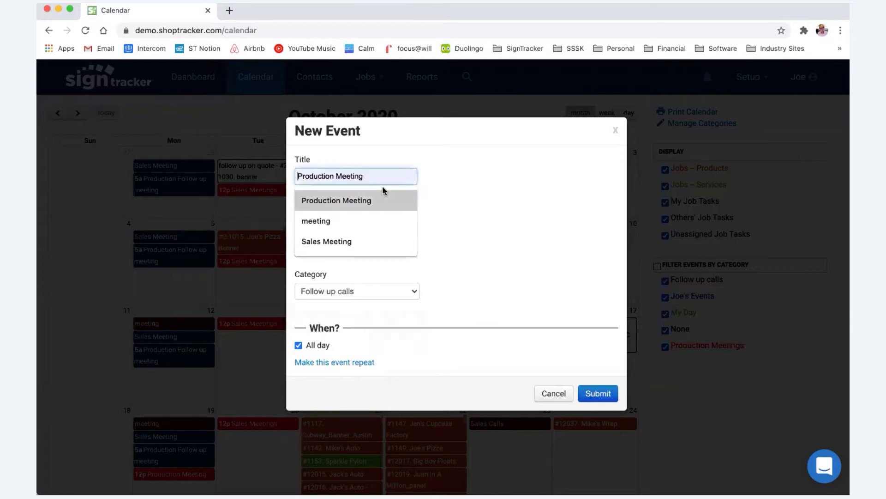
pyautogui.press('Tab')
pyautogui.click(331, 364)
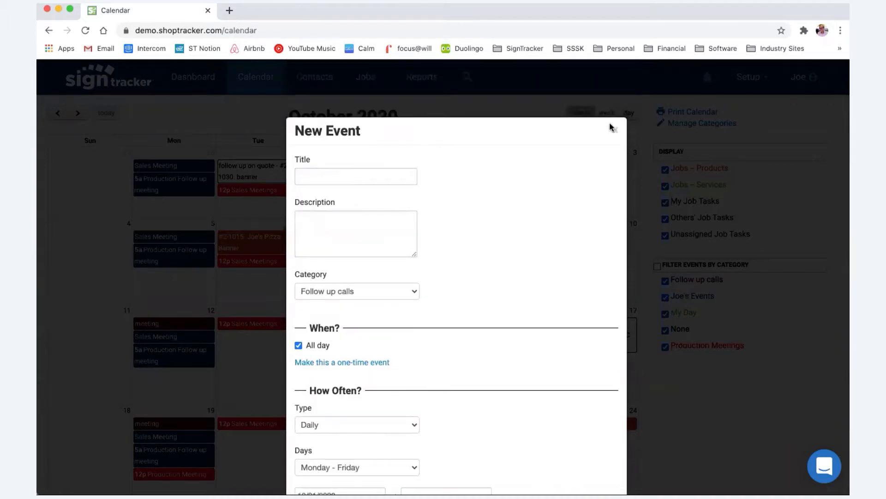
pyautogui.click(616, 132)
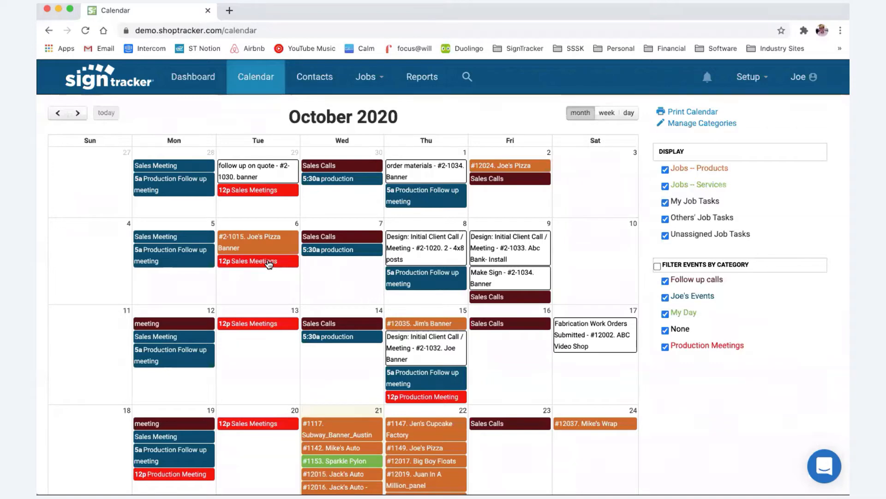
# Open the contacts page and look over the contact list.
pyautogui.click(324, 81)
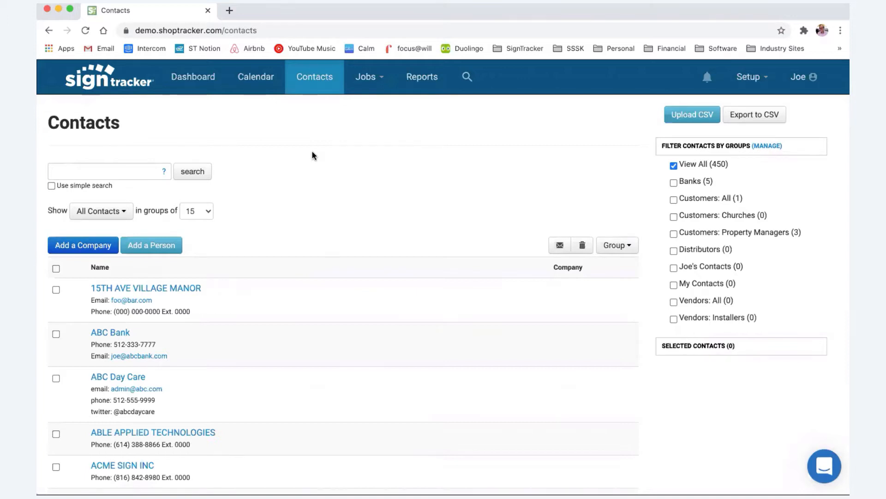
pyautogui.click(379, 82)
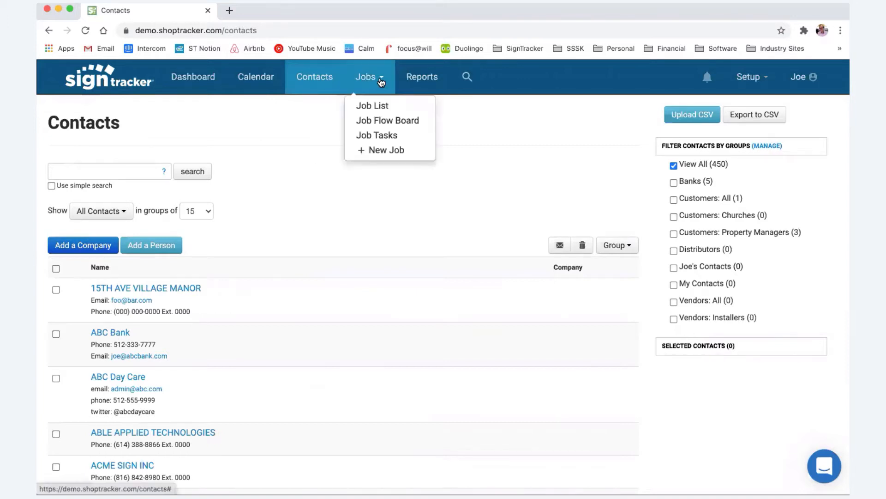
pyautogui.click(500, 115)
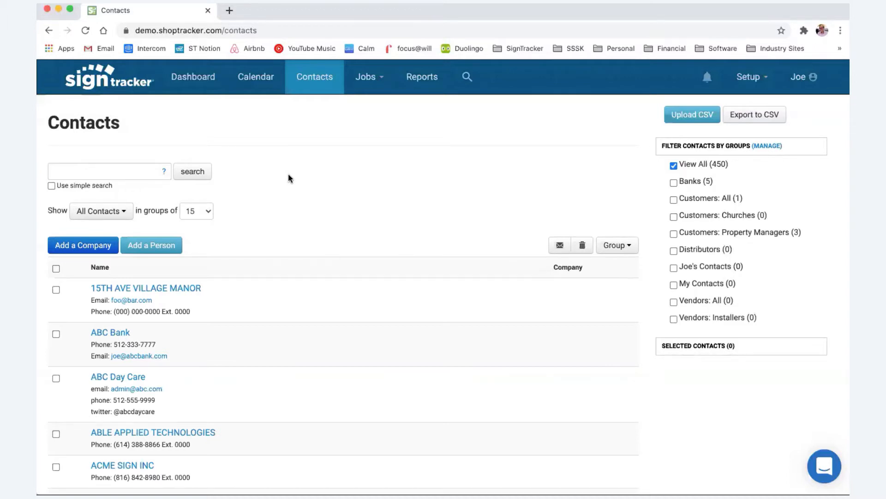
pyautogui.scroll(-2, 288, 174)
pyautogui.scroll(2, 288, 174)
# Select the contacts 15TH AVE VILLAGE MANOR, ABC Bank and ABC Day Care, and view the available group options.
pyautogui.click(56, 289)
pyautogui.click(56, 334)
pyautogui.click(56, 378)
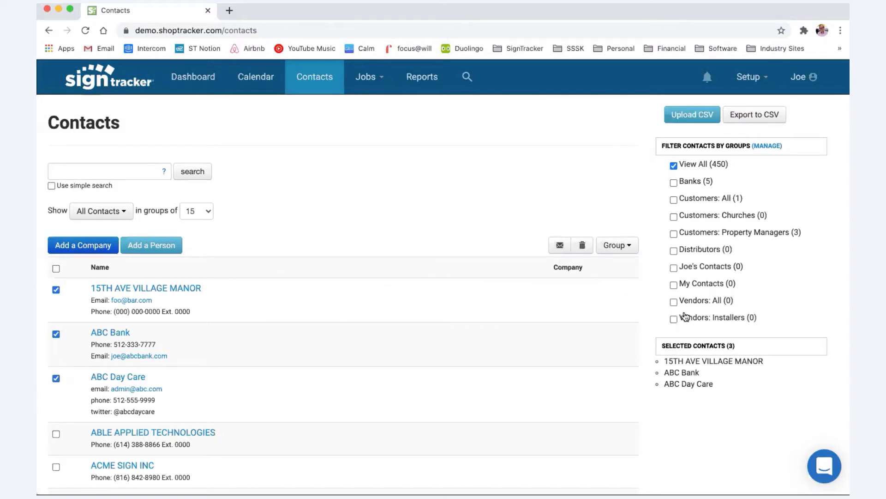
pyautogui.click(621, 246)
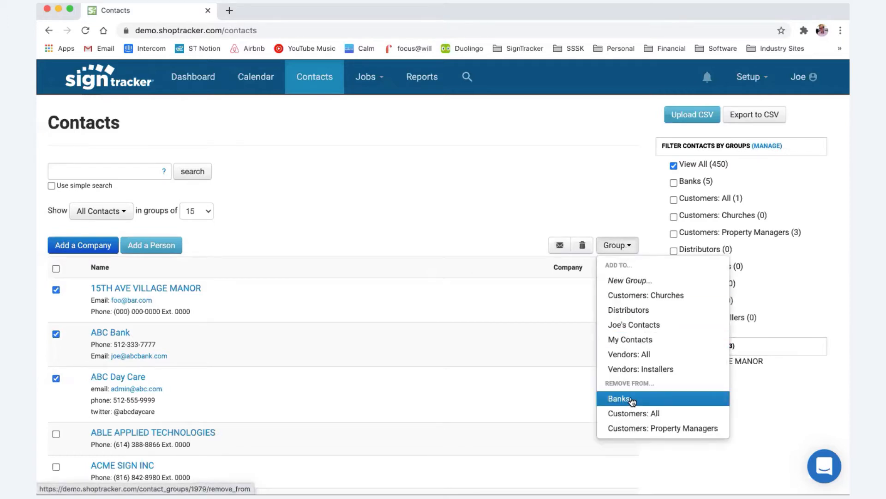
pyautogui.click(533, 196)
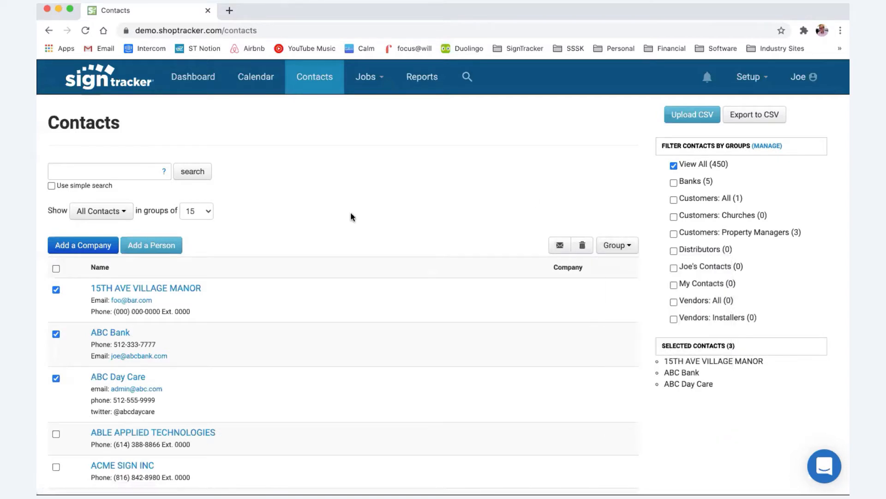
# Search the contacts for "aly".
pyautogui.click(130, 171)
pyautogui.write('amy')
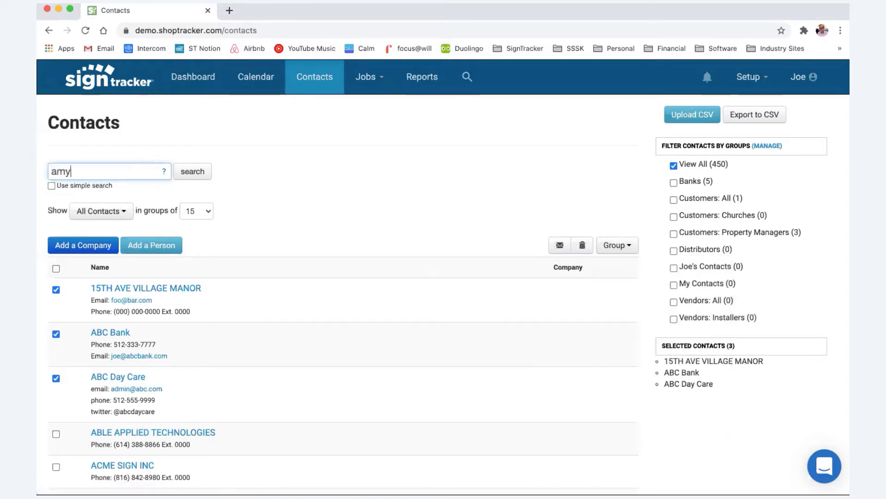
pyautogui.press('BackSpace')
pyautogui.press('BackSpace')
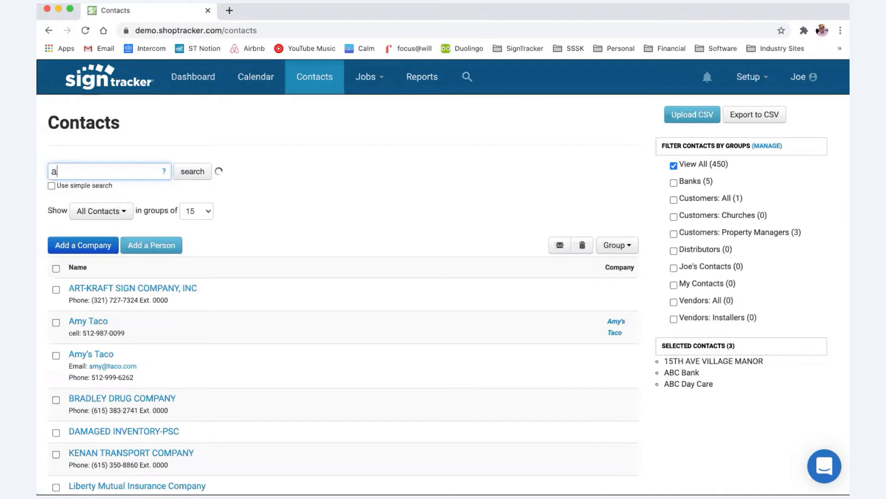
pyautogui.write('ly')
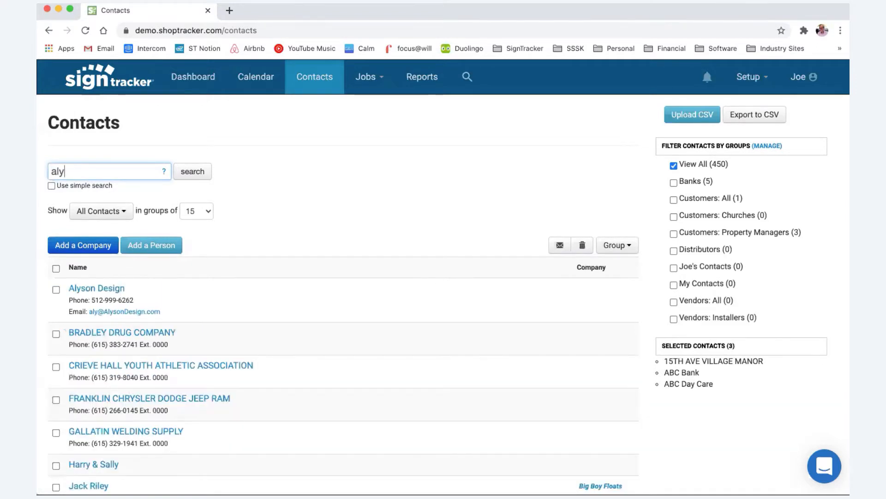
# Open the Alyson Design company record and look over its contact details, employees and list of jobs.
pyautogui.click(114, 288)
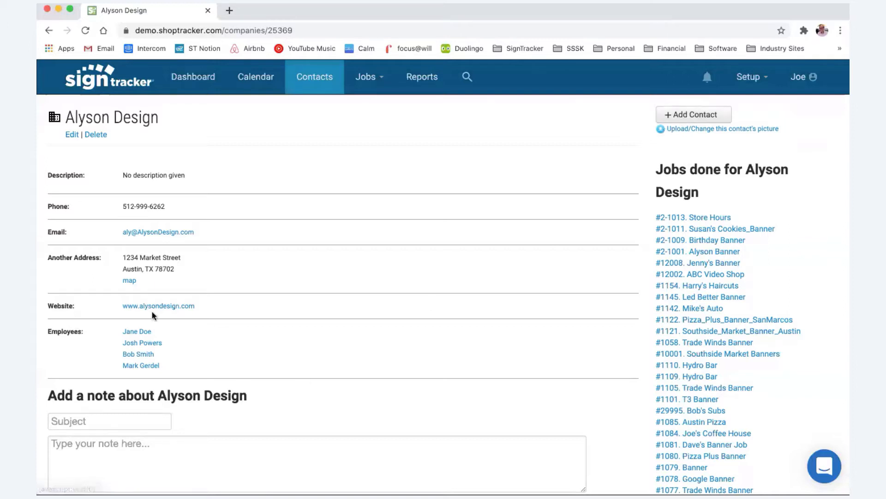
pyautogui.moveTo(142, 345)
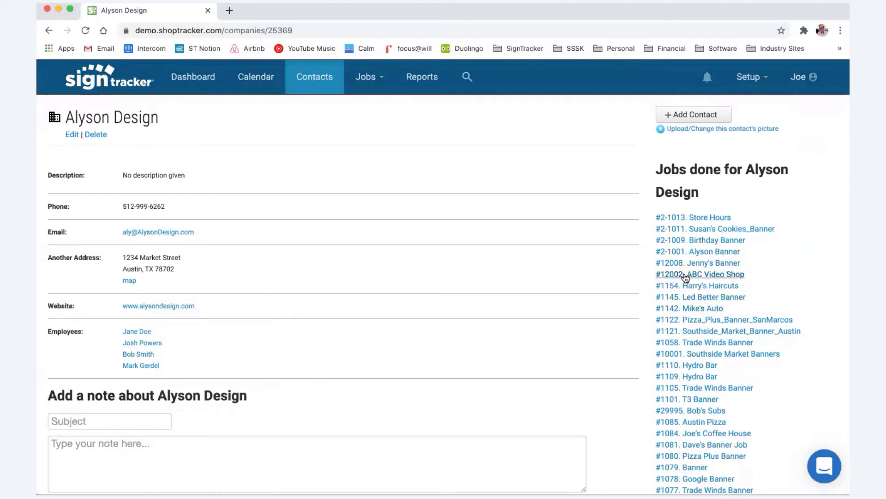
pyautogui.scroll(-5, 686, 277)
pyautogui.scroll(3, 690, 278)
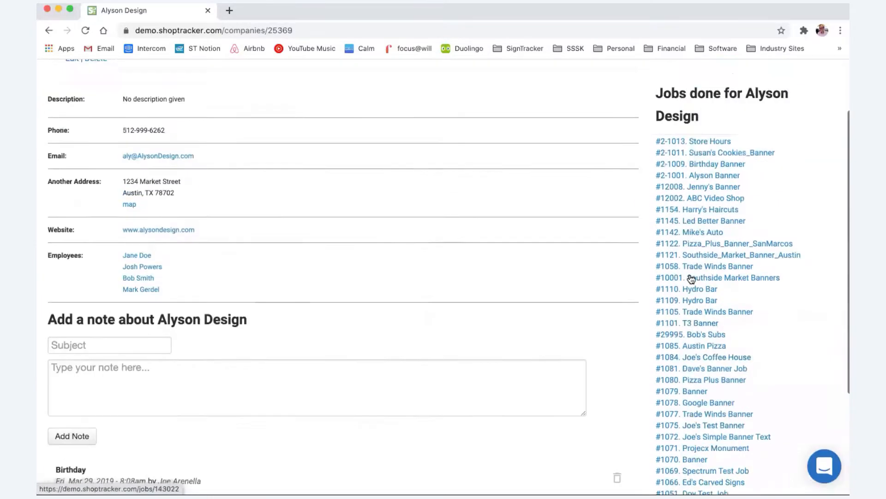
pyautogui.scroll(2, 691, 278)
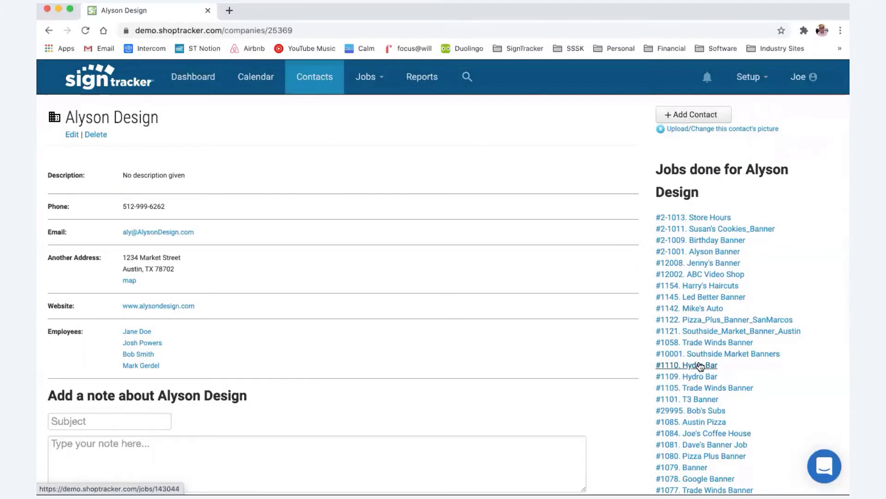
# Open the record of Alyson Design's manager from the employees and review the work info, notes and related jobs.
pyautogui.click(143, 344)
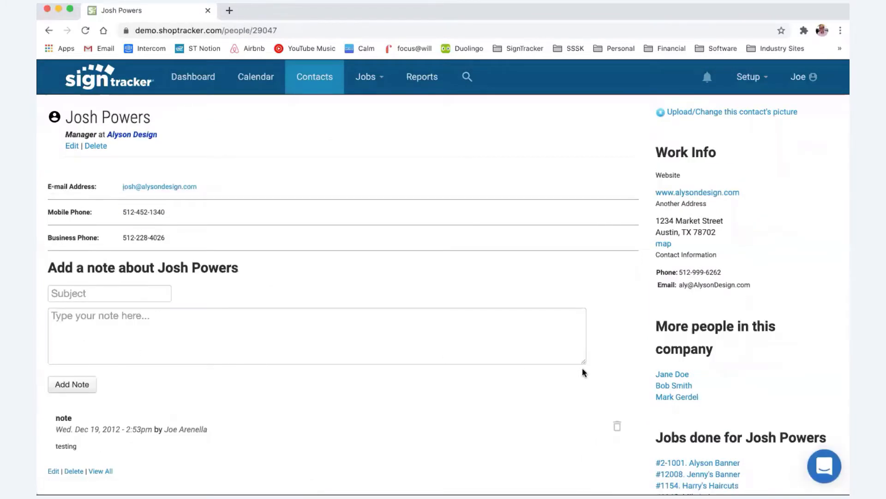
pyautogui.scroll(-5, 582, 372)
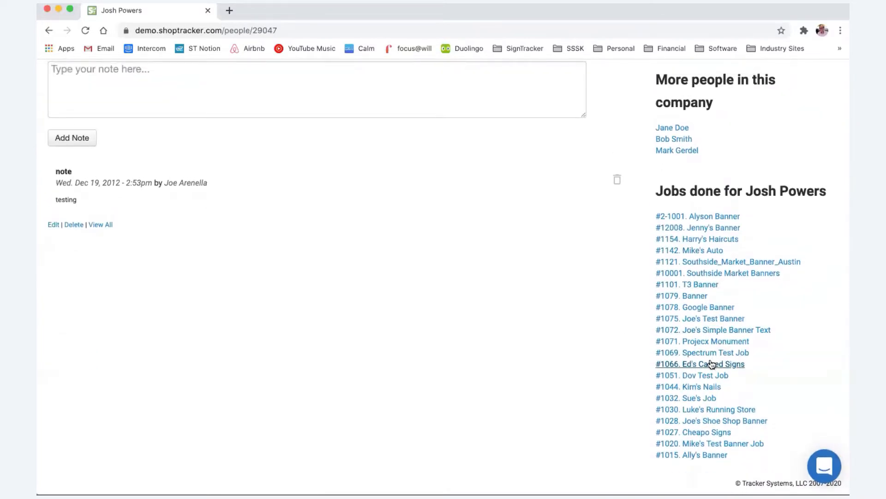
pyautogui.scroll(5, 711, 363)
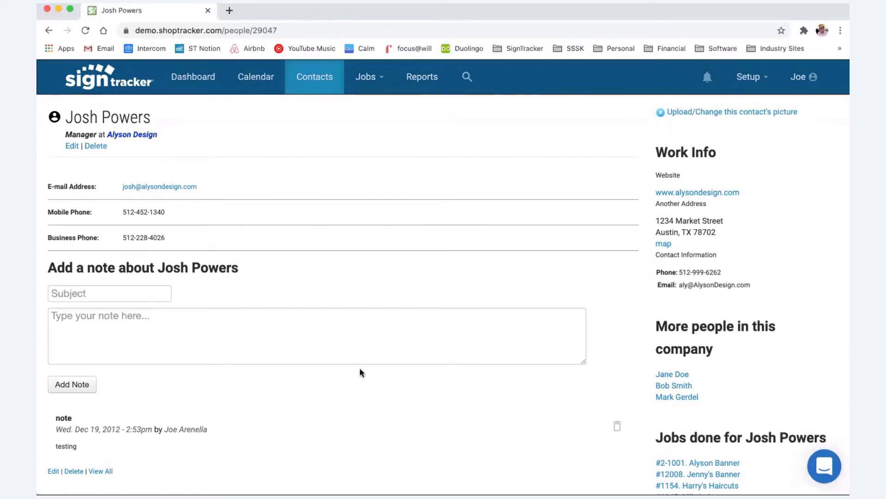
pyautogui.scroll(2, 363, 368)
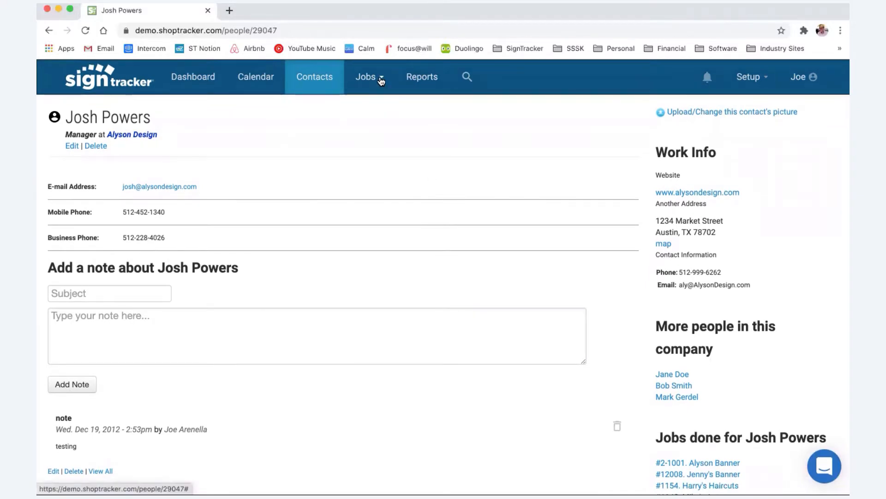
# Open the job list and search it for "rich".
pyautogui.click(381, 81)
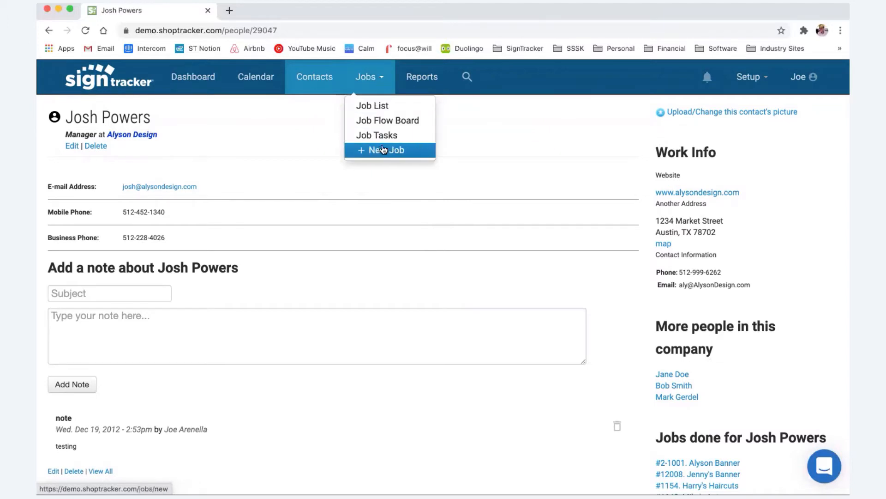
pyautogui.click(483, 111)
pyautogui.click(380, 81)
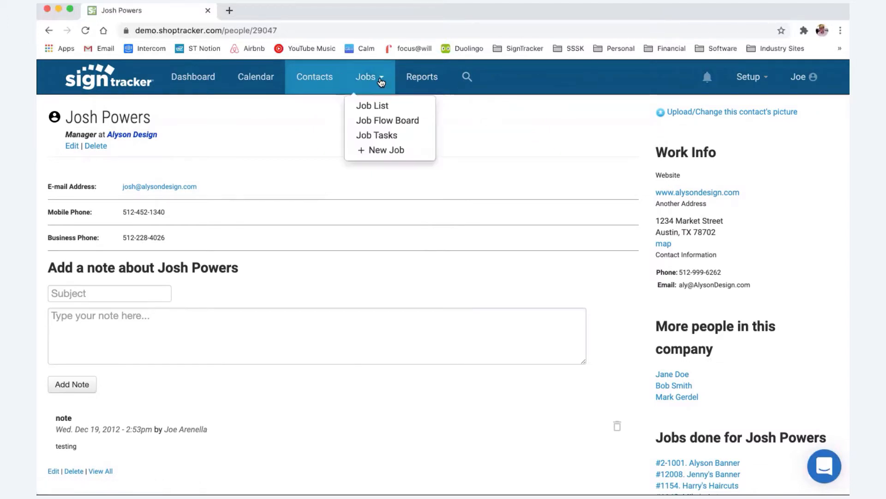
pyautogui.click(378, 106)
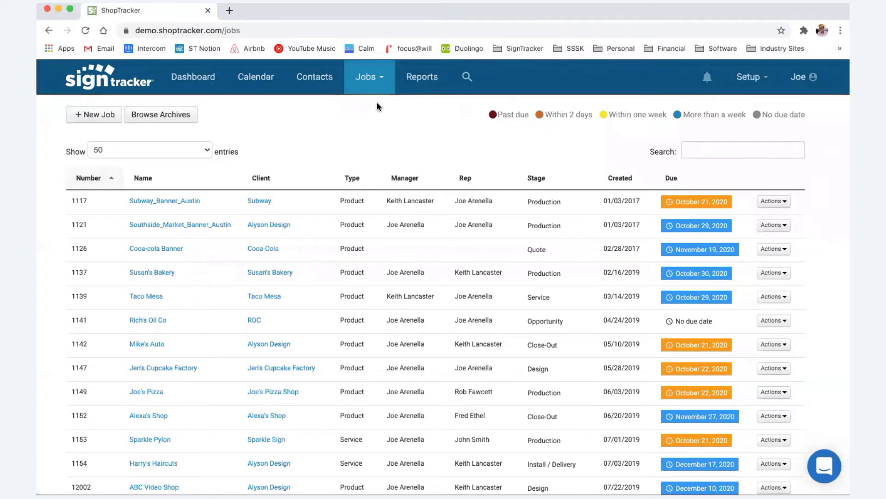
pyautogui.click(744, 149)
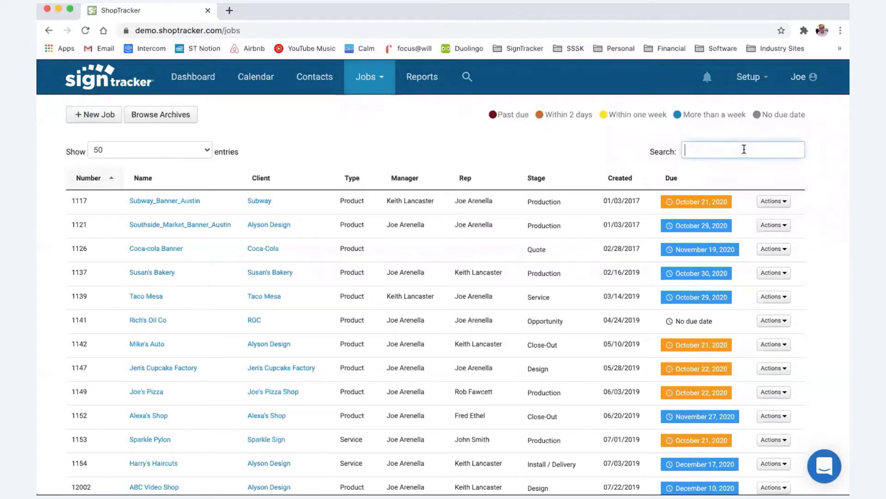
pyautogui.write('rich')
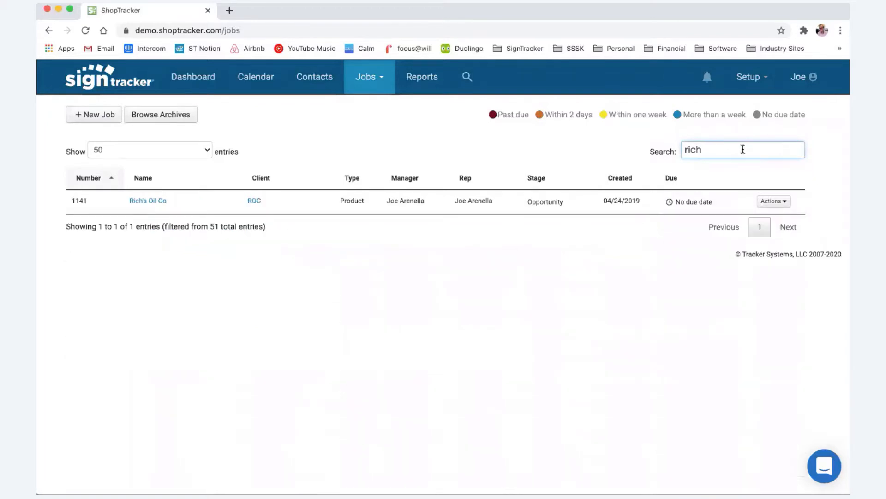
# View the Rich's Oil Co job in a separate browser tab, close that tab and clear the job search.
pyautogui.keyDown('super'); pyautogui.click(156, 203); pyautogui.keyUp('super')
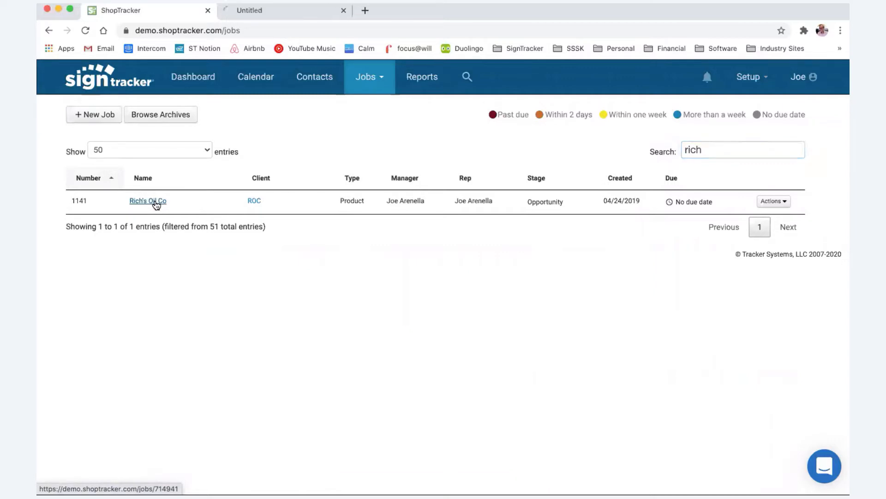
pyautogui.click(300, 12)
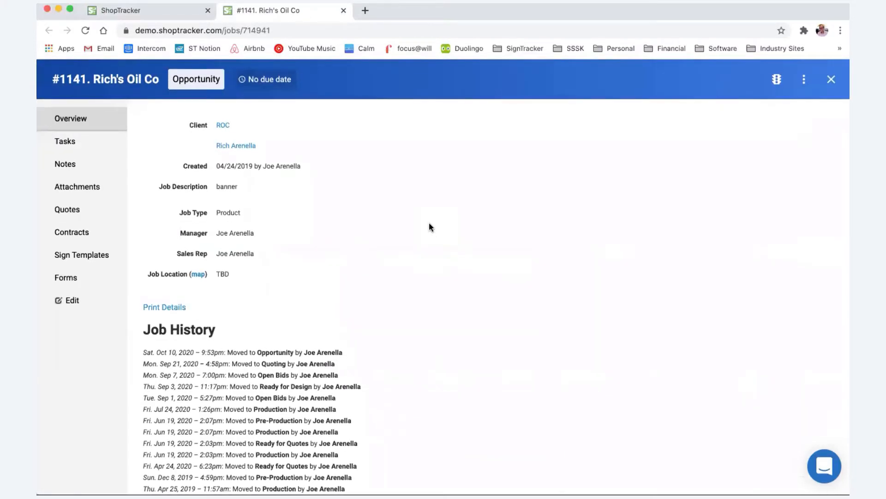
pyautogui.click(343, 10)
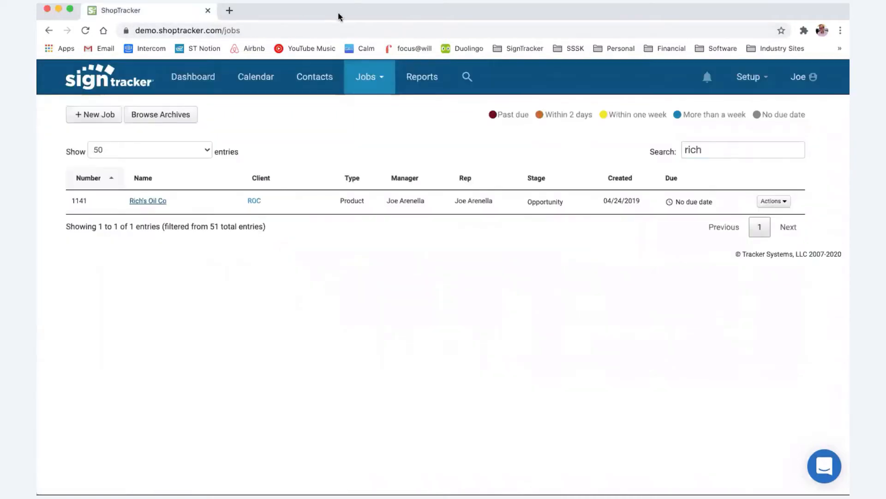
pyautogui.doubleClick(685, 150)
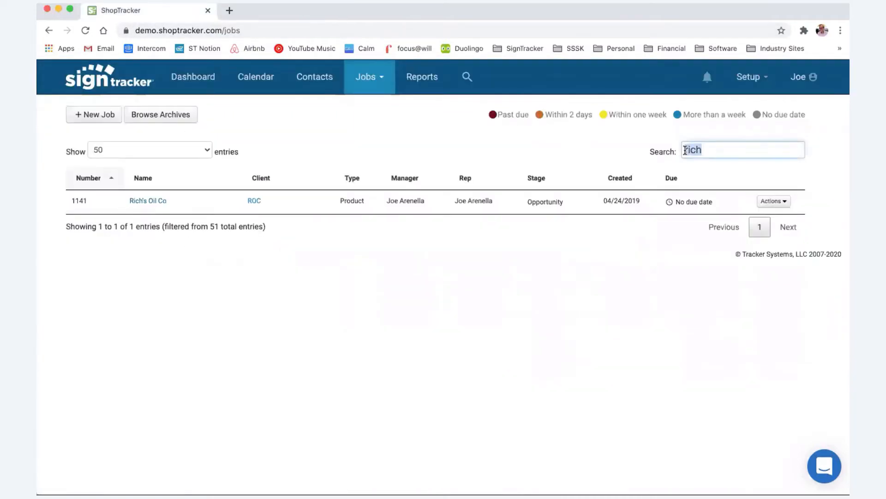
pyautogui.press('BackSpace')
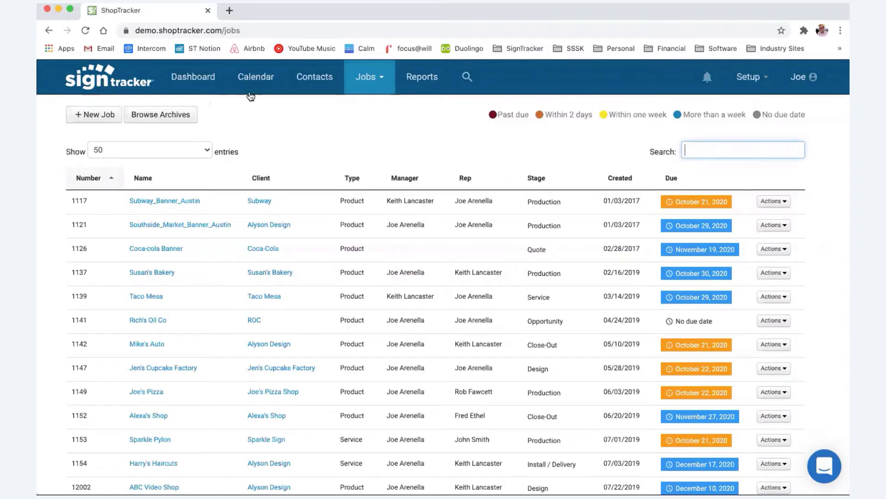
# View the stage options and due date calendar of the Subway_Banner_Austin job, leaving both without a new selection.
pyautogui.click(379, 79)
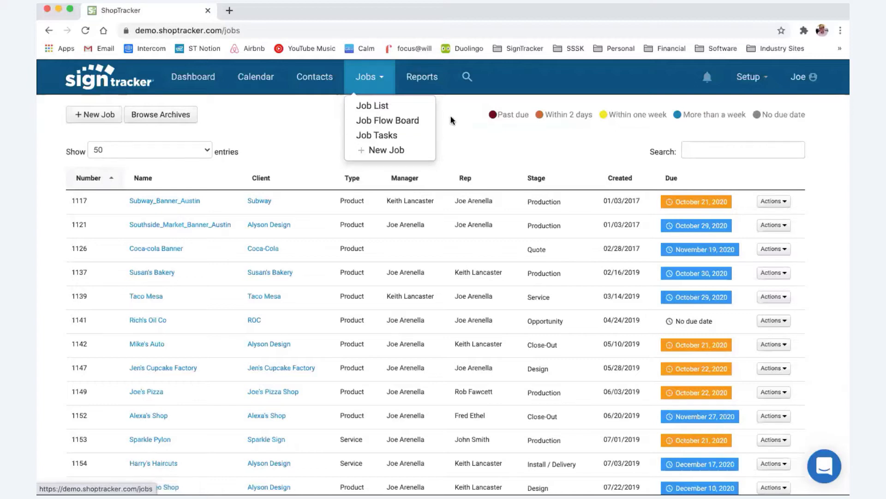
pyautogui.click(545, 202)
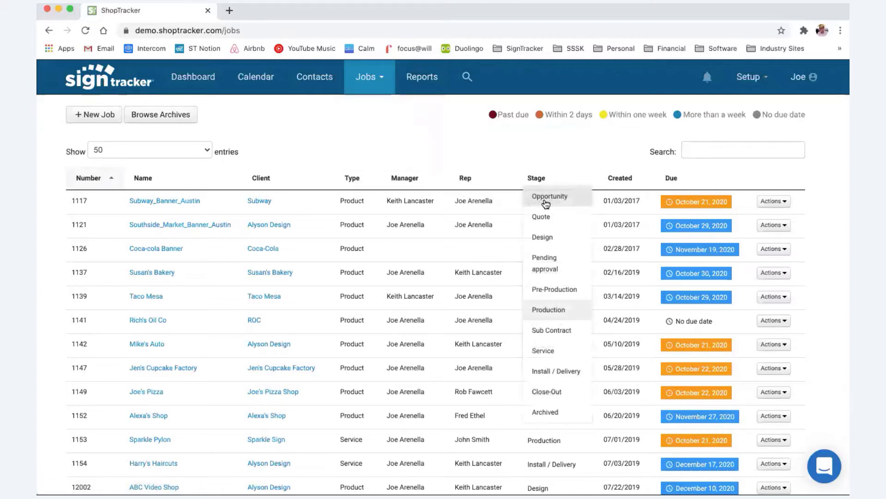
pyautogui.click(506, 146)
pyautogui.click(686, 202)
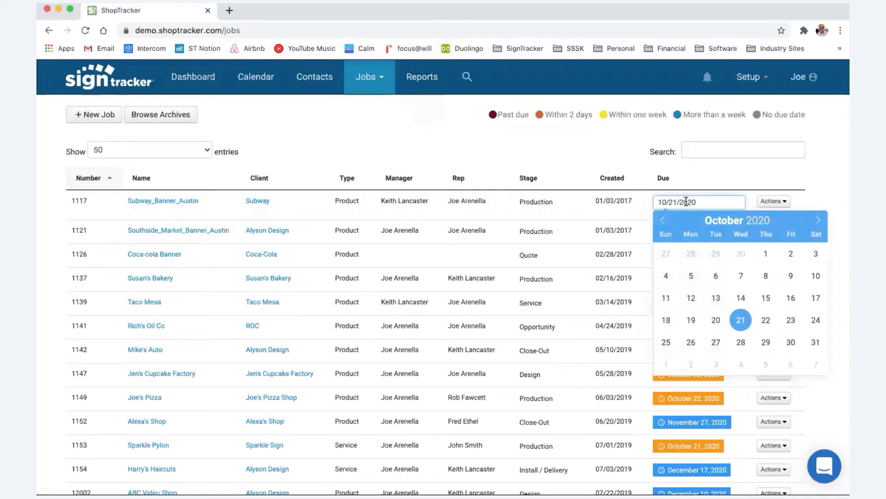
pyautogui.click(568, 167)
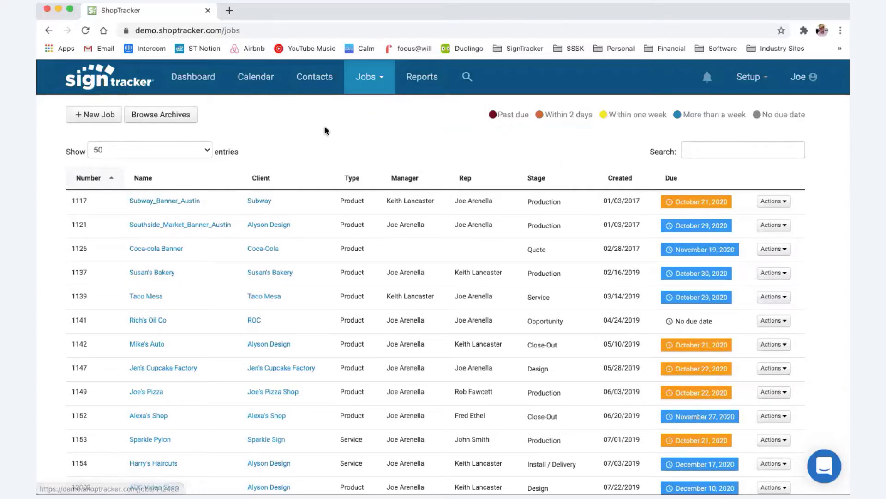
# Open the Job Flow Board and look across its stage columns through to Archived.
pyautogui.click(381, 80)
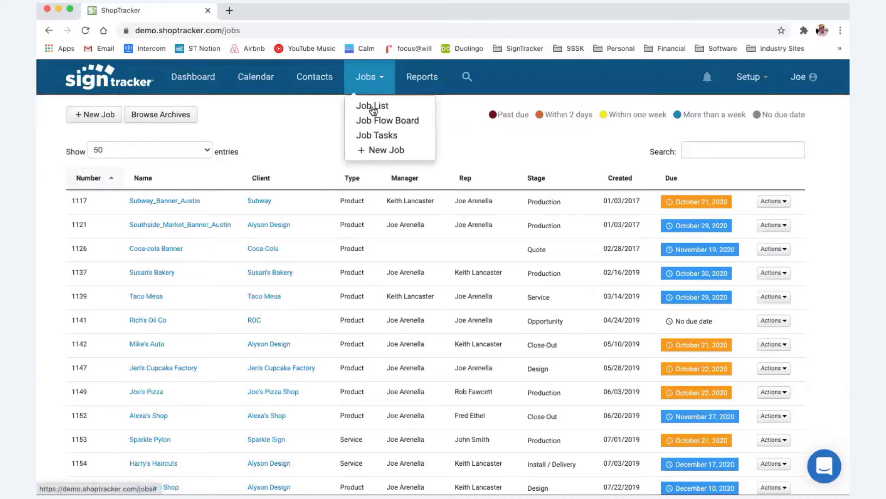
pyautogui.click(374, 120)
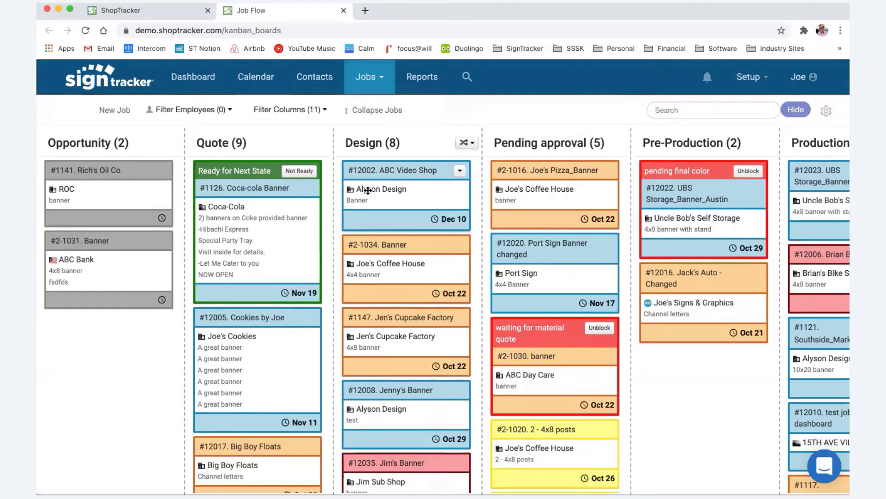
pyautogui.hscroll(7, 513, 254)
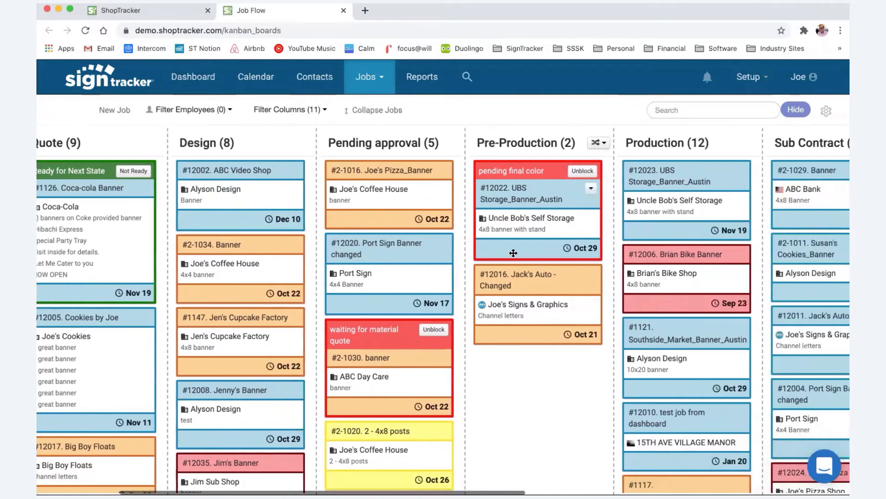
pyautogui.hscroll(7, 513, 254)
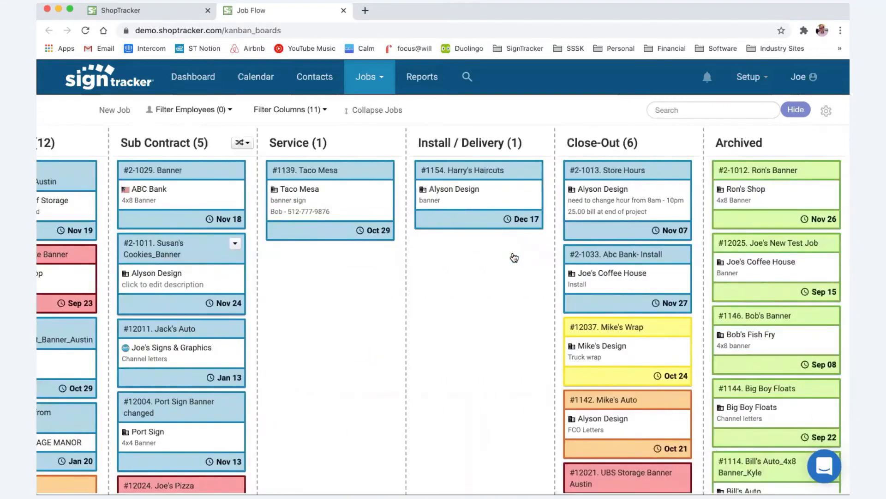
pyautogui.hscroll(-15, 513, 254)
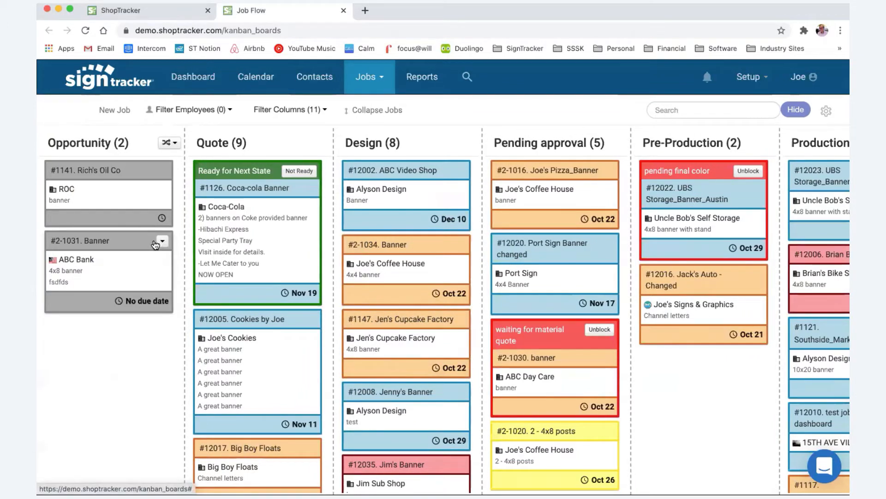
# Set the due date of the ABC Bank banner job #2-1031 in the Opportunity column to October 23, 2020.
pyautogui.click(156, 302)
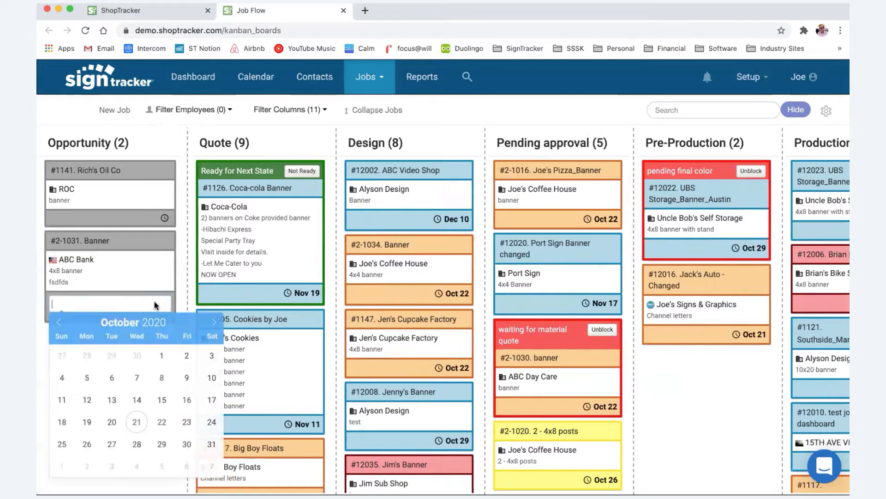
pyautogui.click(186, 422)
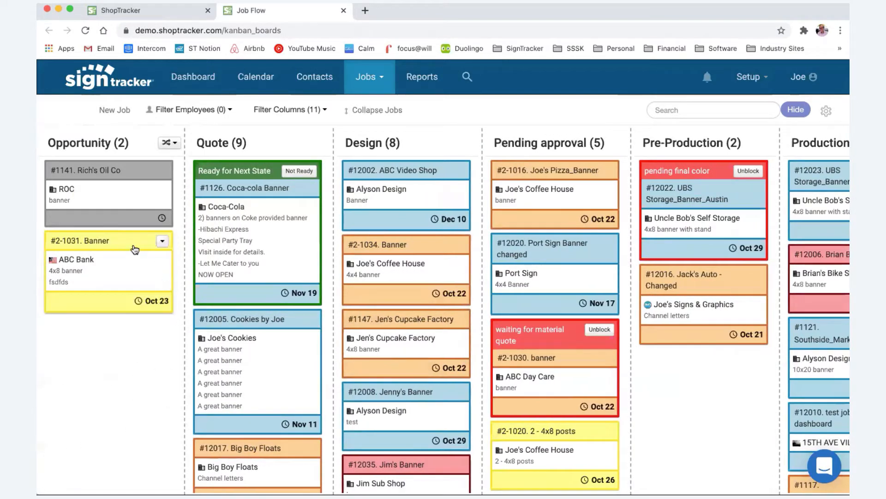
pyautogui.moveTo(141, 245)
pyautogui.mouseDown()
pyautogui.moveTo(309, 192)
pyautogui.moveTo(480, 197)
pyautogui.moveTo(581, 185)
pyautogui.moveTo(727, 203)
pyautogui.moveTo(143, 222)
pyautogui.moveTo(128, 247)
pyautogui.mouseUp()
# Review the job cards in each stage from Opportunity to Close-Out and return to the start of the board.
pyautogui.hscroll(10, 536, 179)
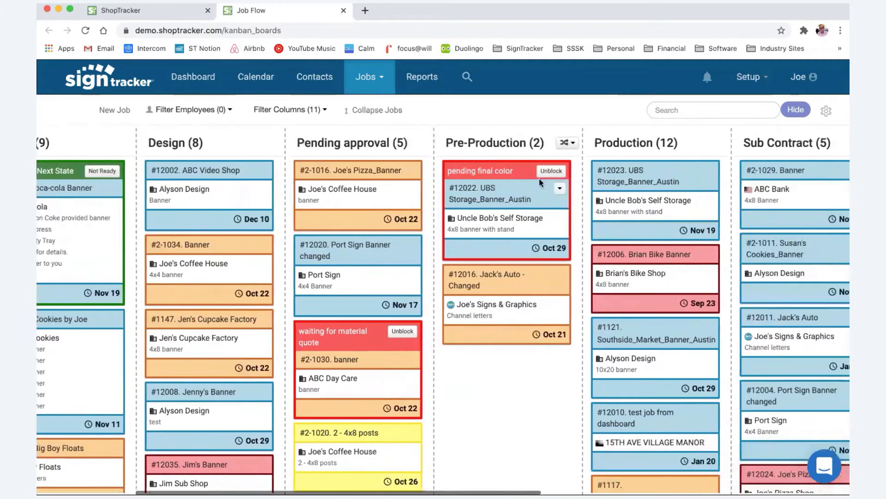
pyautogui.hscroll(5, 532, 180)
pyautogui.hscroll(-12, 530, 180)
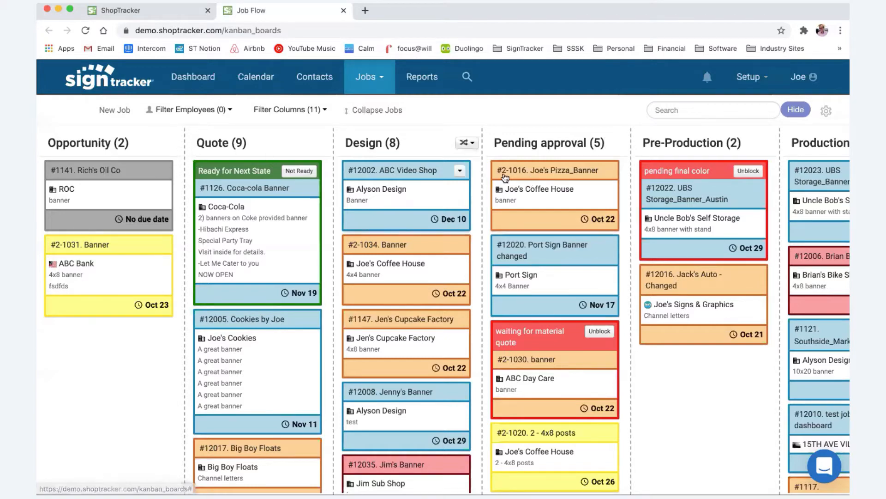
pyautogui.hscroll(10, 574, 268)
pyautogui.hscroll(5, 575, 267)
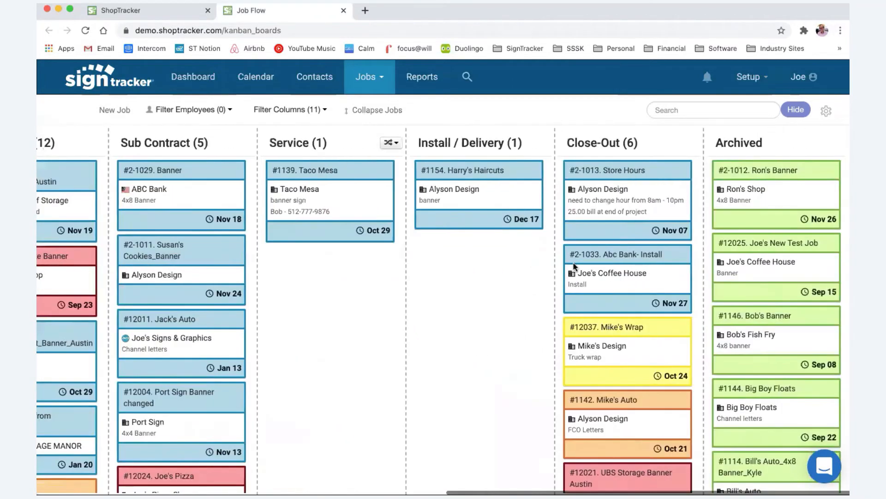
pyautogui.hscroll(-10, 574, 268)
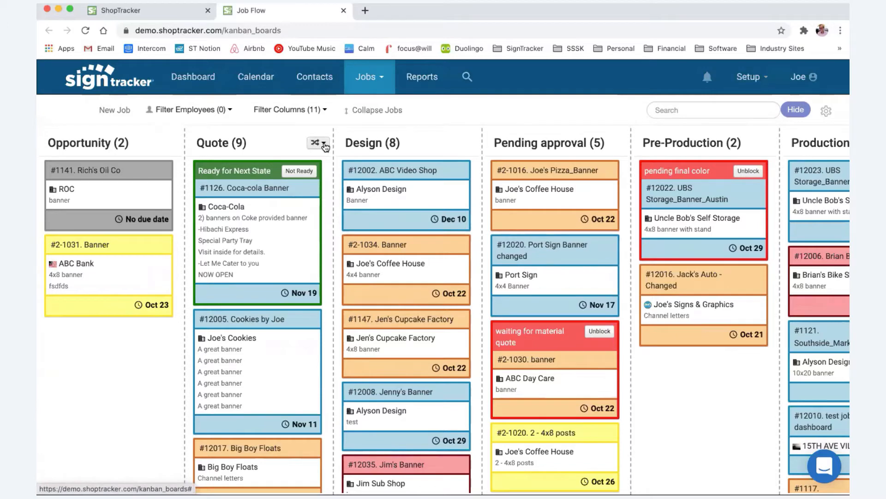
# Insert a new column named "testing" after the Quote column on the board.
pyautogui.click(325, 145)
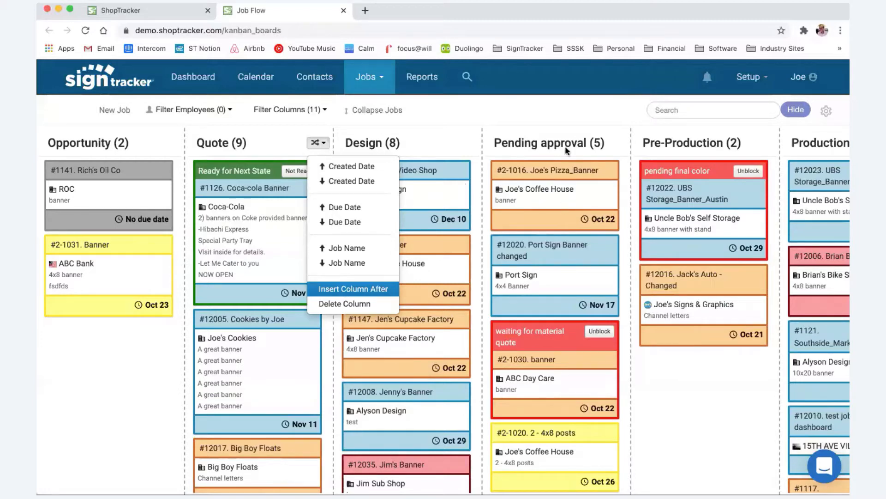
pyautogui.click(549, 124)
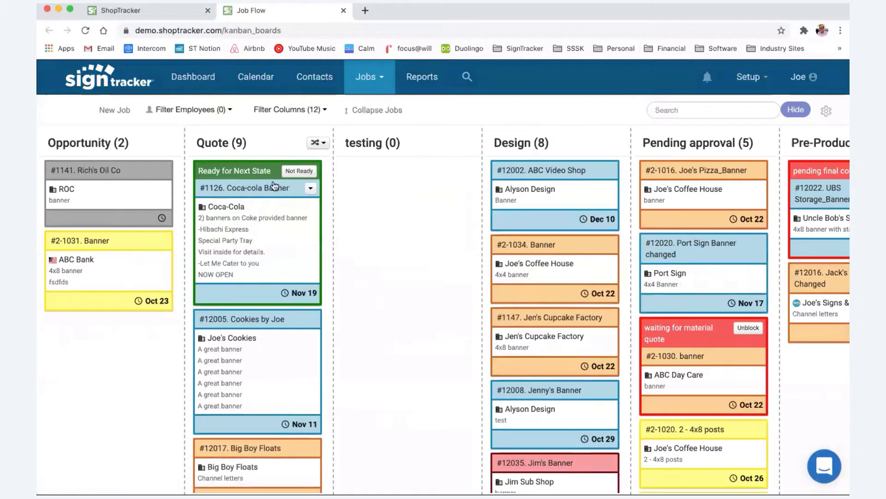
# Put the Coca-cola Banner job back in the Quote column and delete the empty "testing" column.
pyautogui.moveTo(331, 180); pyautogui.dragTo(269, 177)
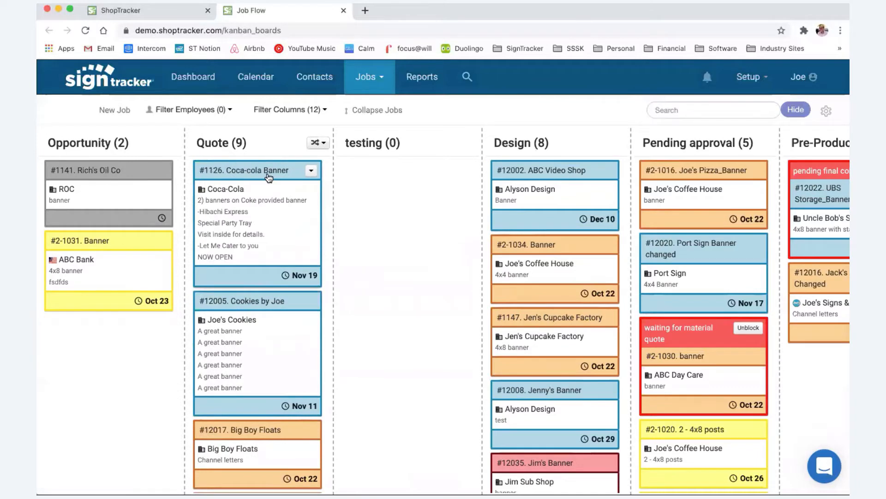
pyautogui.click(474, 144)
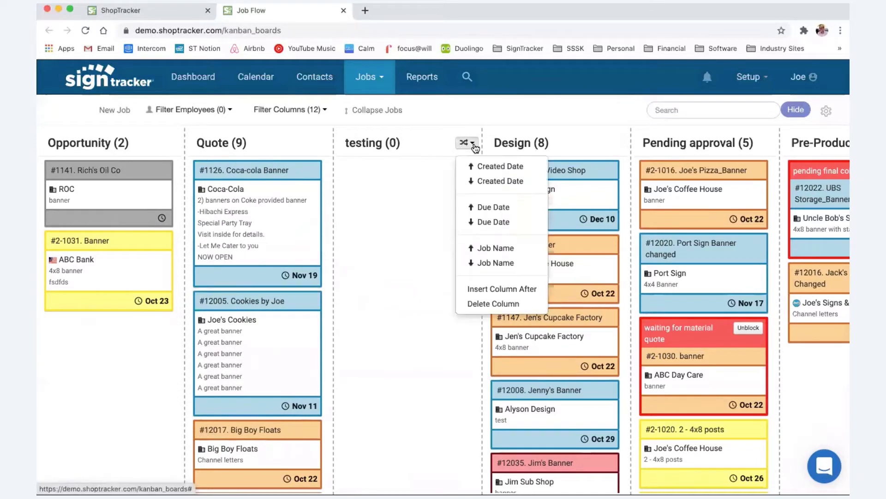
pyautogui.click(471, 301)
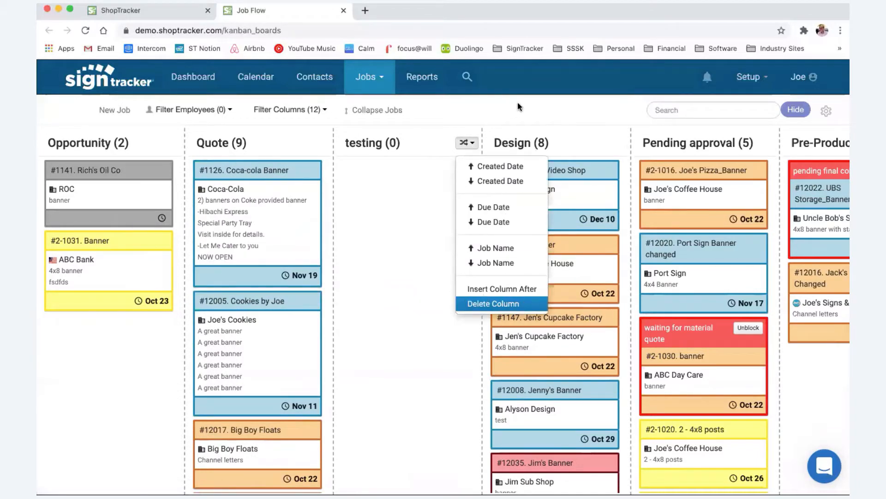
# Open the Quote column's title for editing and leave it without entering a new name.
pyautogui.doubleClick(210, 144)
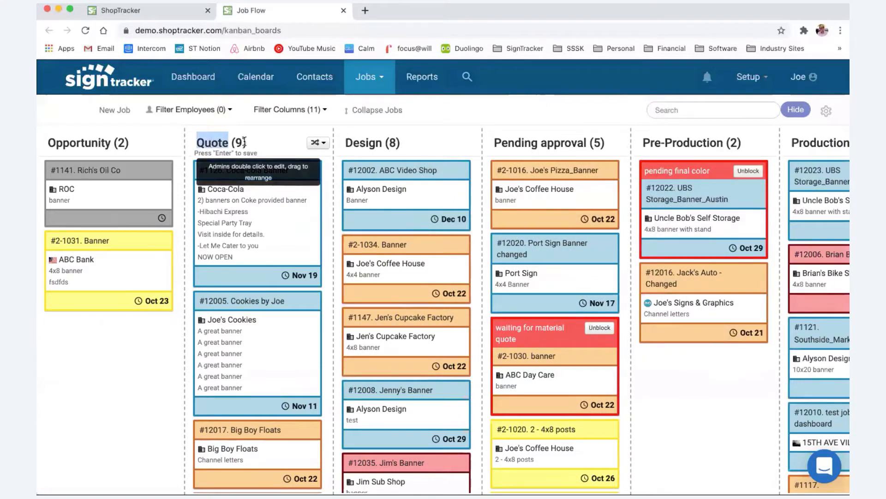
pyautogui.click(264, 143)
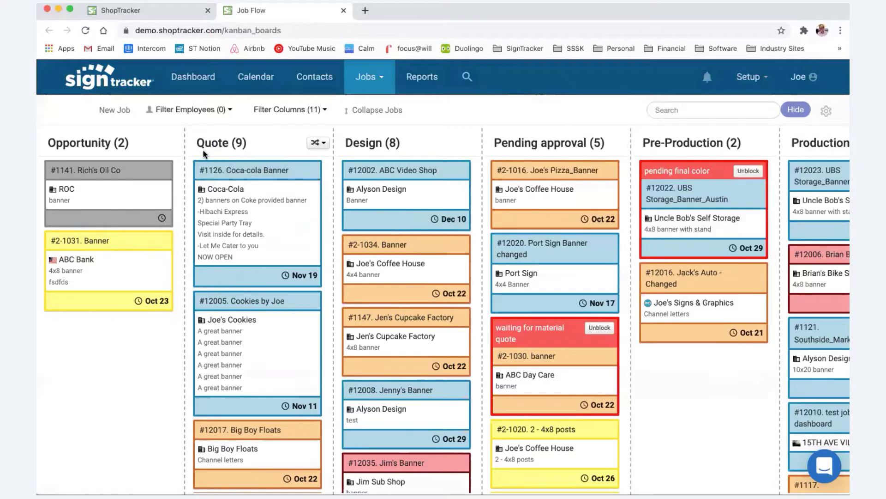
pyautogui.moveTo(203, 154)
pyautogui.mouseDown()
pyautogui.moveTo(505, 162)
pyautogui.moveTo(199, 163)
pyautogui.moveTo(217, 154)
pyautogui.mouseUp()
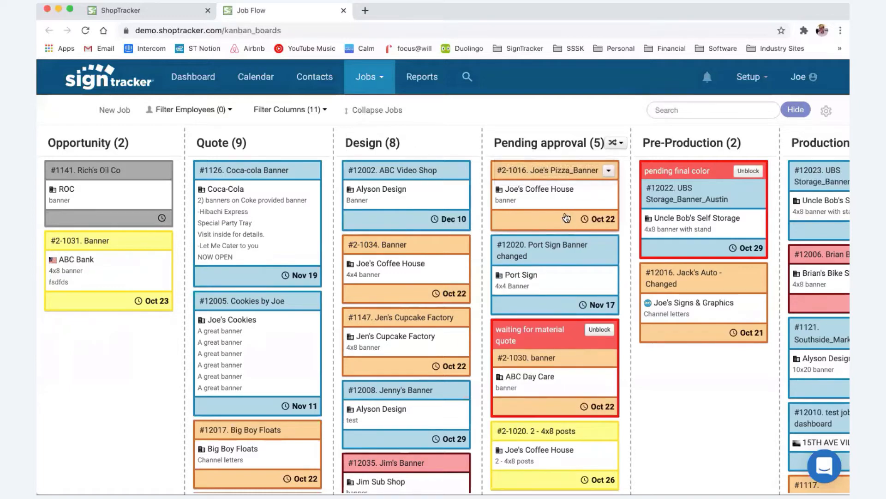
# Move the blocked ABC Day Care banner job above the Port Sign Banner in Pending approval and back below it.
pyautogui.hscroll(4, 569, 142)
pyautogui.hscroll(-3, 577, 229)
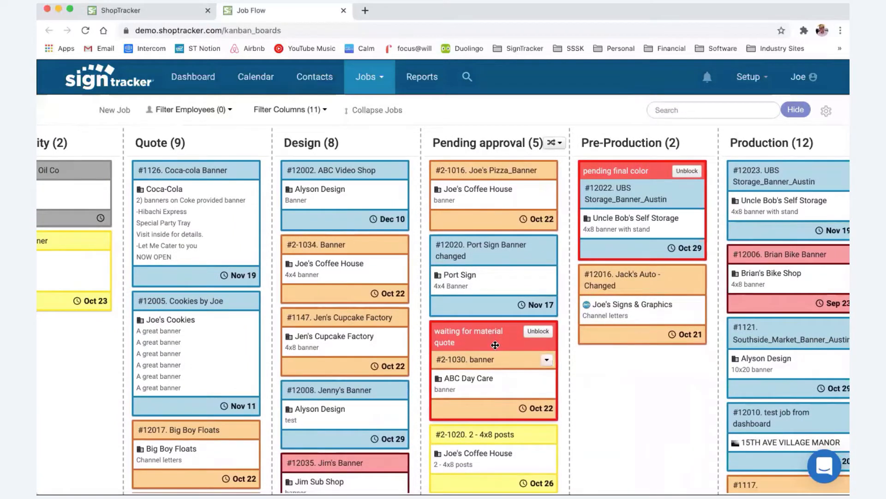
pyautogui.moveTo(495, 344); pyautogui.dragTo(497, 258)
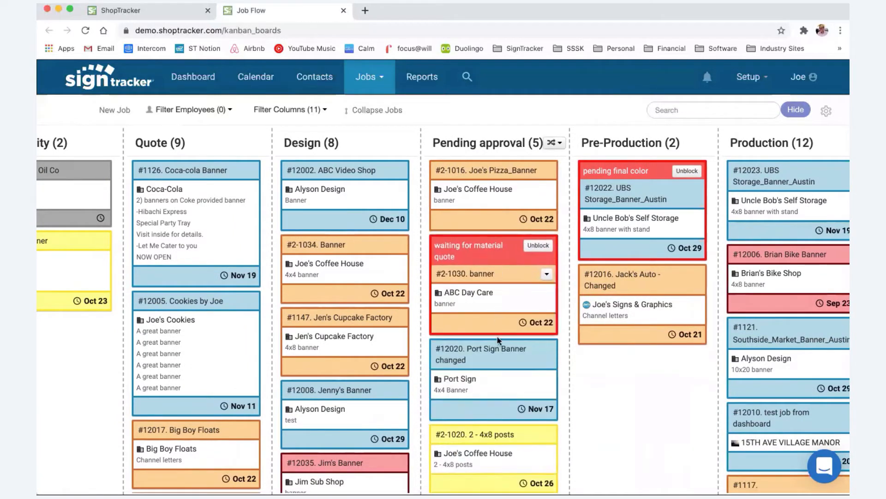
pyautogui.moveTo(494, 357); pyautogui.dragTo(507, 257)
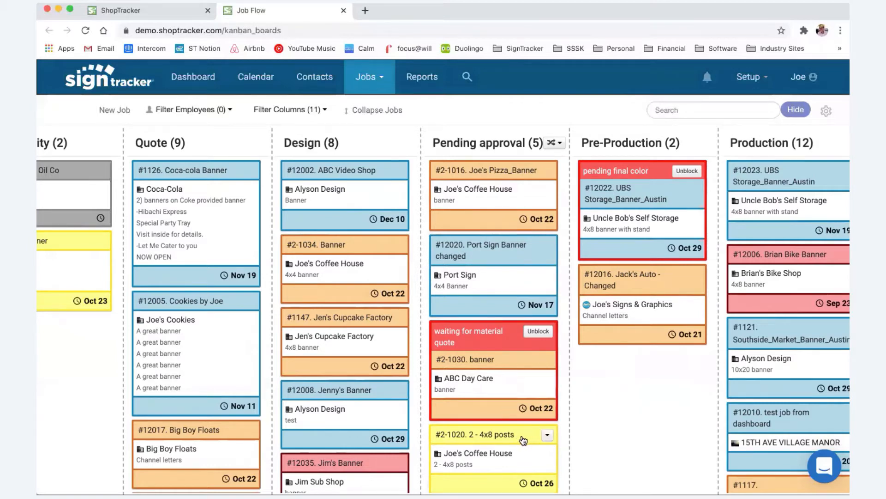
# Move the "2 - 4x8 posts" job to the first place in the Pending approval column.
pyautogui.moveTo(523, 440); pyautogui.dragTo(517, 174)
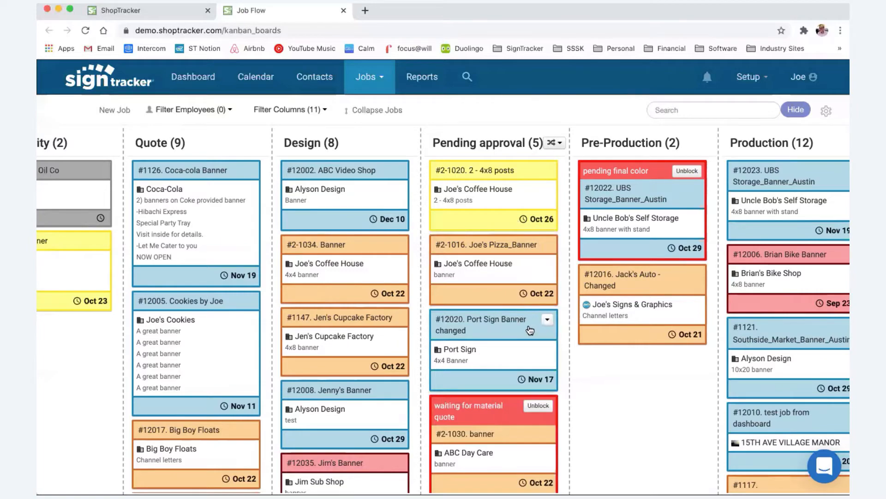
# Put the ABC Video Shop job in the Design column on hold with the reason "permit pending".
pyautogui.hscroll(3, 531, 351)
pyautogui.hscroll(10, 531, 350)
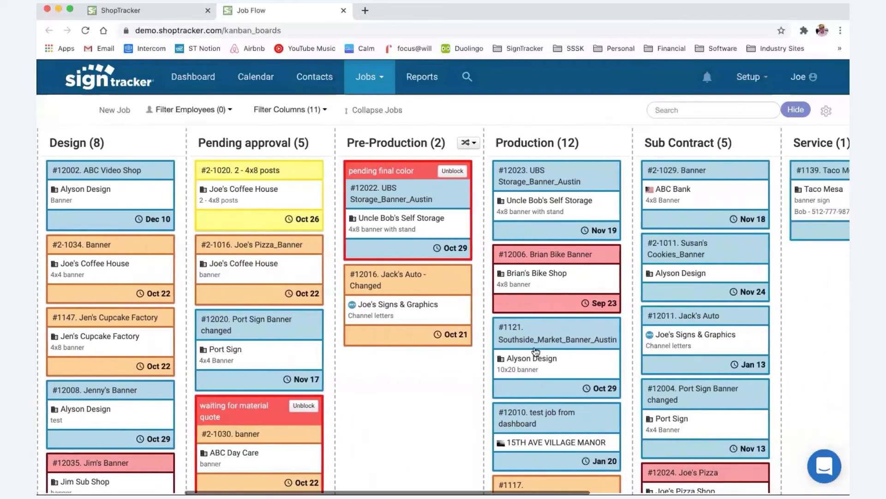
pyautogui.hscroll(-15, 521, 351)
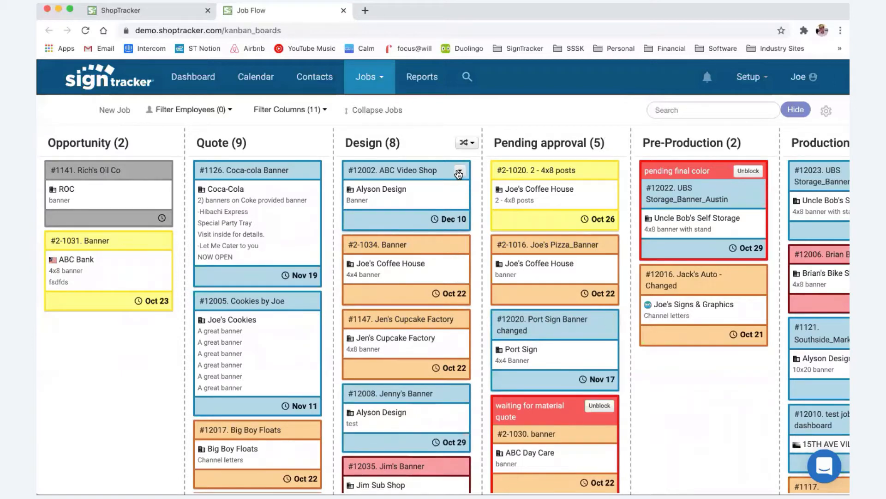
pyautogui.click(458, 173)
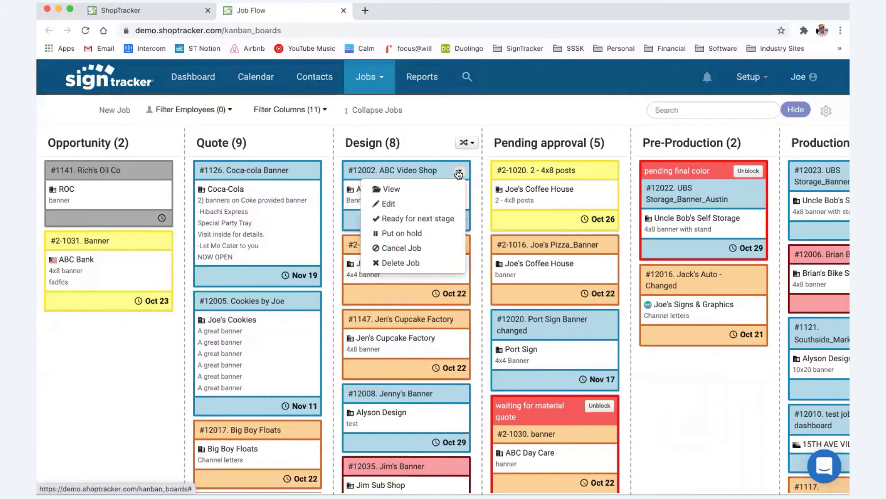
pyautogui.click(414, 232)
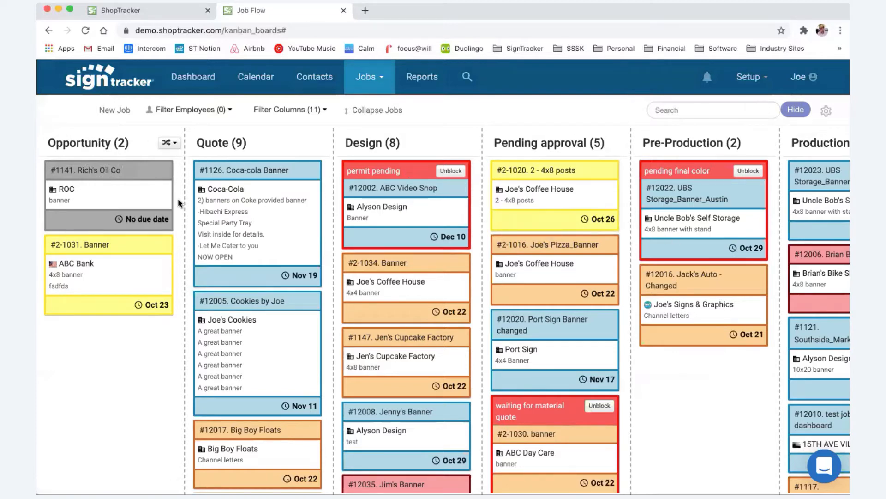
# Mark the Rich's Oil Co job ready for the next stage and move it to Quote and back to Opportunity.
pyautogui.click(162, 173)
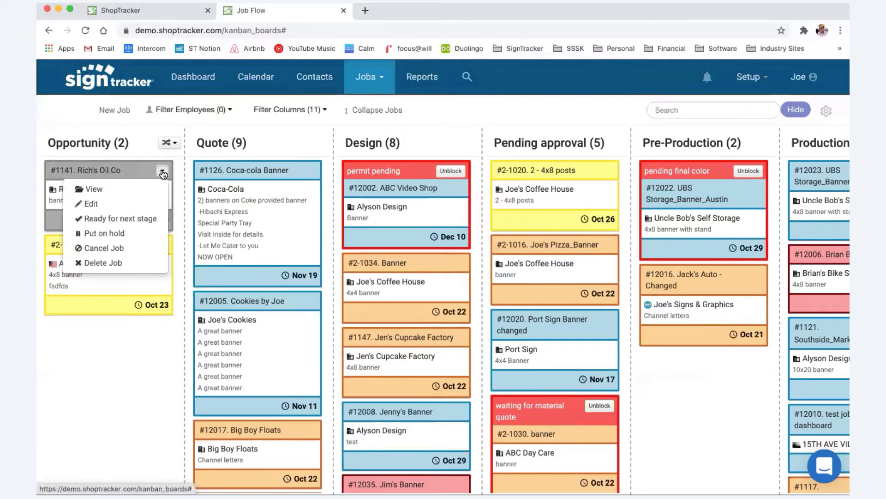
pyautogui.click(133, 219)
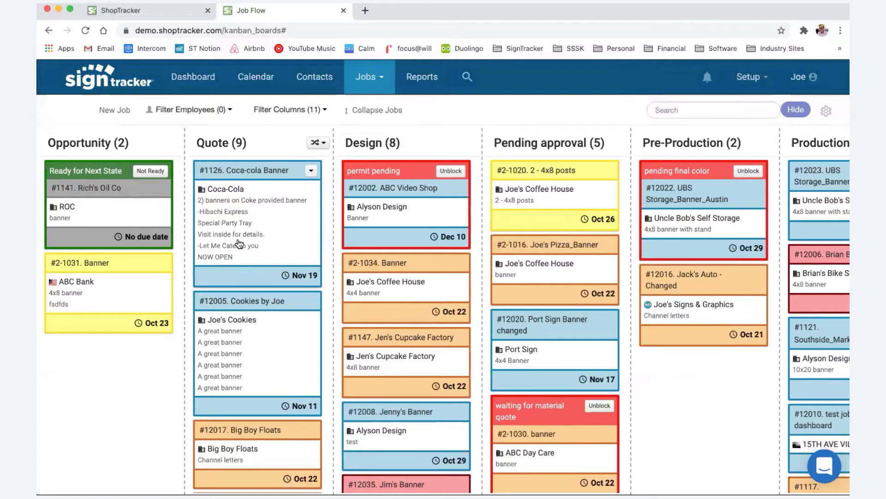
pyautogui.moveTo(86, 171); pyautogui.dragTo(241, 171)
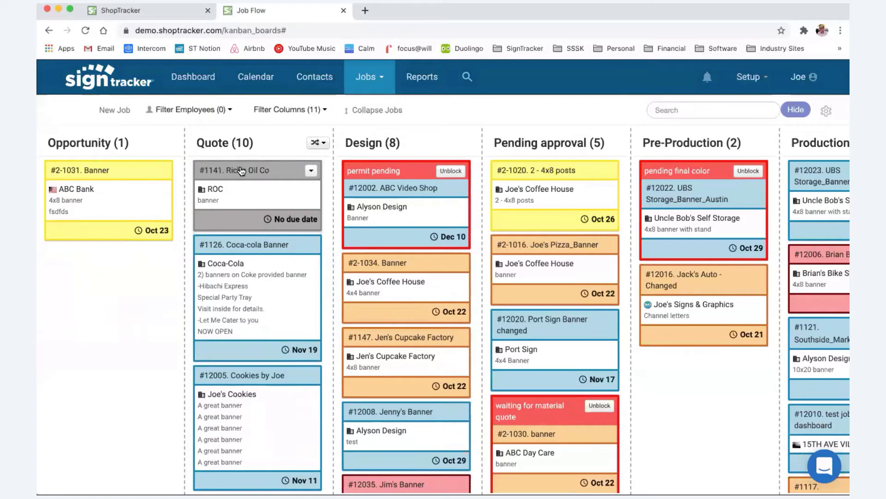
pyautogui.moveTo(240, 171); pyautogui.dragTo(127, 170)
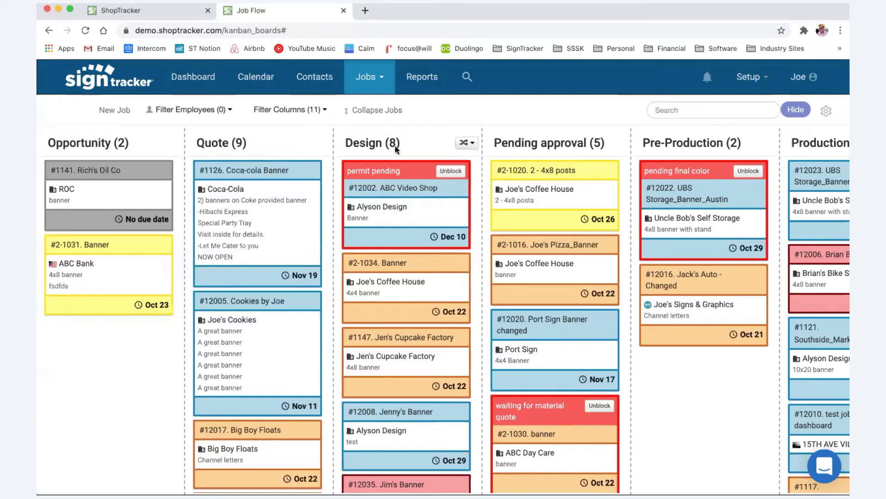
# Customize the job cards to show Sales Rep, Manager, Tasks, Created Date and the full description.
pyautogui.click(826, 111)
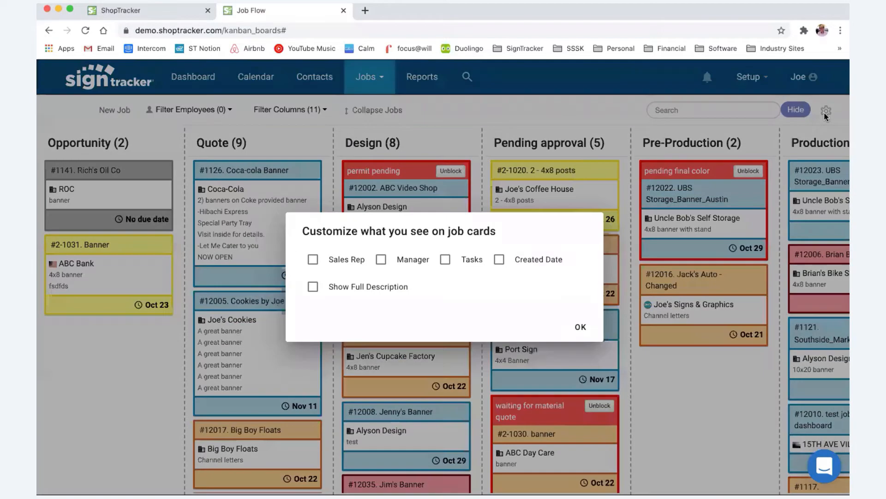
pyautogui.click(313, 260)
pyautogui.click(381, 260)
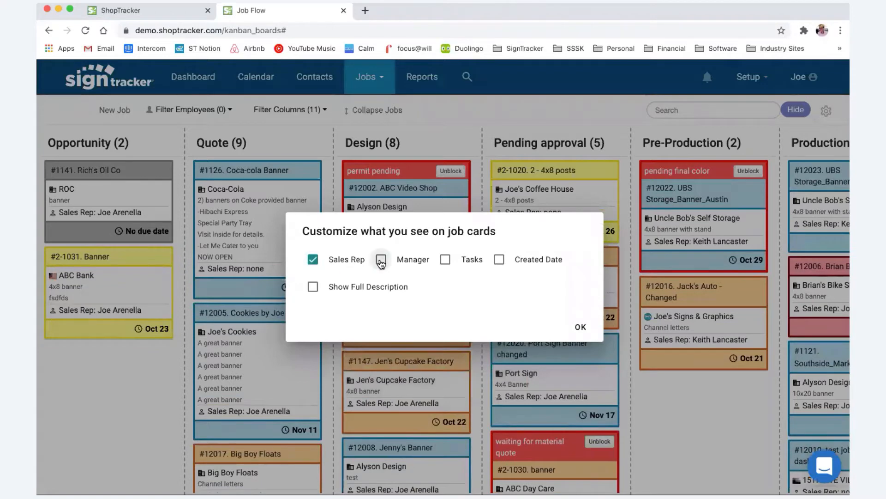
pyautogui.click(445, 260)
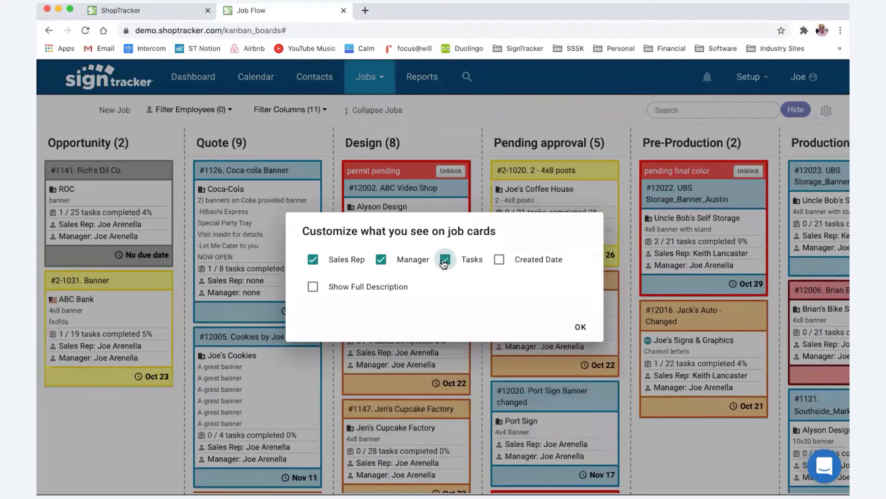
pyautogui.click(499, 261)
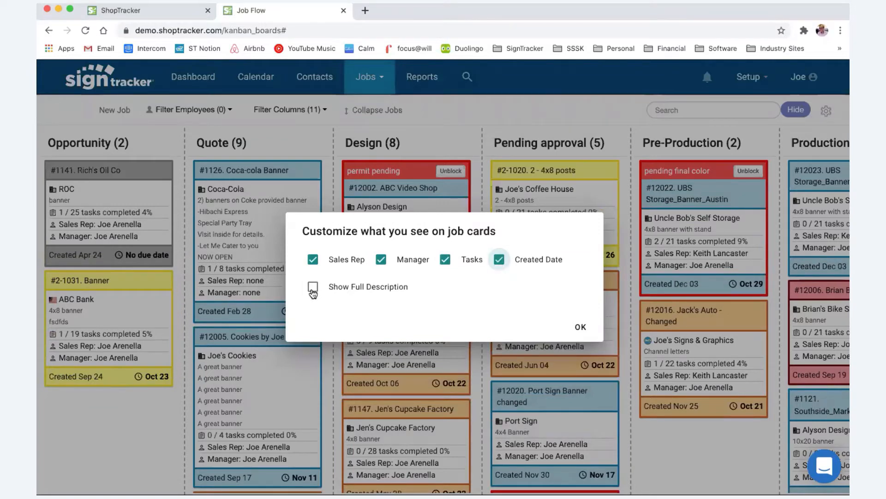
pyautogui.click(313, 287)
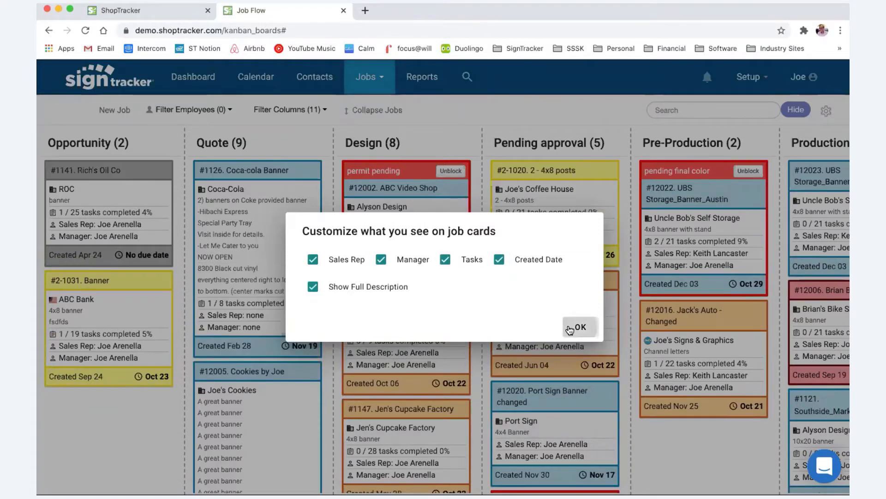
pyautogui.click(577, 327)
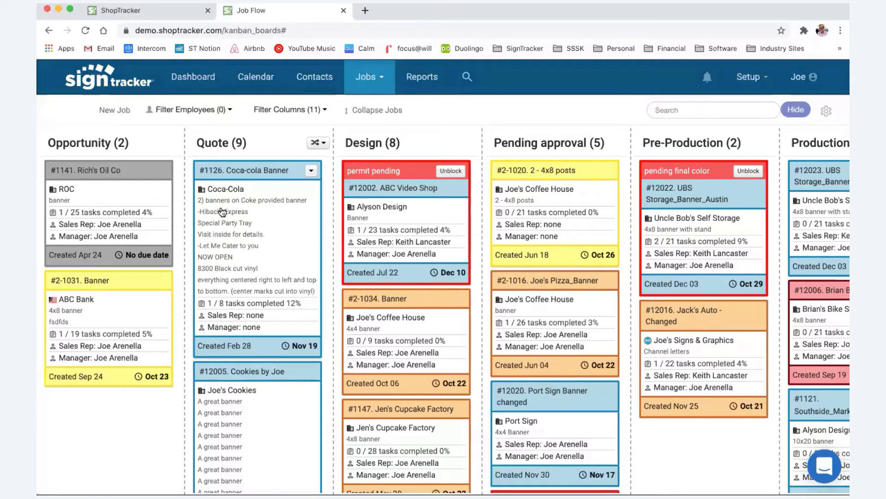
# Review the job card display options and view the Coca-cola Banner job's full description and available actions.
pyautogui.click(826, 111)
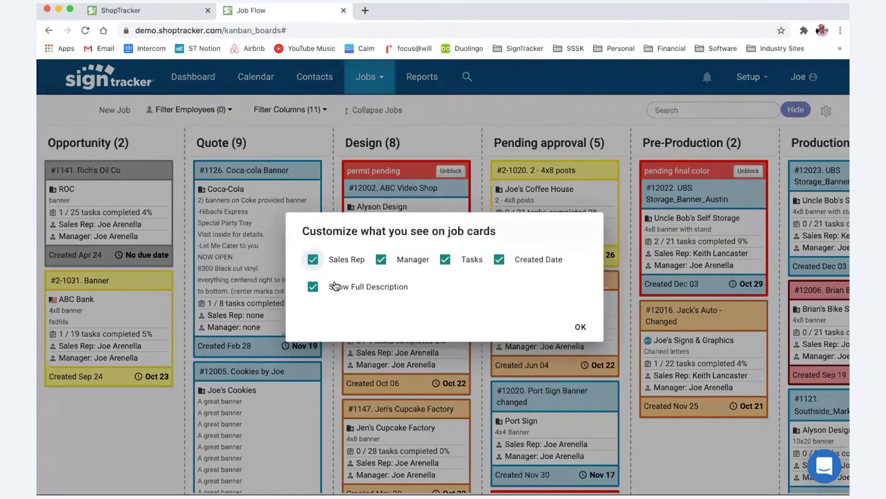
pyautogui.click(580, 326)
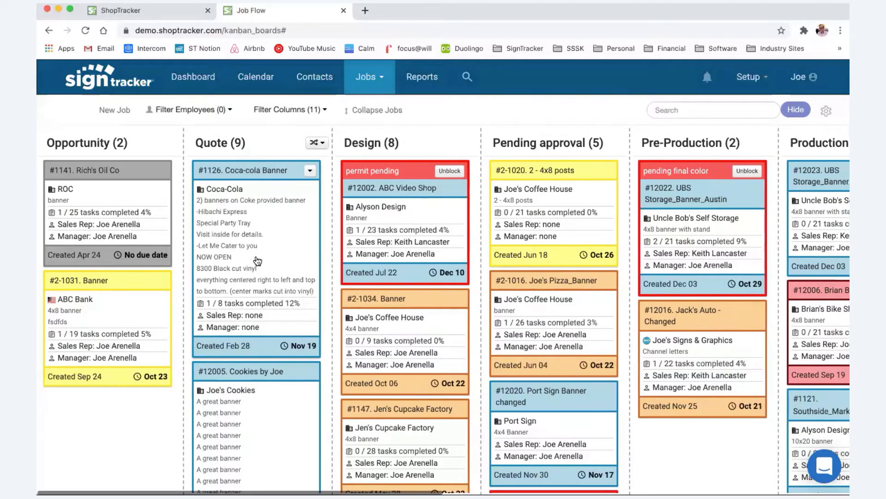
pyautogui.click(249, 258)
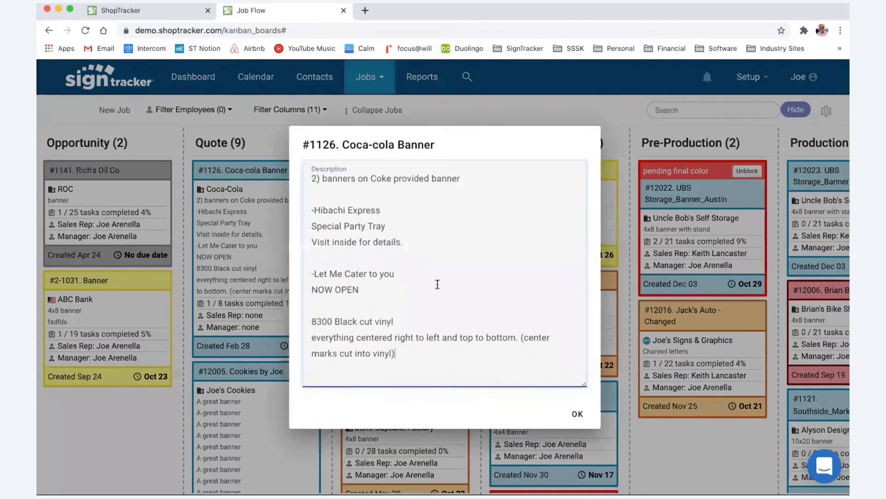
pyautogui.click(578, 414)
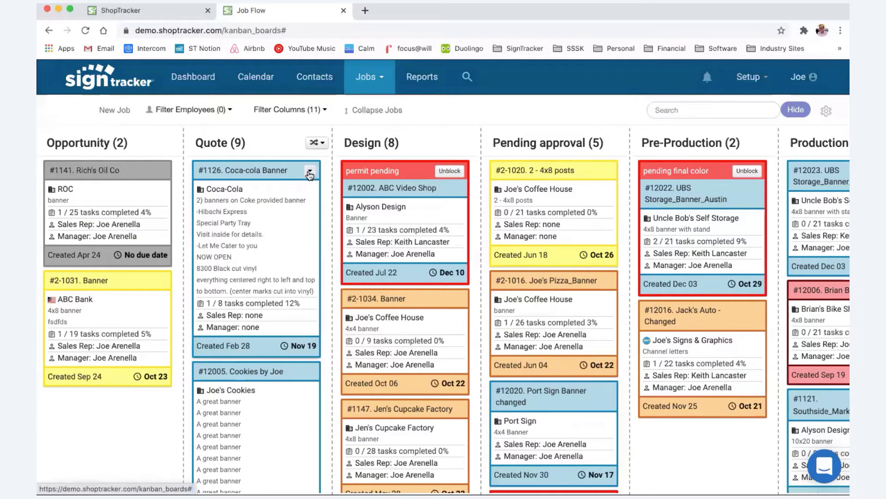
pyautogui.click(309, 173)
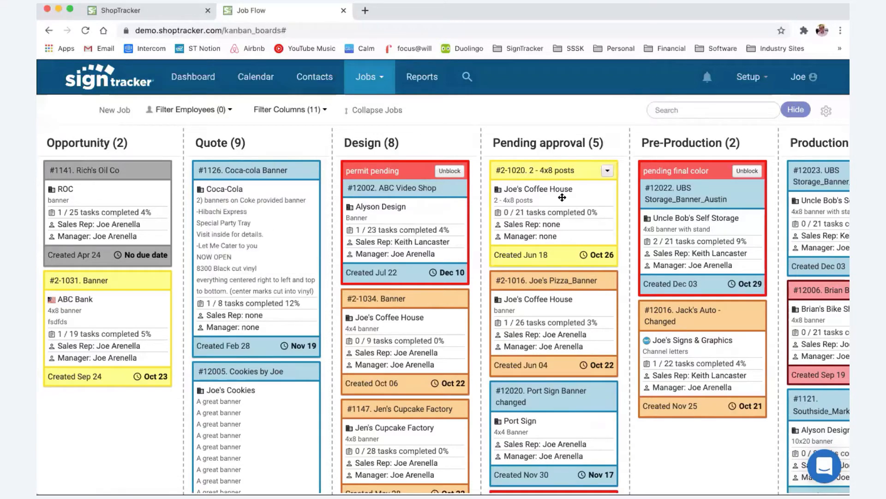
# Collapse all job cards on the board to their compact form and expand them again.
pyautogui.hscroll(5, 572, 219)
pyautogui.hscroll(-8, 568, 221)
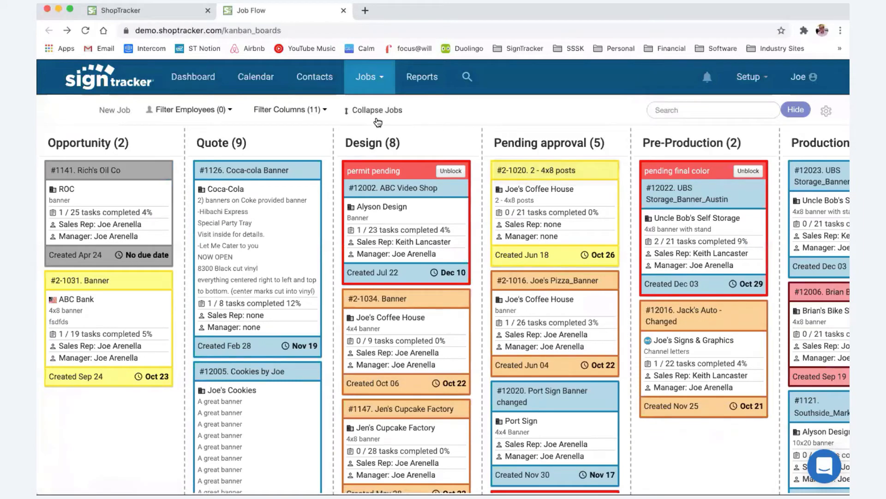
pyautogui.click(382, 115)
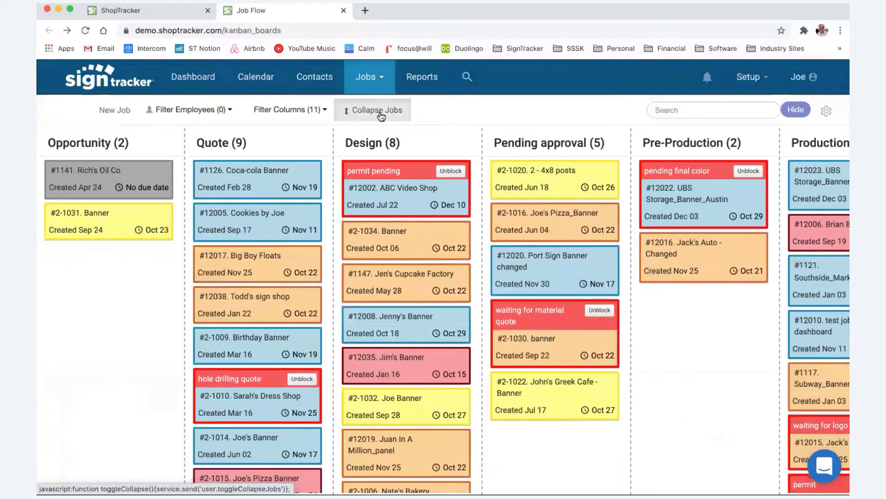
pyautogui.click(381, 115)
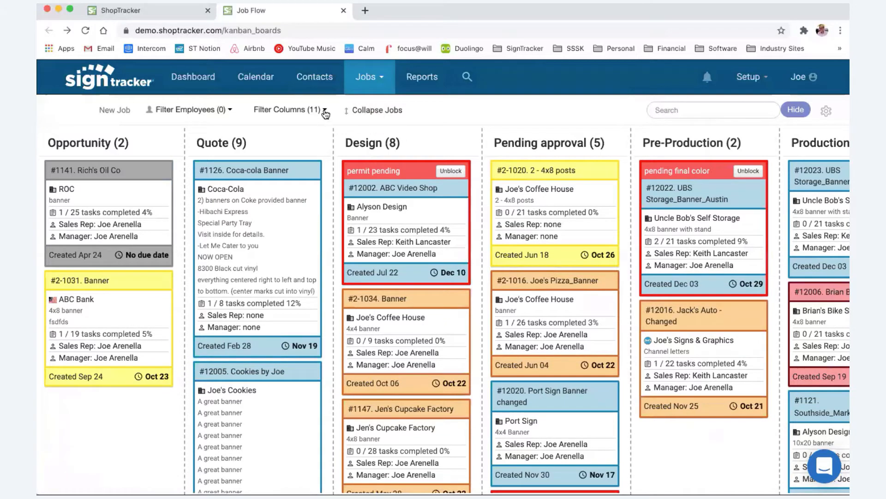
# View the choices offered by the board's column filter and employee filter without changing either selection.
pyautogui.click(323, 111)
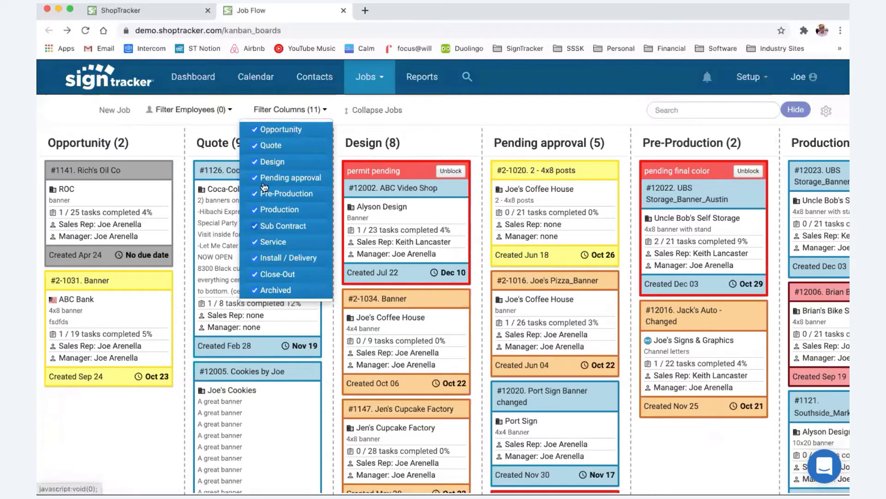
pyautogui.click(229, 111)
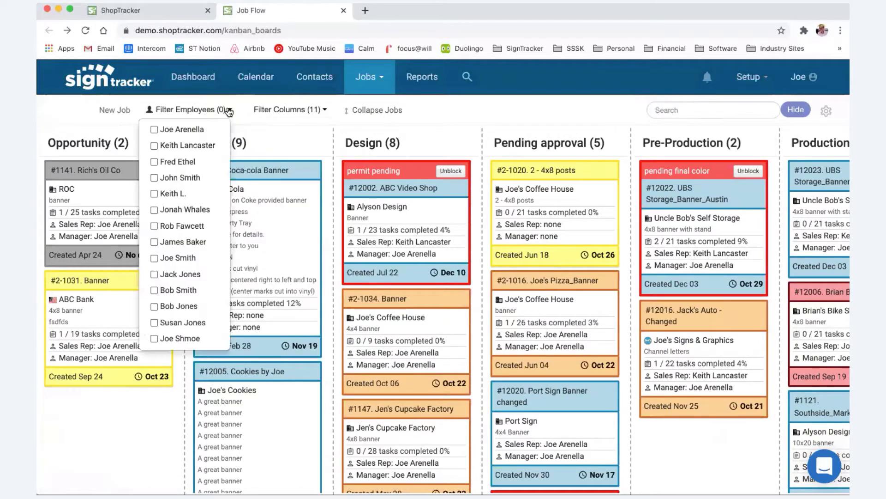
pyautogui.click(522, 116)
# Search the Job Flow Board for jobs matching "Joe's coff".
pyautogui.click(673, 111)
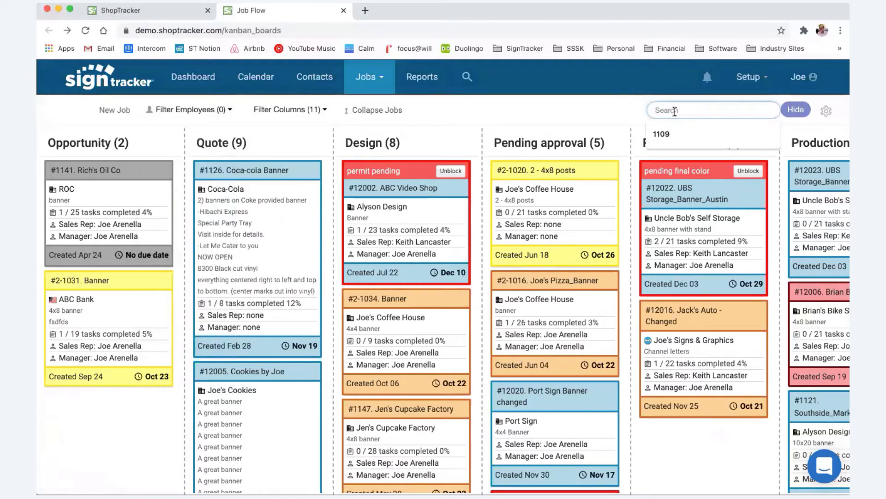
pyautogui.write('Joe')
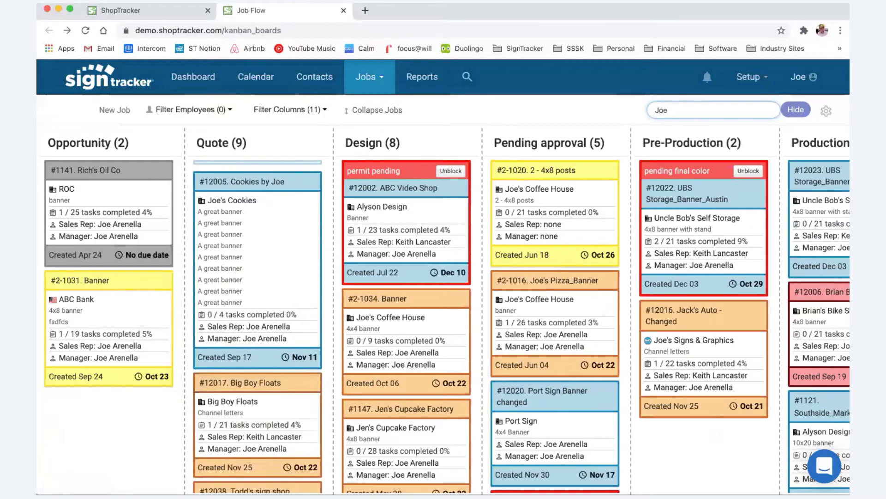
pyautogui.write("'s coff")
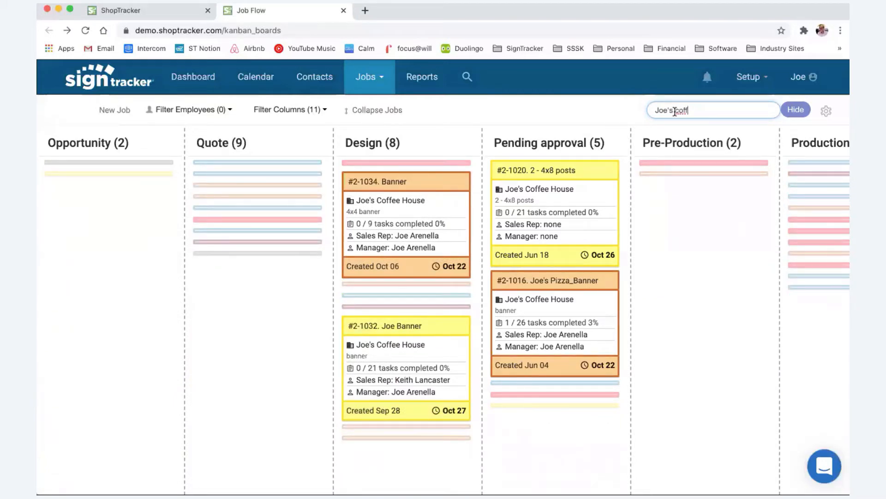
# Close the Job Flow Board and look through the job list from beginning to end.
pyautogui.click(343, 11)
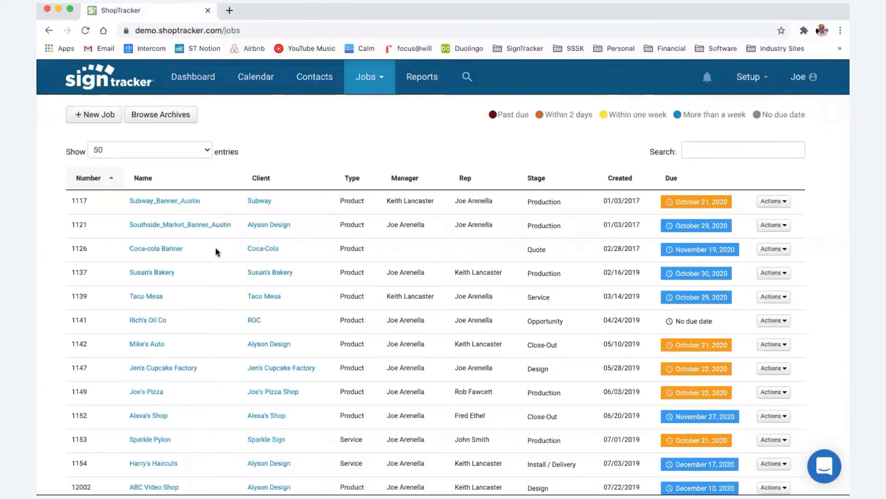
pyautogui.scroll(-3, 178, 205)
pyautogui.scroll(3, 179, 205)
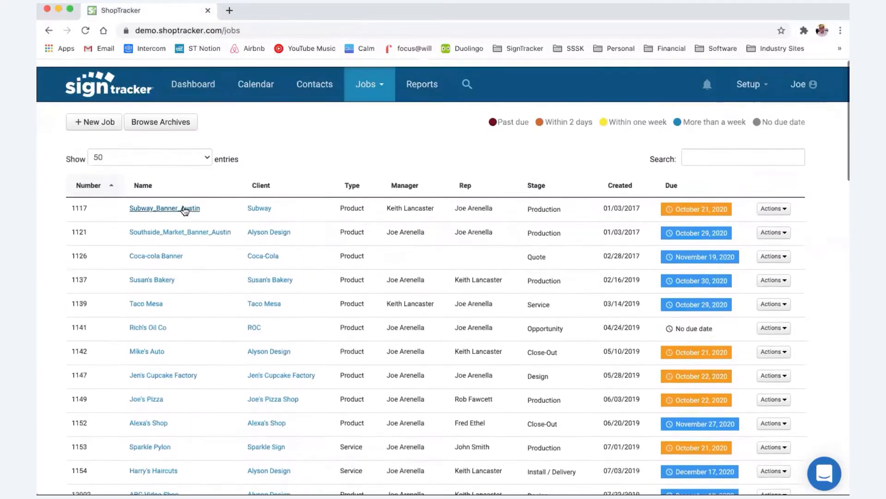
pyautogui.scroll(-15, 240, 217)
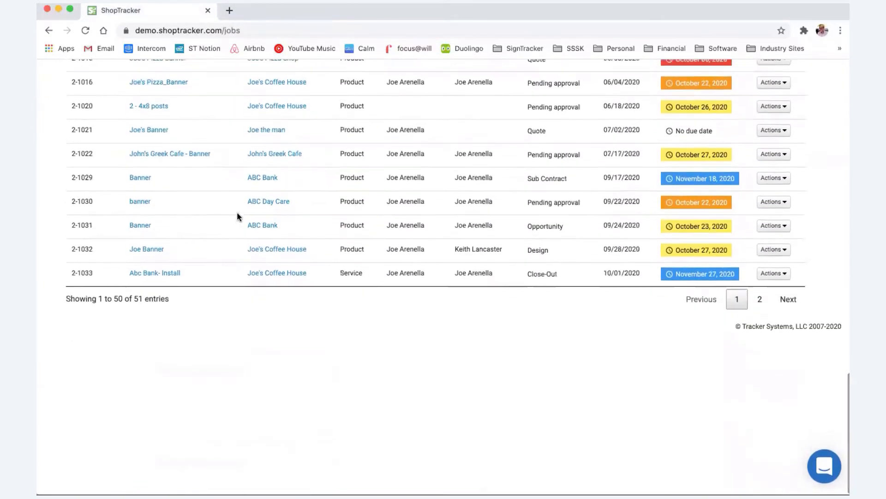
pyautogui.scroll(15, 237, 214)
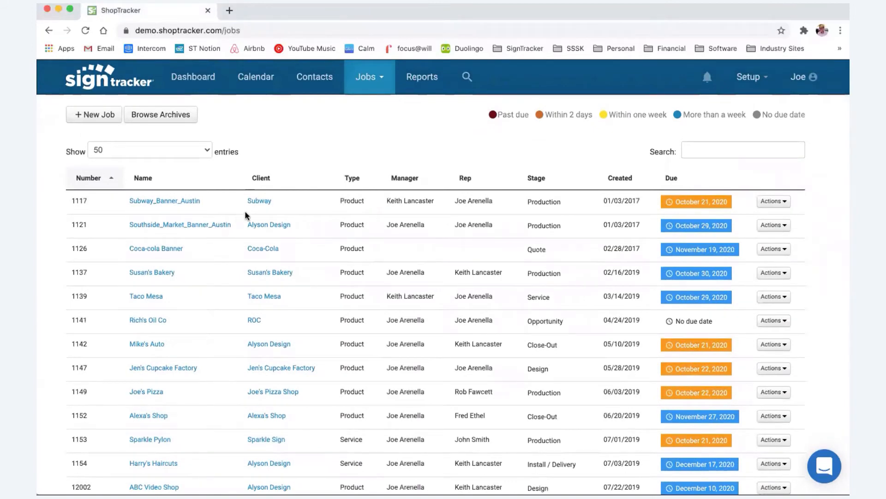
# Start a new job named "Banner" with the description "4x8 Banner".
pyautogui.click(383, 79)
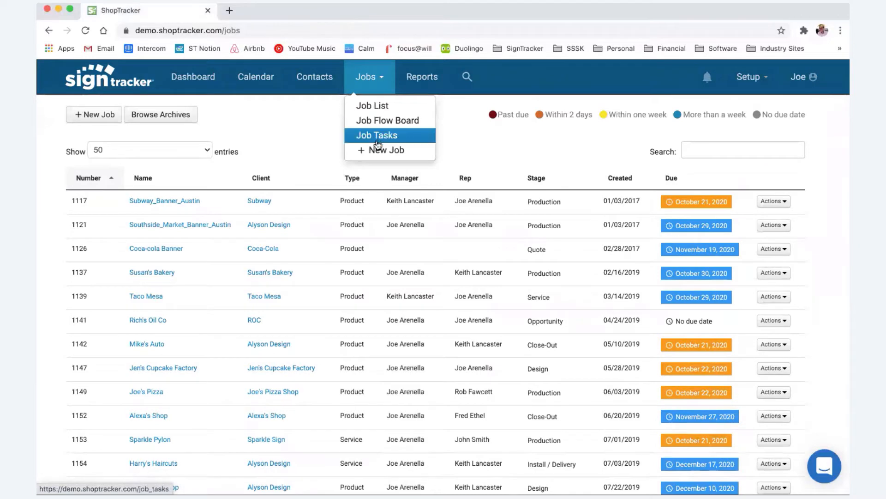
pyautogui.click(379, 150)
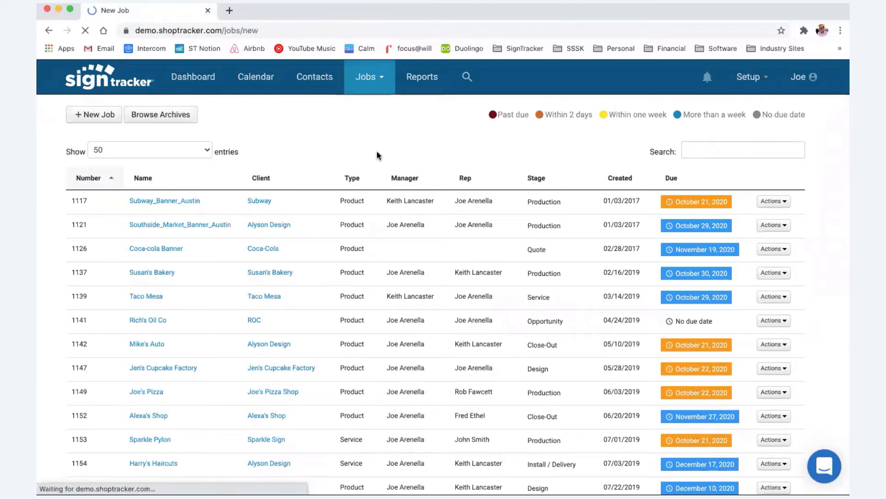
pyautogui.write('Banner')
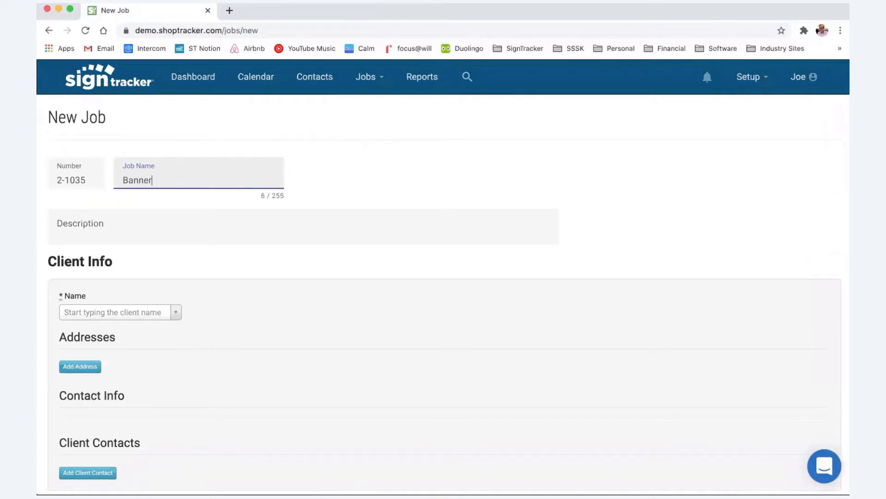
pyautogui.click(107, 233)
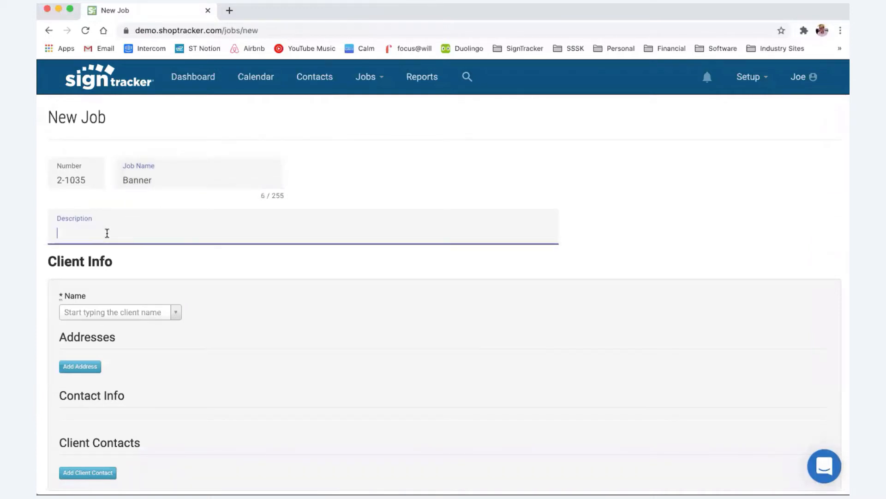
pyautogui.write('4x8 Banner')
# Find clients matching "Rich" and assign the company Richards Rodriguez & Skeith LLP as the new job's client.
pyautogui.click(139, 313)
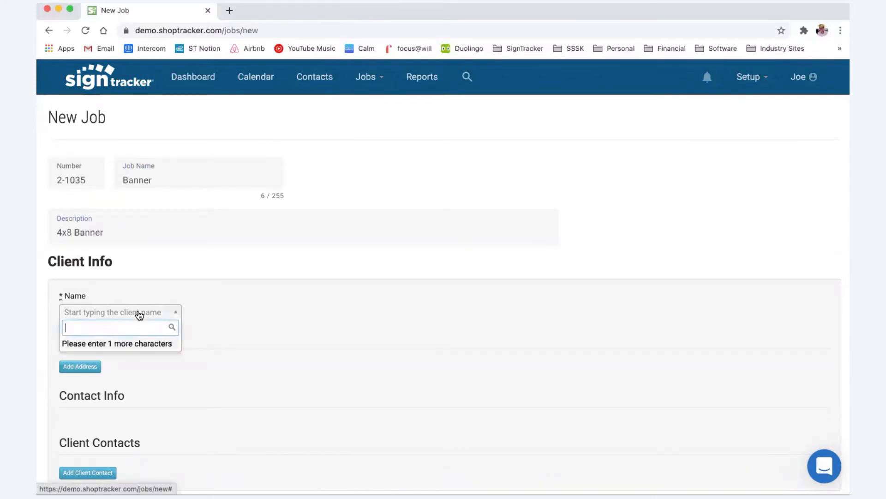
pyautogui.write('Rich')
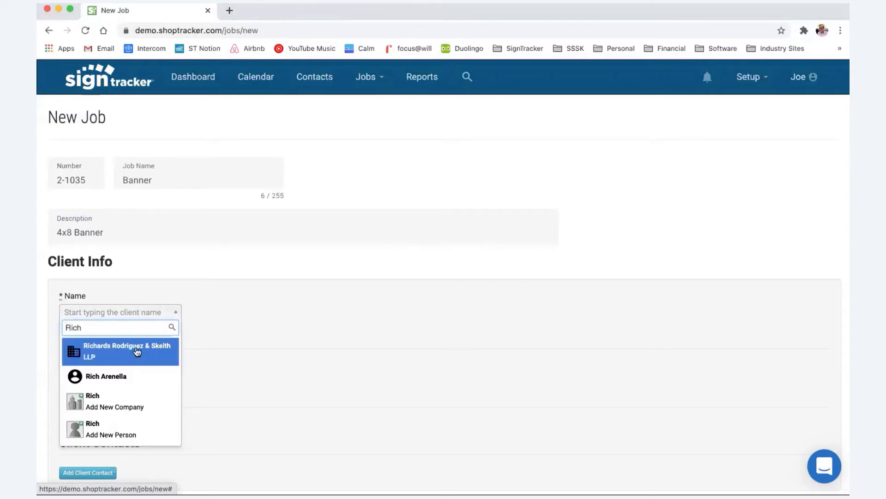
pyautogui.click(138, 351)
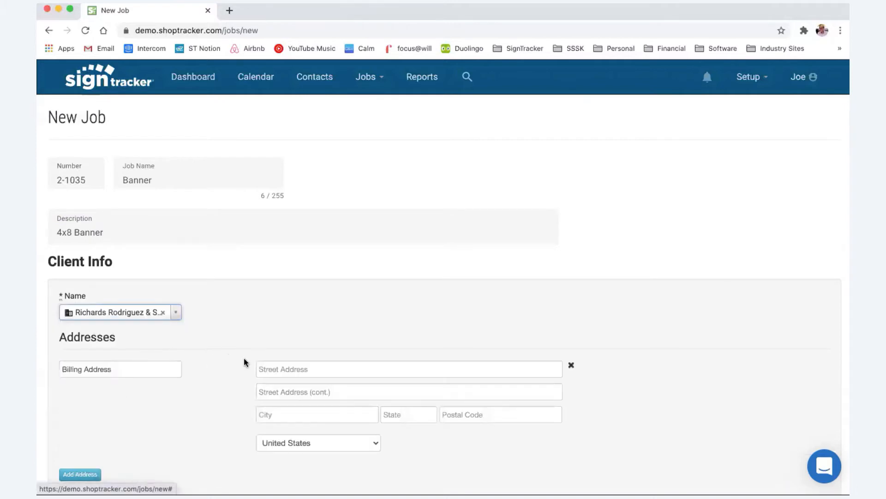
# Look up the unlisted client name "rll" to view the add-company and add-person options, keeping the selected client.
pyautogui.scroll(-2, 268, 369)
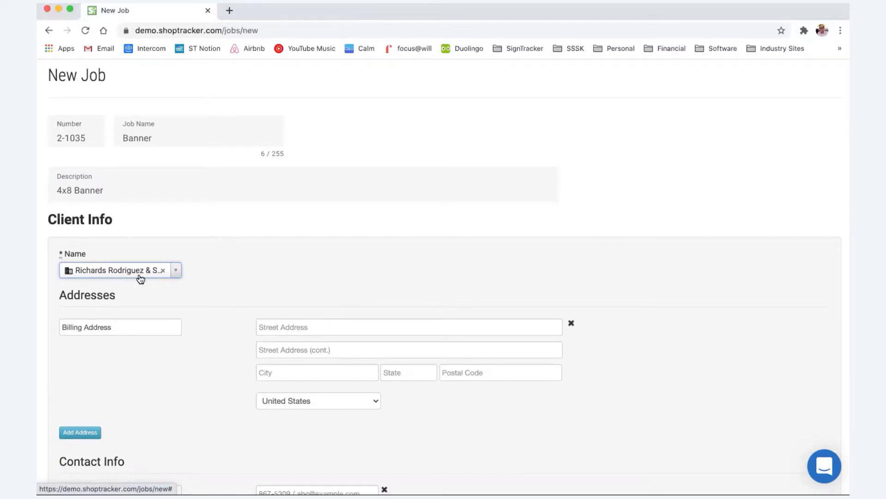
pyautogui.click(142, 273)
pyautogui.write('rll')
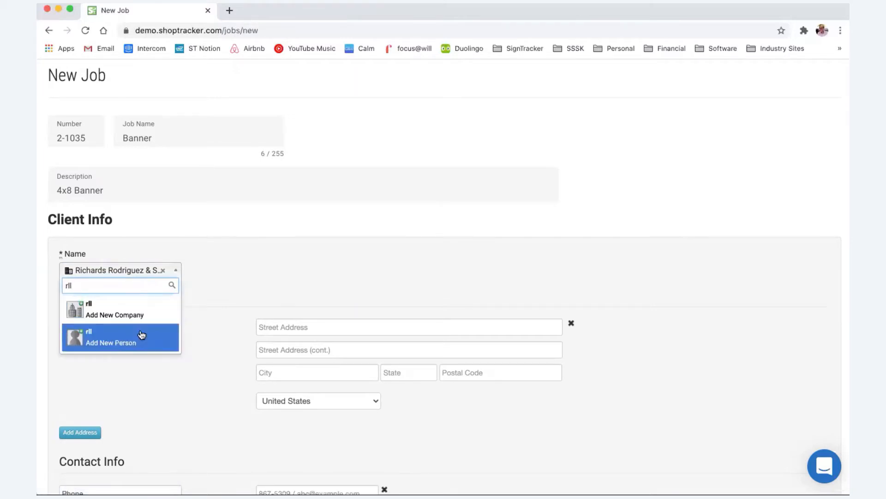
pyautogui.click(233, 268)
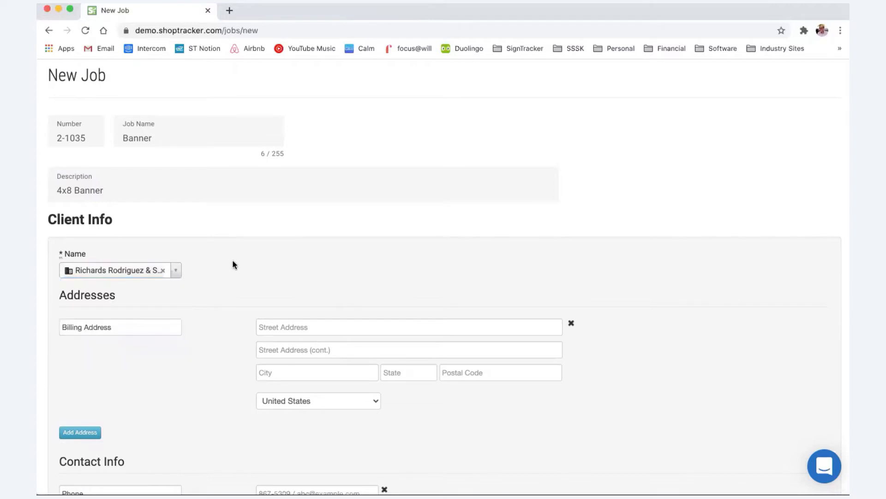
# Fill in the client's billing address using a saved PO box address suggestion.
pyautogui.click(291, 327)
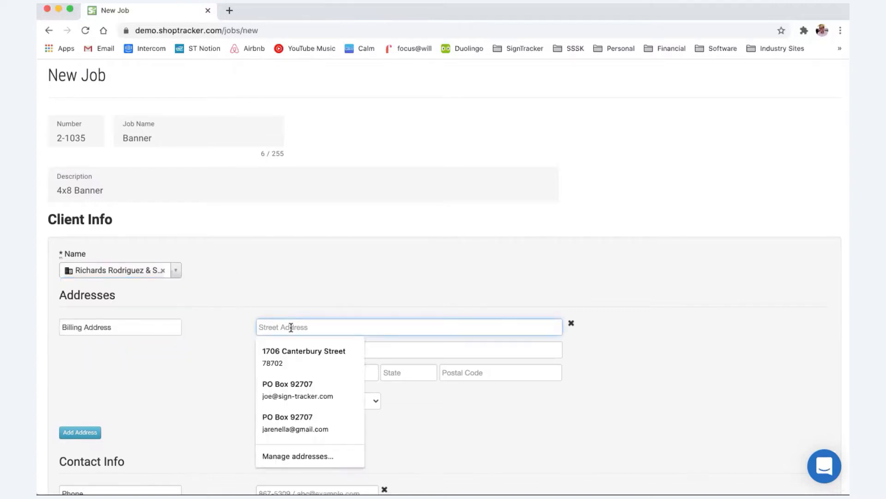
pyautogui.write('PO Box 92707')
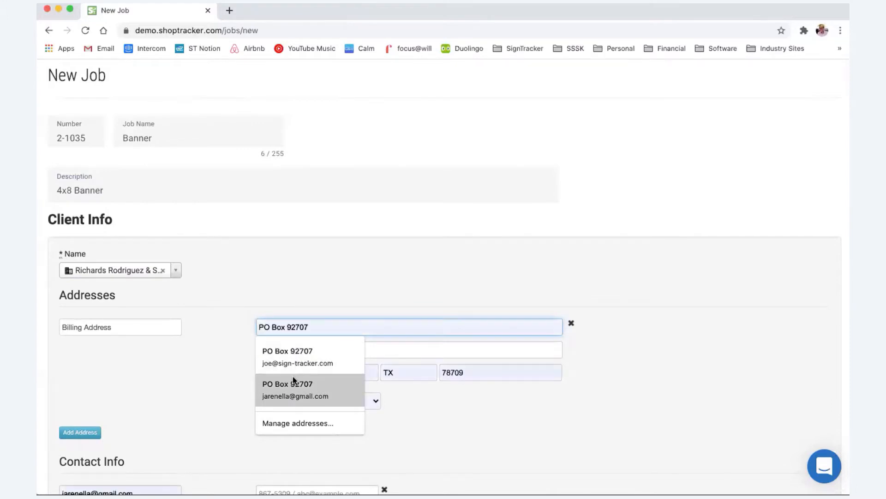
pyautogui.click(293, 383)
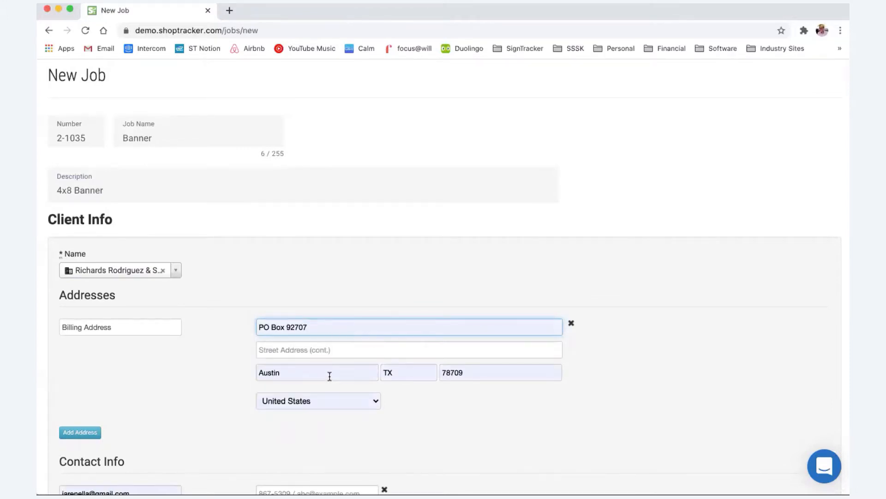
# Replace the label of the first contact info entry with "Phone".
pyautogui.scroll(-3, 330, 375)
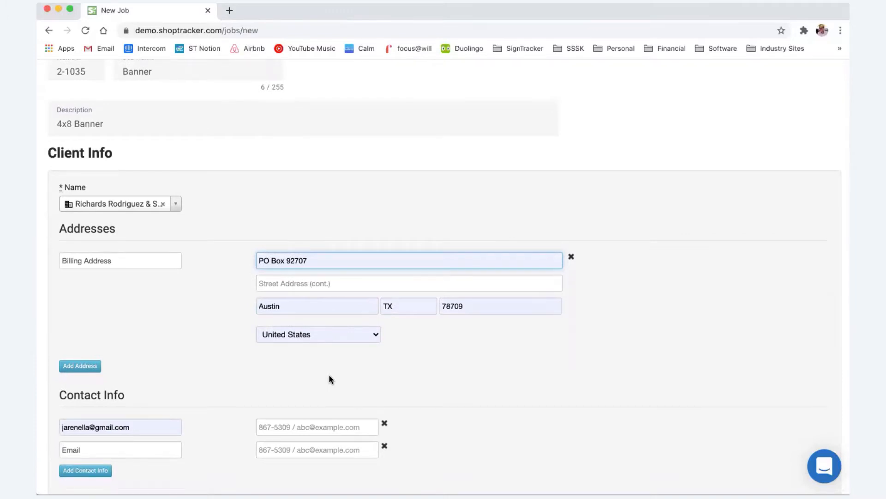
pyautogui.scroll(-4, 329, 378)
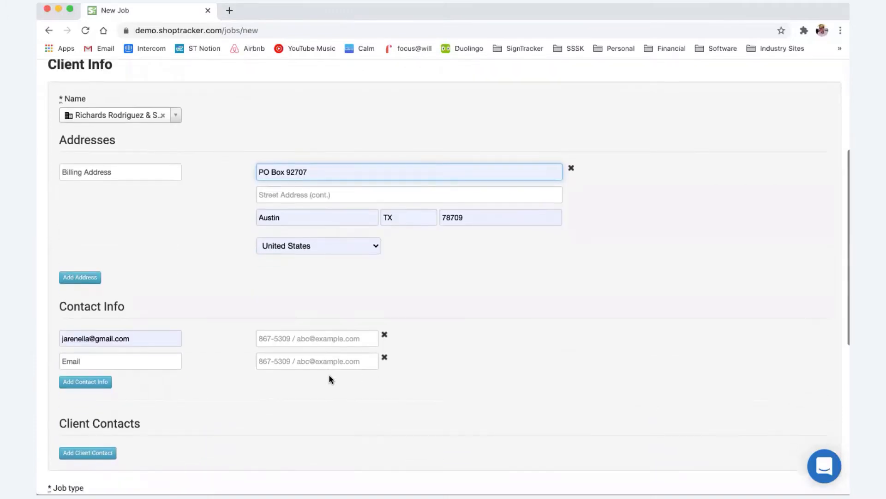
pyautogui.click(157, 338)
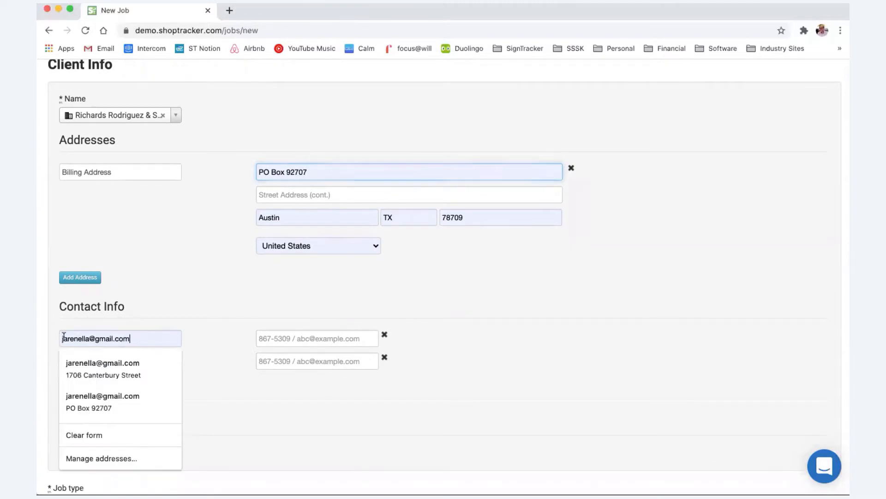
pyautogui.write('Phone')
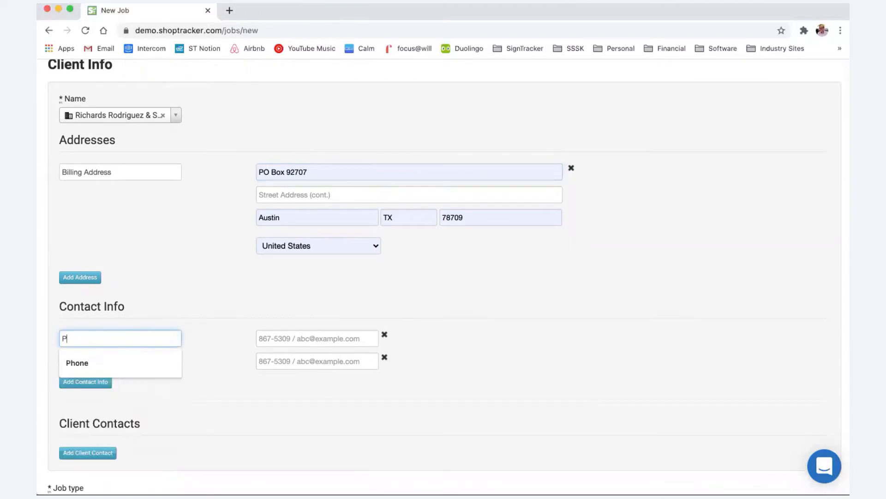
pyautogui.click(79, 362)
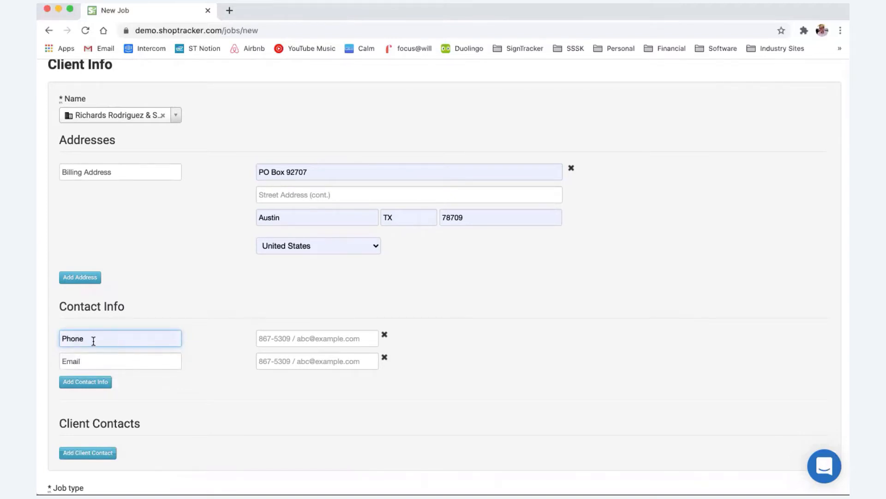
# Fill in the client's phone number and e-mail address from the saved suggestions.
pyautogui.click(293, 339)
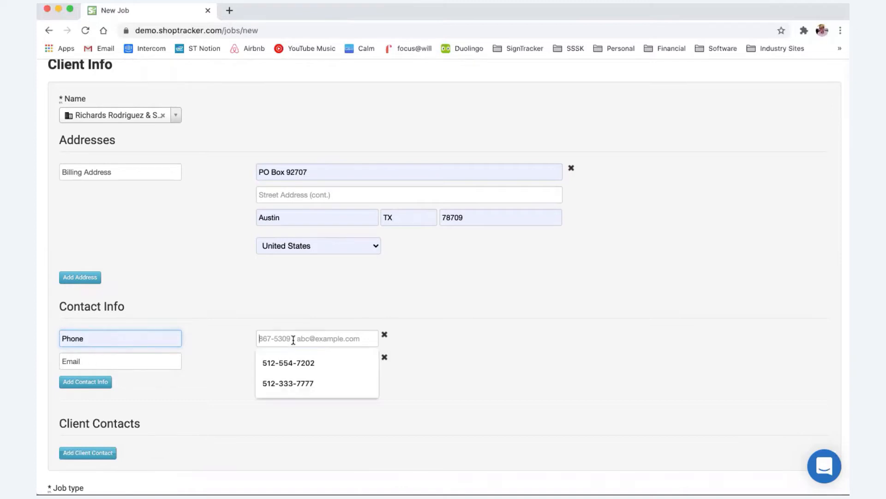
pyautogui.click(289, 363)
pyautogui.click(276, 362)
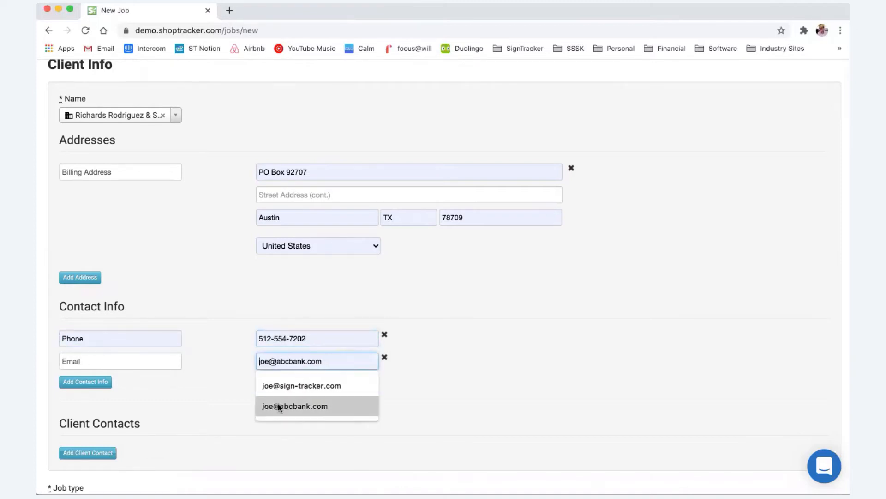
pyautogui.click(284, 392)
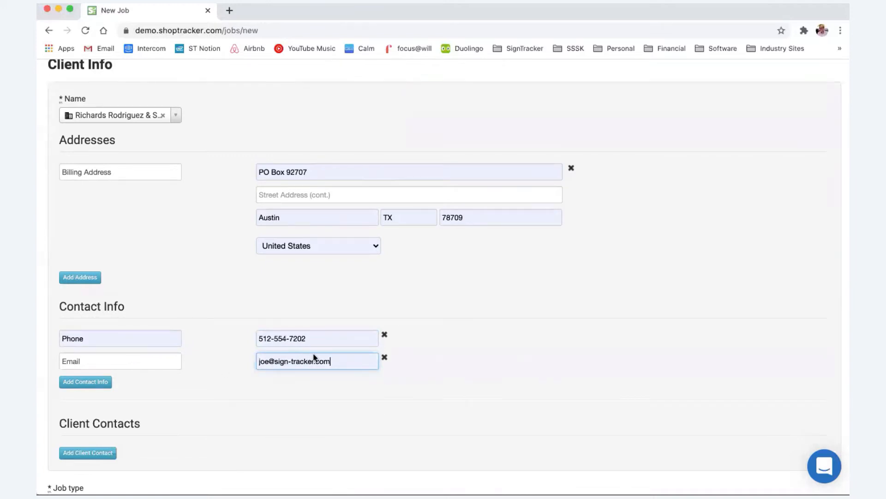
# Add the client's existing Managing Partner as a client contact and review the associated contact methods.
pyautogui.scroll(-2, 313, 378)
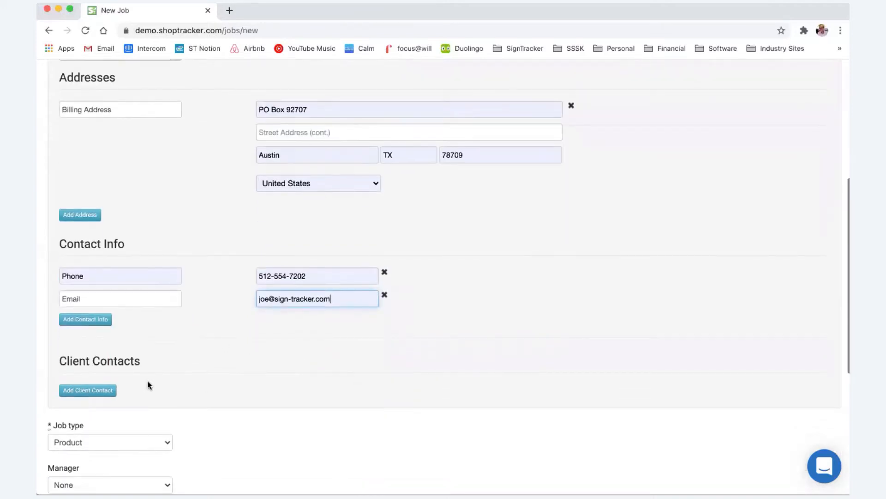
pyautogui.click(88, 390)
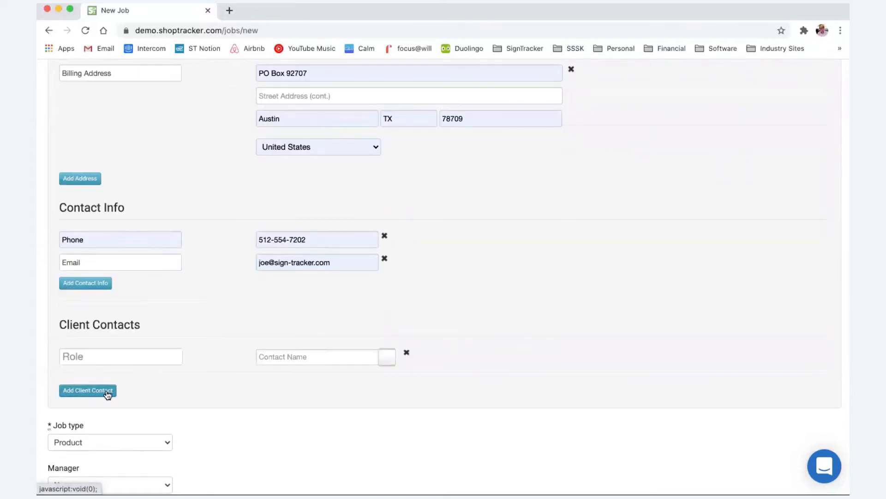
pyautogui.click(272, 360)
pyautogui.write('P')
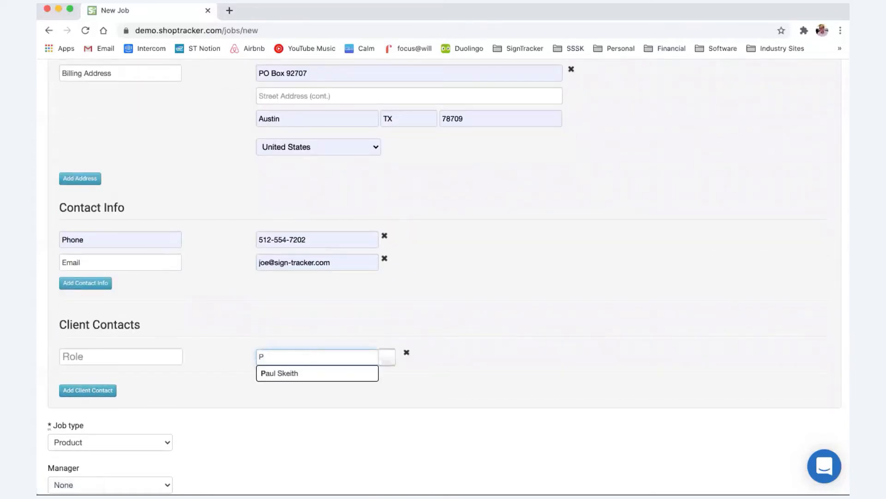
pyautogui.click(282, 374)
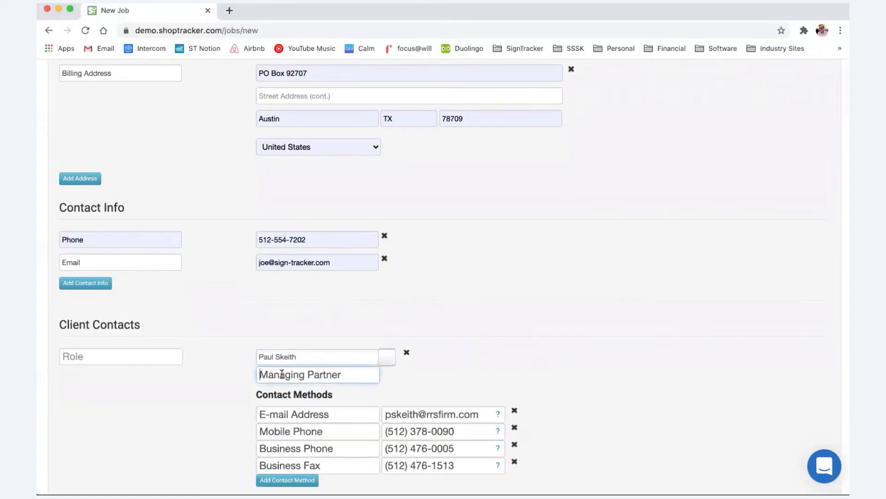
pyautogui.scroll(-3, 324, 360)
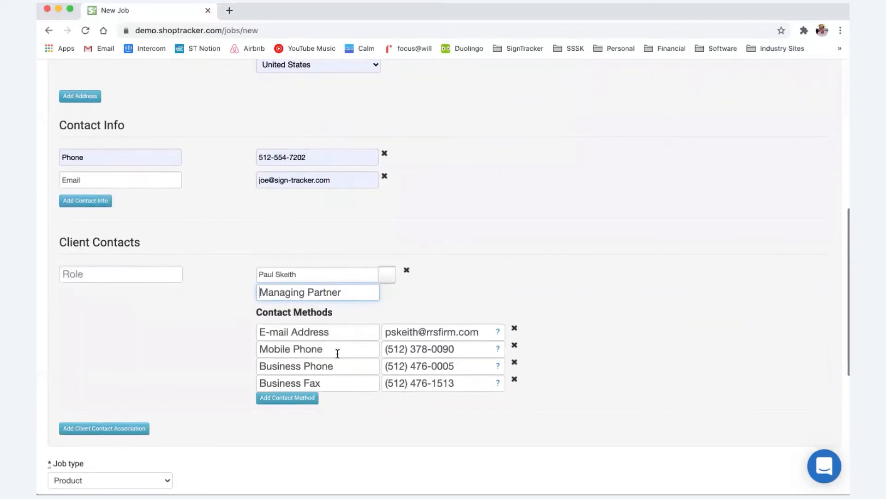
pyautogui.scroll(2, 437, 336)
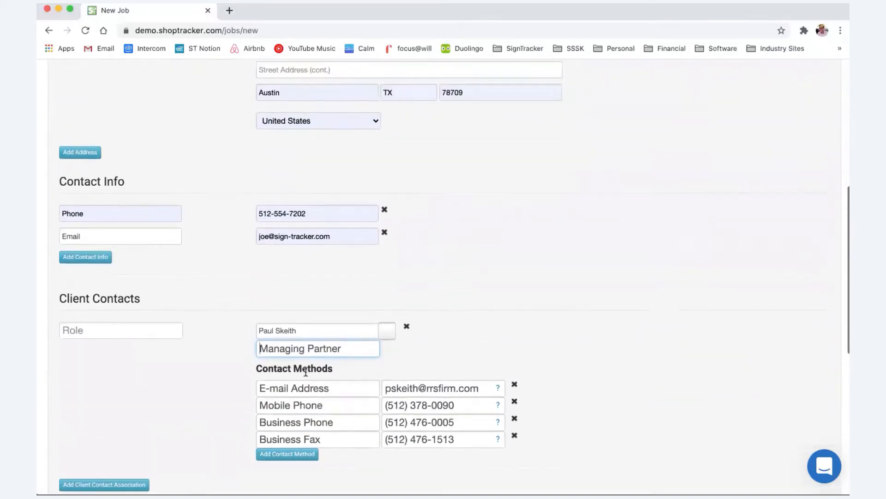
pyautogui.scroll(-8, 338, 397)
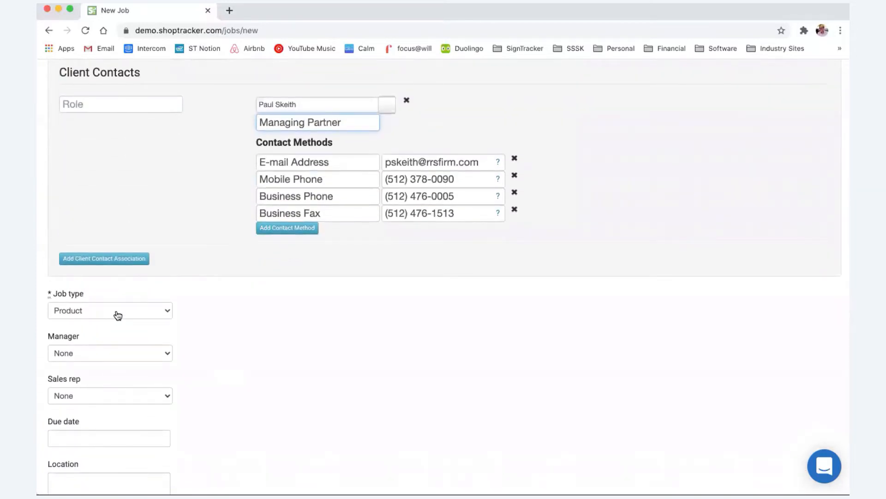
# Set both the Manager and the Sales rep of the job to the same staff member.
pyautogui.click(115, 353)
pyautogui.click(226, 381)
pyautogui.scroll(-4, 226, 382)
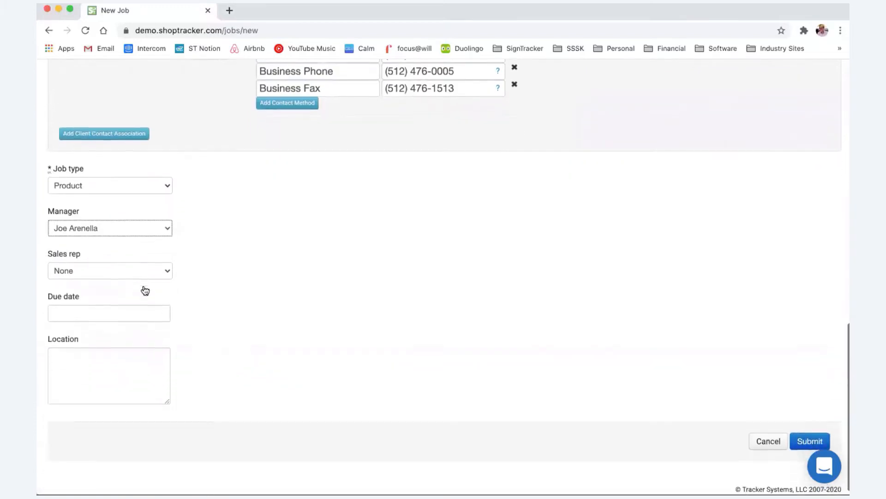
pyautogui.click(139, 265)
pyautogui.click(138, 278)
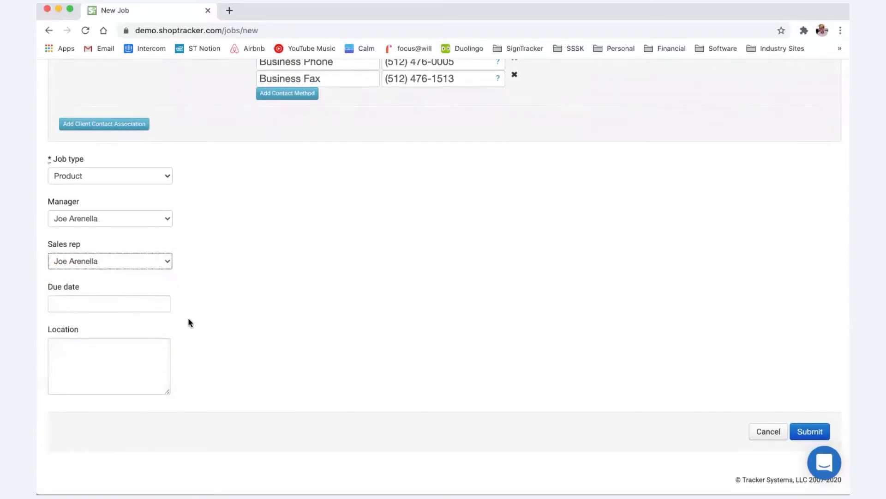
# Leave the due date empty, enter "pick up" as the location, submit the new job and highlight its Job History entry.
pyautogui.click(139, 307)
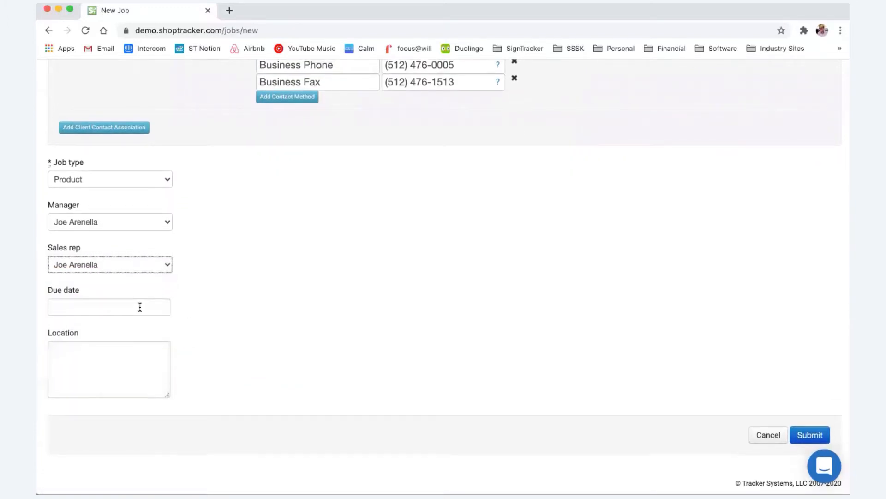
pyautogui.click(254, 307)
pyautogui.click(140, 311)
pyautogui.click(180, 382)
pyautogui.click(135, 369)
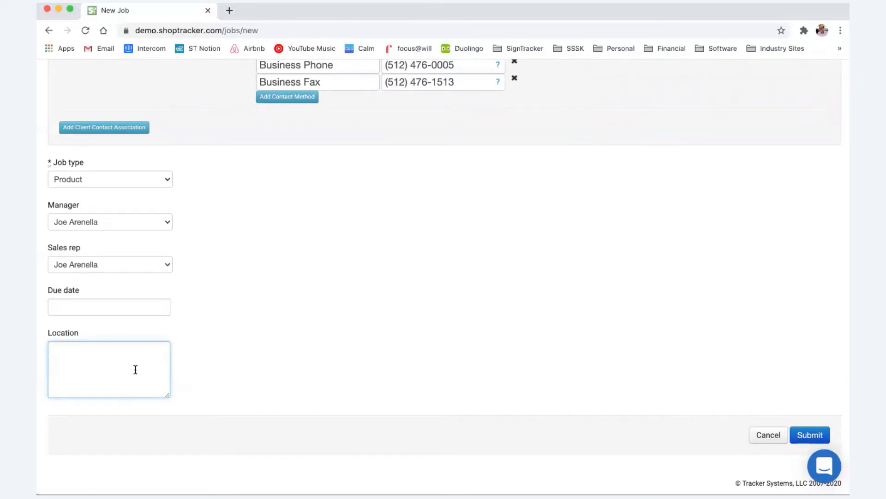
pyautogui.write('pick up')
pyautogui.click(795, 430)
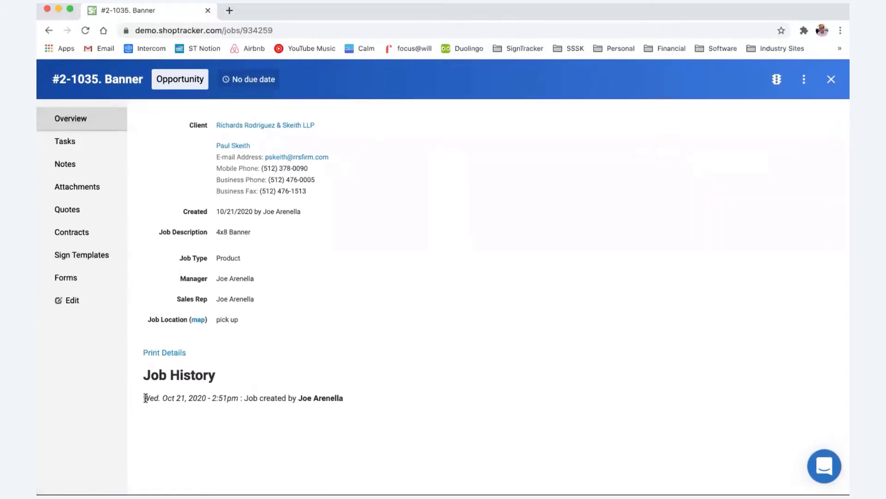
pyautogui.moveTo(143, 398); pyautogui.dragTo(326, 400)
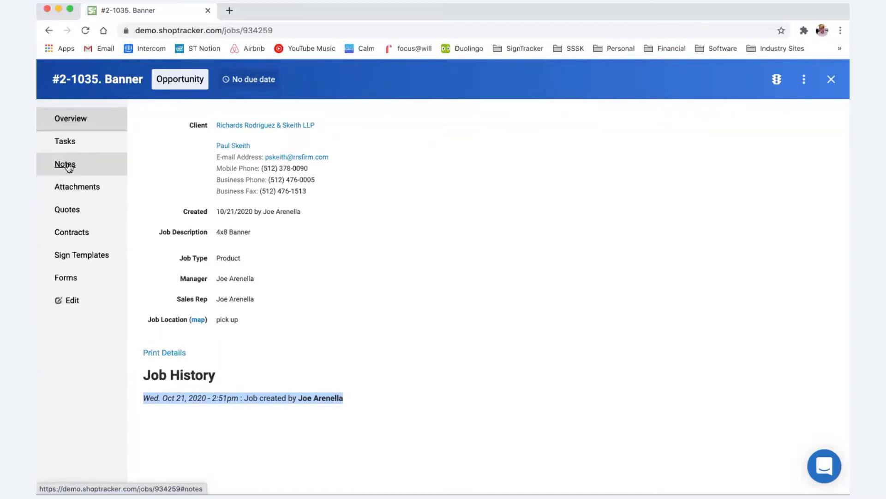
# Upload AMP_EXT_copy_copy.pdf to the Banner job's attachments.
pyautogui.click(71, 186)
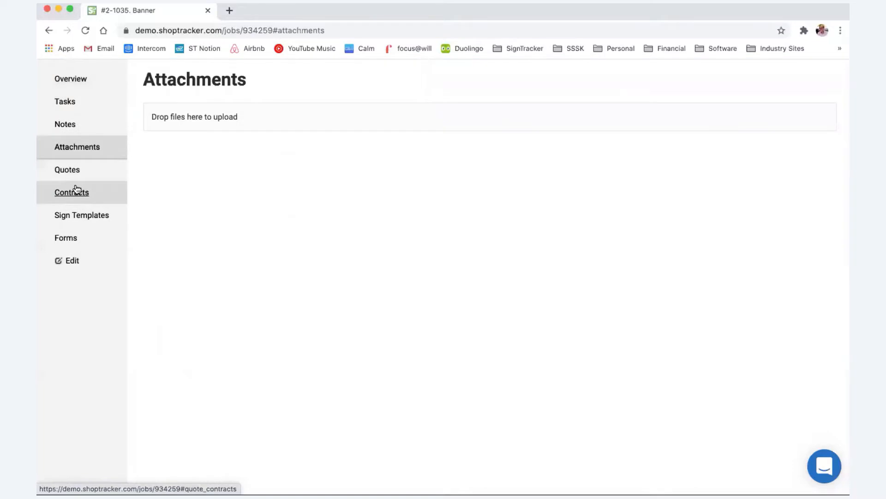
pyautogui.click(299, 118)
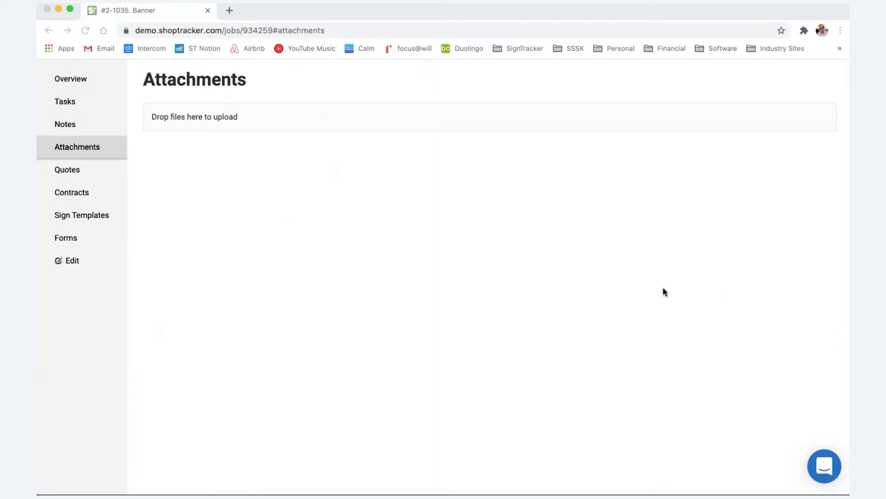
pyautogui.click(812, 325)
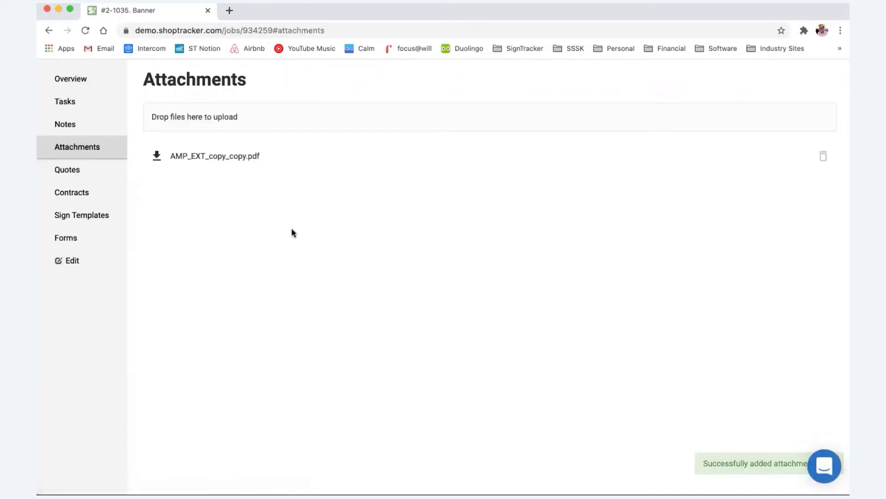
# View the attached AMP_EXT_copy_copy.pdf, close it, and check that its file name can be edited without changing it.
pyautogui.scroll(2, 292, 229)
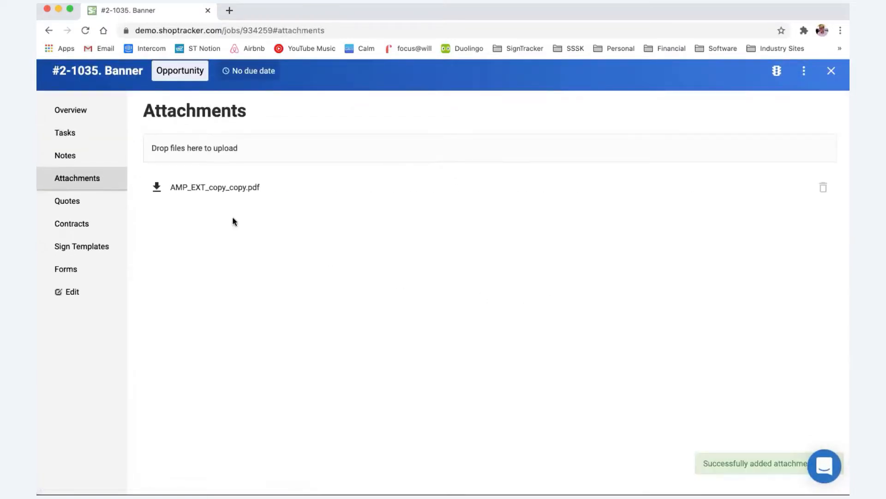
pyautogui.click(157, 187)
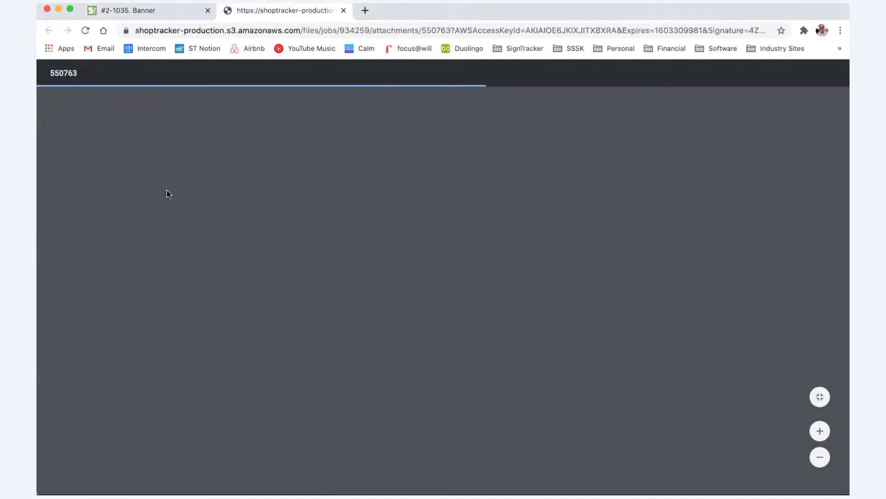
pyautogui.scroll(-3, 444, 298)
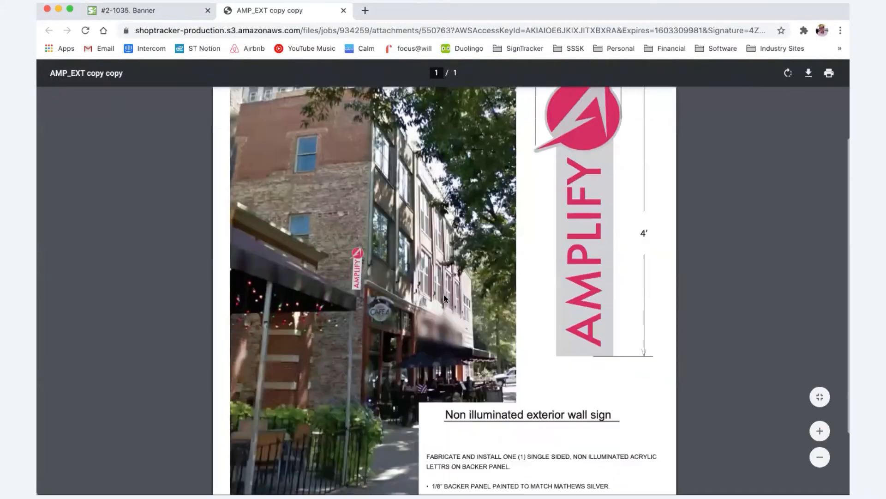
pyautogui.scroll(-3, 444, 294)
pyautogui.scroll(5, 444, 294)
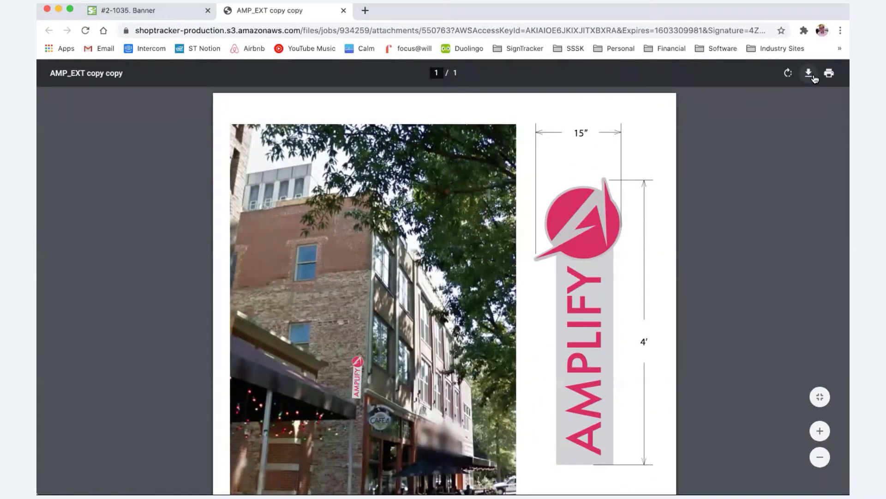
pyautogui.click(344, 10)
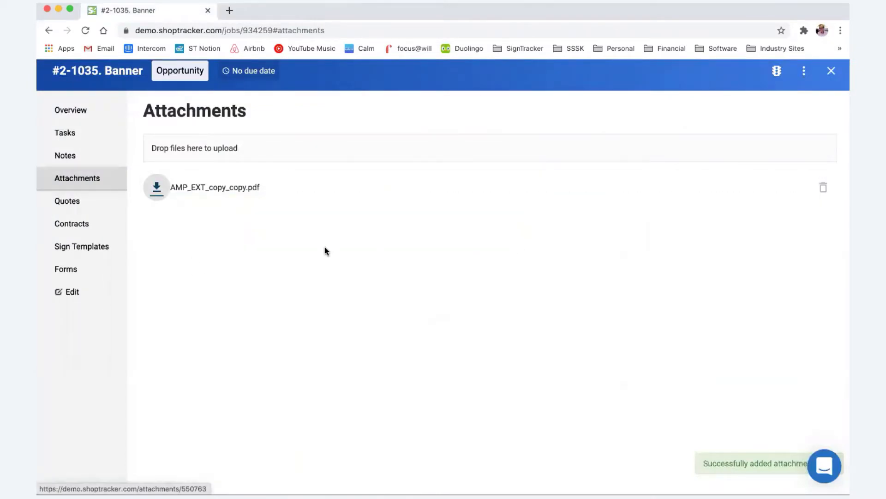
pyautogui.click(208, 189)
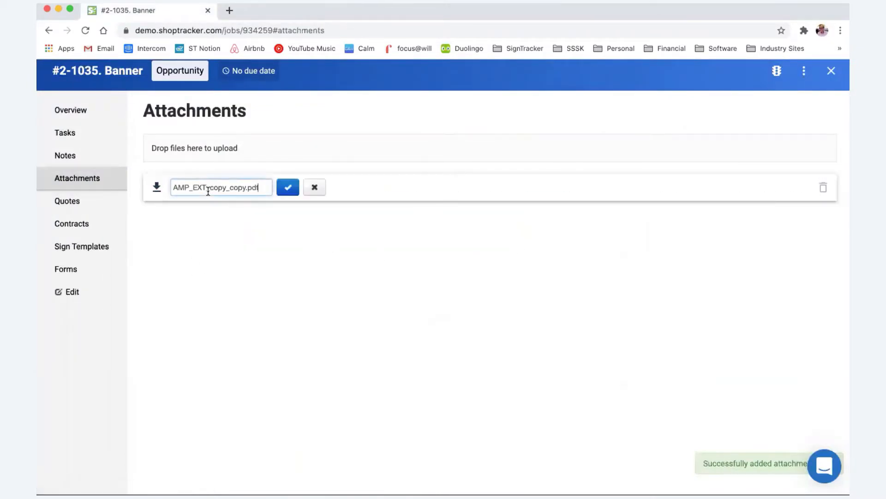
pyautogui.click(217, 242)
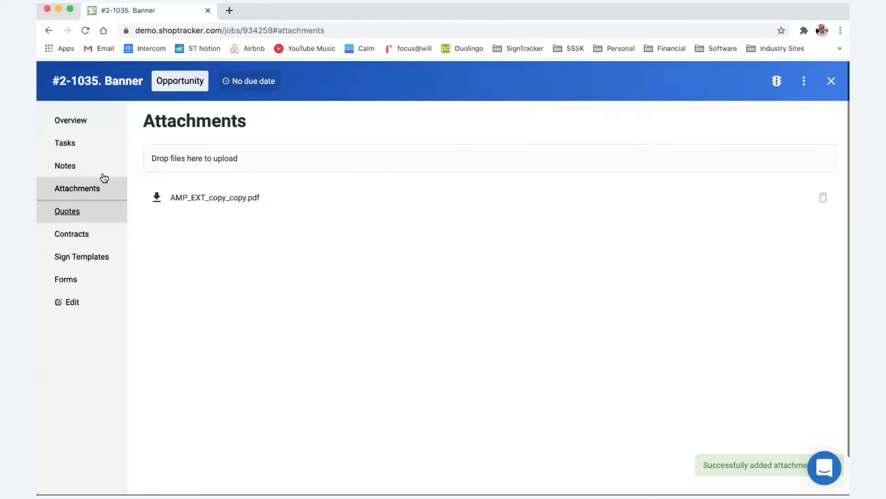
# Apply the Banner task template to the job's task list.
pyautogui.click(68, 142)
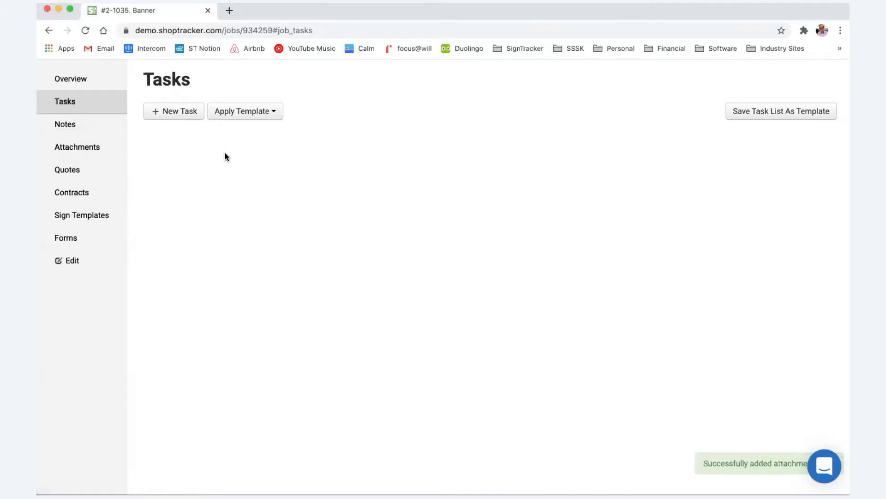
pyautogui.scroll(2, 234, 153)
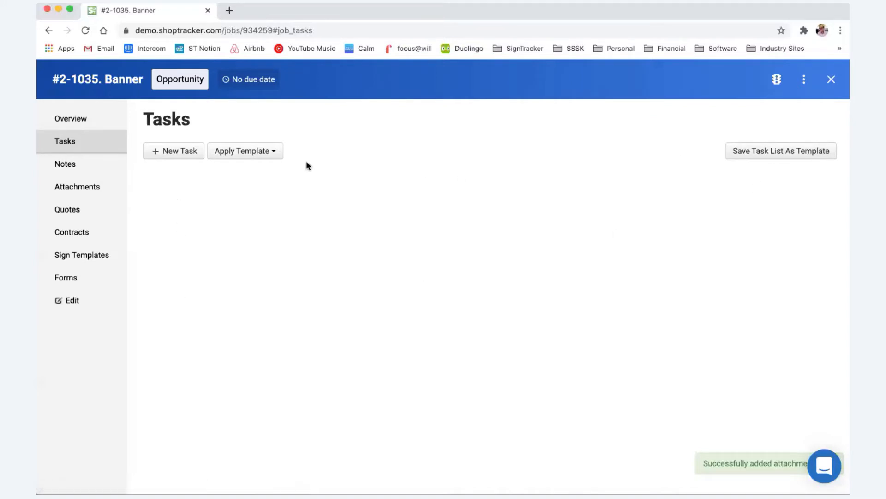
pyautogui.click(274, 152)
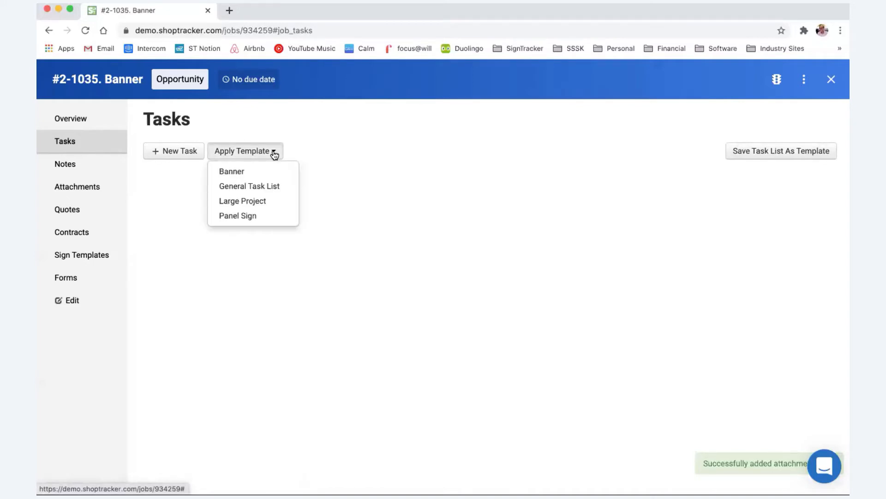
pyautogui.click(250, 172)
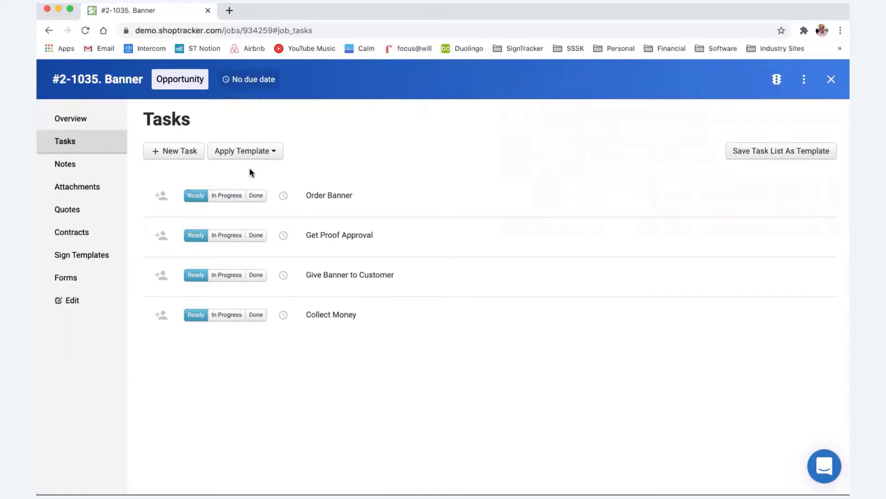
# Assign the Order Banner task to the job's manager and pick October 23, 2020 as its due date.
pyautogui.click(161, 196)
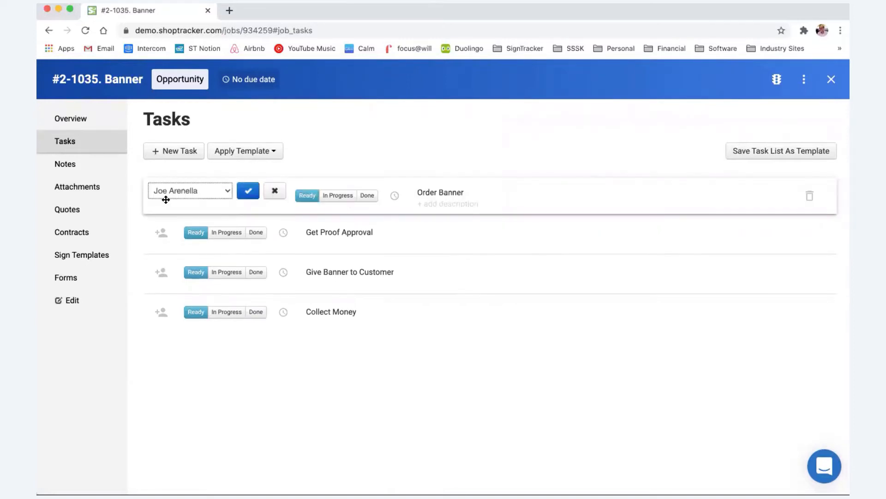
pyautogui.click(242, 197)
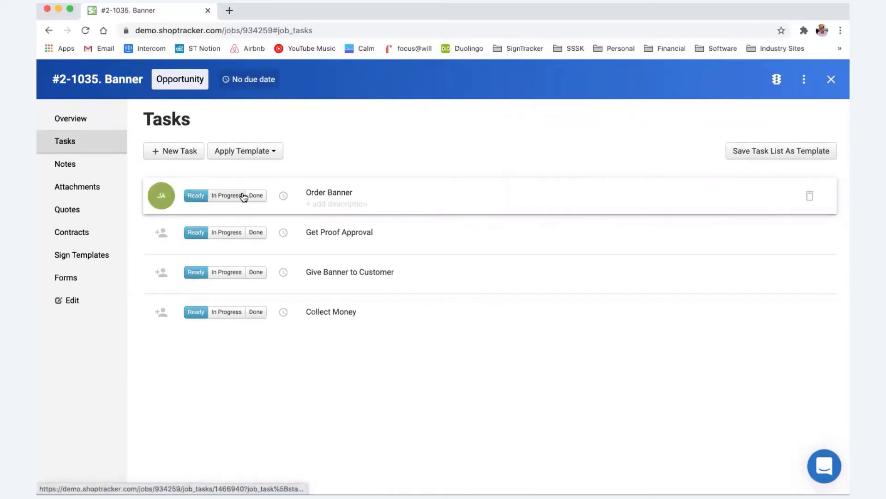
pyautogui.click(283, 195)
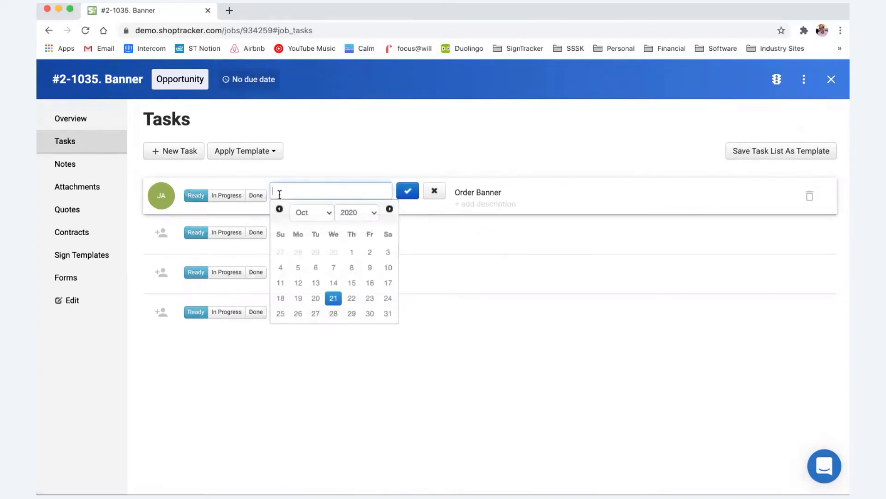
pyautogui.click(370, 298)
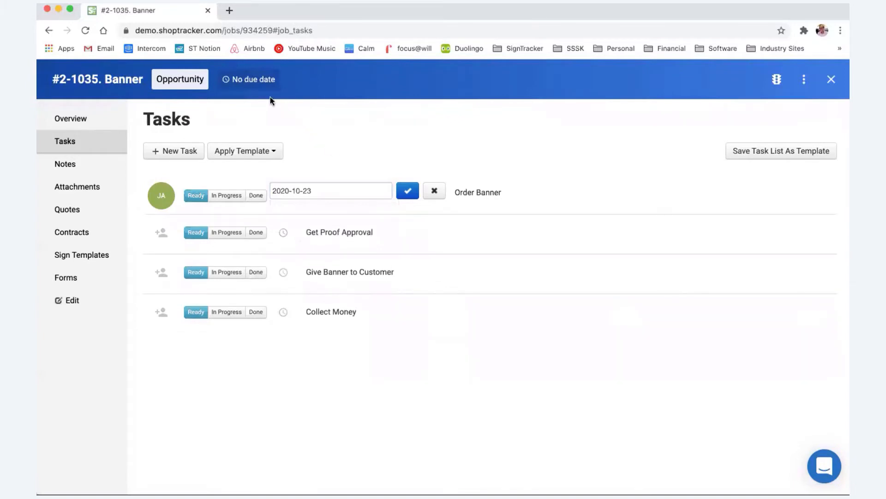
# Set the job's due date to 10/30/2020 and save October 22, 2020 as the Order Banner task's due date.
pyautogui.click(259, 83)
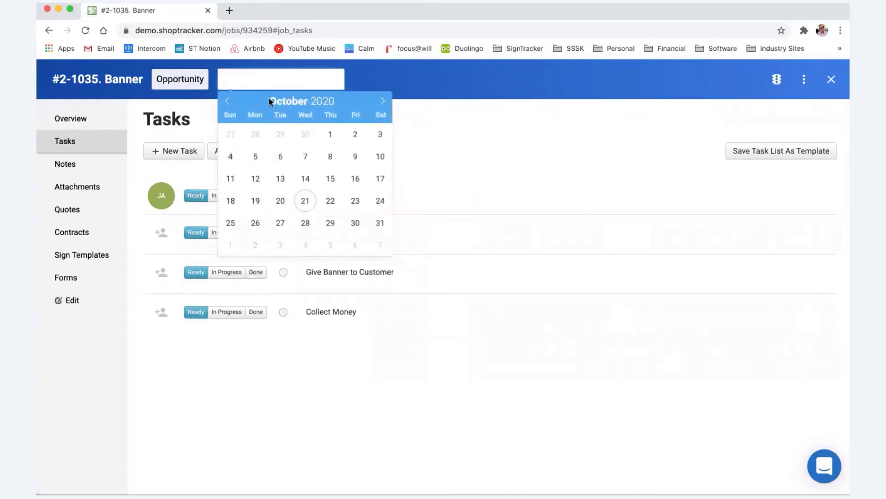
pyautogui.click(355, 221)
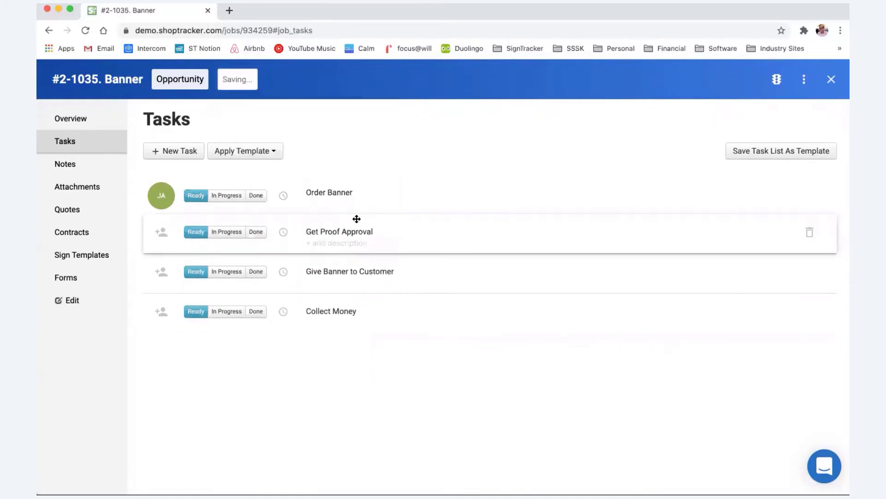
pyautogui.click(284, 197)
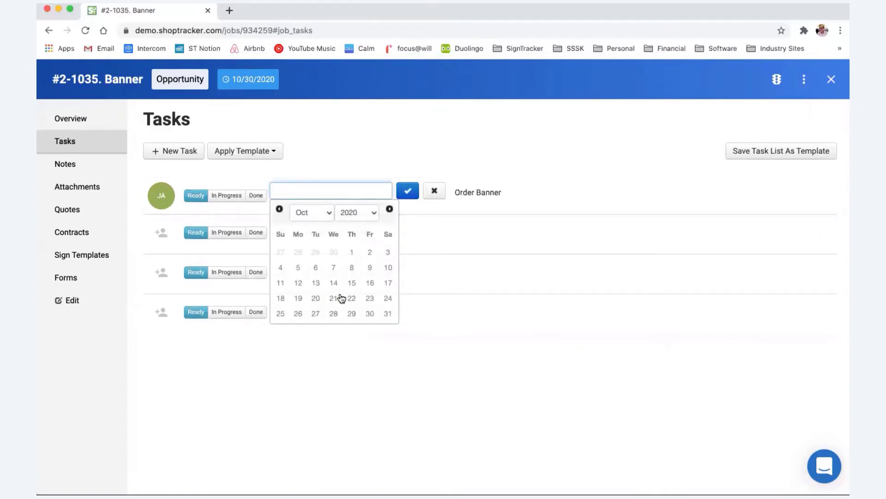
pyautogui.click(316, 298)
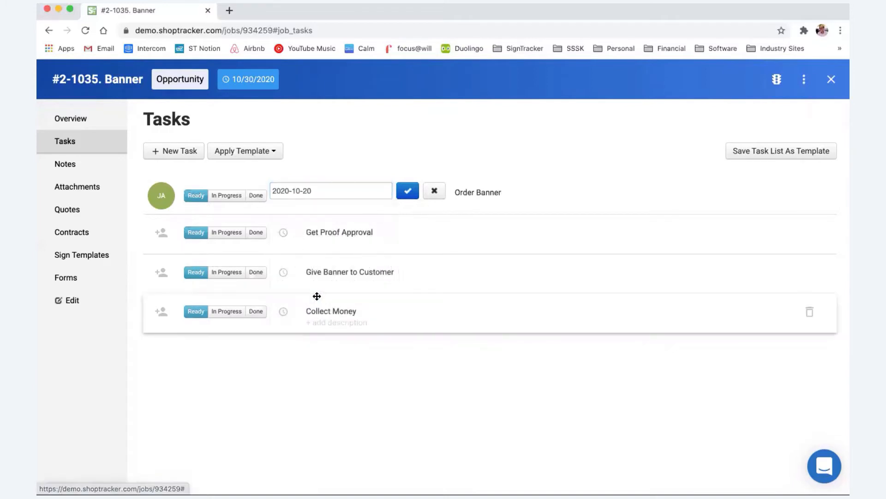
pyautogui.click(357, 193)
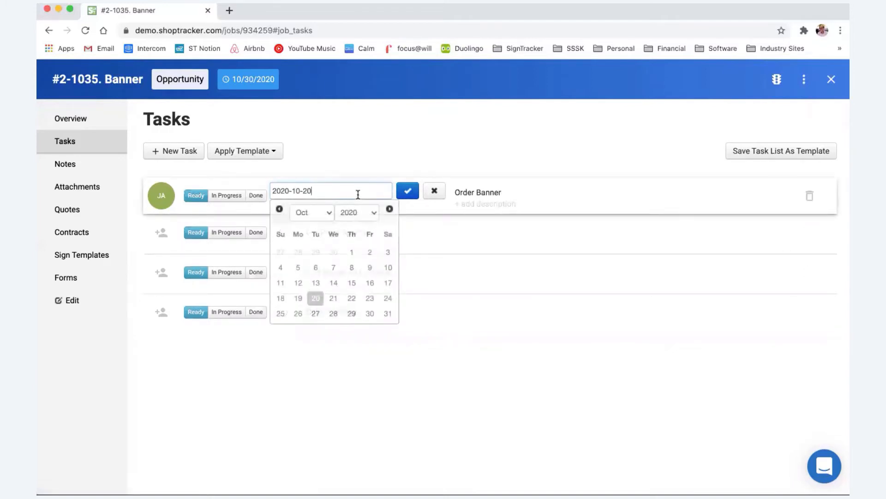
pyautogui.click(353, 298)
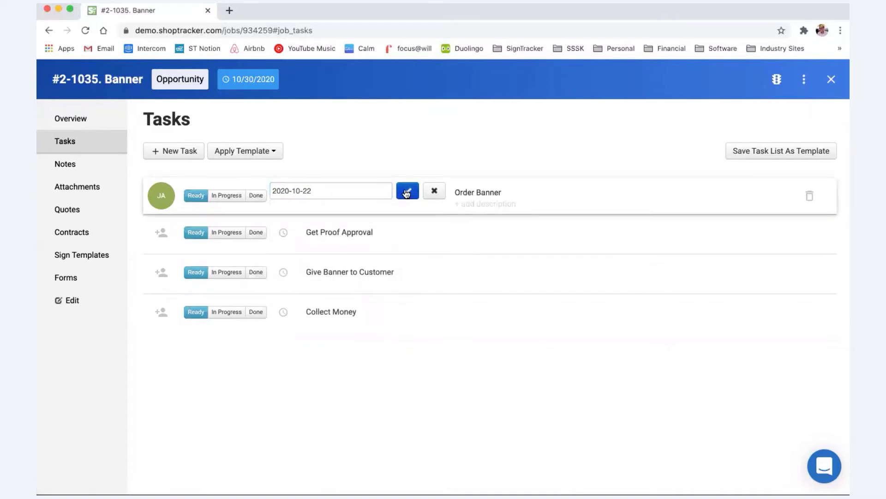
pyautogui.click(406, 193)
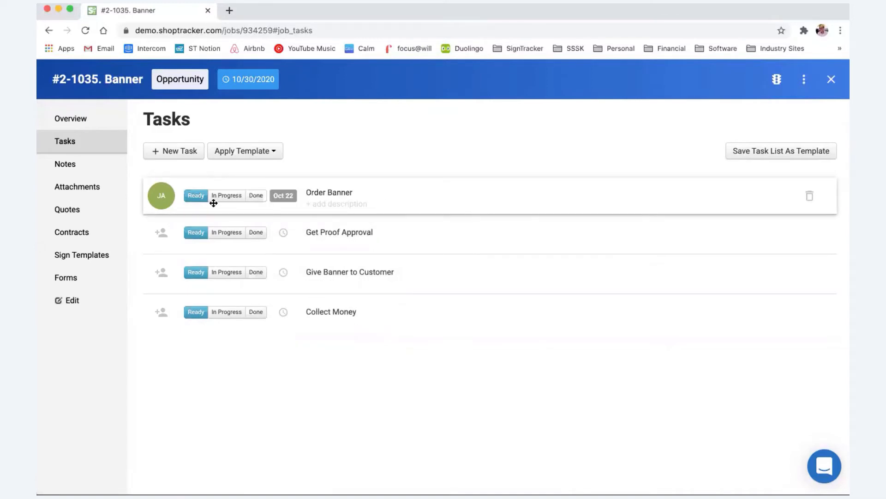
# Add the description "from wholesaler" to the Order Banner task.
pyautogui.click(332, 204)
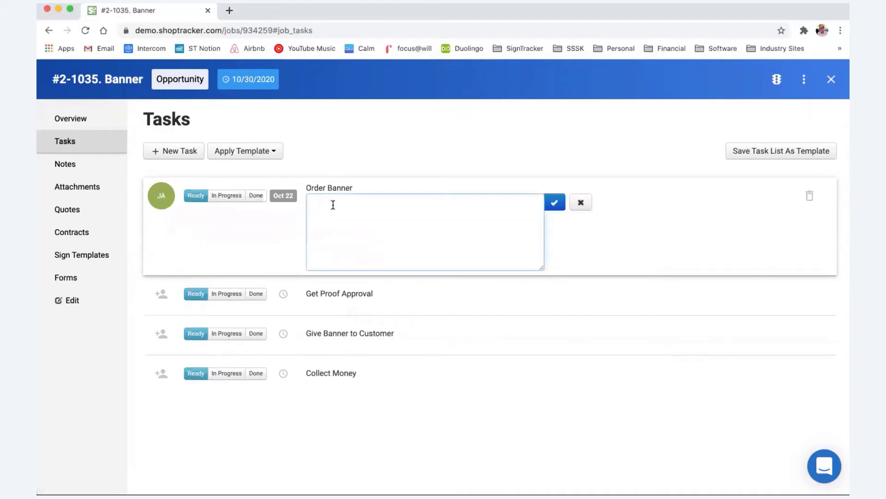
pyautogui.write('from wholesaler')
pyautogui.click(554, 202)
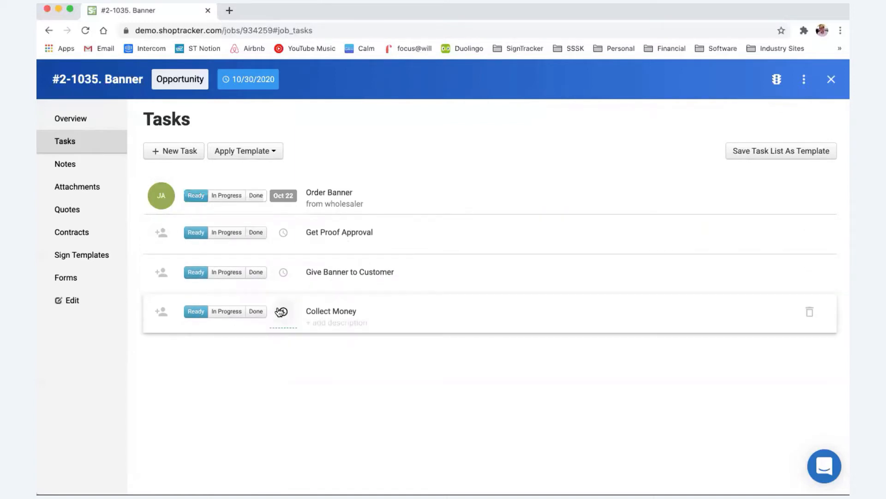
# Delete the Collect Money, Give Banner to Customer, Get Proof Approval and Order Banner tasks.
pyautogui.click(810, 311)
pyautogui.click(811, 273)
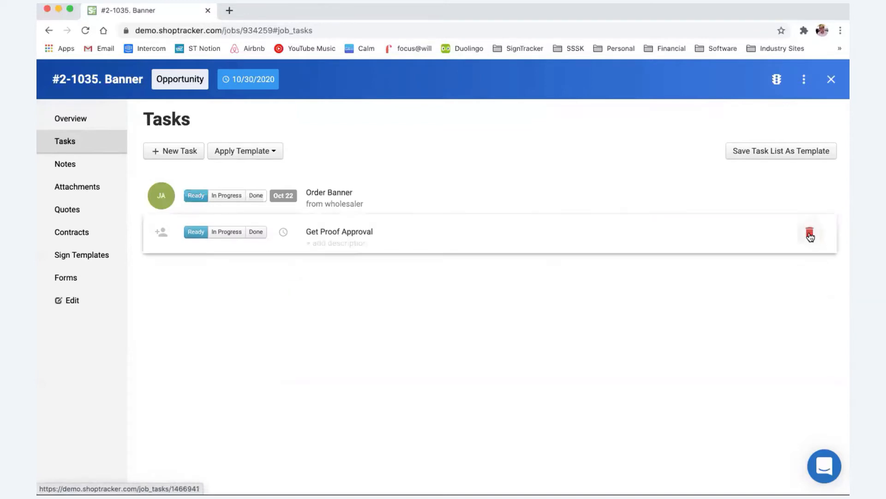
pyautogui.click(809, 233)
pyautogui.click(813, 201)
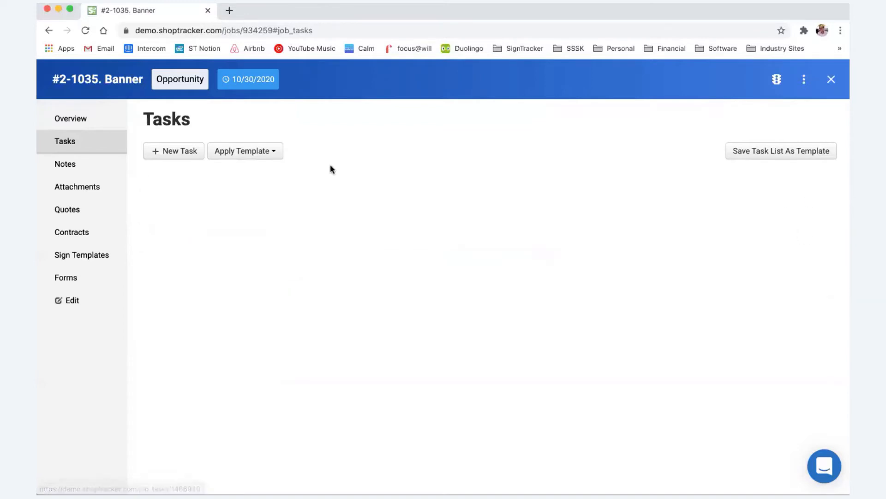
# Apply the Large Project task template to the Banner job and look through its tasks.
pyautogui.click(272, 151)
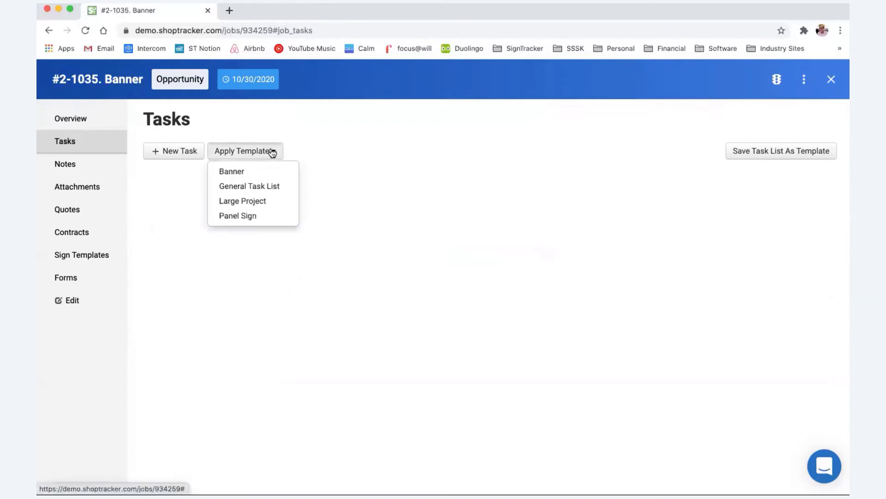
pyautogui.click(246, 206)
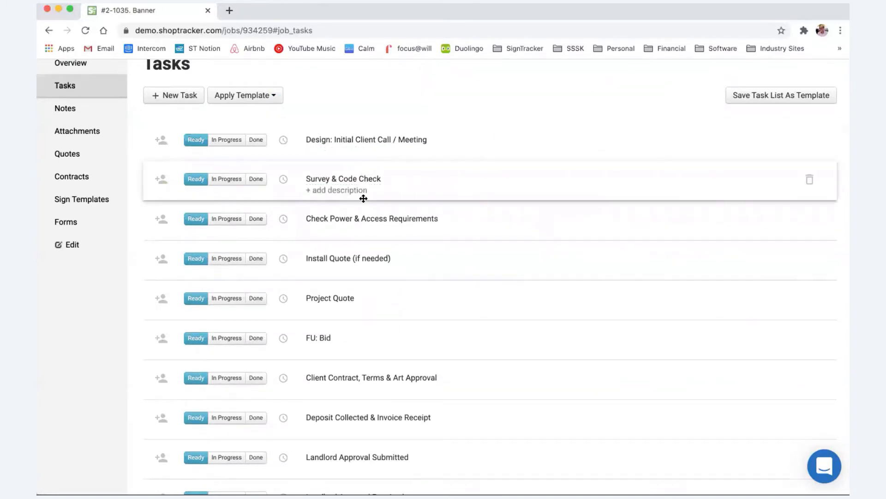
pyautogui.scroll(-2, 362, 216)
pyautogui.scroll(-3, 362, 211)
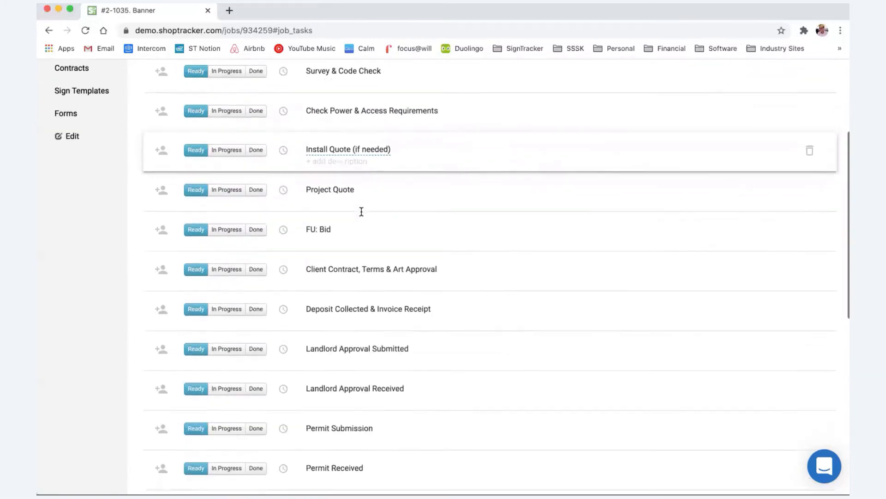
pyautogui.scroll(-1, 363, 198)
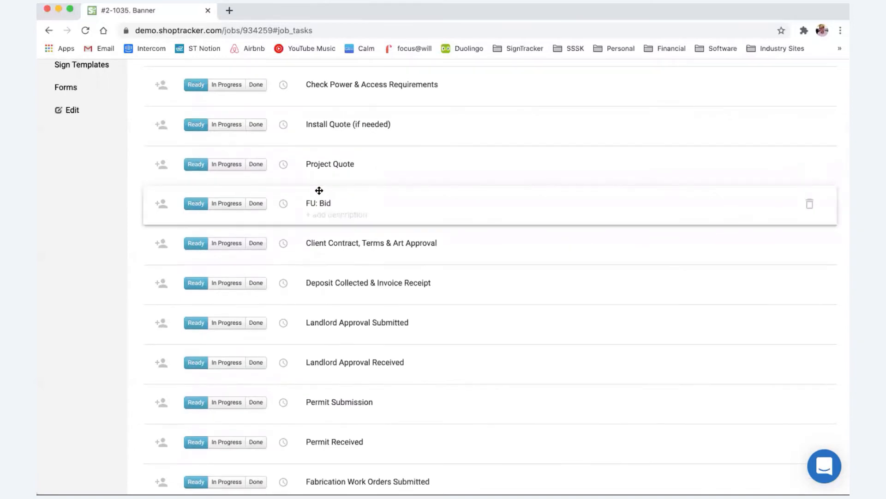
pyautogui.scroll(1, 319, 191)
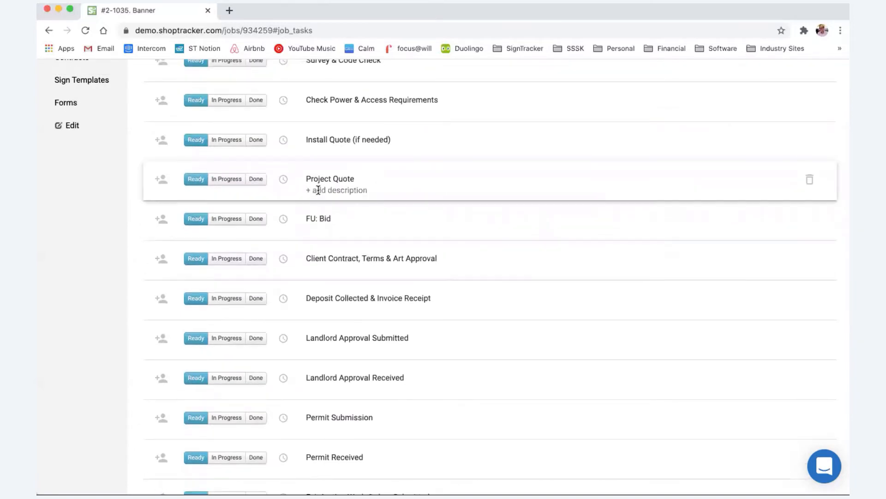
# Assign the FU: Bid task to the job's manager and set its due date to October 23, 2020.
pyautogui.click(161, 219)
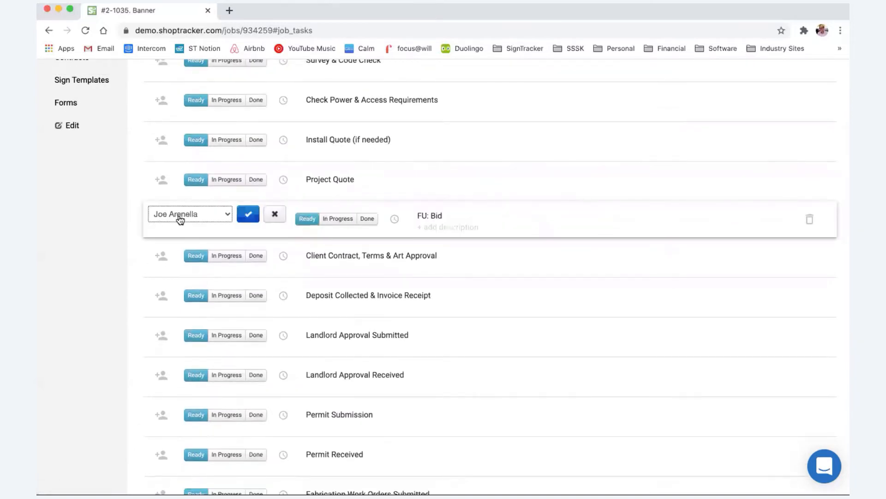
pyautogui.click(248, 214)
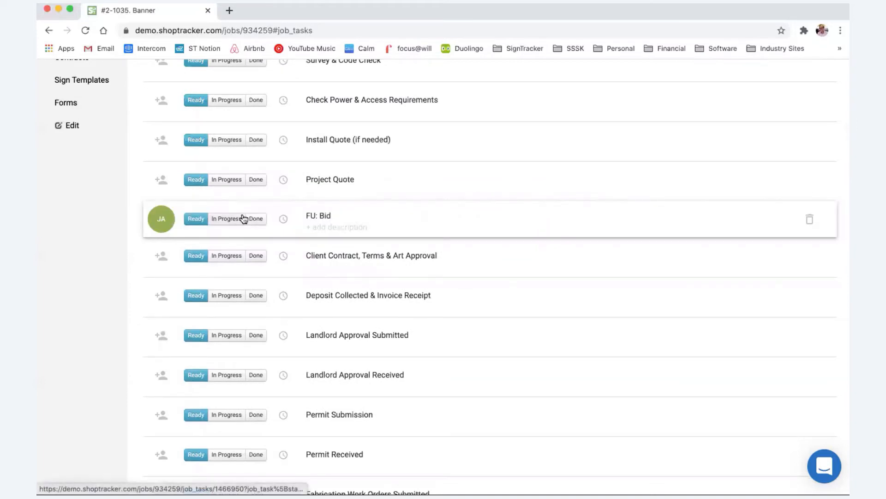
pyautogui.click(283, 218)
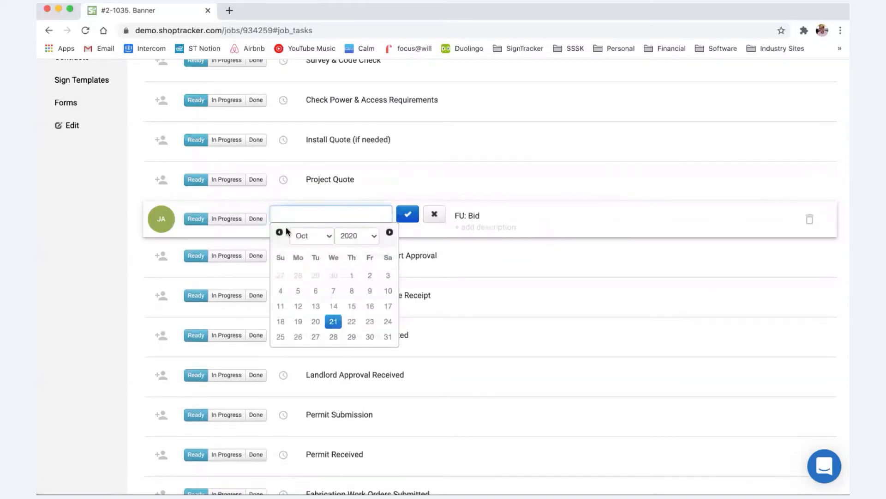
pyautogui.click(370, 322)
pyautogui.click(408, 214)
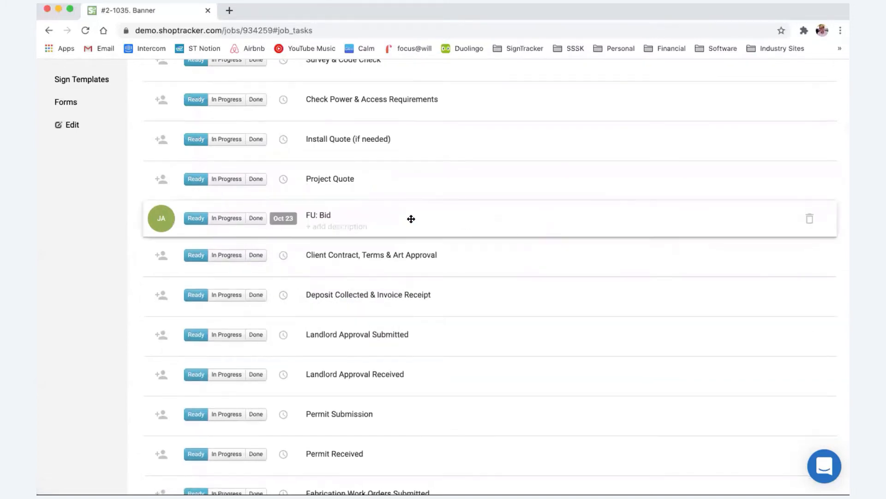
# Add the description "lm - 10/21" to the FU: Bid task.
pyautogui.click(347, 227)
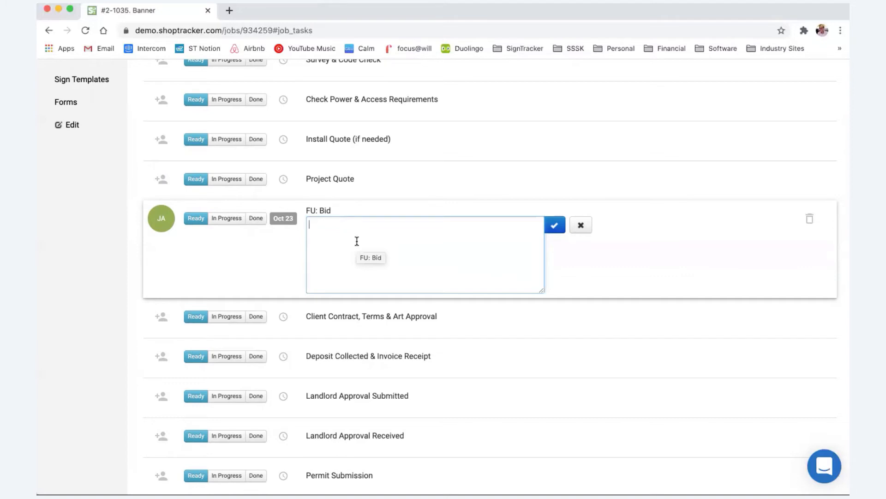
pyautogui.write('Im - 10')
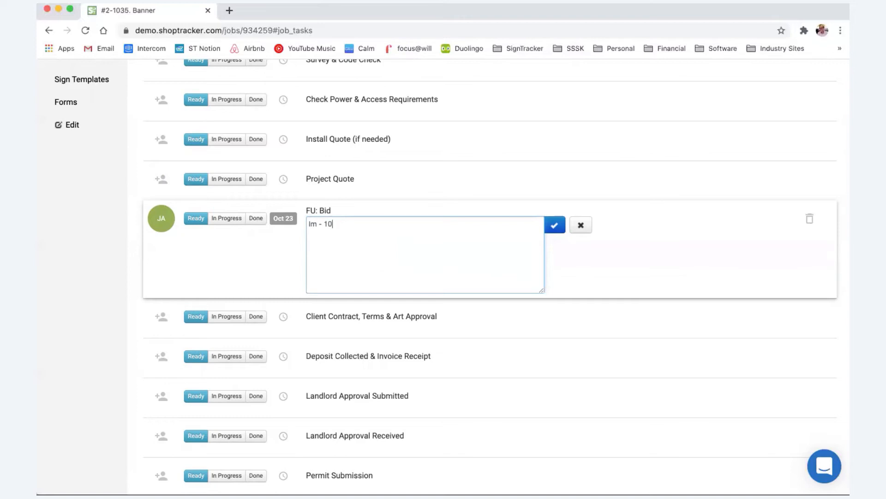
pyautogui.write('/21')
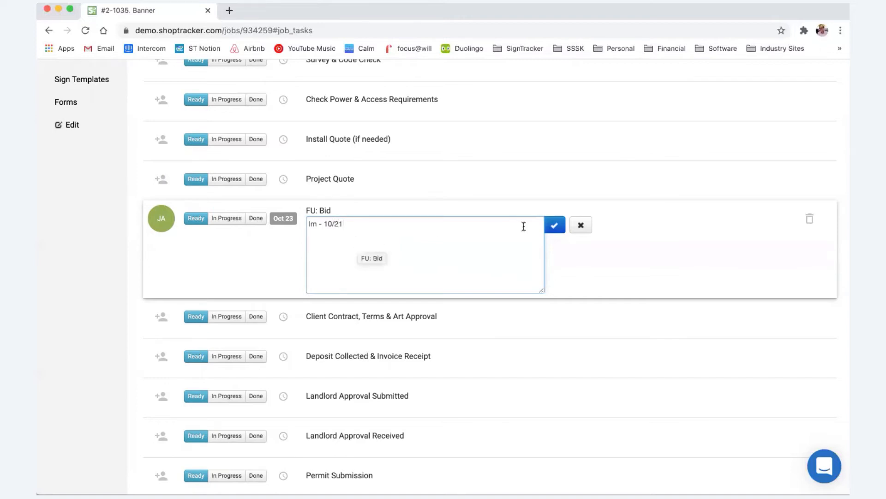
pyautogui.click(554, 225)
pyautogui.scroll(3, 353, 262)
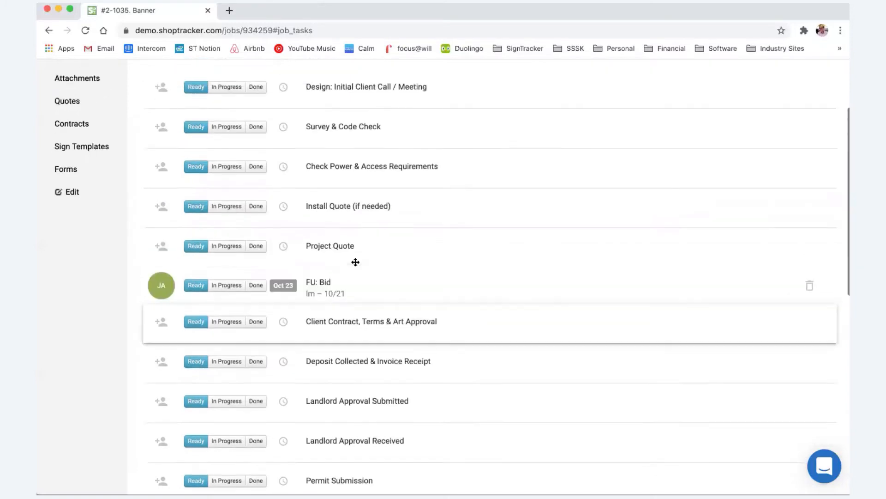
pyautogui.scroll(-2, 355, 261)
pyautogui.scroll(-2, 356, 262)
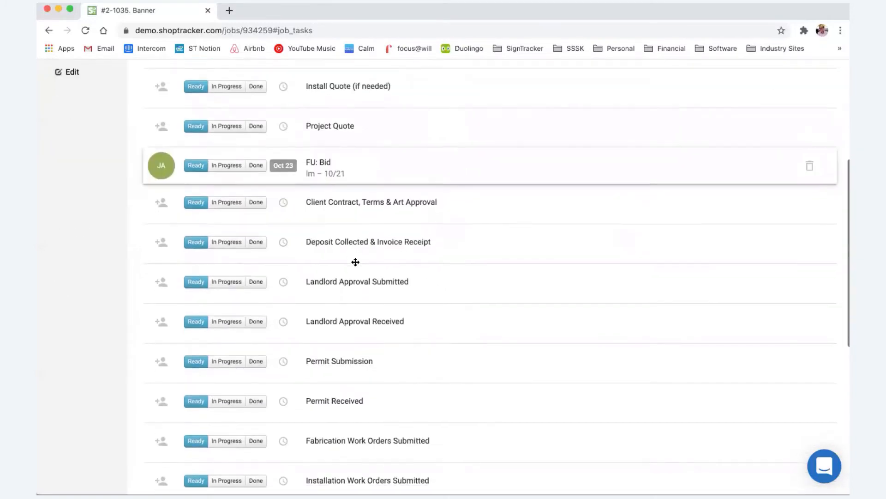
pyautogui.scroll(5, 356, 262)
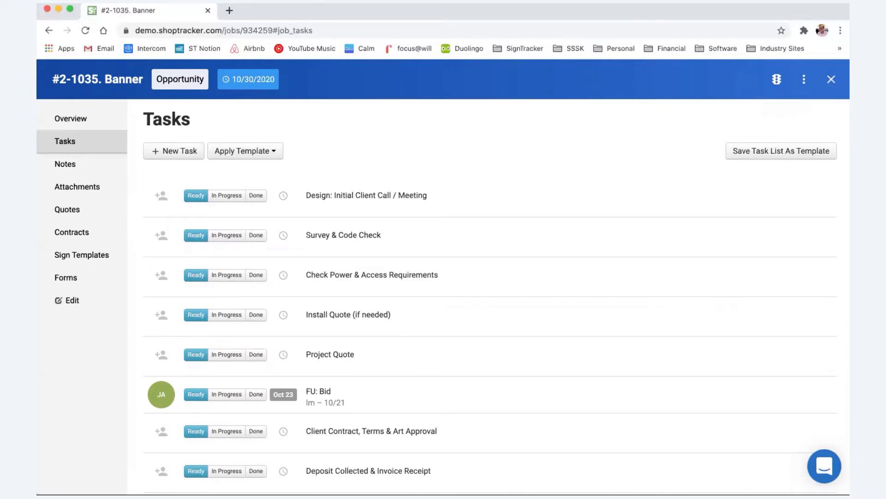
# Close the Banner job and open the Job Tasks page in a new browser tab.
pyautogui.click(832, 81)
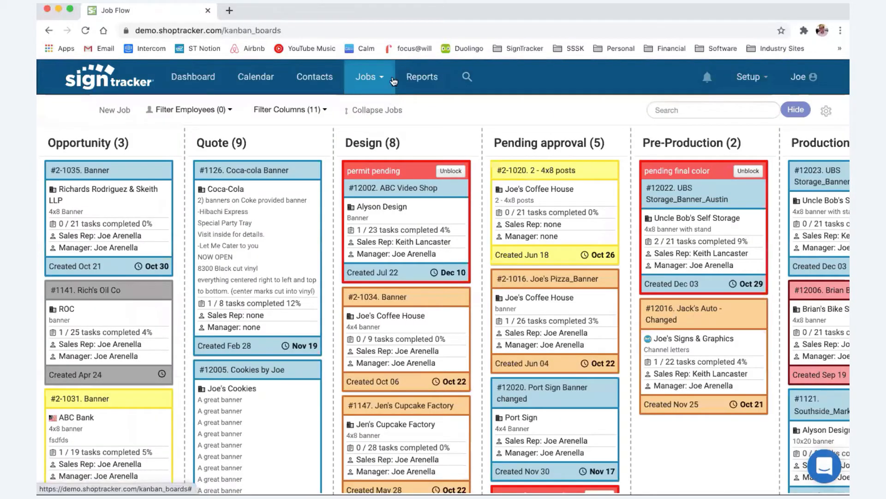
pyautogui.click(381, 79)
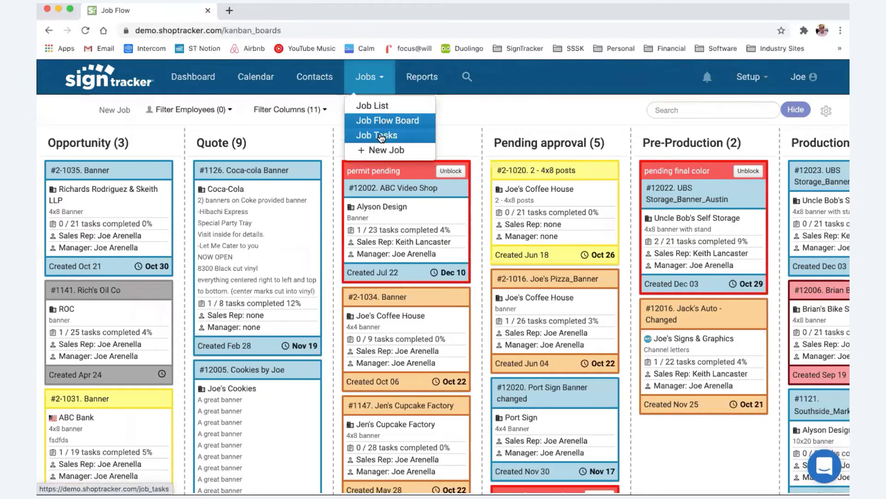
pyautogui.keyDown('super'); pyautogui.click(382, 135); pyautogui.keyUp('super')
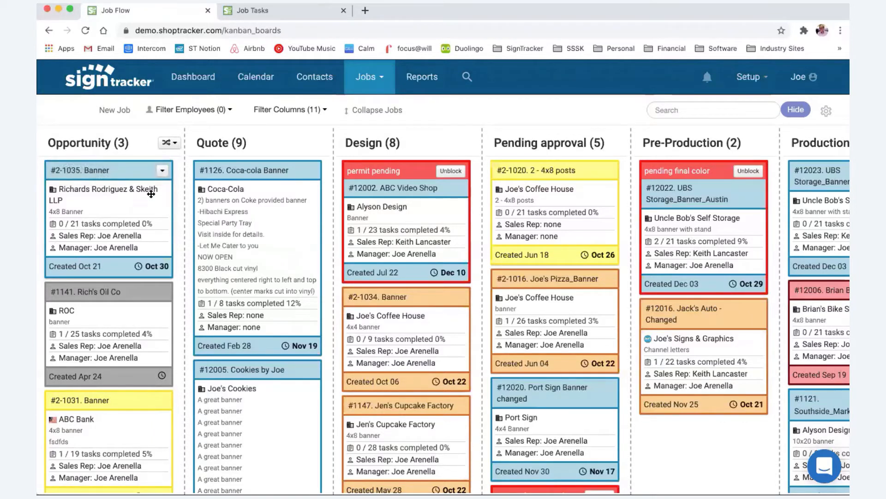
# View the new Banner job's details from its card on the job flow board, and close them again.
pyautogui.click(162, 172)
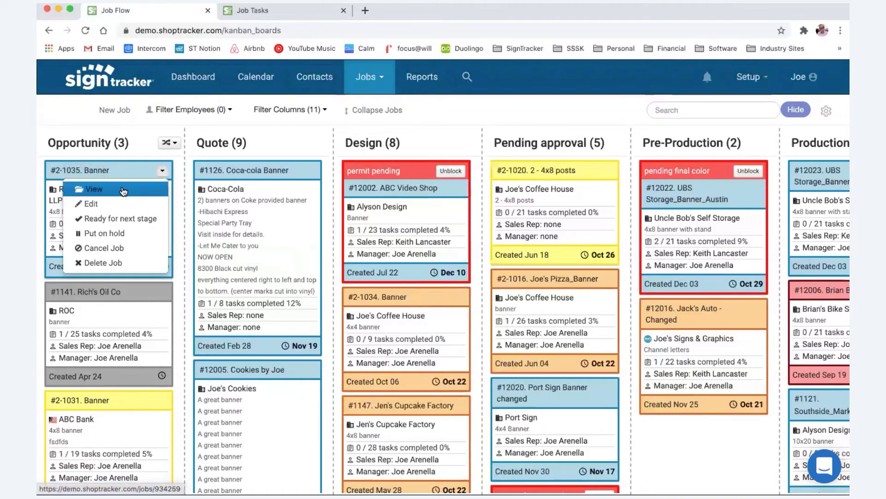
pyautogui.click(122, 189)
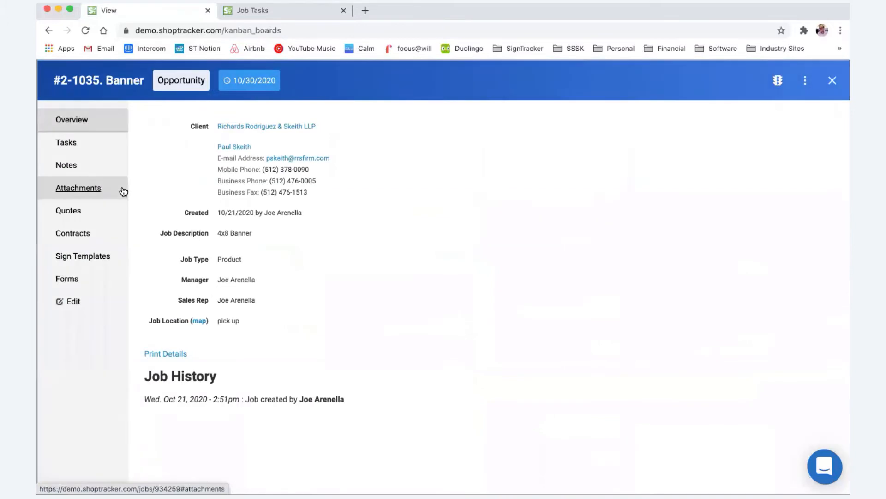
pyautogui.click(833, 80)
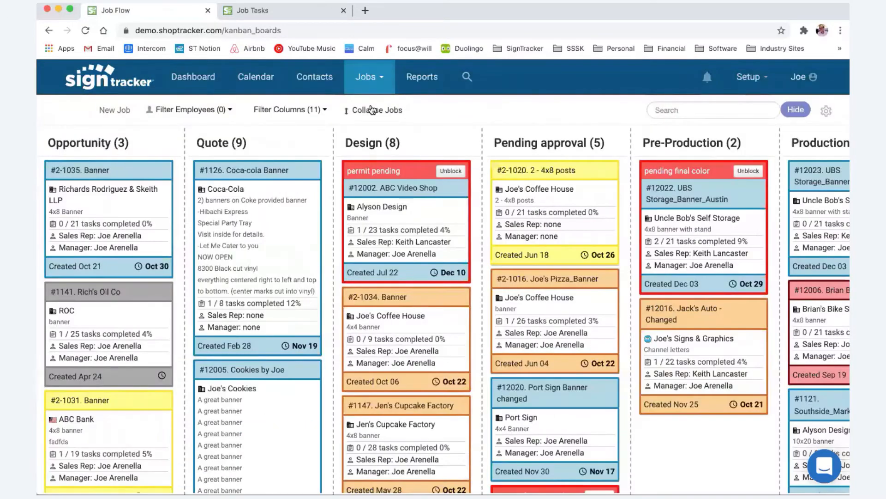
# Switch to the Job Tasks page and examine the employee, schedule and status filter options without changing them.
pyautogui.click(293, 11)
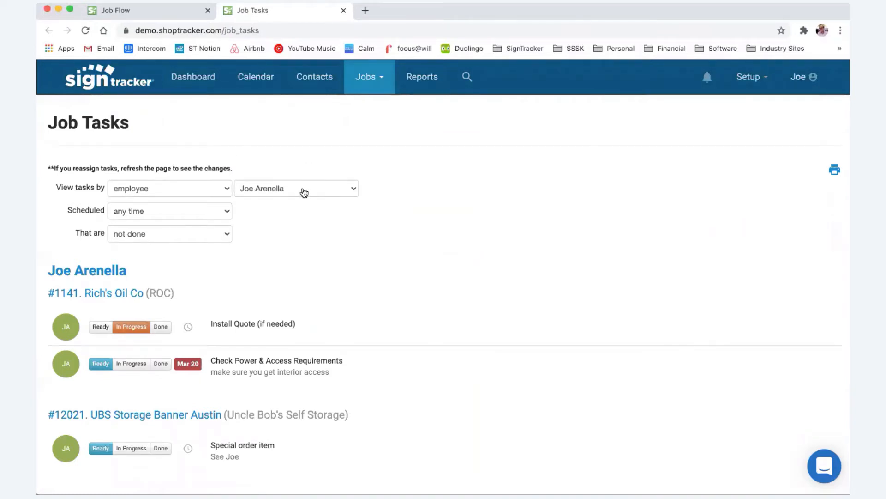
pyautogui.click(305, 193)
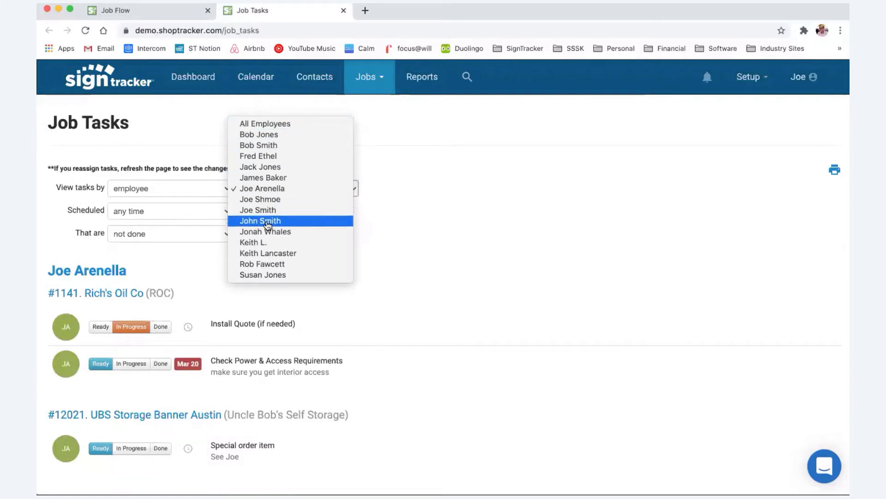
pyautogui.click(429, 198)
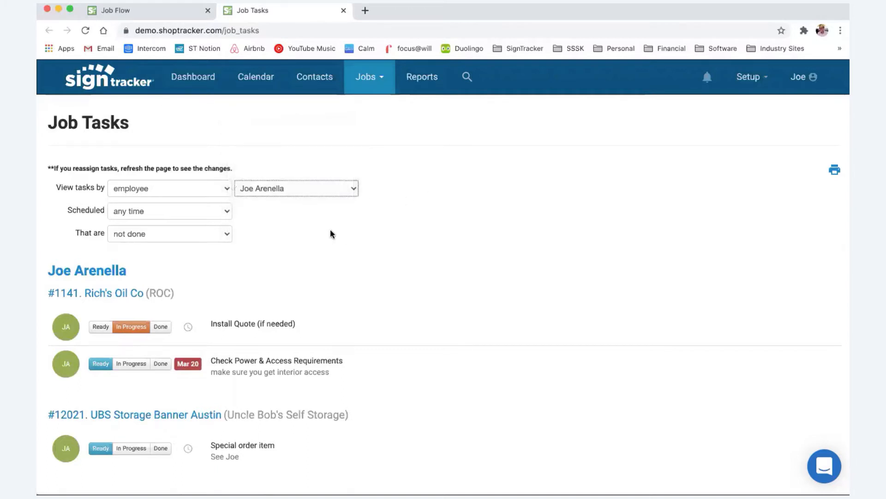
pyautogui.scroll(-2, 329, 209)
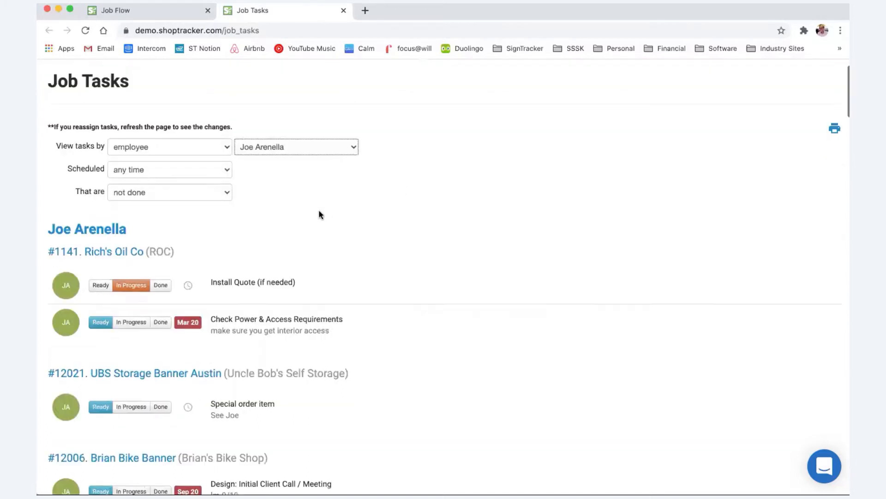
pyautogui.click(158, 167)
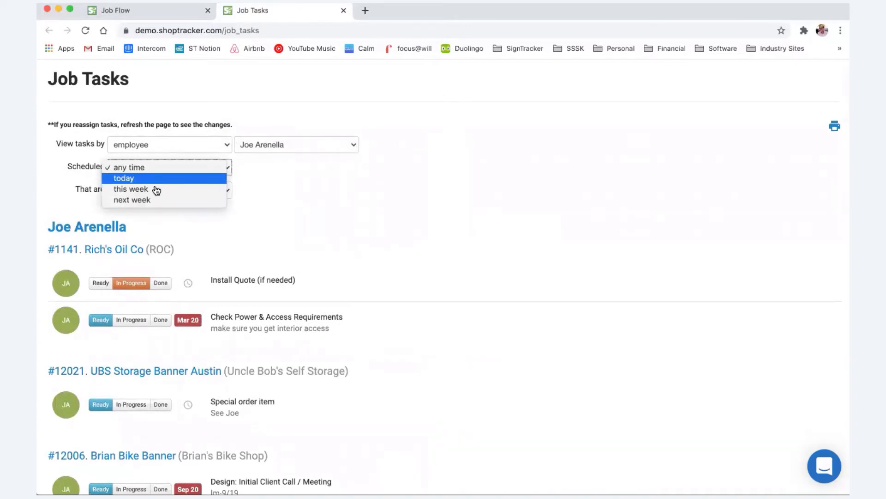
pyautogui.click(367, 235)
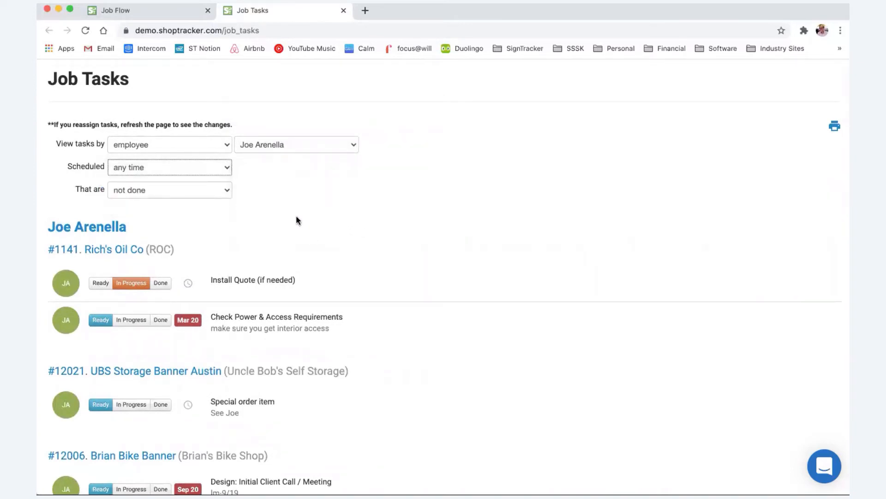
pyautogui.click(194, 200)
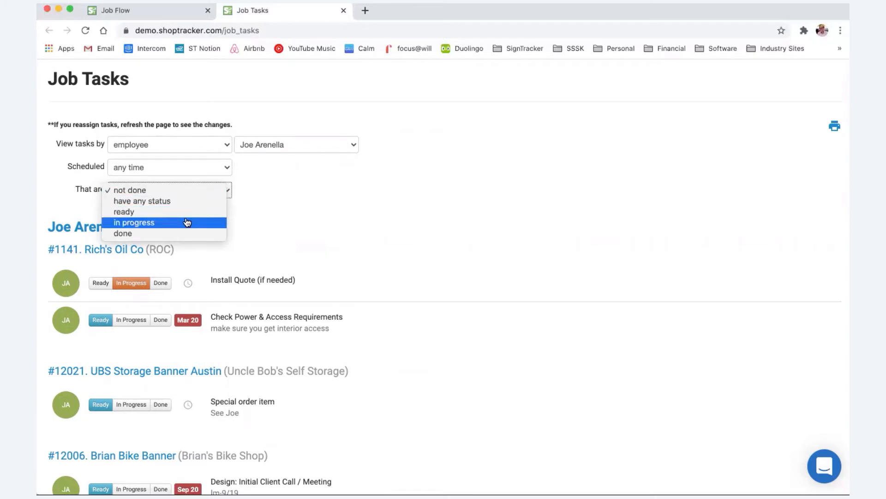
pyautogui.click(302, 230)
# Look through the employee's open tasks and mark Rich's Oil Co's Install Quote (if needed) task as done.
pyautogui.scroll(-4, 312, 220)
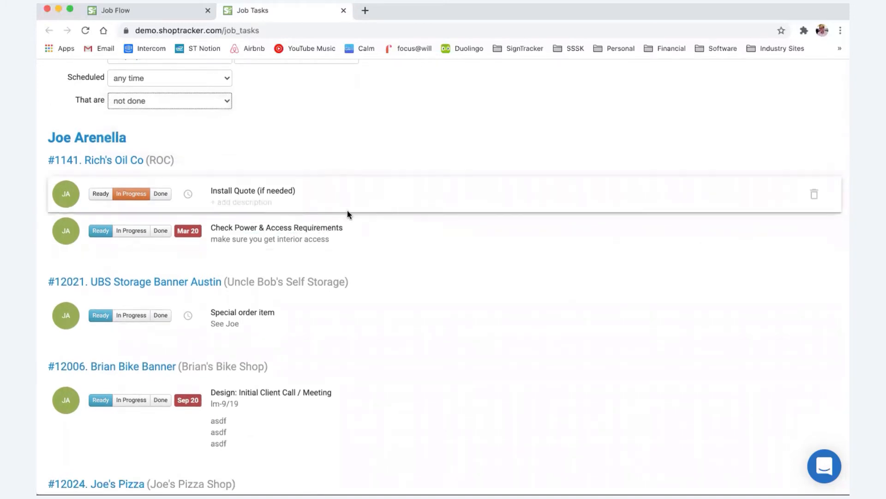
pyautogui.scroll(1, 348, 214)
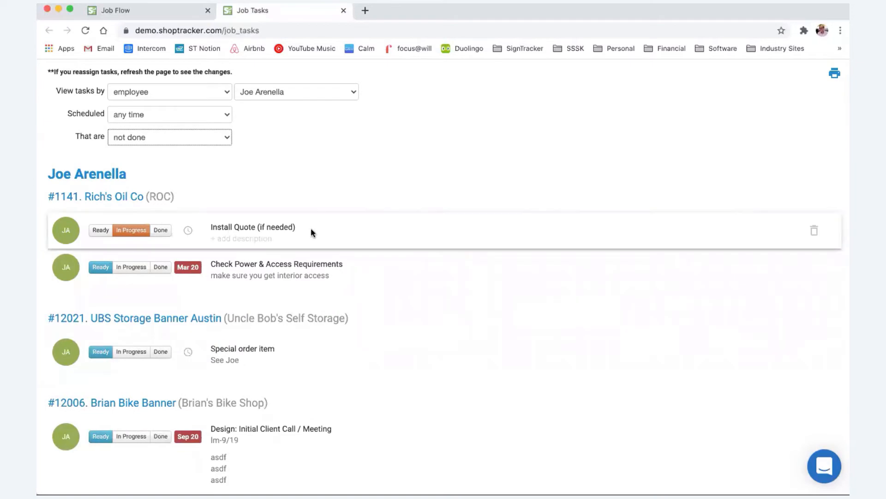
pyautogui.scroll(-1, 319, 228)
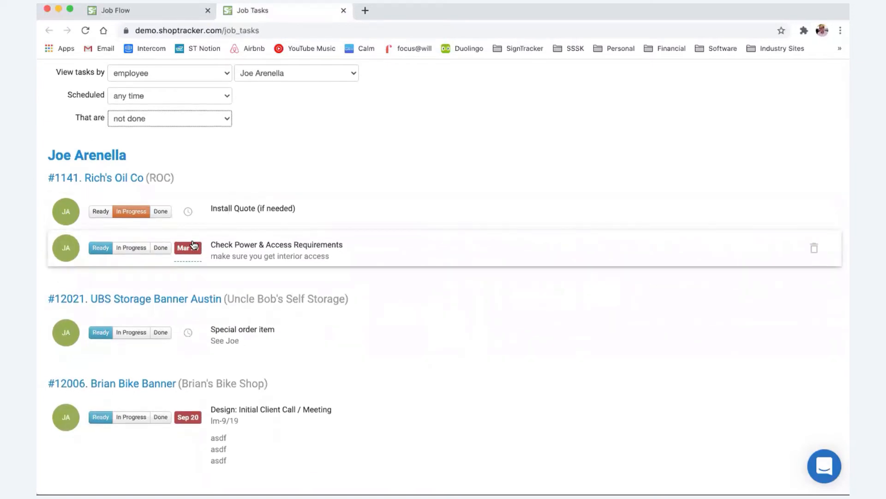
pyautogui.scroll(-10, 198, 249)
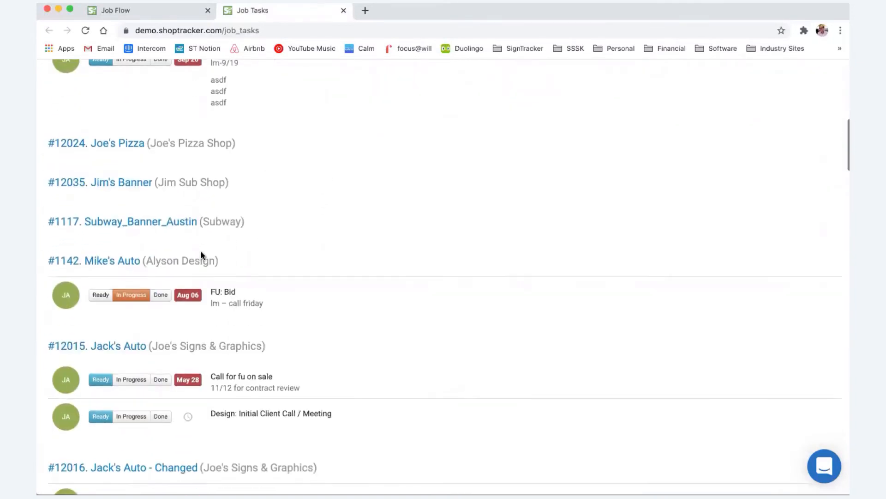
pyautogui.scroll(10, 201, 252)
pyautogui.click(159, 330)
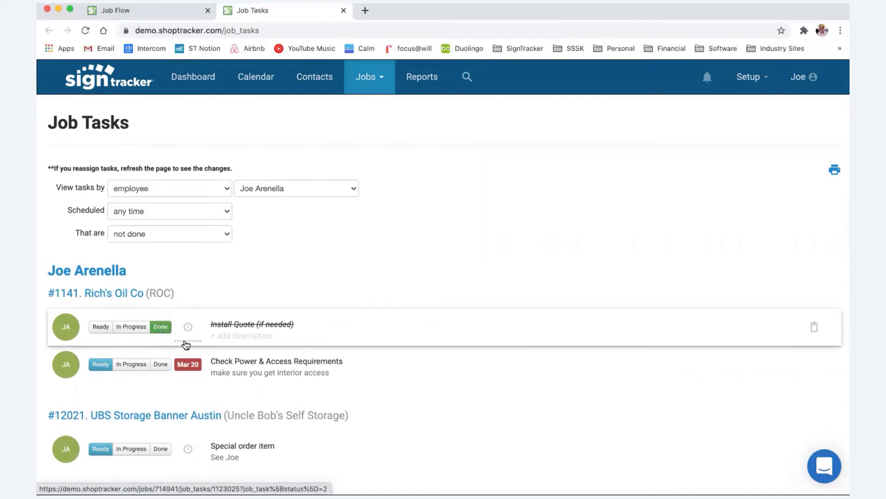
# Reschedule Rich's Oil Co's Check Power & Access Requirements task to October 23, 2020.
pyautogui.scroll(-2, 184, 344)
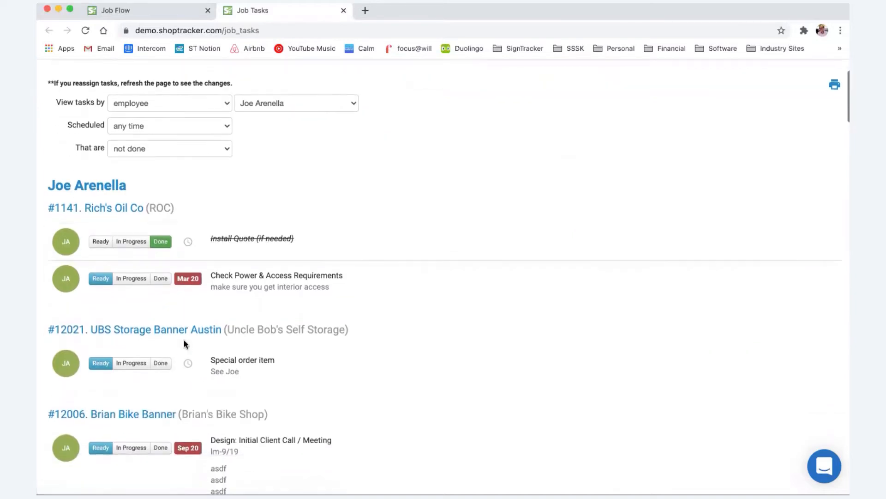
pyautogui.click(189, 279)
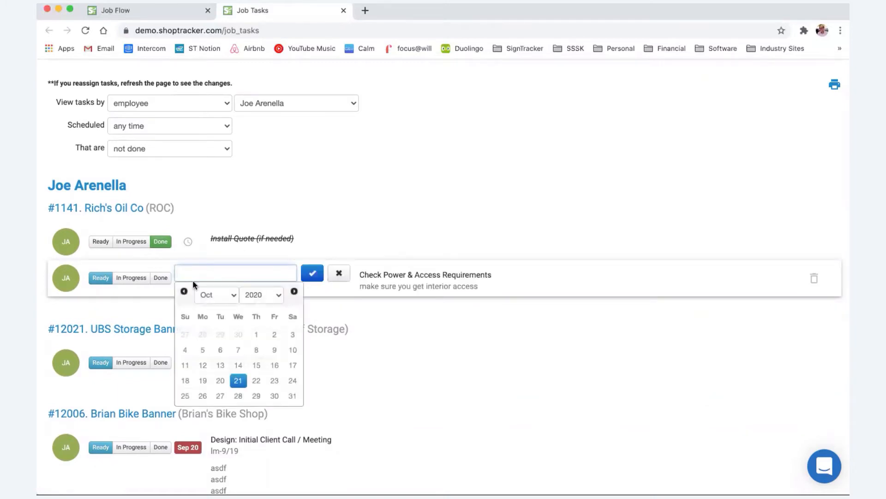
pyautogui.click(273, 380)
pyautogui.click(312, 275)
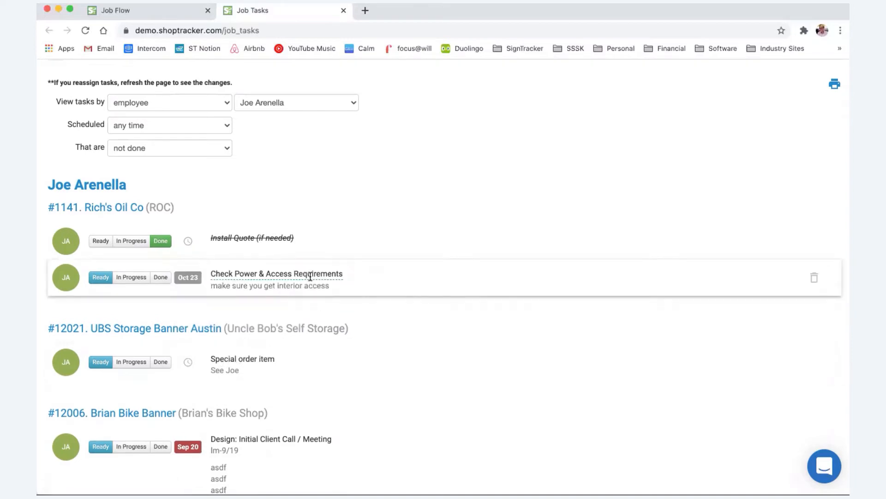
# Filter the employee's unfinished tasks to those scheduled today and look through the job list.
pyautogui.scroll(-2, 346, 310)
pyautogui.scroll(4, 356, 315)
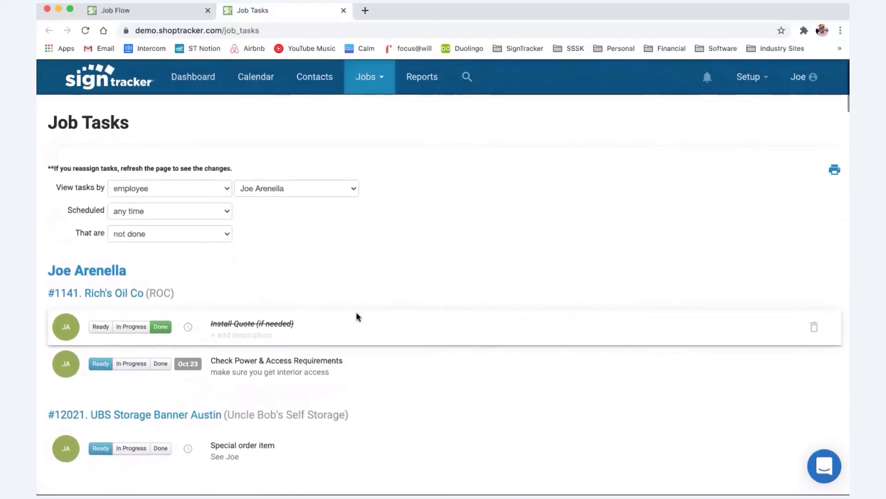
pyautogui.scroll(-5, 356, 317)
pyautogui.scroll(8, 357, 317)
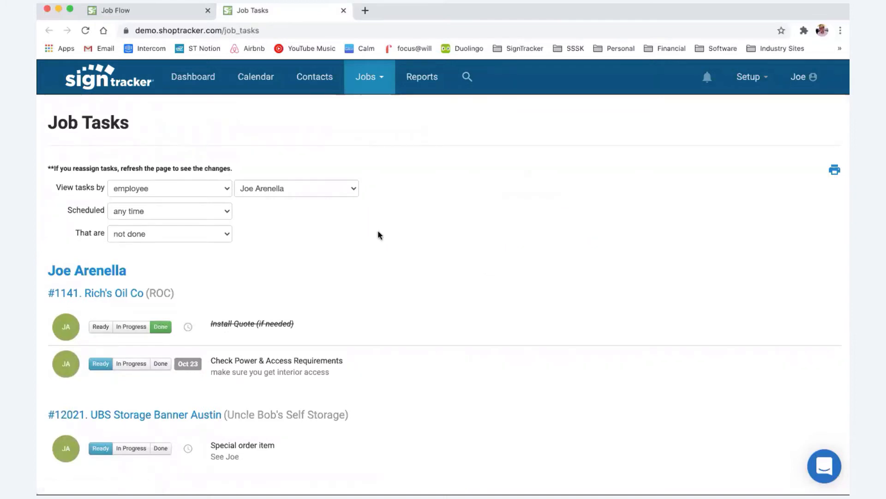
pyautogui.click(173, 211)
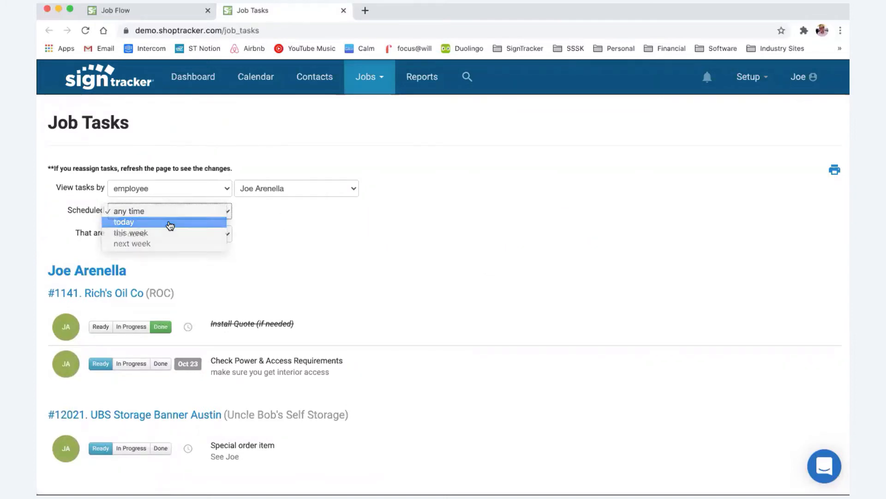
pyautogui.click(170, 222)
pyautogui.scroll(-20, 343, 280)
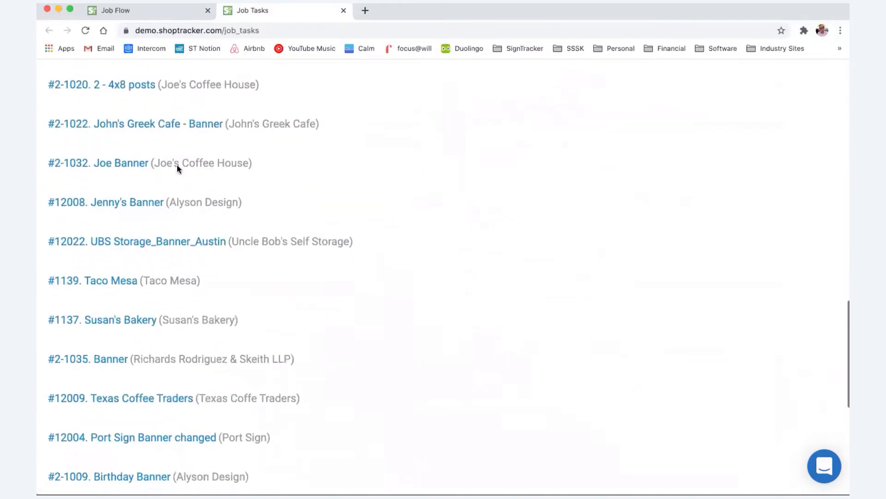
pyautogui.scroll(-5, 170, 289)
pyautogui.scroll(20, 170, 289)
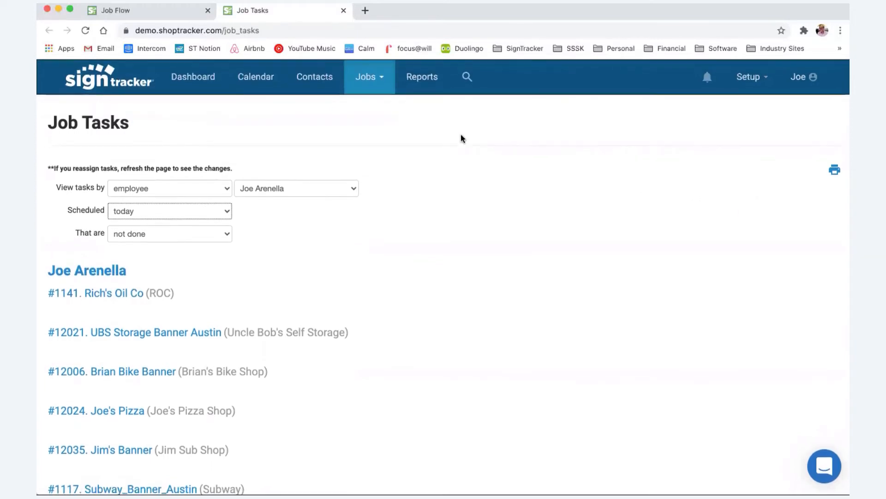
# Close the Job Tasks page and open job #2-1035 Banner's details from its Opportunity card.
pyautogui.click(344, 10)
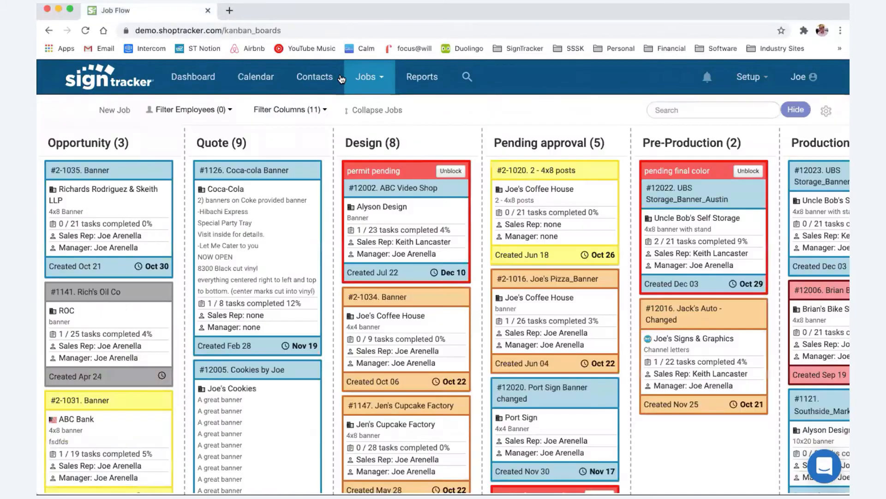
pyautogui.click(162, 170)
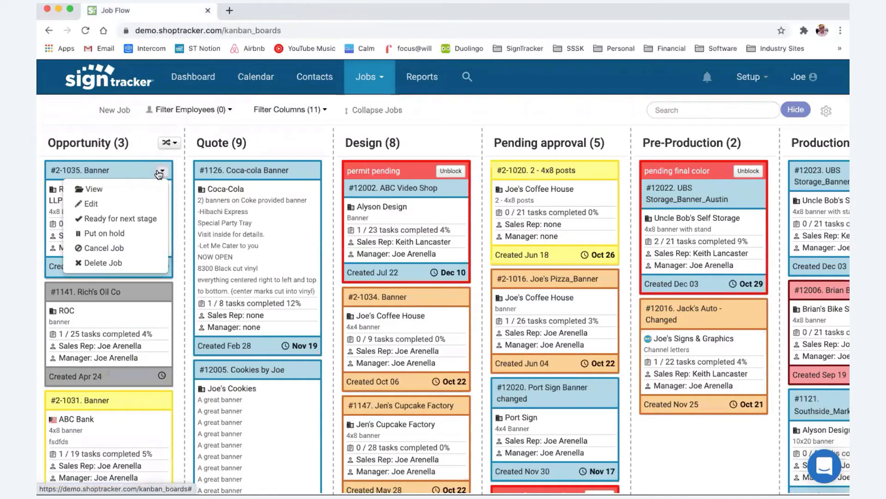
pyautogui.click(146, 190)
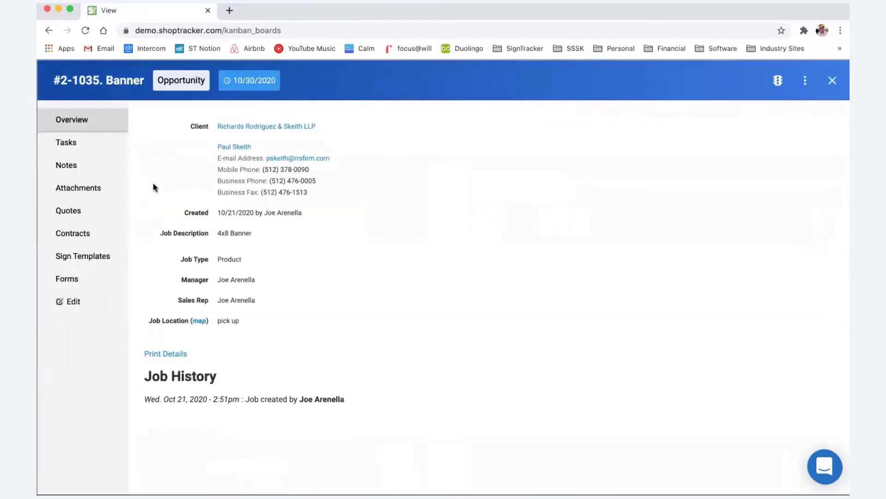
# Add a note to the Banner job with the subject "color approval" and the text "email", and check its date and author line.
pyautogui.click(76, 165)
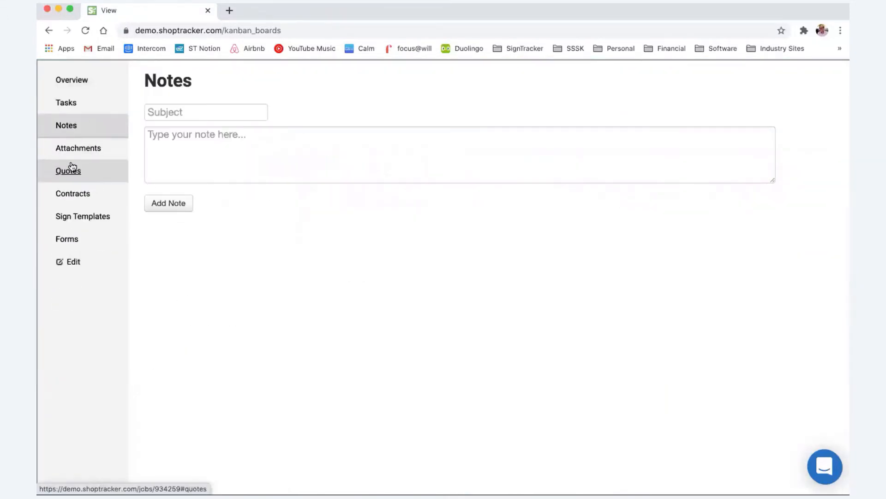
pyautogui.click(176, 113)
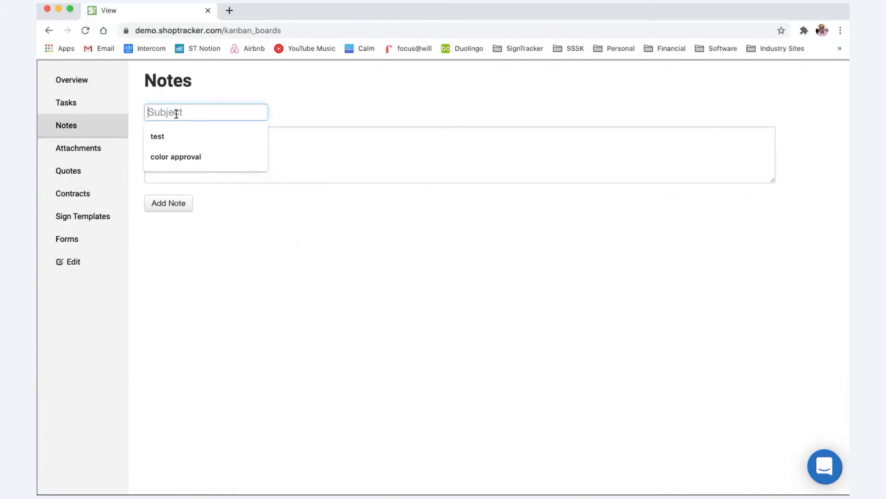
pyautogui.click(184, 157)
pyautogui.click(181, 155)
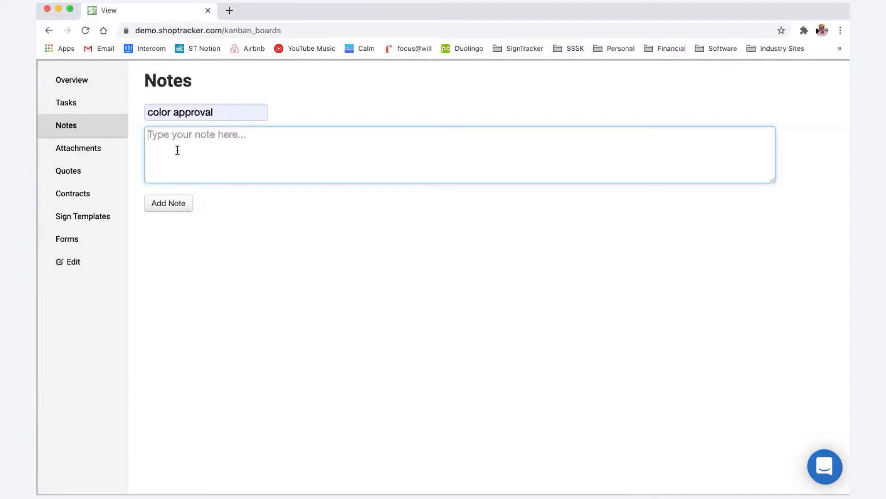
pyautogui.write('email')
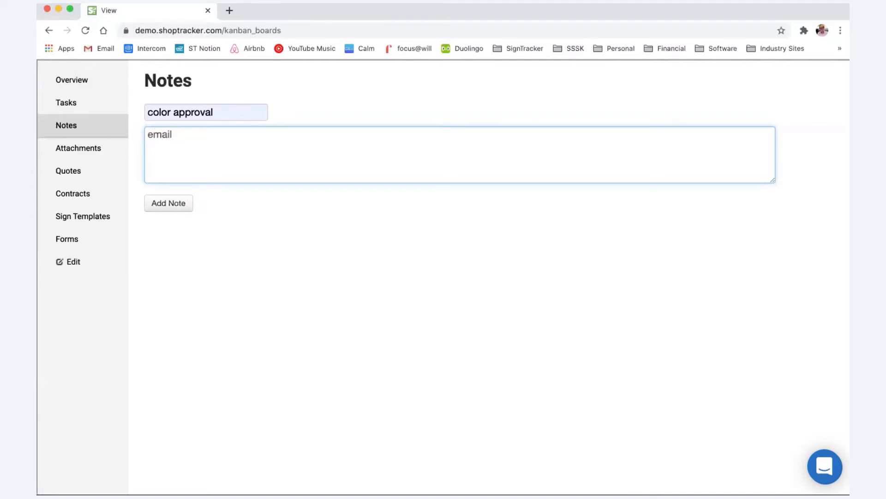
pyautogui.click(155, 202)
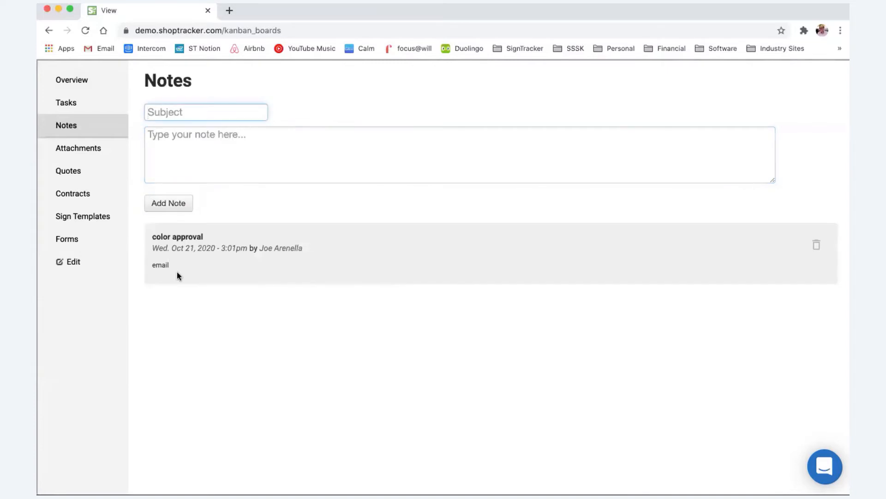
pyautogui.moveTo(153, 248); pyautogui.dragTo(273, 258)
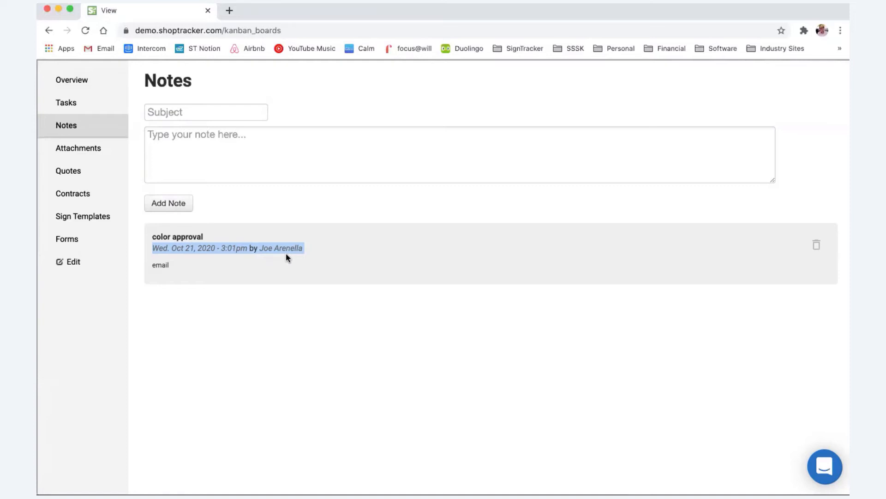
pyautogui.click(191, 142)
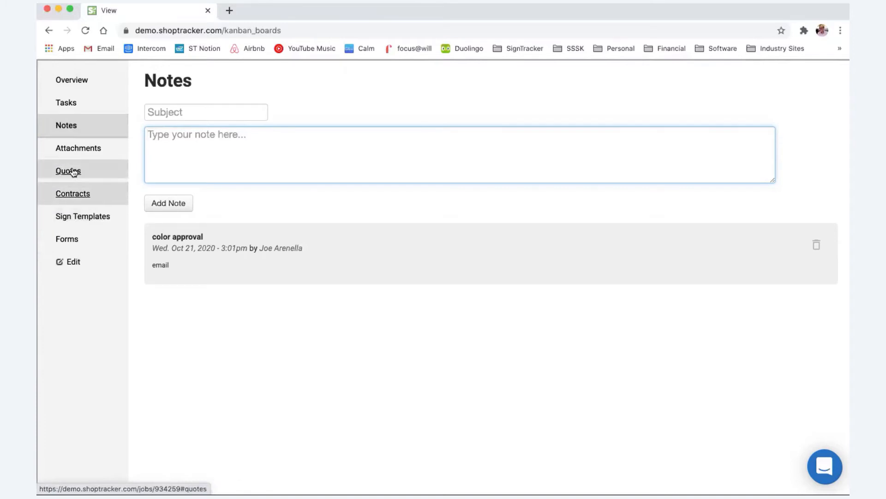
# Browse the job's sign templates, view the 5x10 Flex Face Pole Mount template PDF and close it.
pyautogui.click(83, 217)
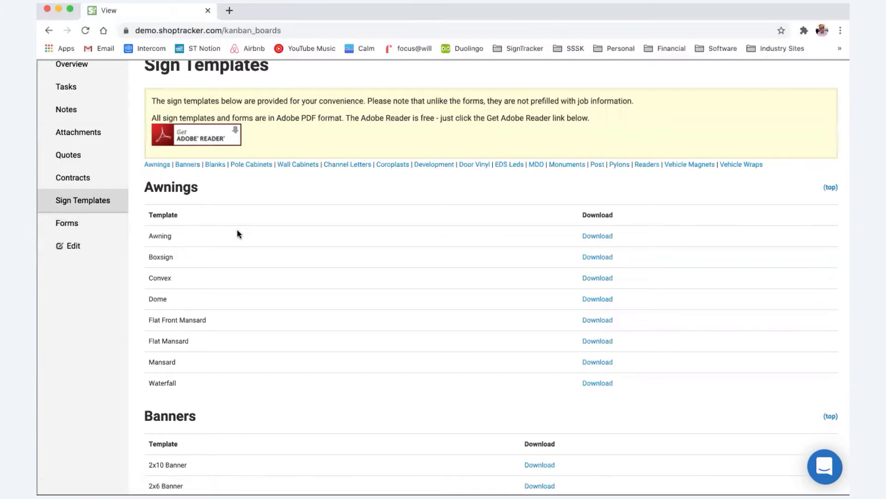
pyautogui.scroll(-12, 238, 235)
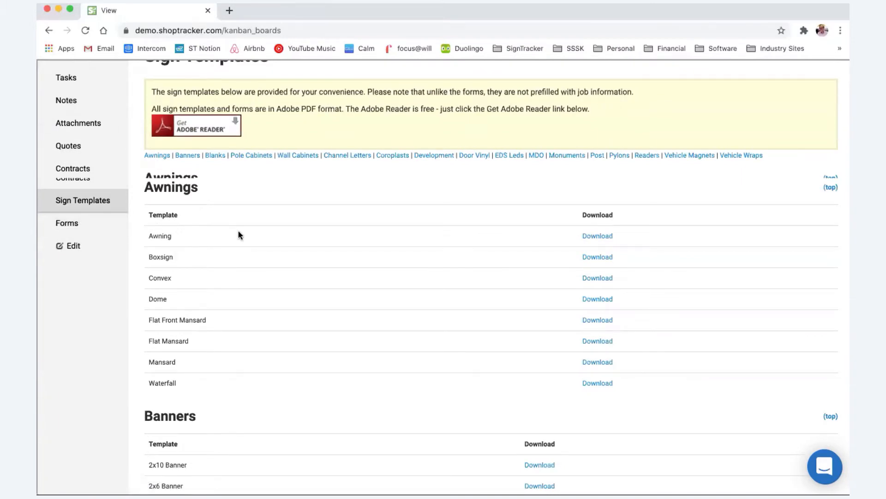
pyautogui.scroll(-4, 240, 234)
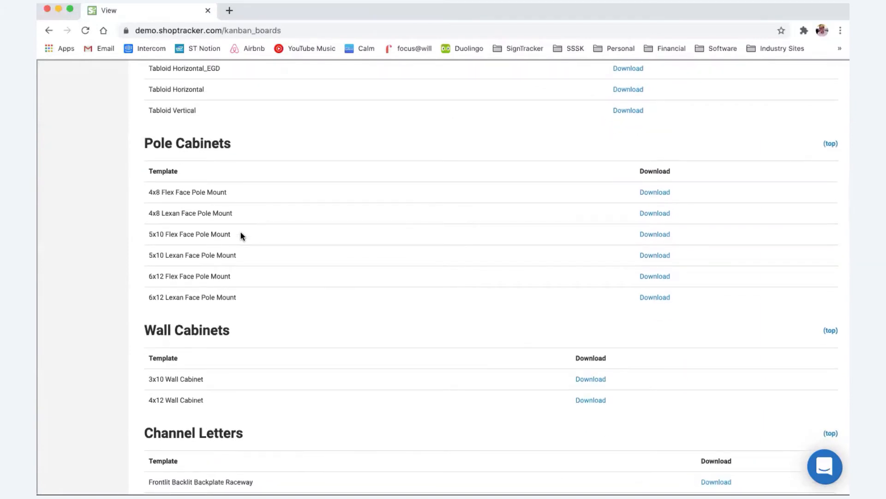
pyautogui.click(654, 234)
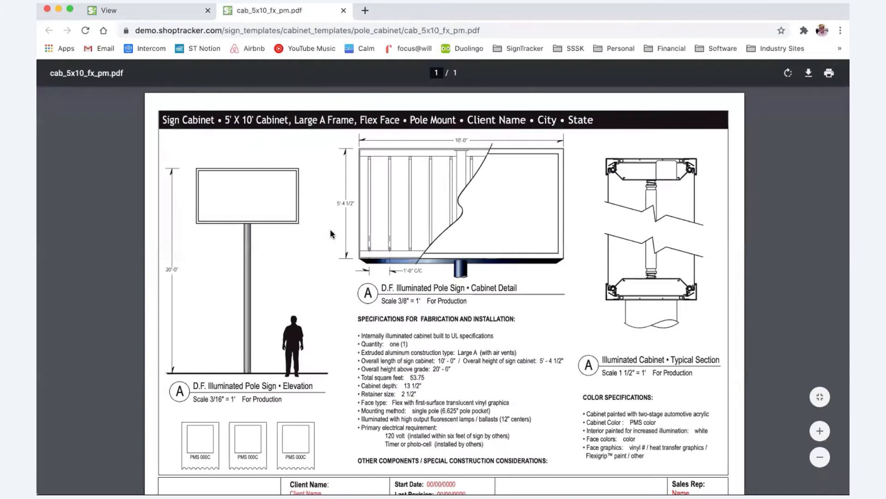
pyautogui.scroll(-3, 331, 230)
pyautogui.scroll(3, 331, 229)
pyautogui.click(343, 11)
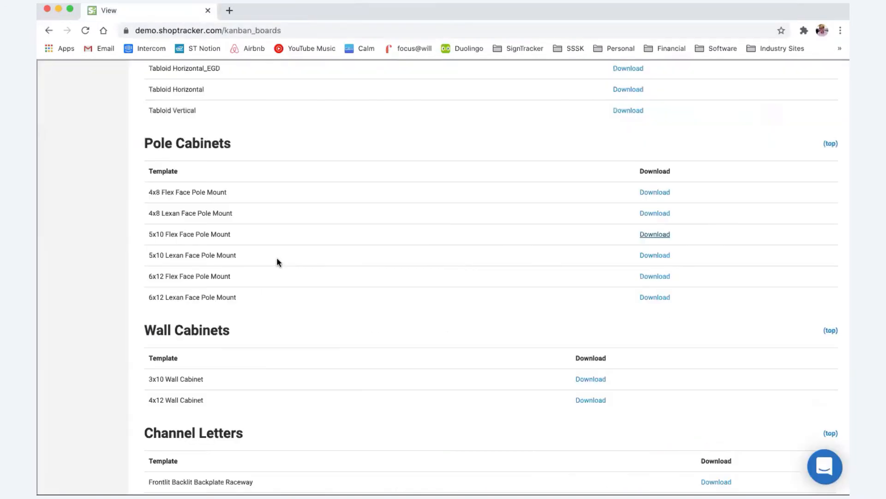
# Look through the remaining sign template categories, view the MDO 4x8 template PDF and close it.
pyautogui.scroll(-5, 278, 262)
pyautogui.scroll(-10, 277, 261)
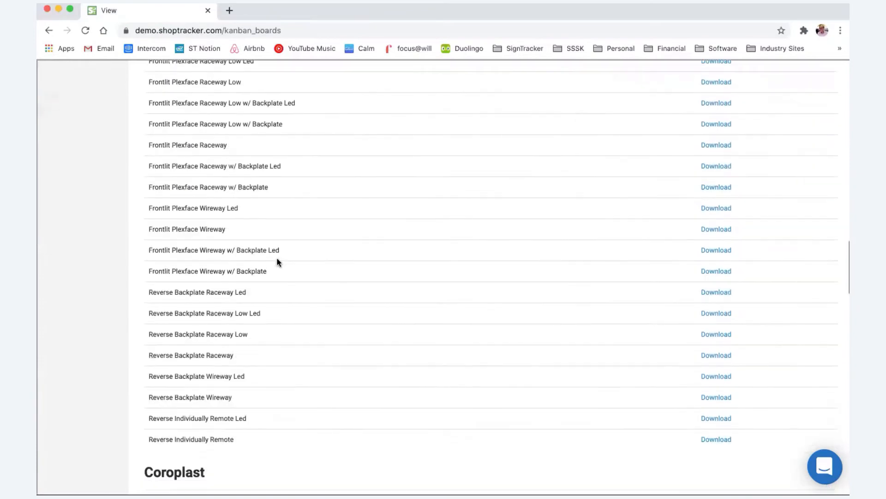
pyautogui.scroll(-4, 277, 261)
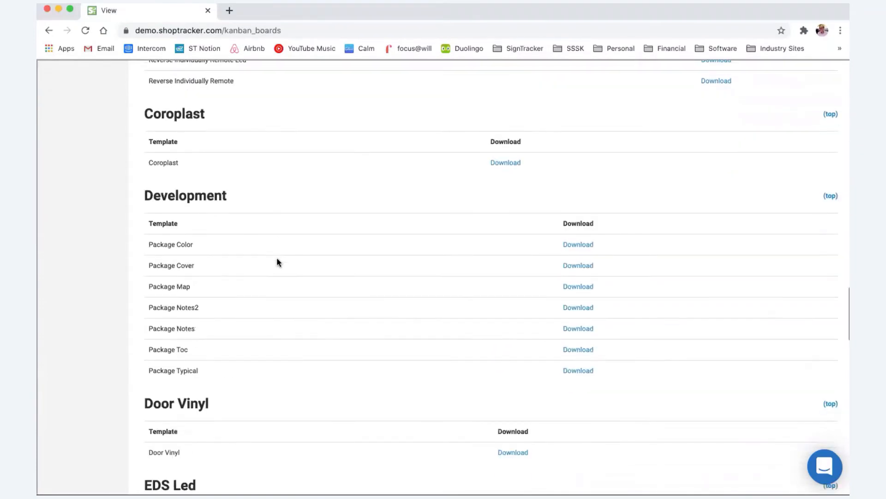
pyautogui.scroll(-3, 277, 261)
pyautogui.scroll(2, 277, 261)
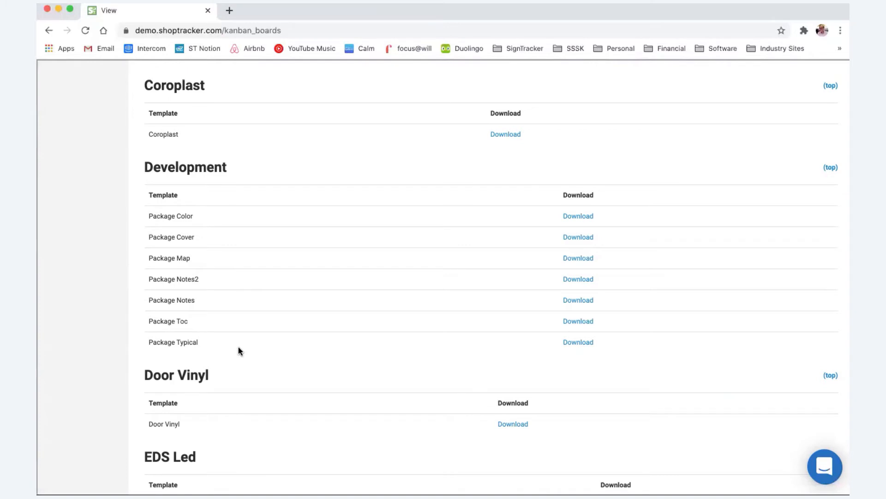
pyautogui.scroll(-7, 238, 347)
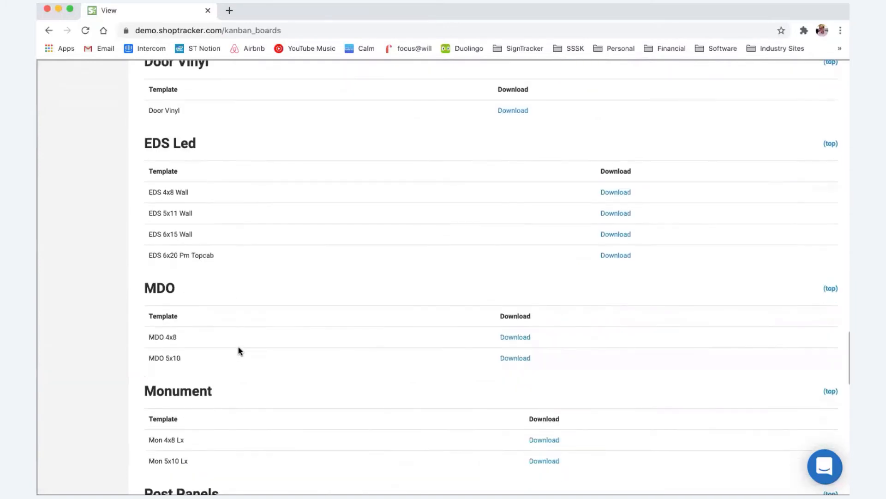
pyautogui.click(507, 340)
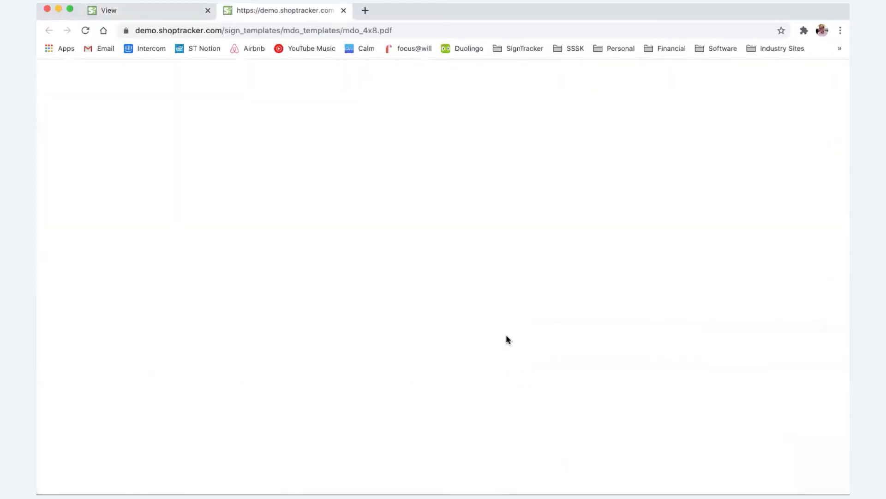
pyautogui.scroll(-2, 353, 312)
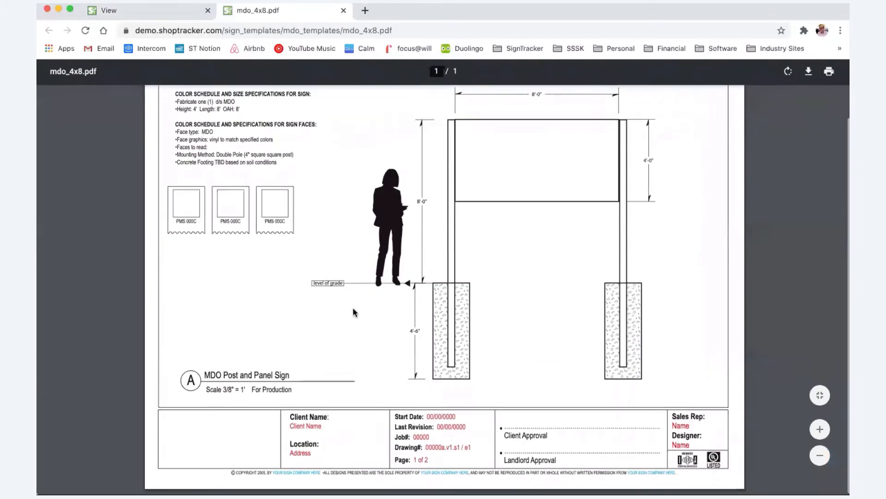
pyautogui.scroll(2, 352, 312)
pyautogui.click(344, 10)
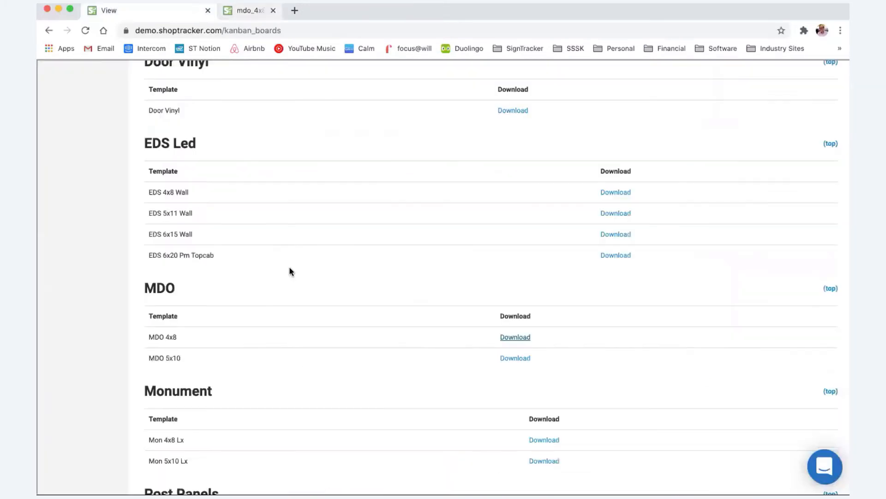
# Open the job's Forms section and look through the available work order, client and project management form templates.
pyautogui.scroll(10, 207, 161)
pyautogui.scroll(15, 206, 162)
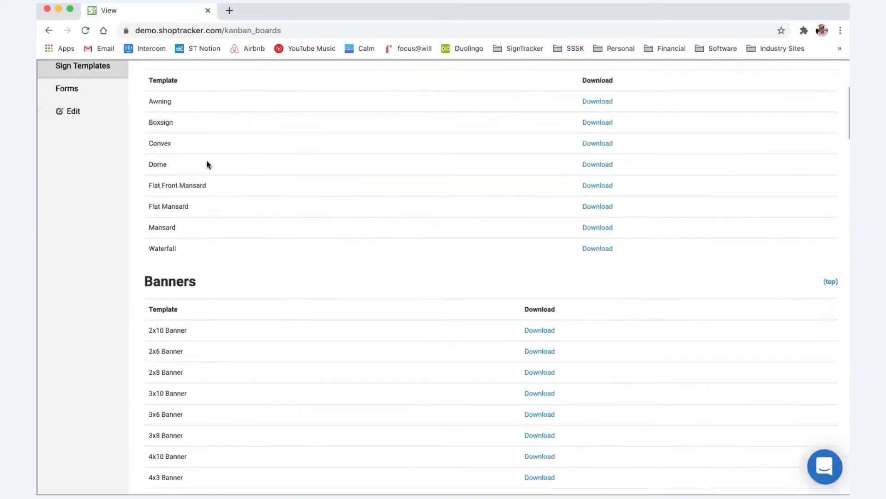
pyautogui.click(74, 278)
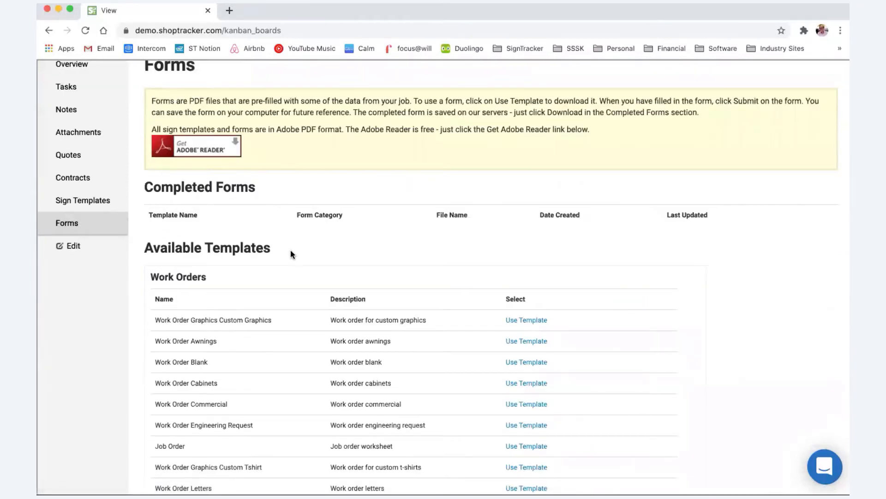
pyautogui.scroll(-2, 290, 251)
pyautogui.scroll(-4, 290, 251)
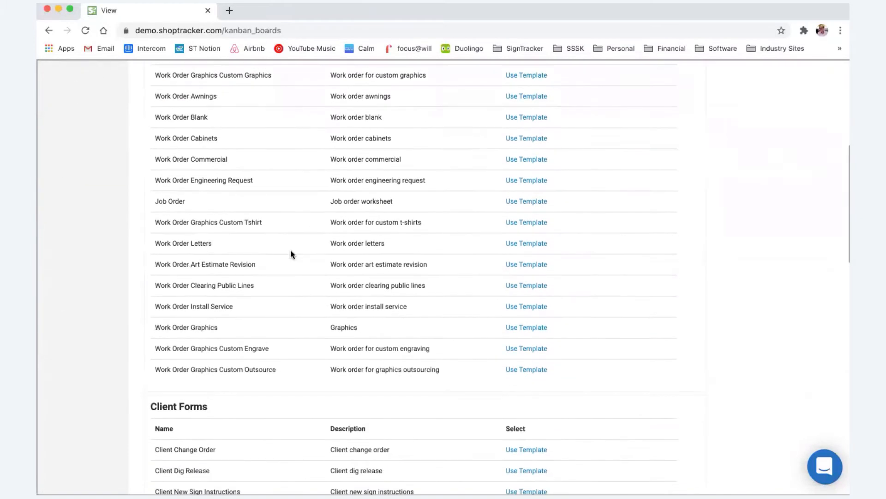
pyautogui.scroll(2, 290, 250)
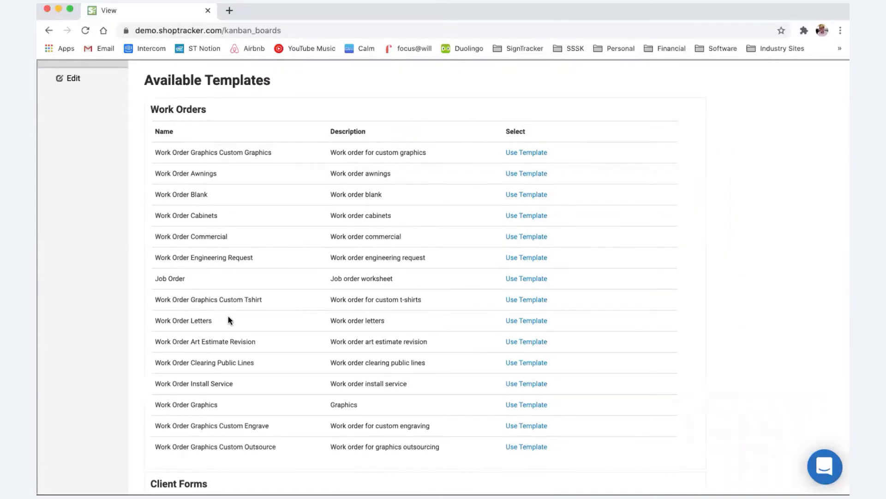
pyautogui.scroll(-4, 232, 317)
pyautogui.scroll(-10, 233, 312)
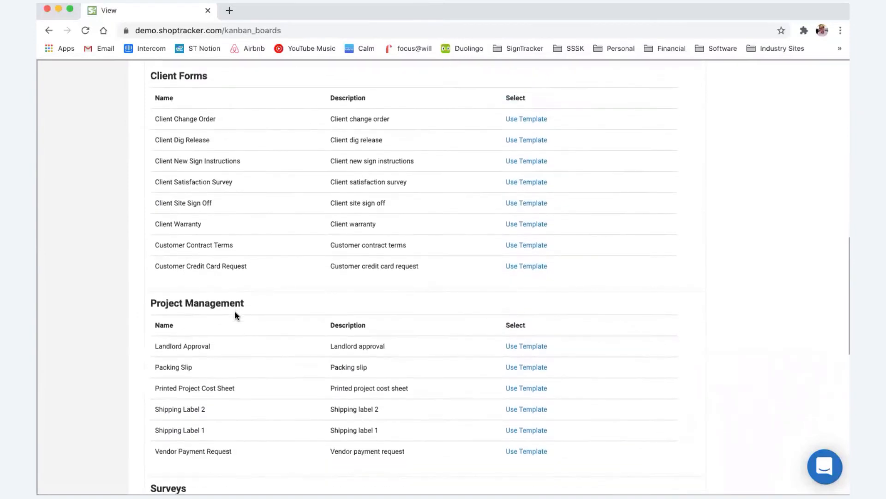
# Generate a form for the Banner job from the Survey Field Linear Frontage template and look over its page.
pyautogui.scroll(-4, 234, 310)
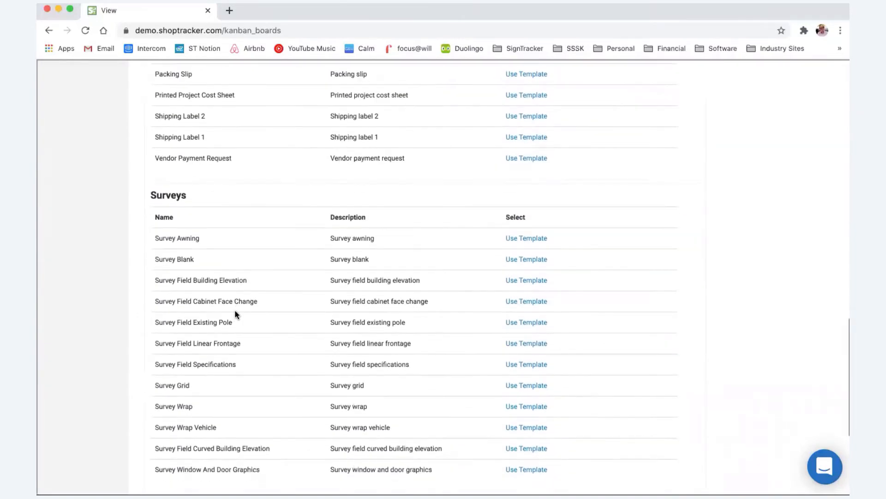
pyautogui.click(523, 344)
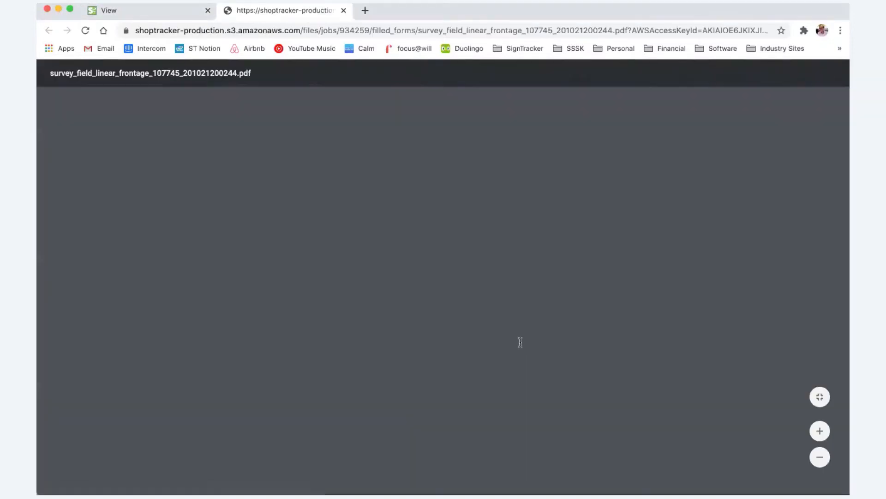
pyautogui.scroll(-3, 479, 337)
pyautogui.scroll(5, 478, 337)
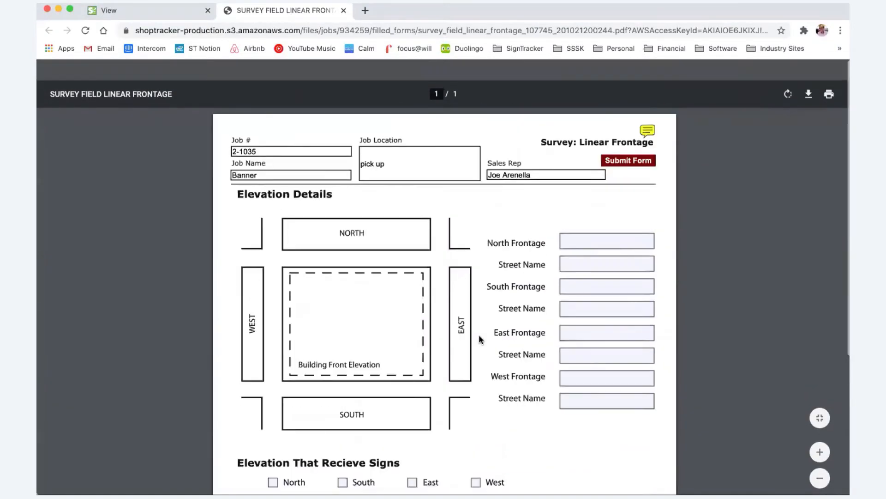
# Submit the linear frontage survey form with its frontage fields left blank, and close the PDF.
pyautogui.click(575, 222)
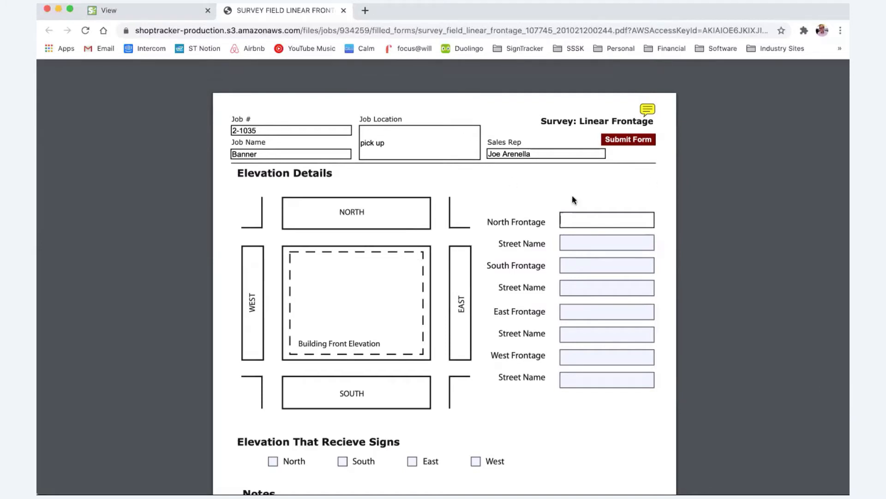
pyautogui.moveTo(805, 80)
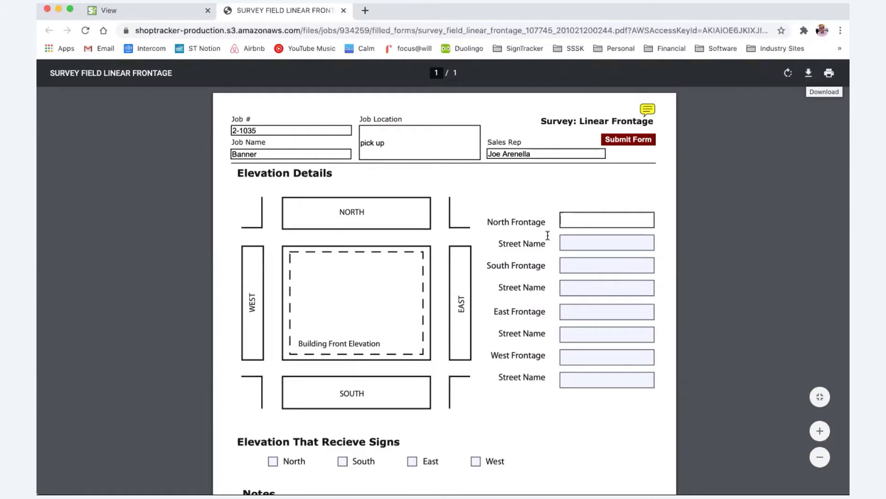
pyautogui.click(628, 143)
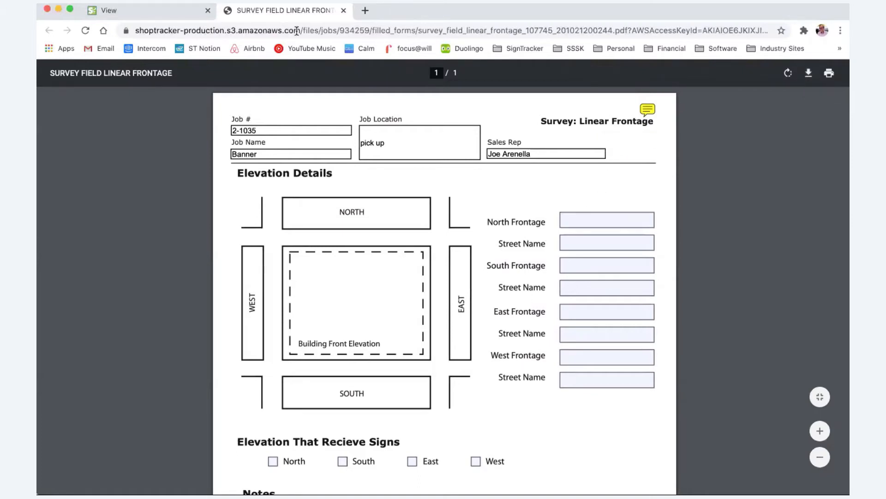
pyautogui.click(343, 10)
# Open the Survey Field Linear Frontage PDF from the job's completed forms, review the whole page and close it.
pyautogui.scroll(10, 346, 206)
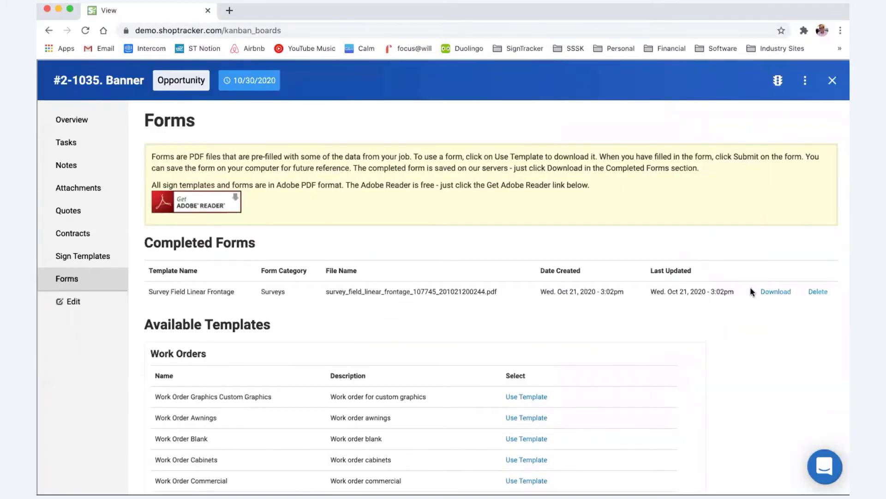
pyautogui.click(771, 289)
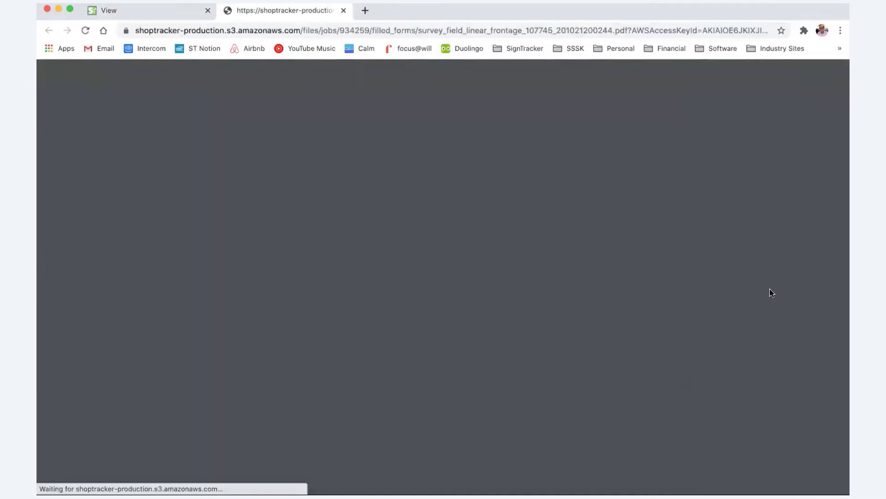
pyautogui.scroll(-5, 570, 261)
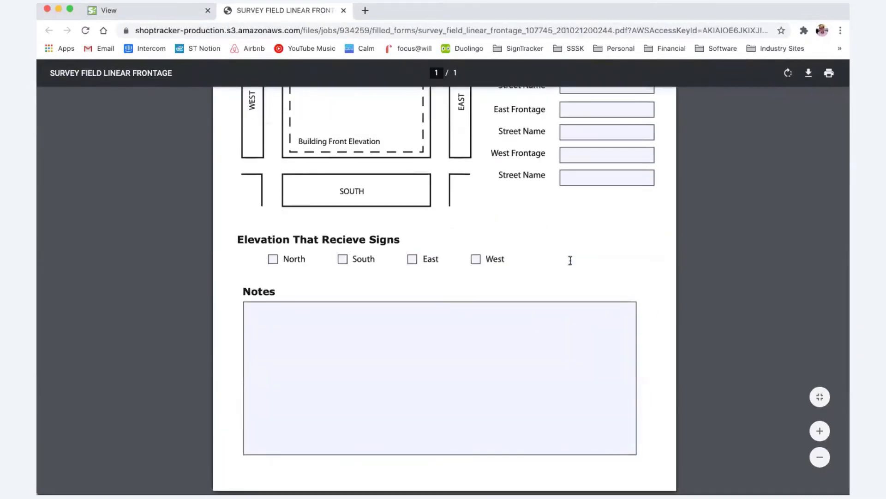
pyautogui.scroll(5, 571, 261)
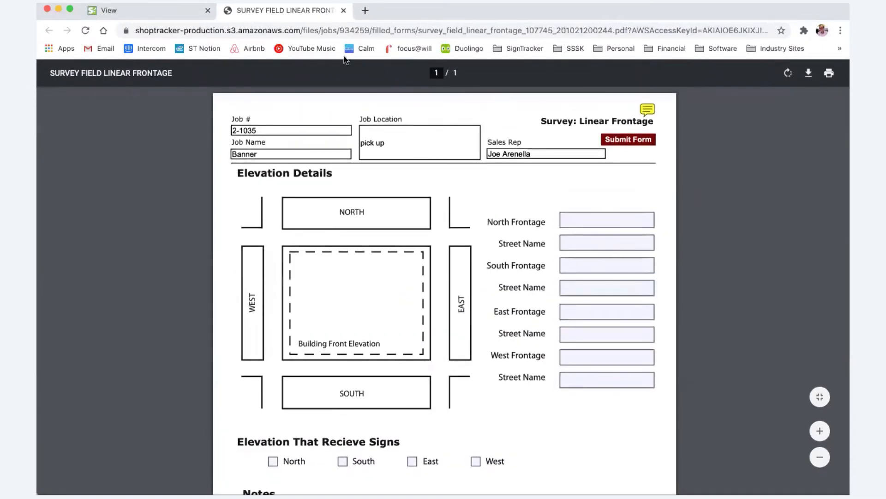
pyautogui.click(344, 11)
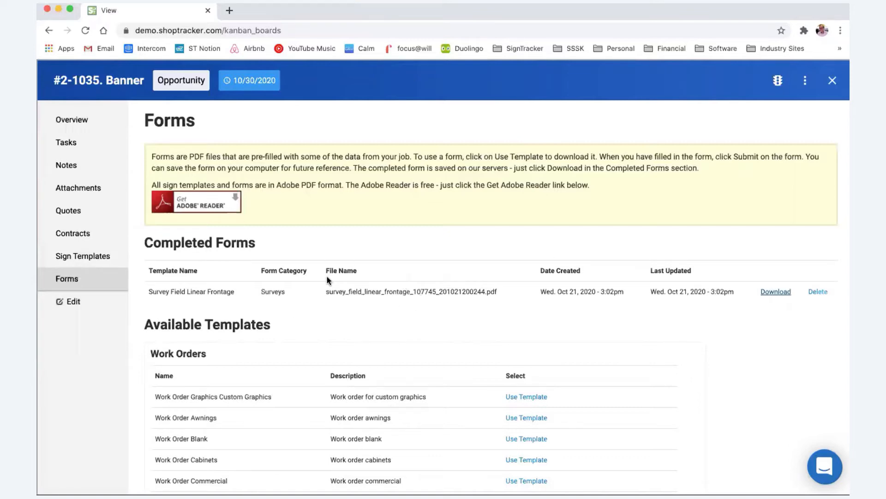
# Look through the available form templates down to the Subcontracts category and back up to the client forms.
pyautogui.scroll(-3, 313, 279)
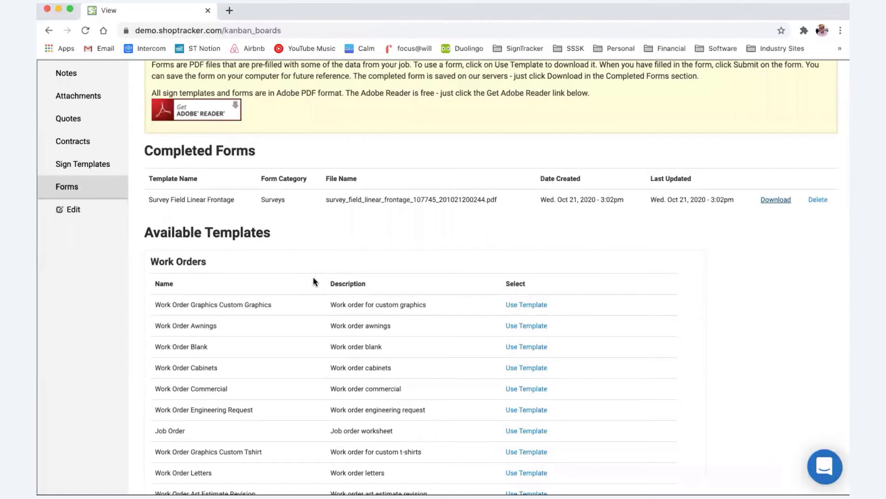
pyautogui.scroll(-15, 314, 281)
pyautogui.scroll(-8, 314, 280)
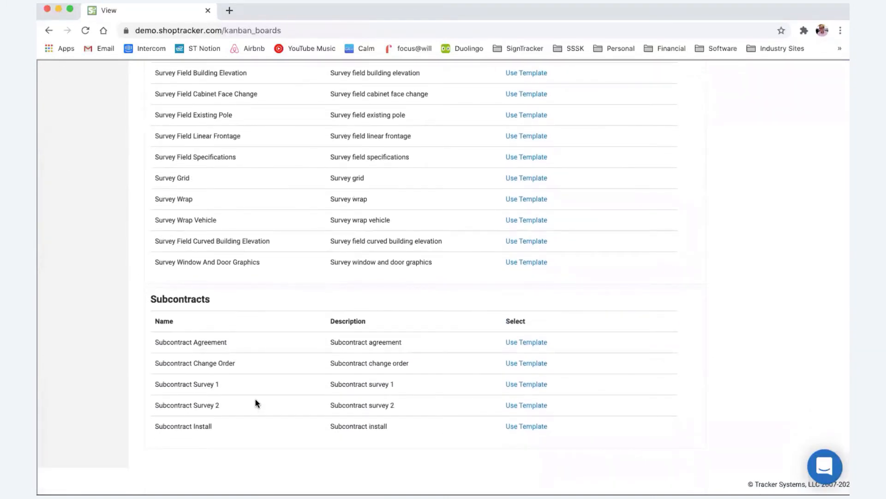
pyautogui.scroll(5, 261, 399)
pyautogui.scroll(5, 250, 315)
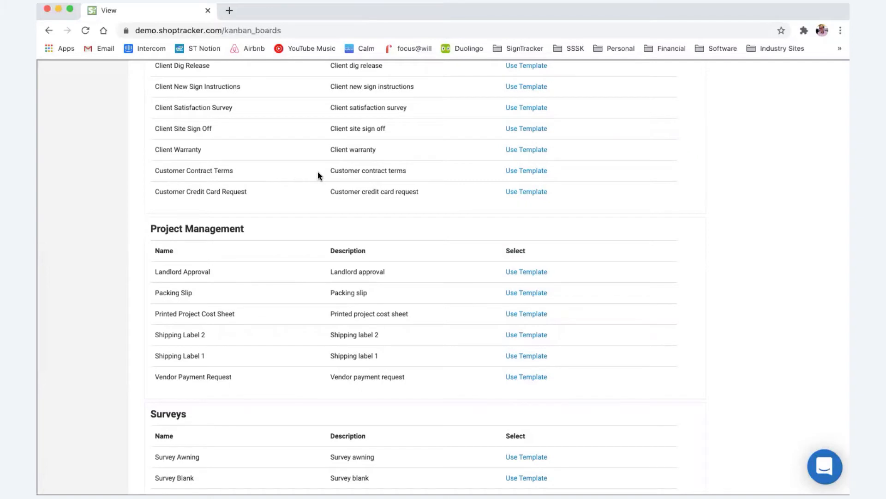
# Leave the Banner job's form templates and open its quotes.
pyautogui.scroll(1, 316, 174)
pyautogui.scroll(2, 398, 203)
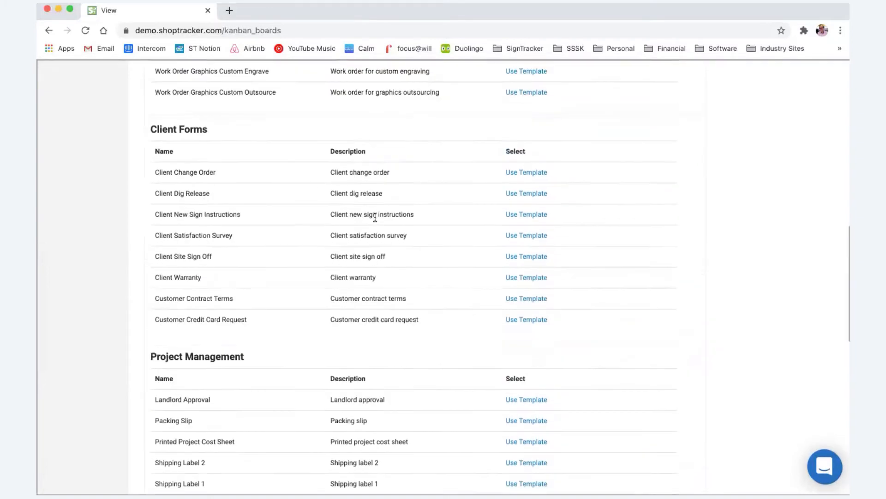
pyautogui.scroll(15, 387, 307)
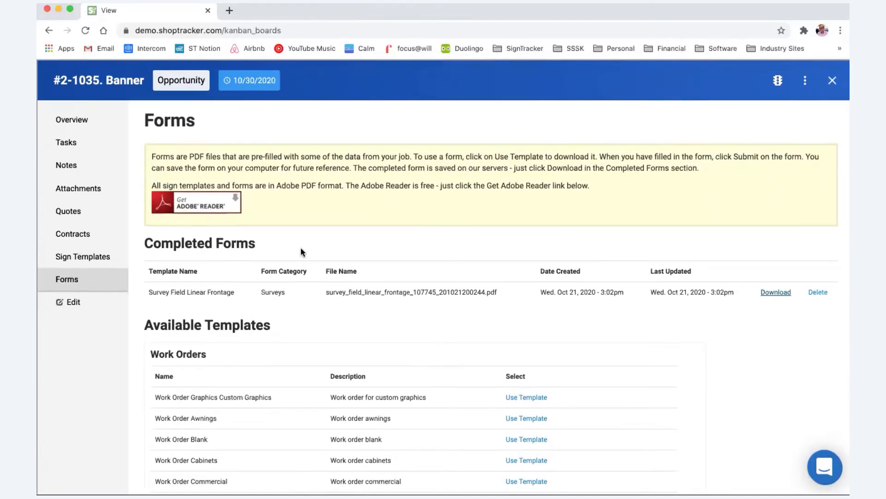
pyautogui.click(68, 211)
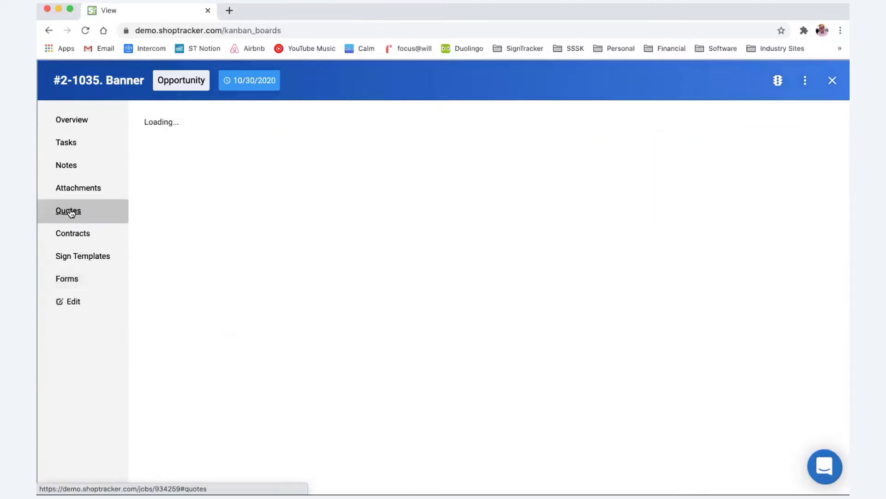
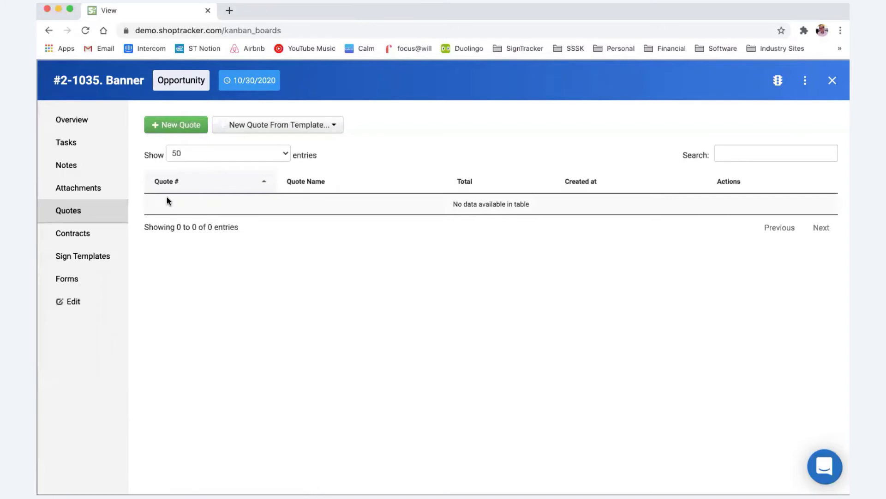
# Start a blank quote and look through the item types and available items for its Materials category.
pyautogui.click(174, 125)
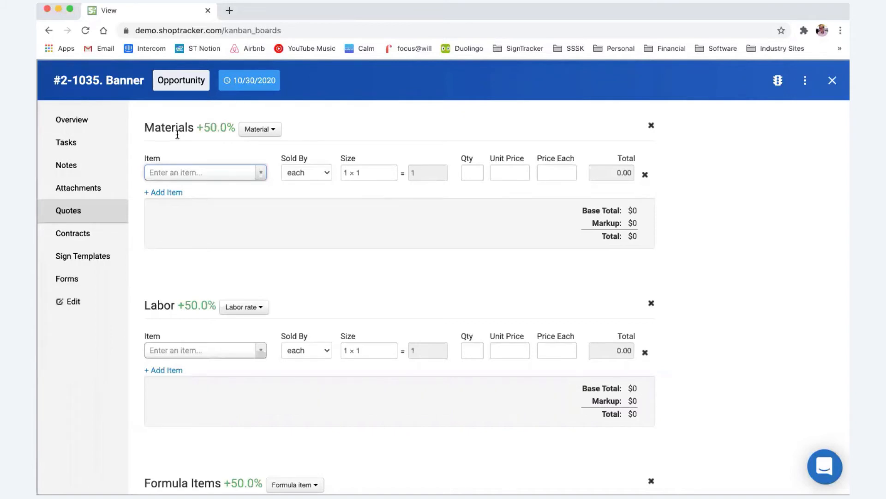
pyautogui.moveTo(265, 229); pyautogui.dragTo(272, 151)
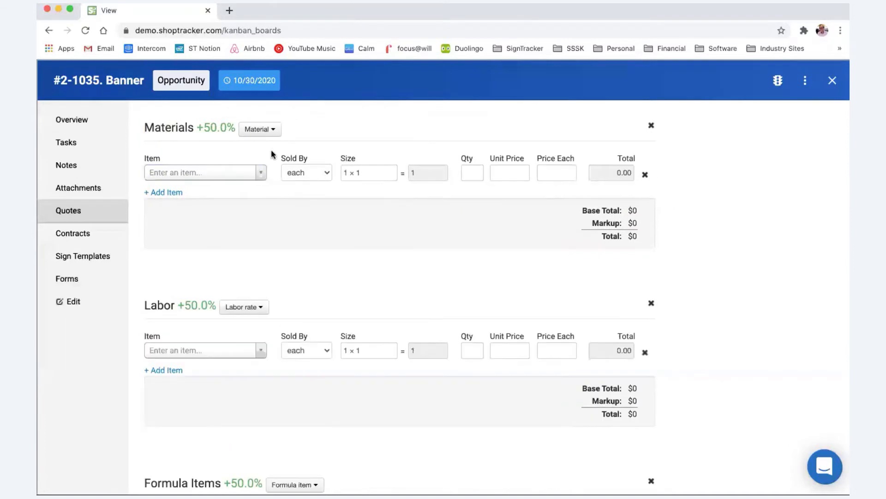
pyautogui.click(271, 130)
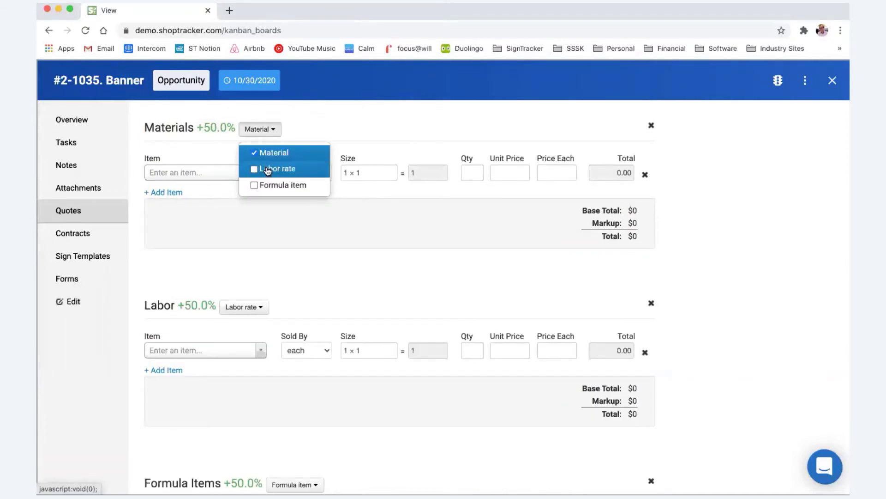
pyautogui.click(358, 120)
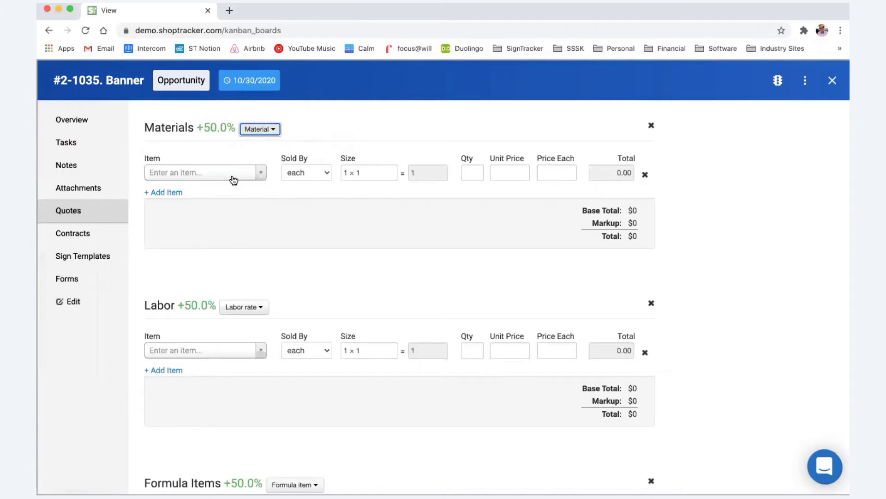
pyautogui.click(237, 178)
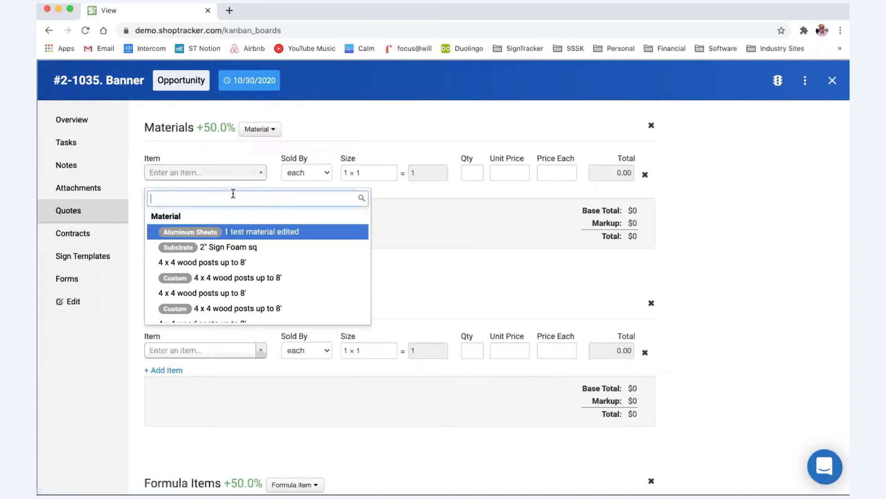
pyautogui.click(325, 127)
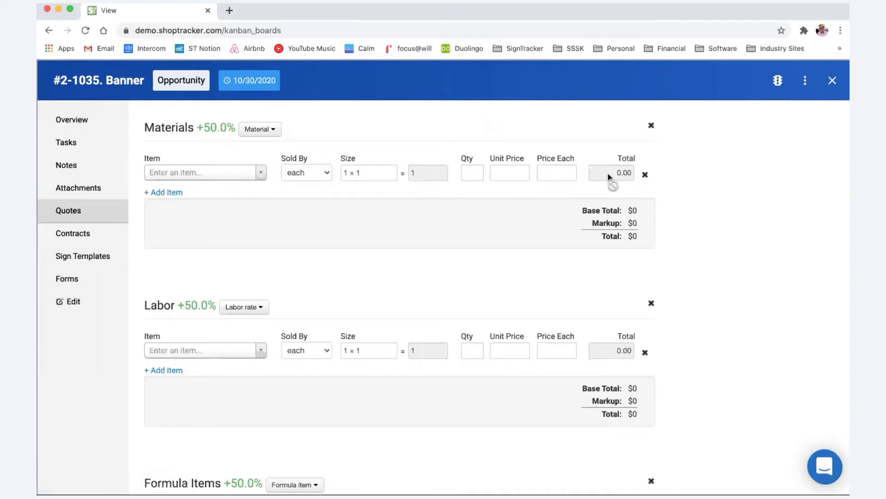
pyautogui.scroll(-3, 248, 241)
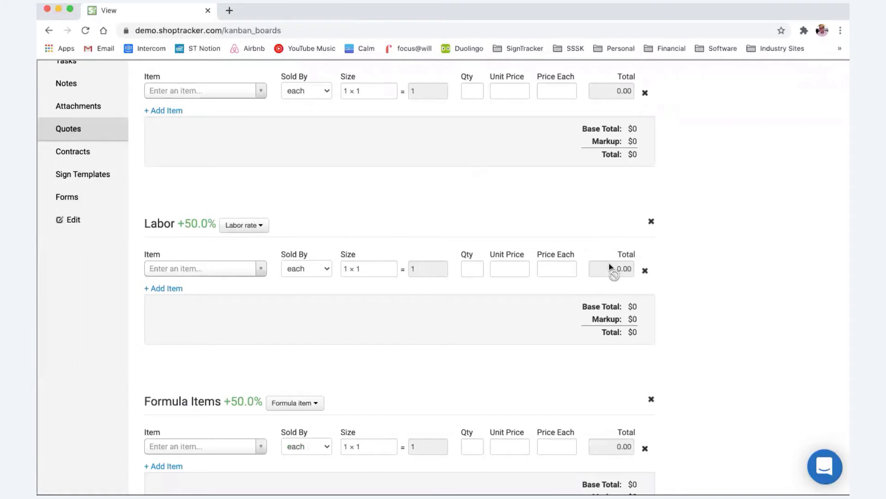
pyautogui.scroll(3, 272, 240)
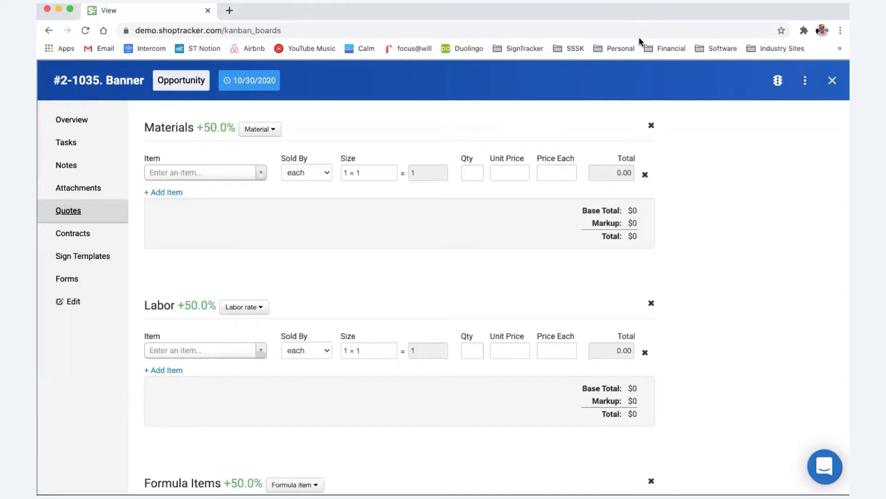
pyautogui.click(715, 176)
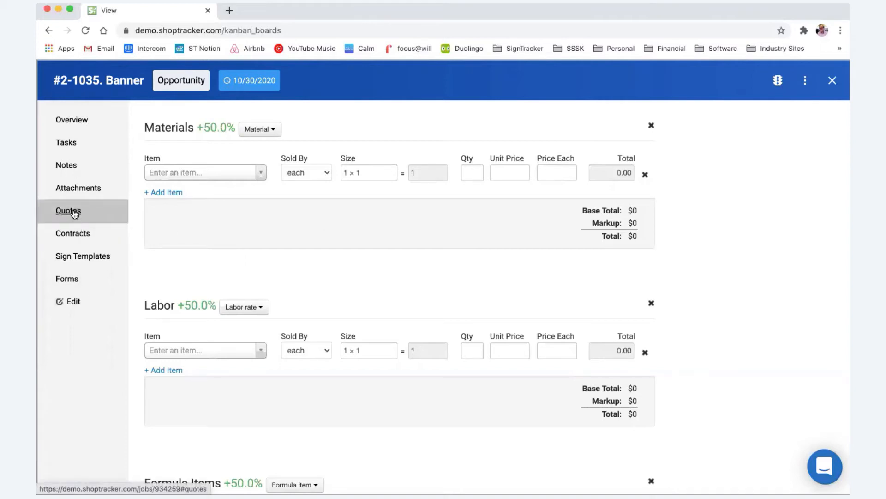
# Cancel the blank quote without saving and return to the job's quote list.
pyautogui.click(49, 30)
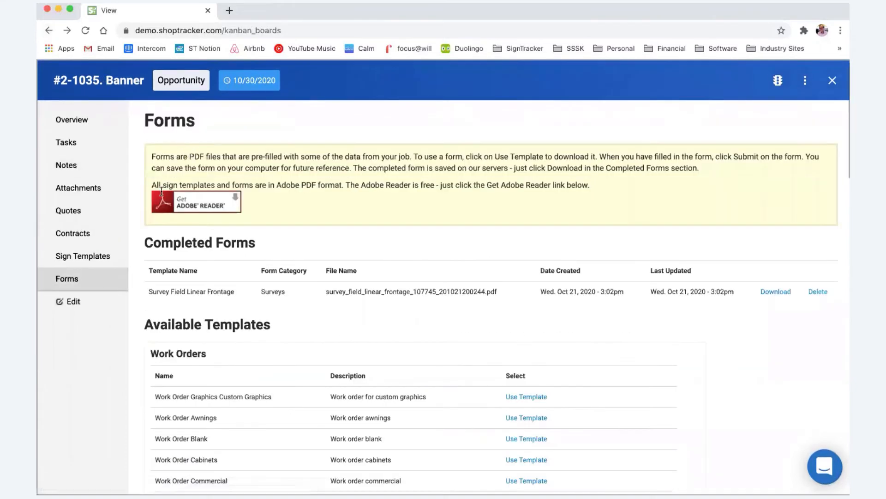
pyautogui.click(73, 212)
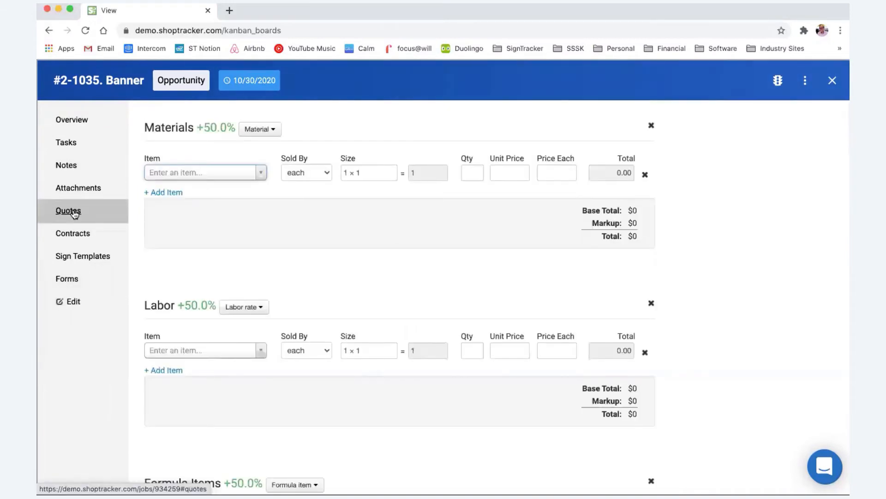
pyautogui.scroll(-15, 530, 300)
pyautogui.scroll(-10, 579, 332)
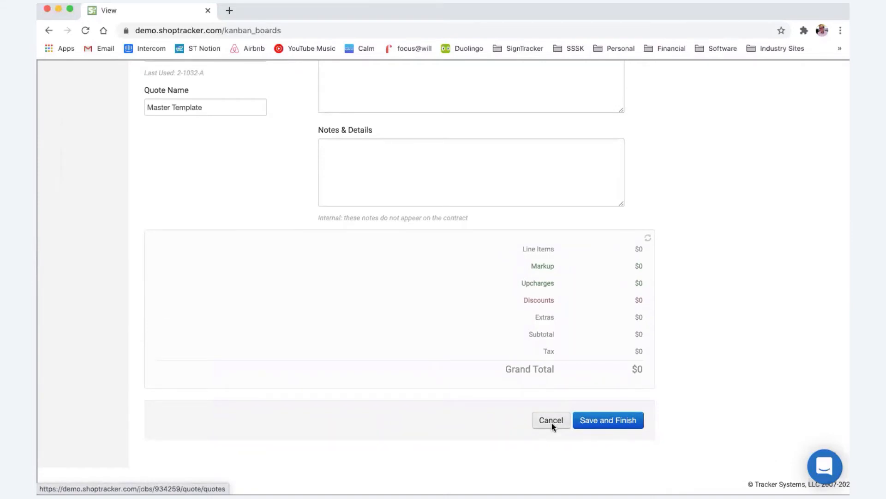
pyautogui.click(551, 421)
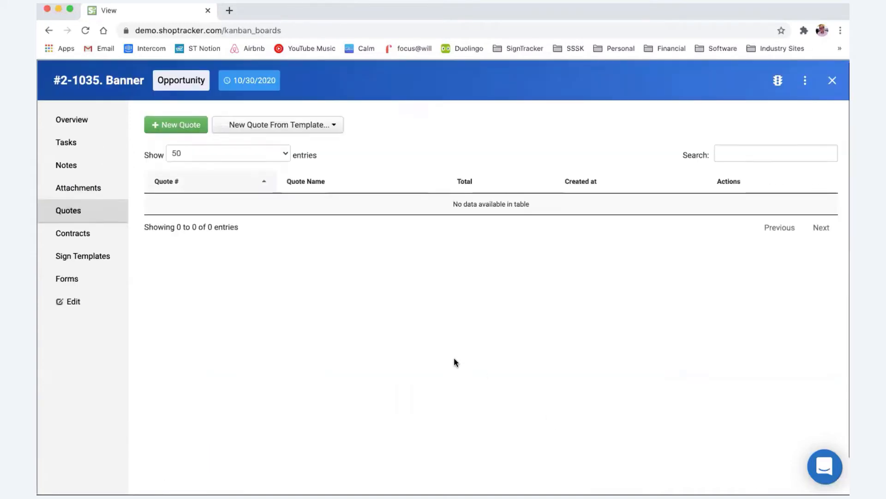
# Create a new quote from the 4x8 Banner template in the Banners group.
pyautogui.click(333, 126)
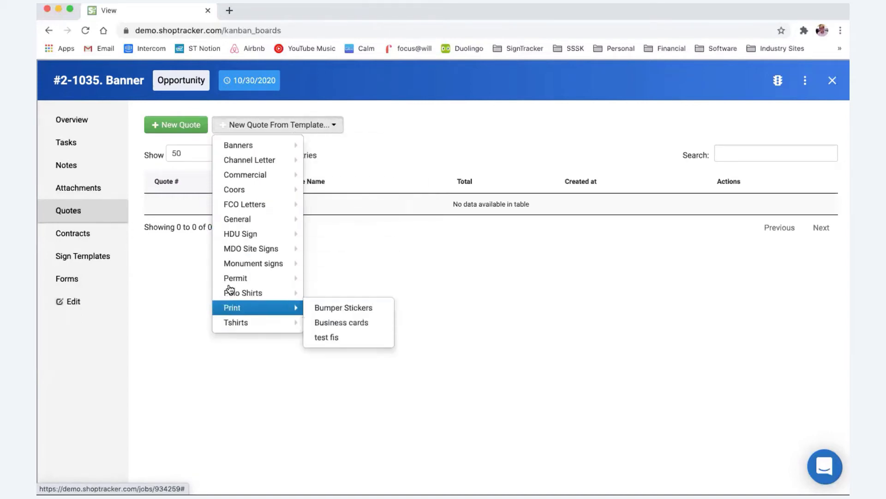
pyautogui.moveTo(240, 146)
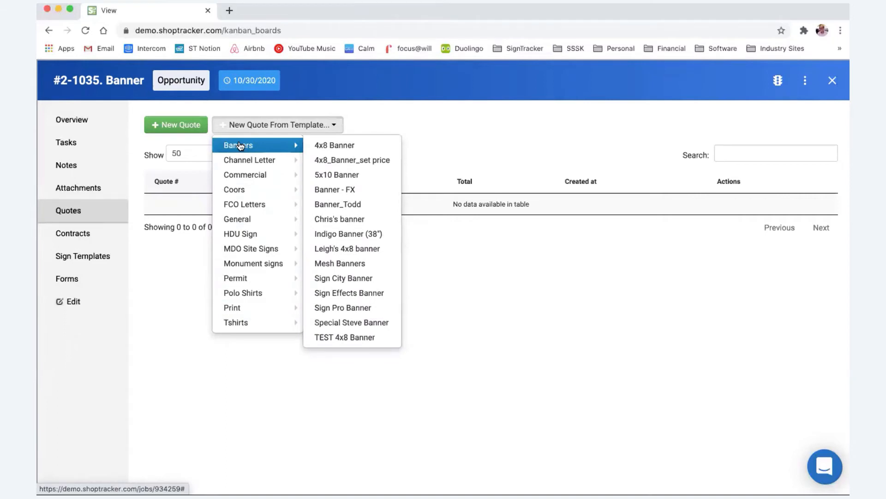
pyautogui.click(330, 146)
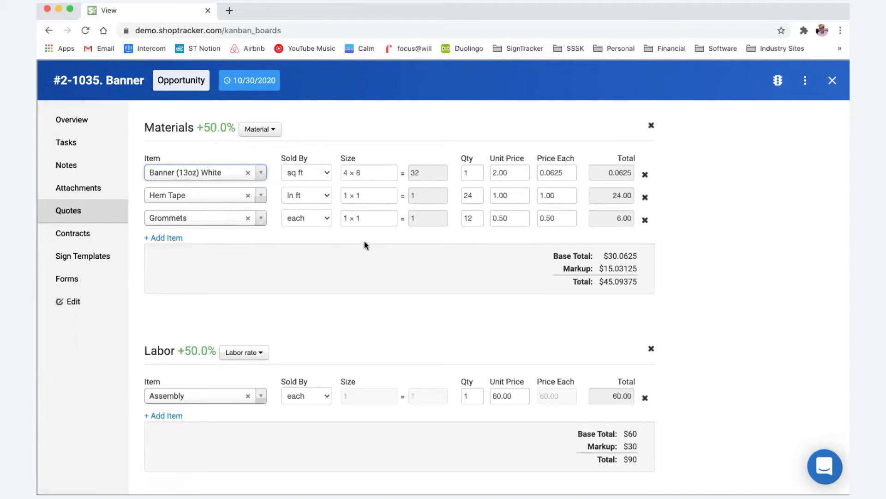
# Add a Design - Production labor item to the quote's Labor category.
pyautogui.scroll(-2, 365, 245)
pyautogui.scroll(2, 365, 244)
pyautogui.scroll(-3, 639, 262)
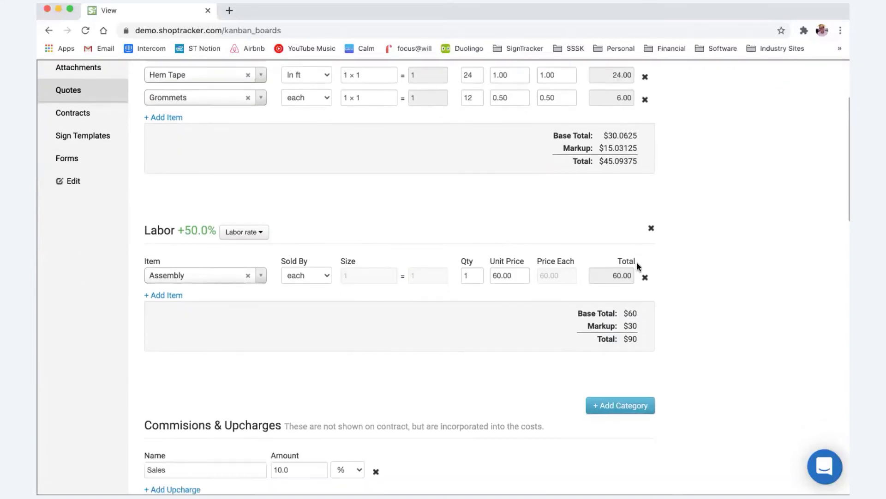
pyautogui.scroll(3, 637, 262)
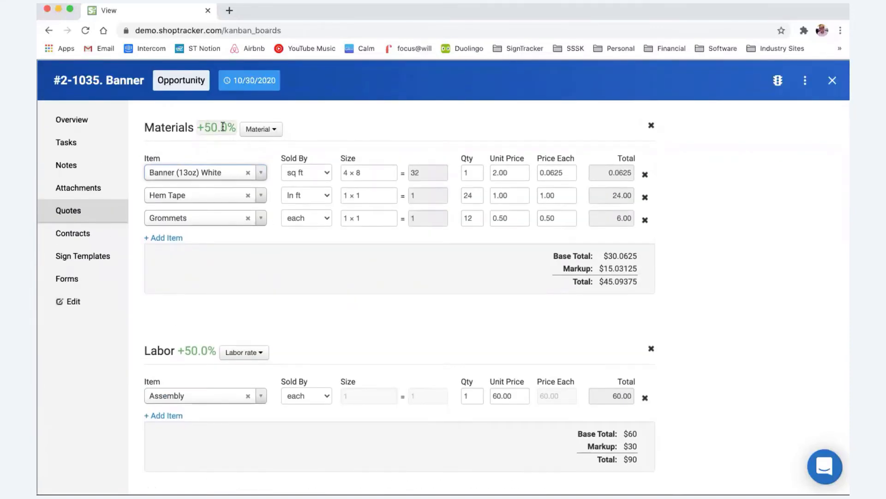
pyautogui.scroll(-3, 187, 190)
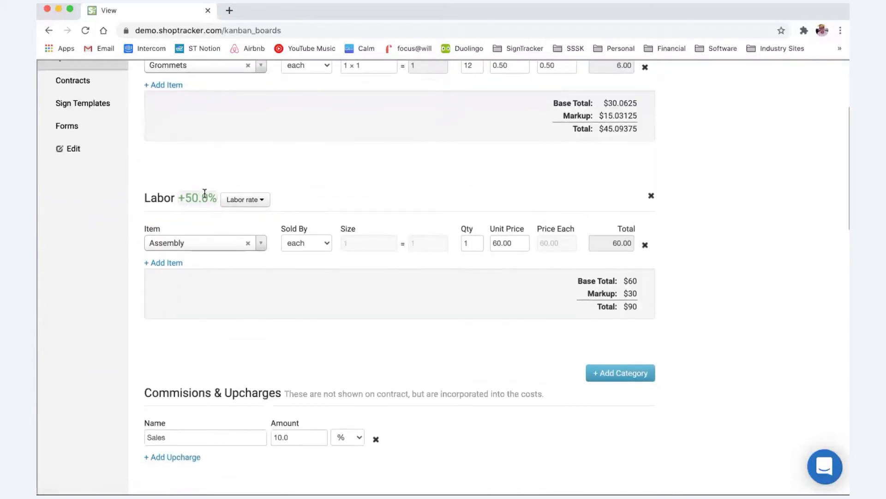
pyautogui.scroll(-2, 199, 194)
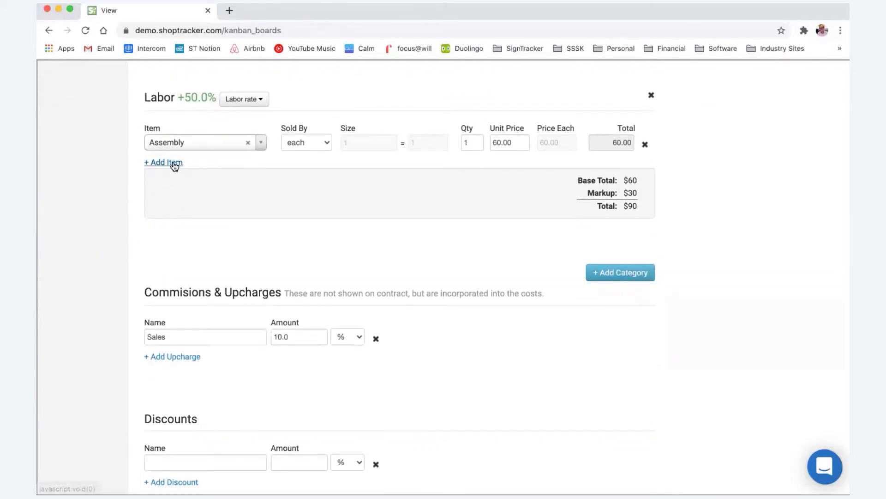
pyautogui.click(174, 165)
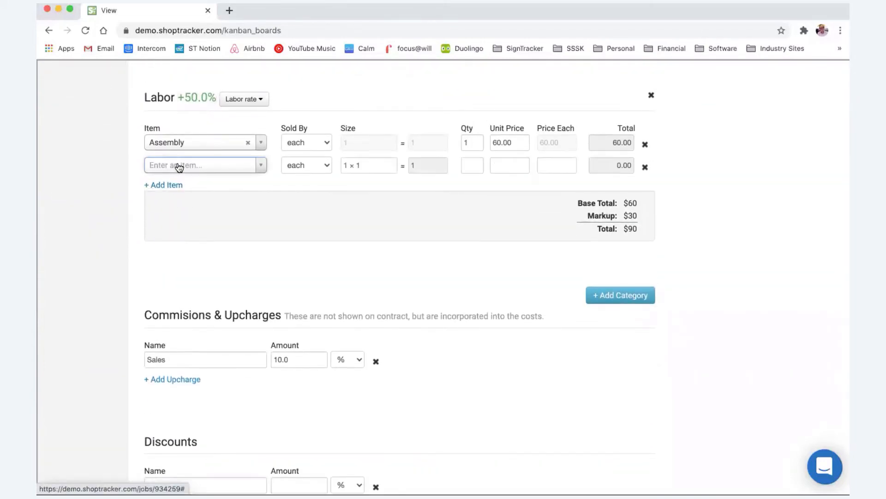
pyautogui.click(179, 167)
pyautogui.write('De')
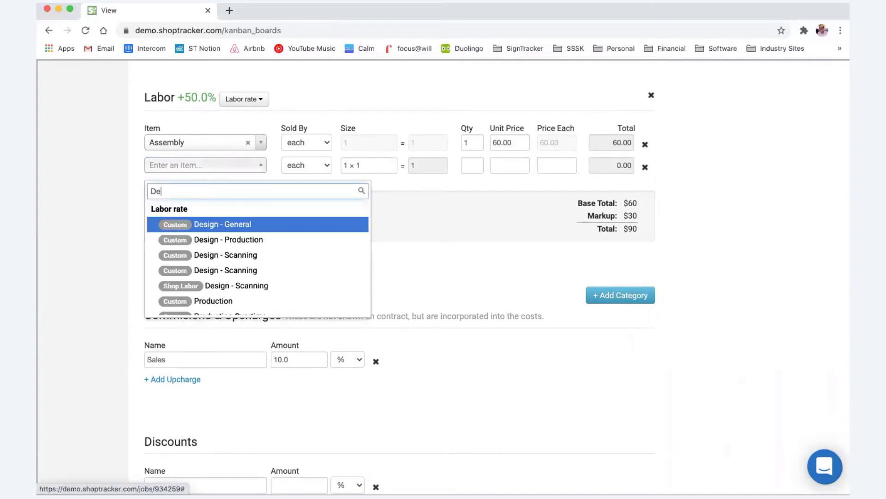
pyautogui.write('sc')
pyautogui.press('BackSpace')
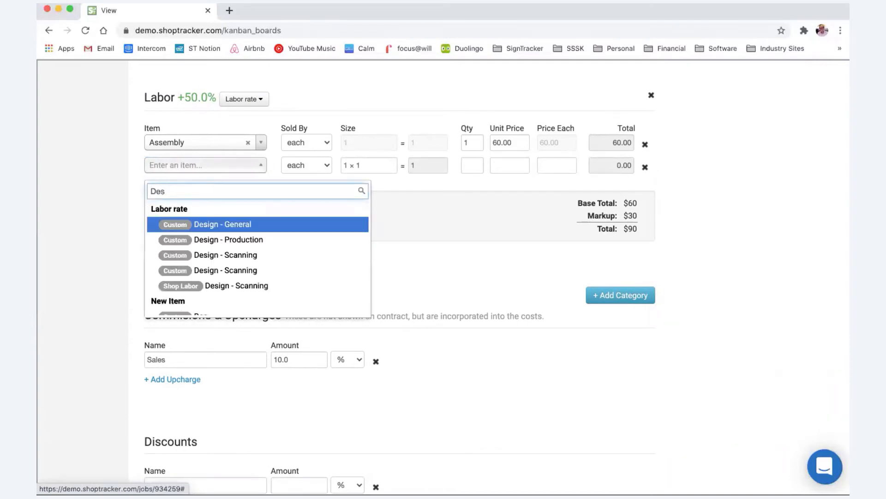
pyautogui.click(244, 239)
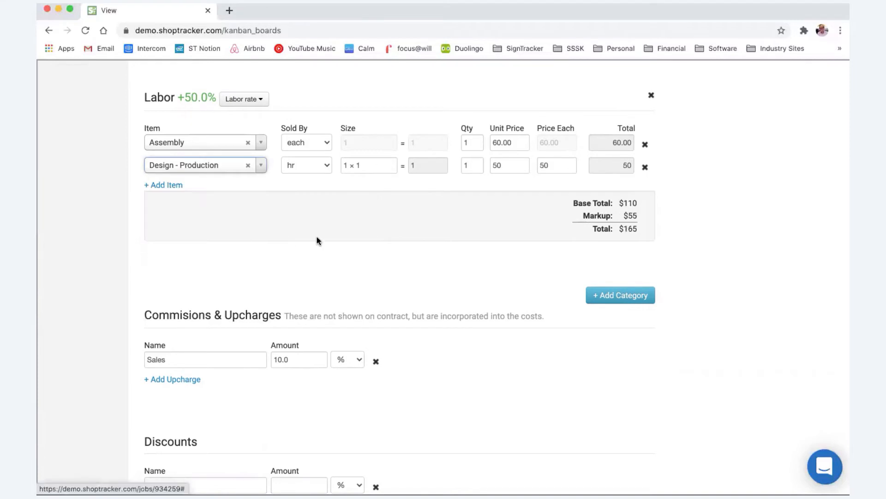
# Set the quantity of the Design - Production labor item to 2.
pyautogui.doubleClick(502, 166)
pyautogui.click(470, 165)
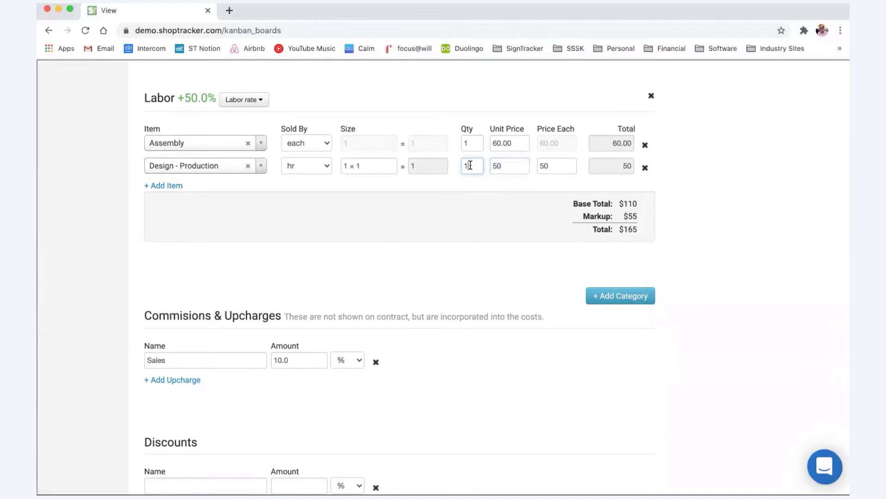
pyautogui.moveTo(469, 165); pyautogui.dragTo(462, 167)
pyautogui.write('2')
pyautogui.press('Tab')
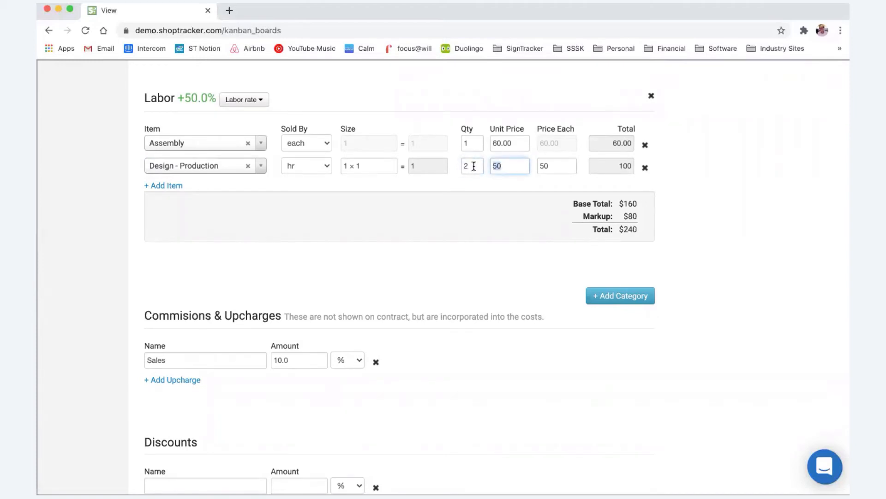
# Review the quote's Materials and Labor line items and the commissions and upcharges below them.
pyautogui.scroll(-2, 525, 154)
pyautogui.scroll(3, 527, 154)
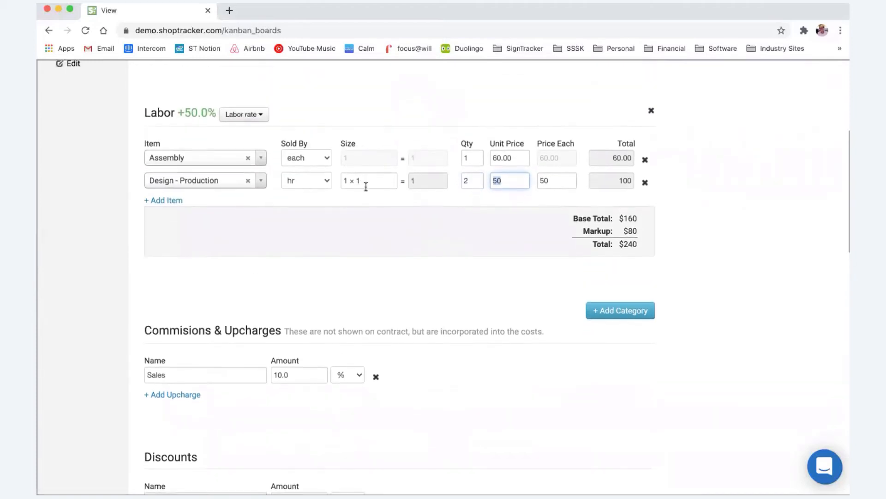
pyautogui.scroll(1, 366, 186)
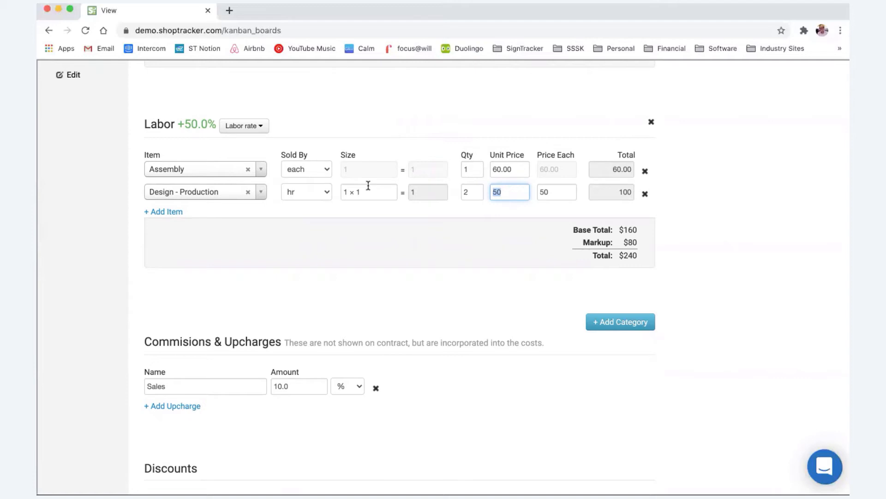
pyautogui.scroll(-3, 368, 185)
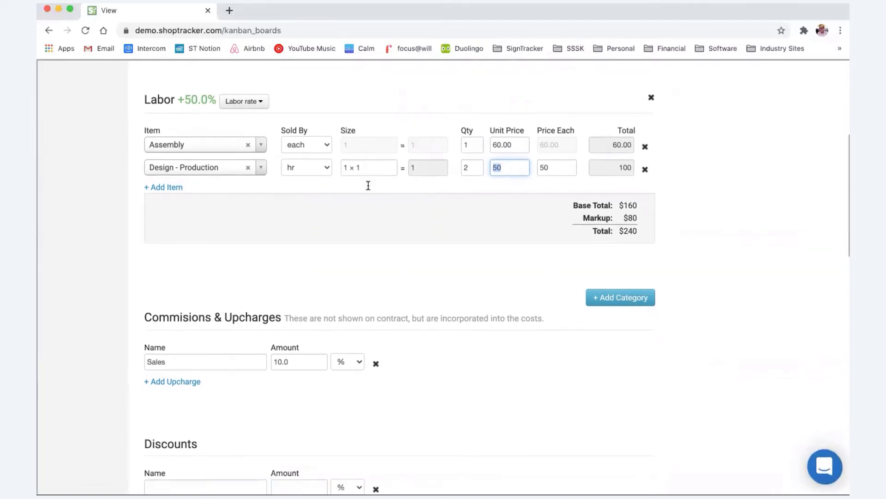
pyautogui.scroll(5, 368, 185)
pyautogui.scroll(2, 368, 189)
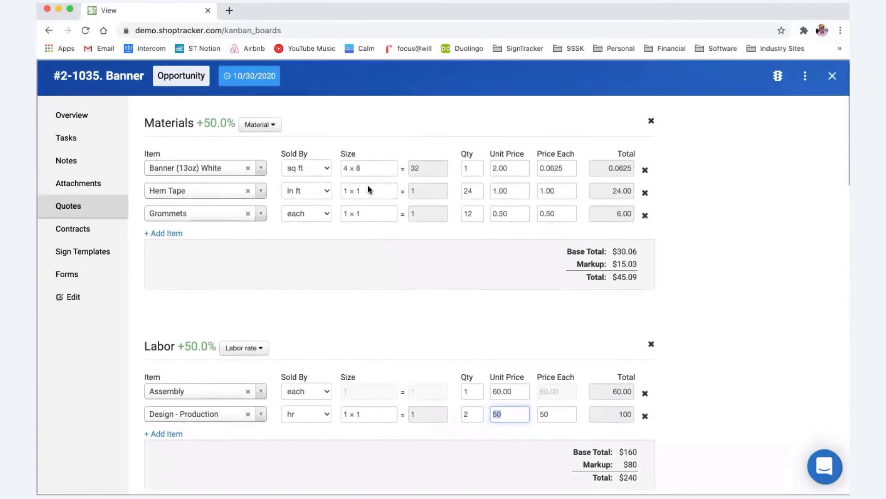
pyautogui.scroll(-6, 368, 190)
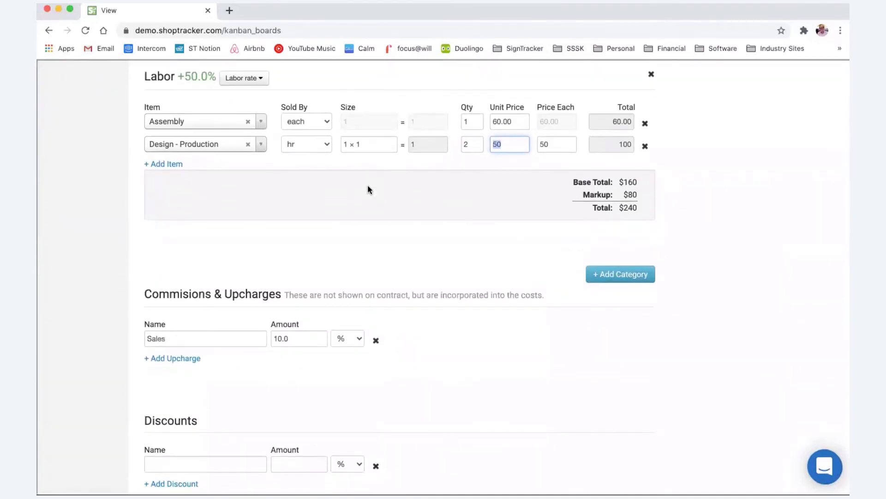
# Add a new category named "subcontract install" to the quote.
pyautogui.click(622, 275)
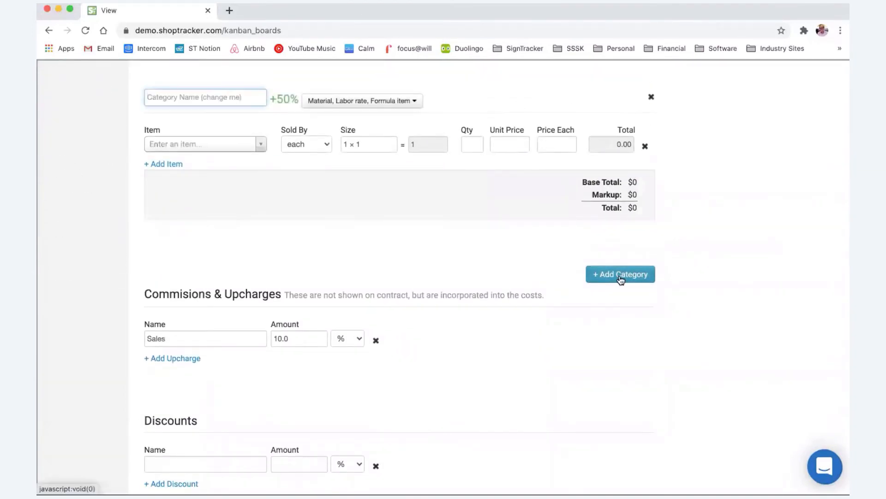
pyautogui.scroll(2, 434, 257)
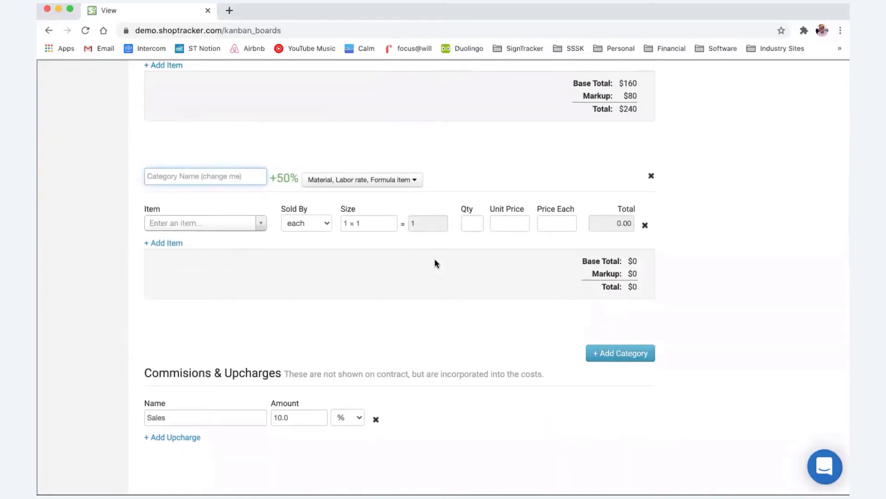
pyautogui.write('subcontract install')
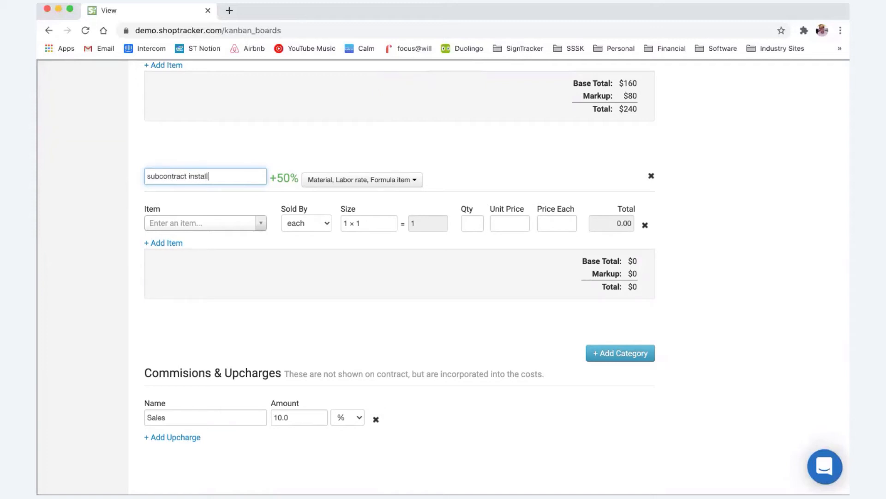
pyautogui.press('Tab')
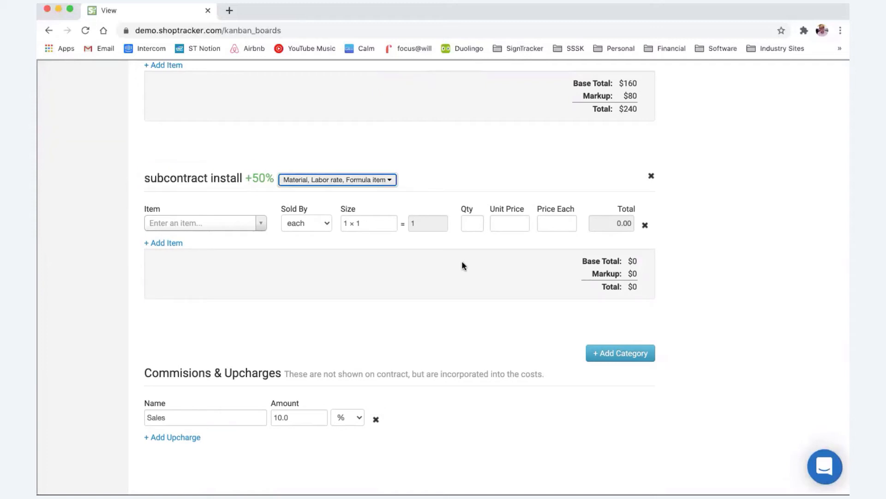
# Deselect the Material, Labor rate and Formula item types for the subcontract install category.
pyautogui.click(387, 183)
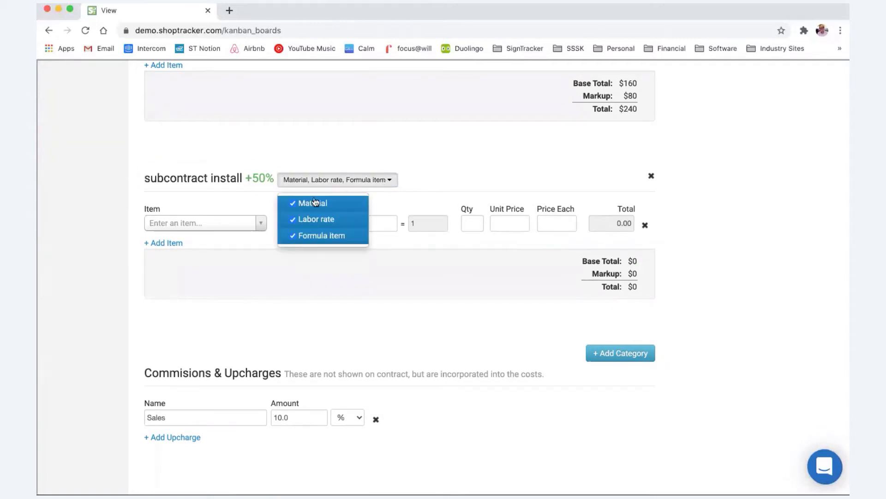
pyautogui.click(294, 204)
pyautogui.click(295, 219)
pyautogui.click(294, 235)
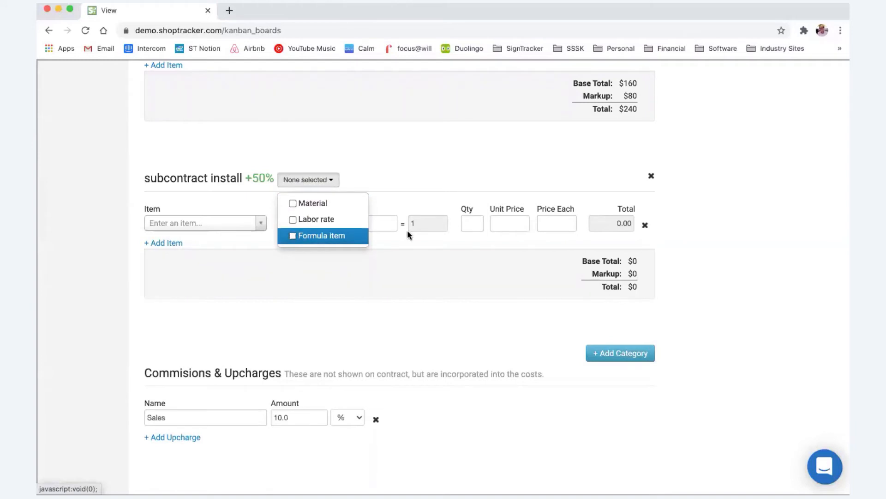
pyautogui.click(415, 170)
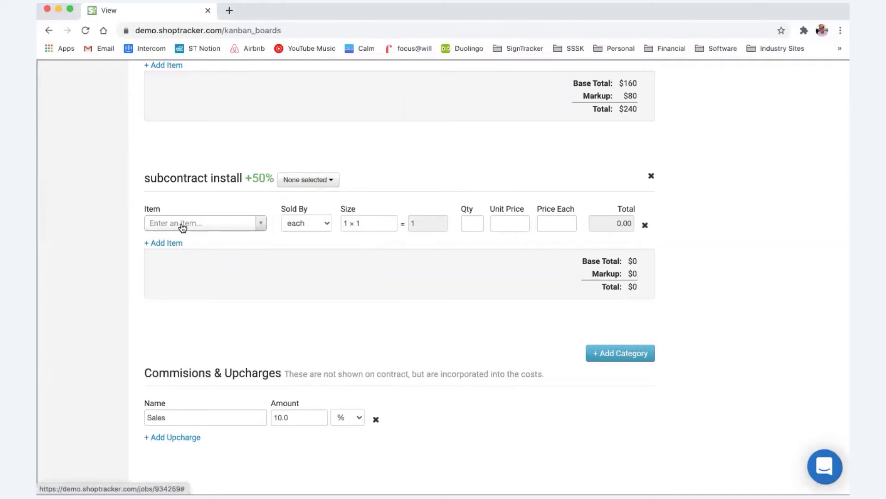
# Add a new custom item named after the installer to the subcontract install category, with a unit price of 200.
pyautogui.click(182, 225)
pyautogui.write('bob')
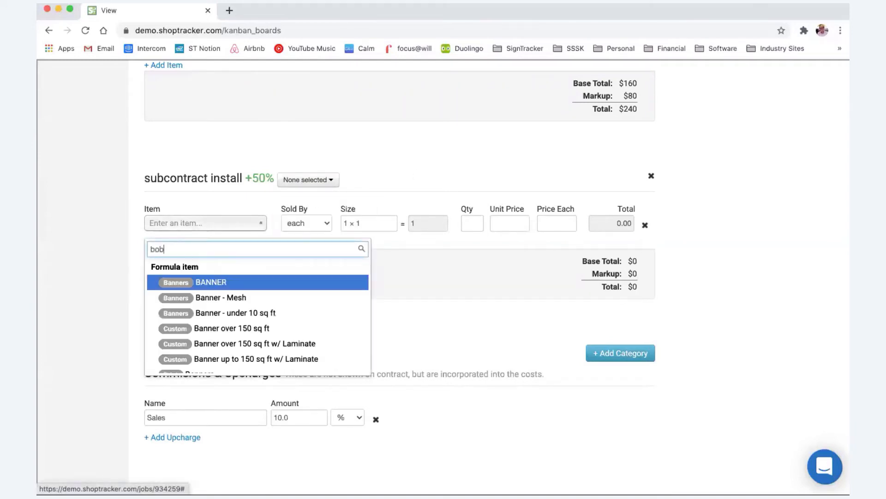
pyautogui.write(' the installer')
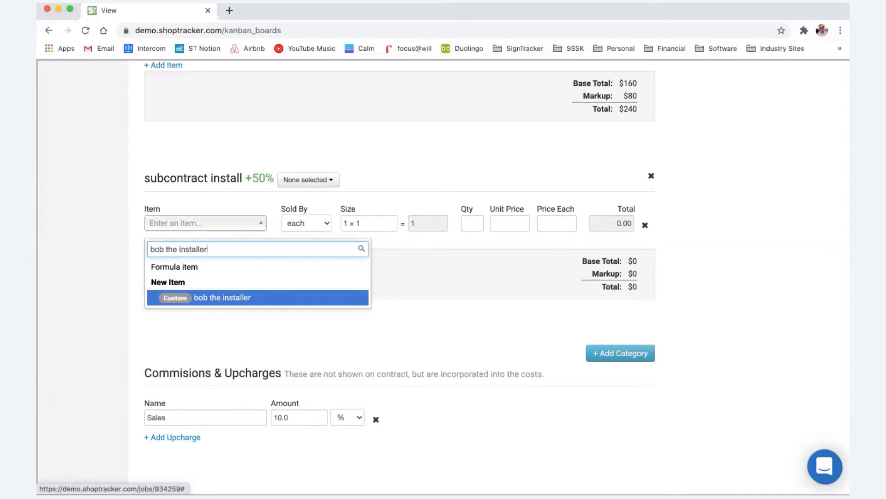
pyautogui.click(221, 292)
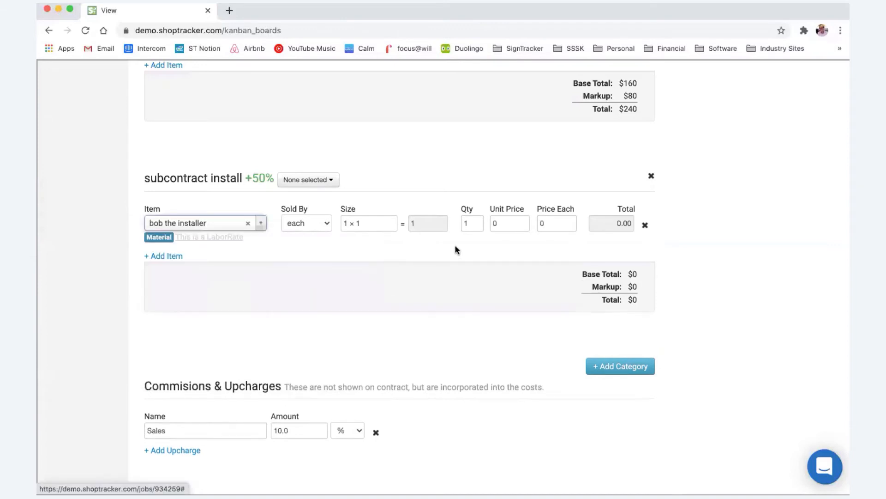
pyautogui.click(506, 226)
pyautogui.press('BackSpace')
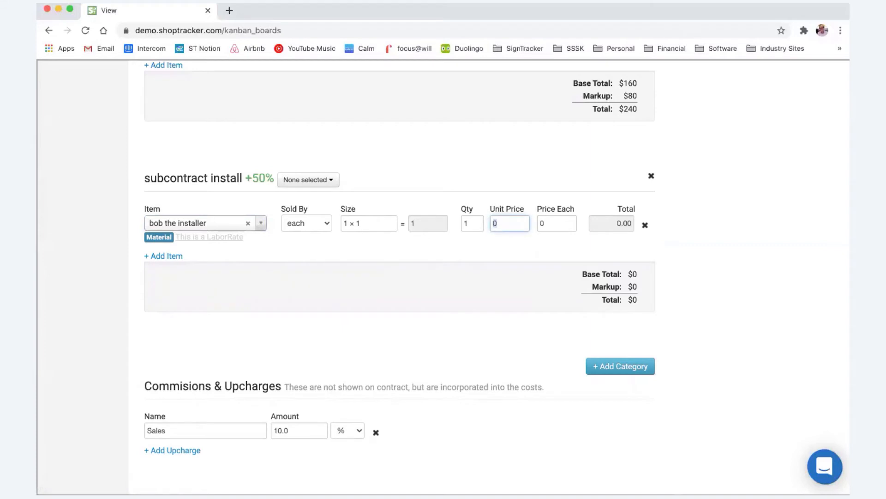
pyautogui.write('200')
pyautogui.press('Tab')
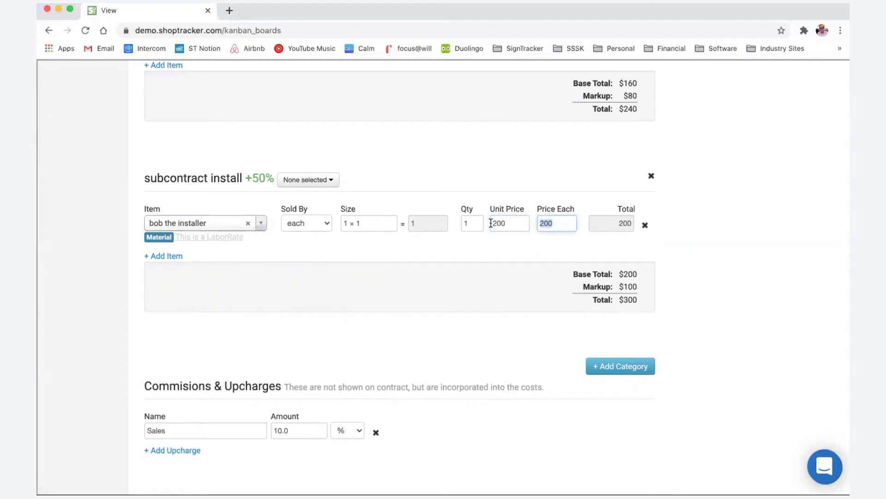
# Add a Rush upcharge of 100 as a dollar amount under Commissions & Upcharges.
pyautogui.scroll(-3, 697, 283)
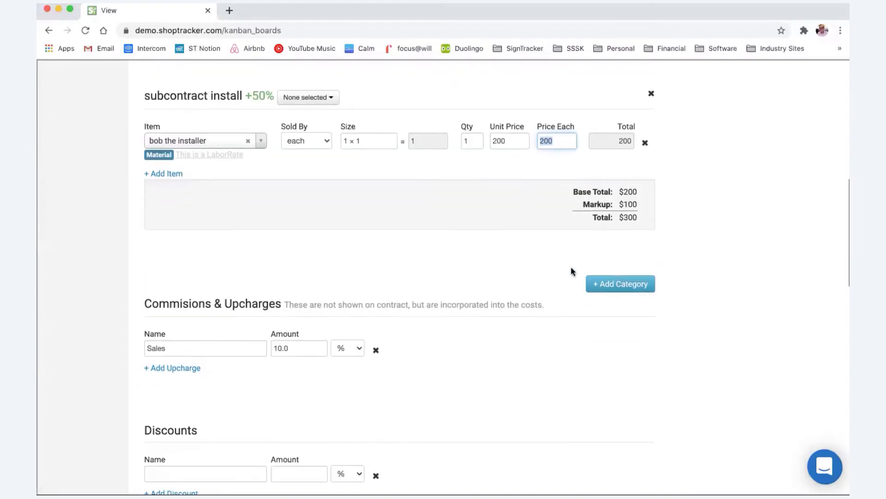
pyautogui.scroll(-5, 460, 259)
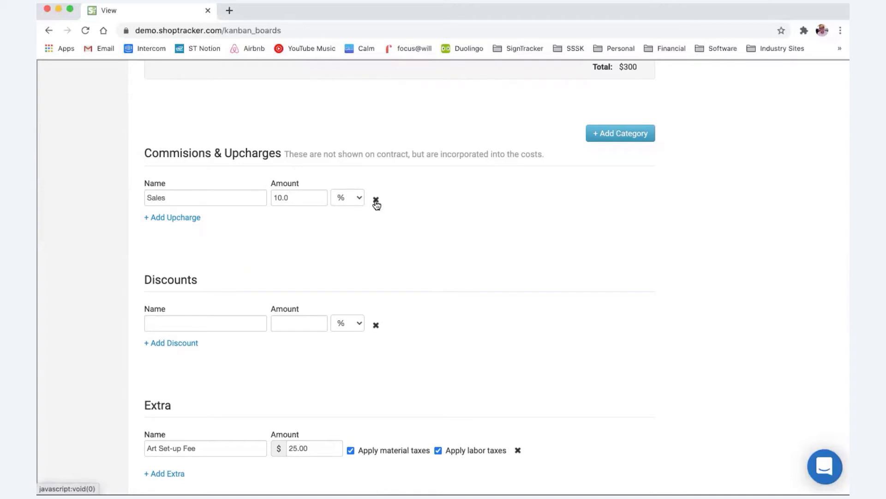
pyautogui.click(185, 217)
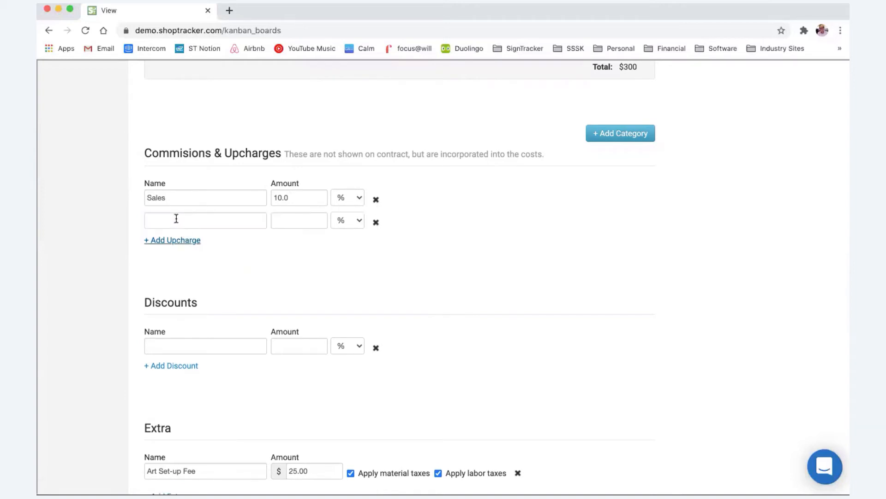
pyautogui.click(176, 218)
pyautogui.write('Ruc')
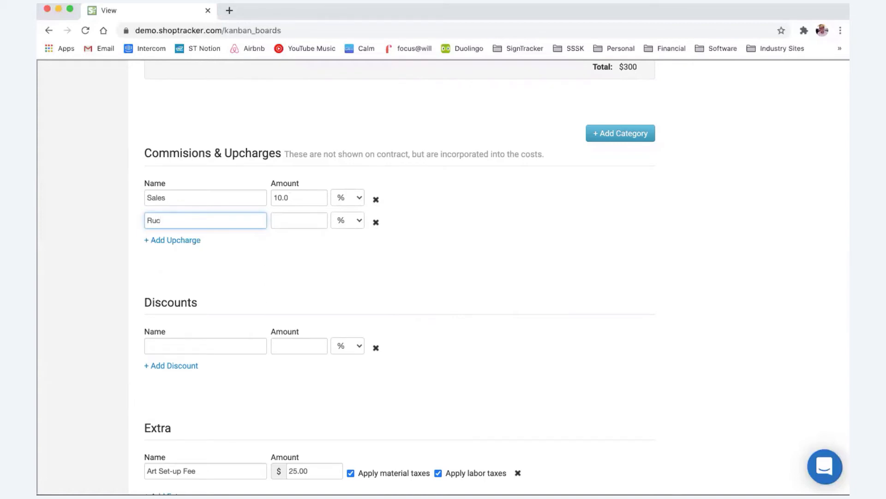
pyautogui.press('BackSpace')
pyautogui.write('sh')
pyautogui.press('Tab')
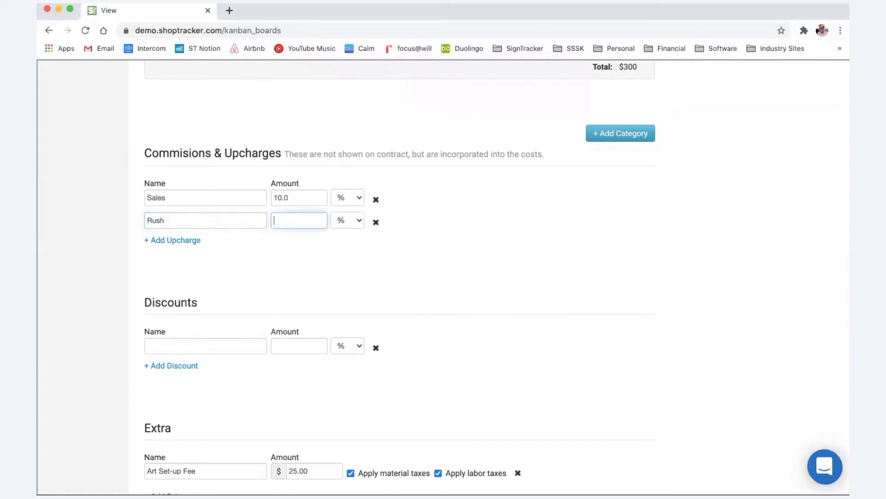
pyautogui.write('100')
pyautogui.click(343, 225)
pyautogui.click(342, 232)
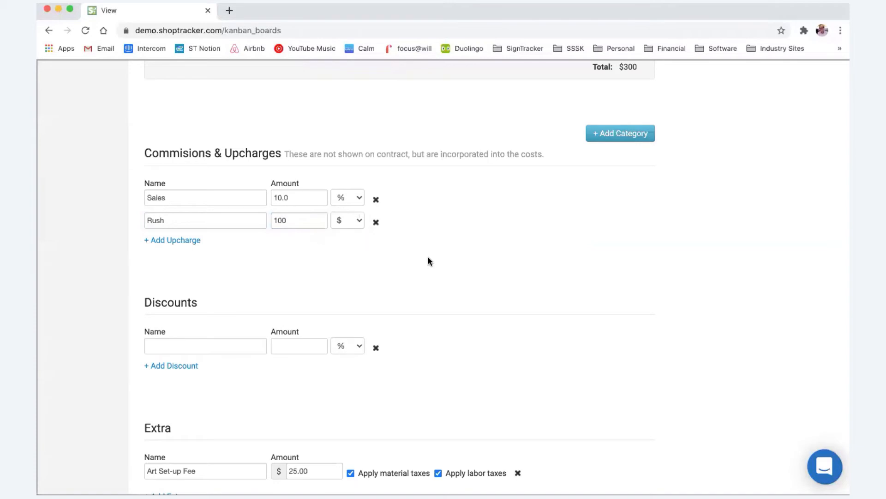
# Review the Materials, Labor and subcontract install totals together with the Discounts and Art Set-up Fee entries.
pyautogui.scroll(-4, 428, 261)
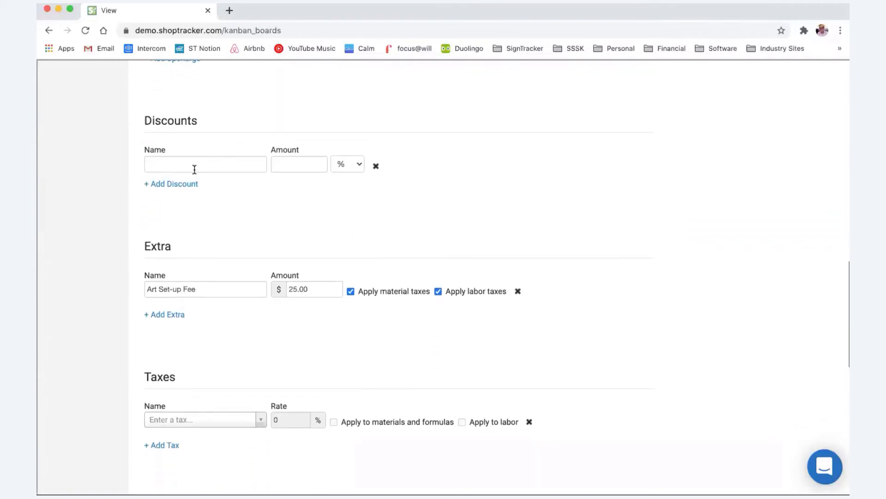
pyautogui.scroll(5, 221, 190)
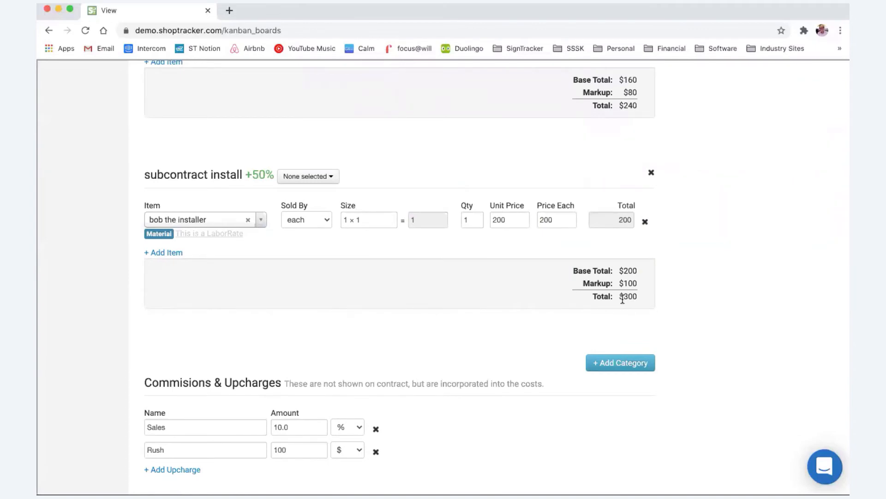
pyautogui.scroll(5, 629, 300)
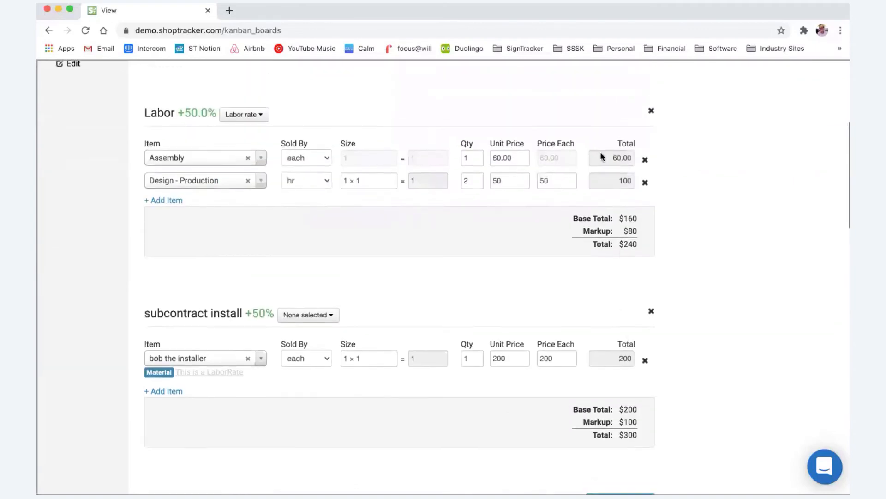
pyautogui.scroll(3, 620, 199)
pyautogui.scroll(-15, 624, 229)
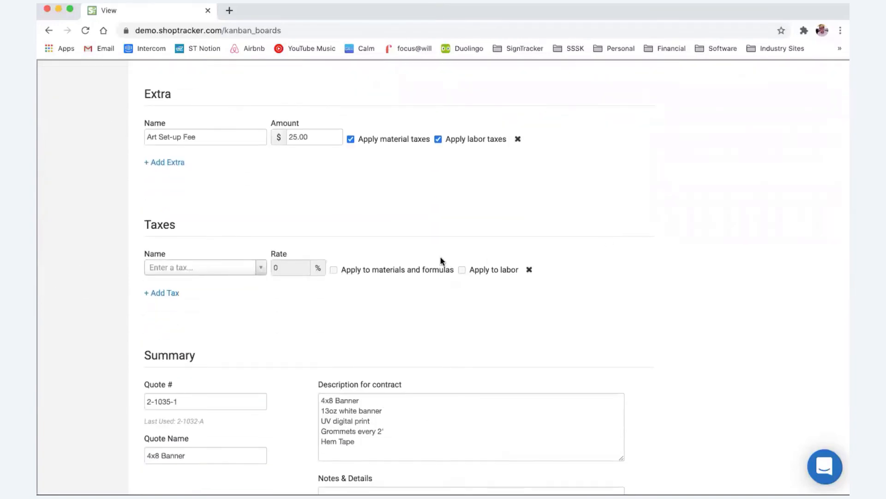
pyautogui.scroll(-3, 441, 261)
pyautogui.scroll(3, 441, 262)
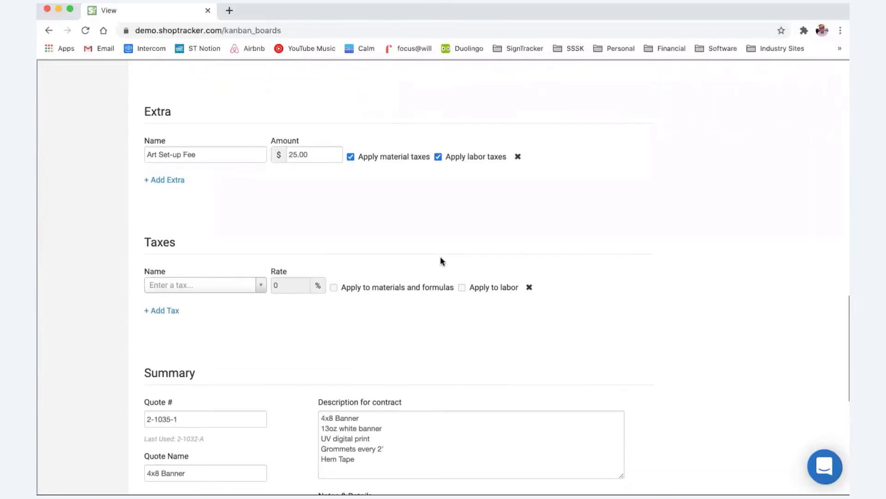
pyautogui.scroll(3, 186, 193)
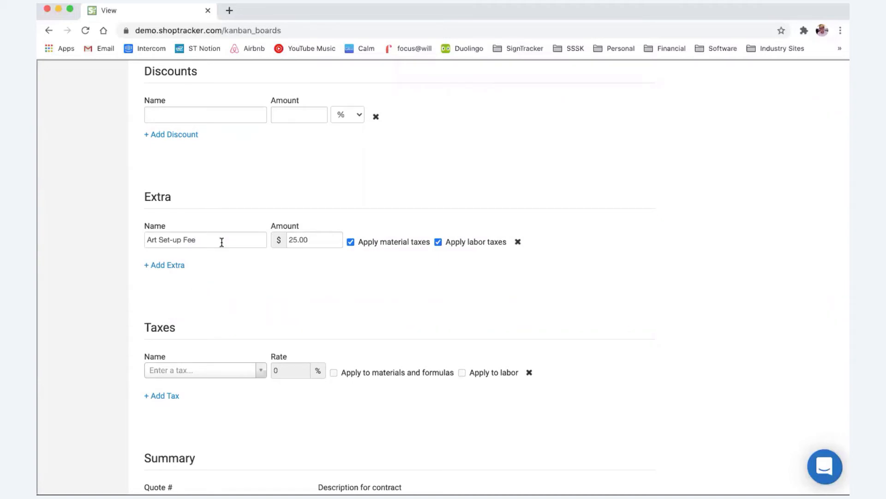
pyautogui.scroll(5, 234, 250)
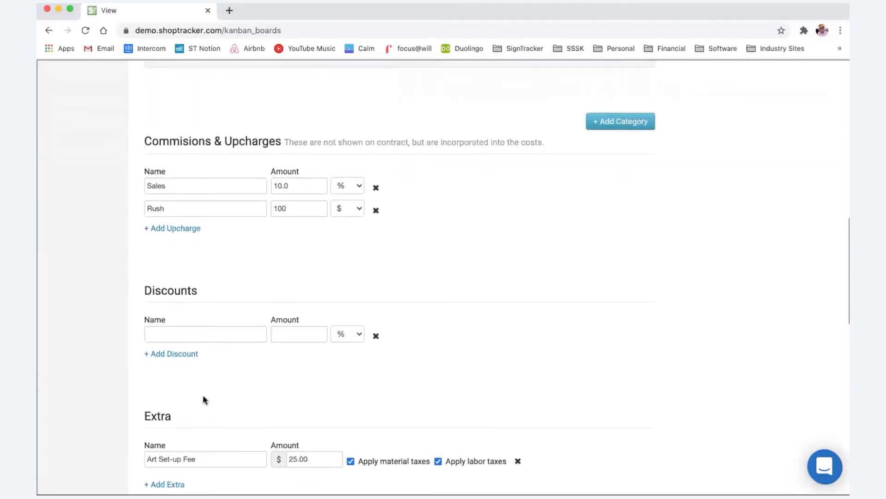
pyautogui.scroll(11, 251, 369)
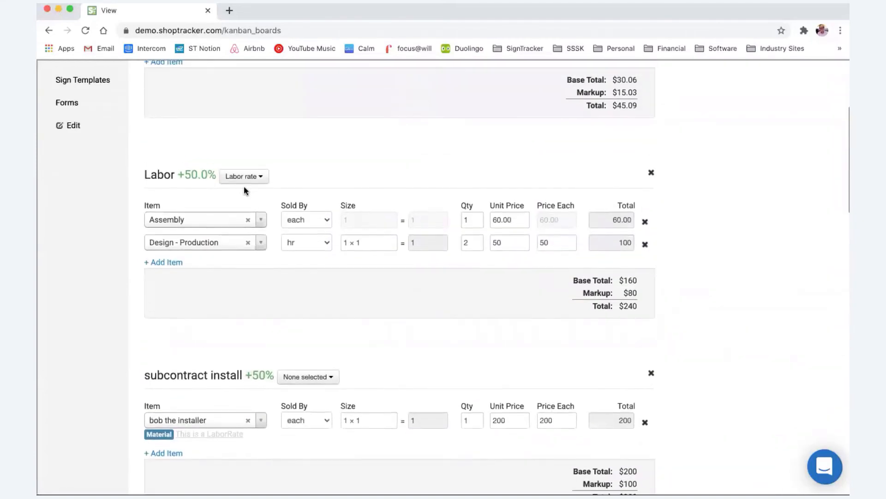
pyautogui.scroll(3, 277, 245)
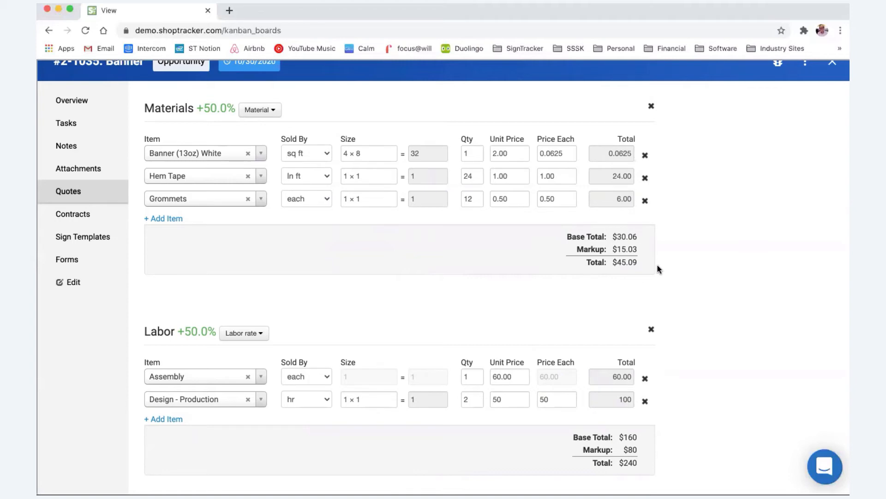
# Examine the quote's Extra, Taxes and Summary sections and compare them with the item categories above.
pyautogui.scroll(-15, 659, 269)
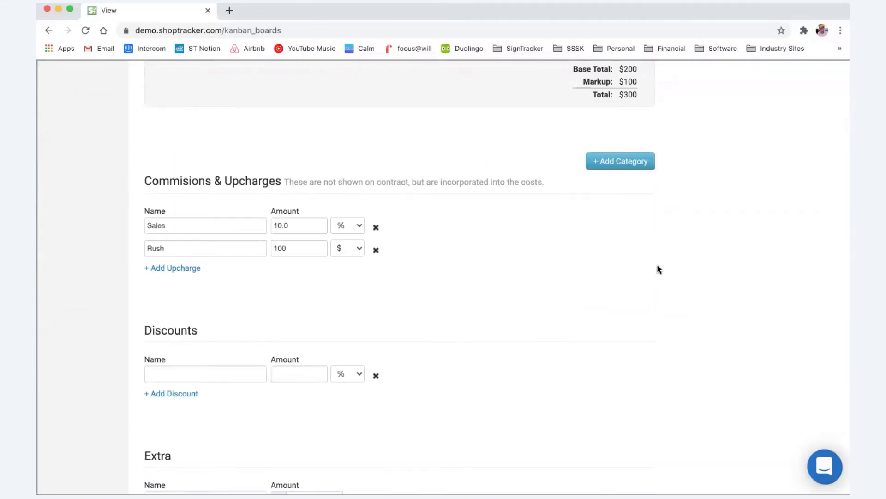
pyautogui.scroll(-4, 659, 269)
pyautogui.scroll(-4, 659, 269)
pyautogui.scroll(3, 660, 269)
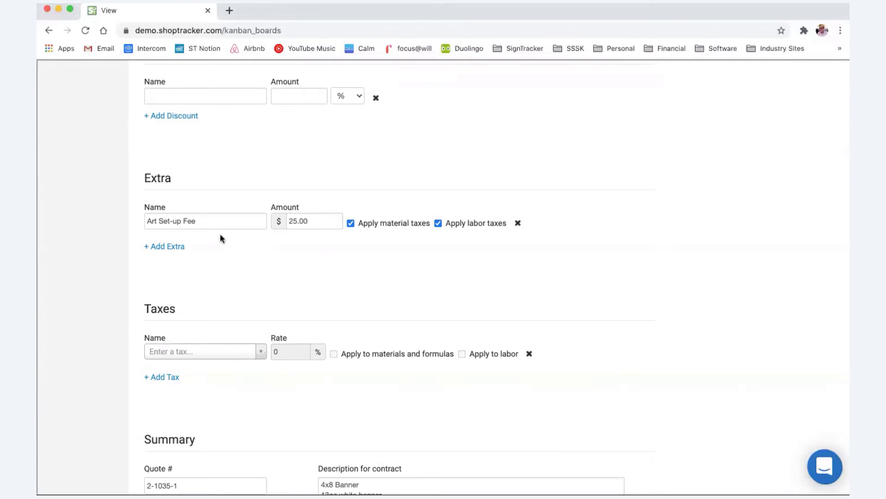
pyautogui.scroll(15, 272, 287)
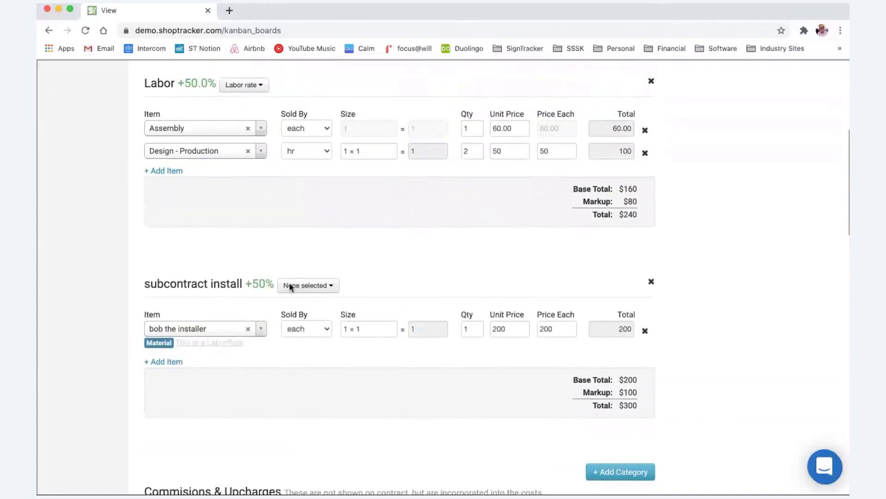
pyautogui.scroll(3, 739, 211)
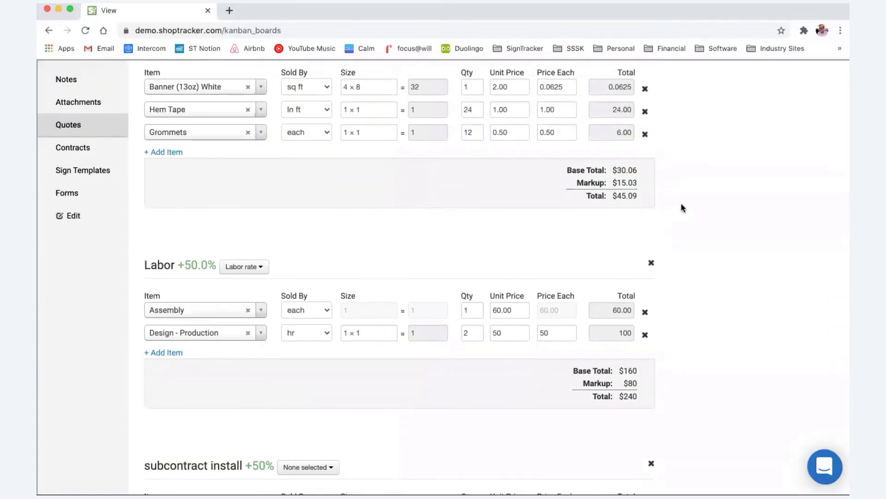
pyautogui.scroll(-2, 683, 206)
pyautogui.scroll(-12, 682, 208)
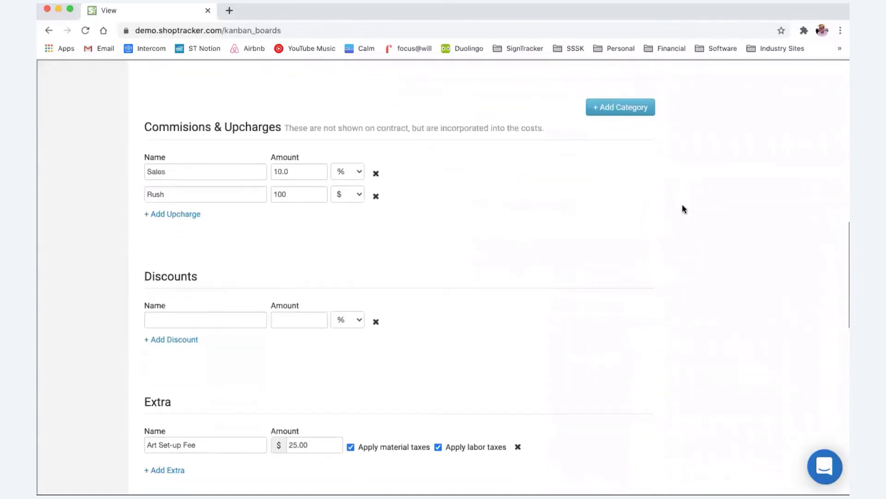
pyautogui.scroll(-6, 682, 209)
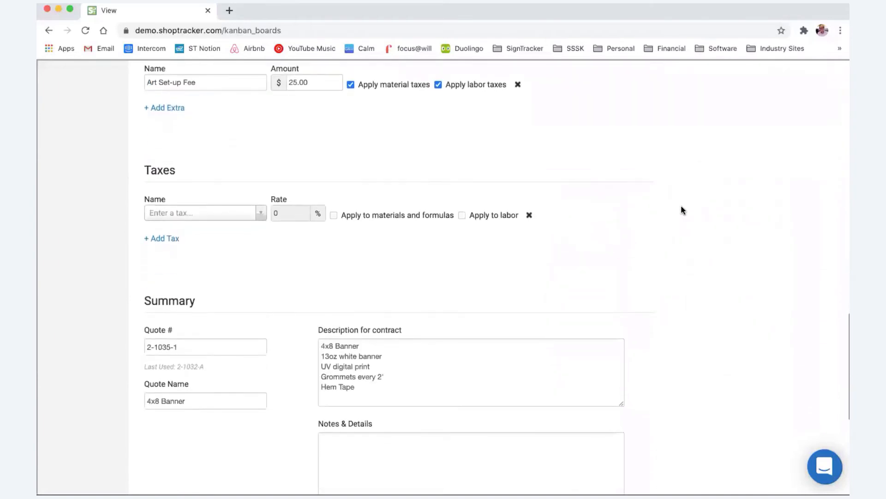
pyautogui.scroll(1, 682, 210)
pyautogui.scroll(2, 682, 210)
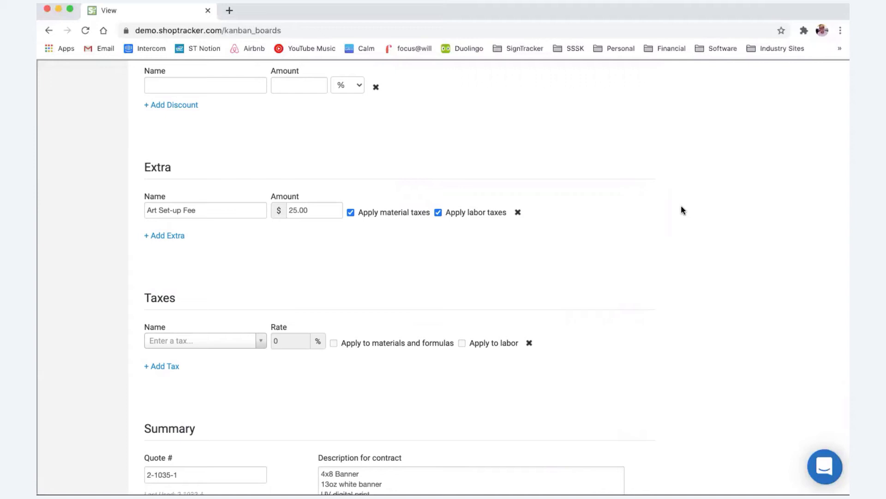
pyautogui.scroll(-3, 314, 358)
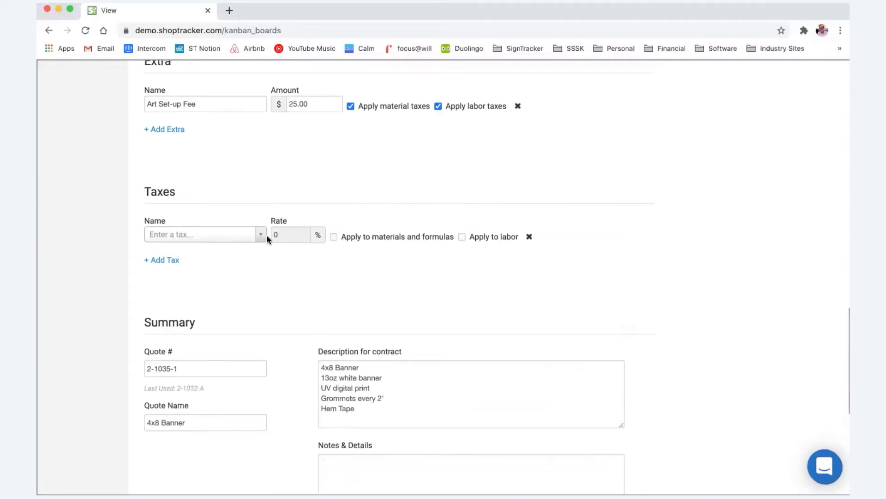
# Apply the Local tax to the quote and add an "Install" line at the end of the contract description.
pyautogui.click(260, 235)
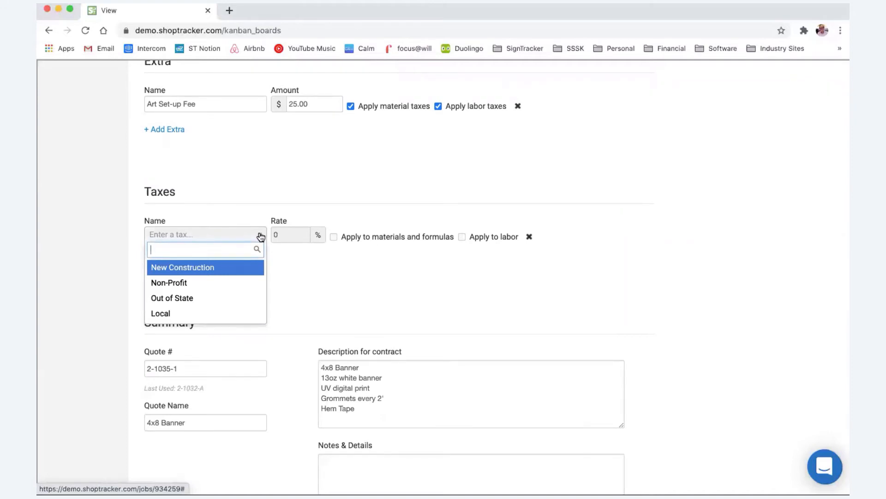
pyautogui.click(191, 313)
pyautogui.scroll(-5, 281, 292)
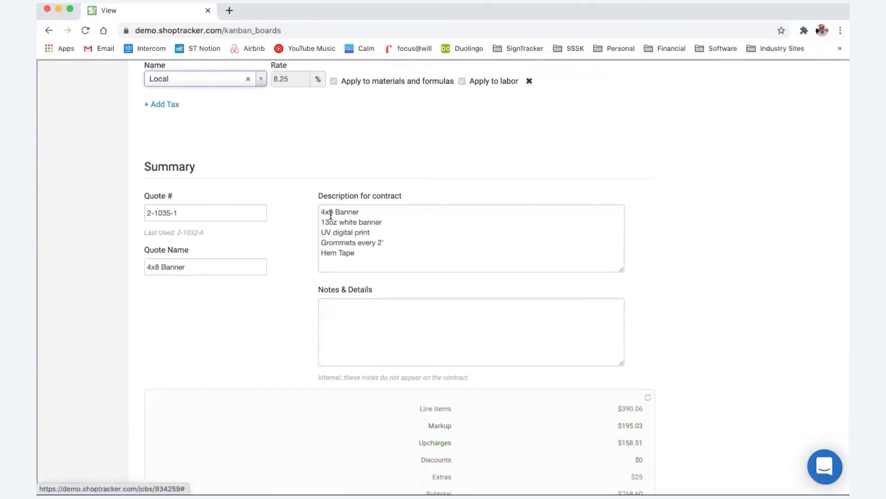
pyautogui.moveTo(321, 212); pyautogui.dragTo(365, 259)
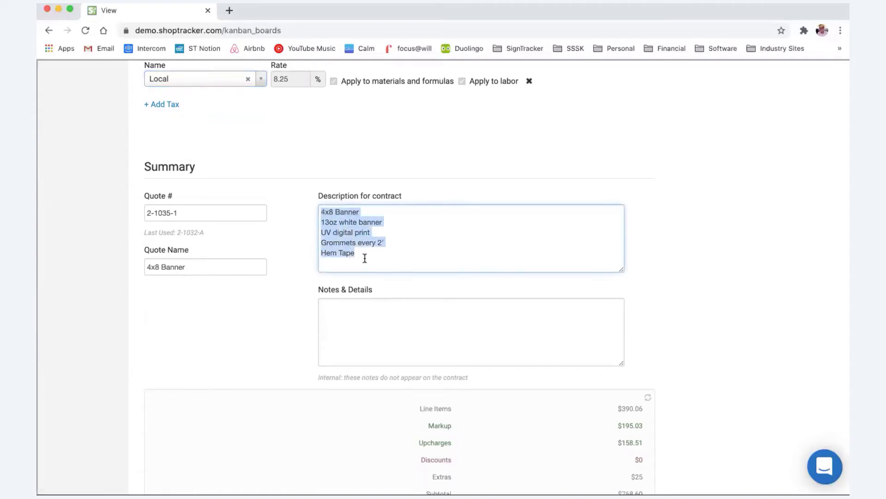
pyautogui.click(365, 259)
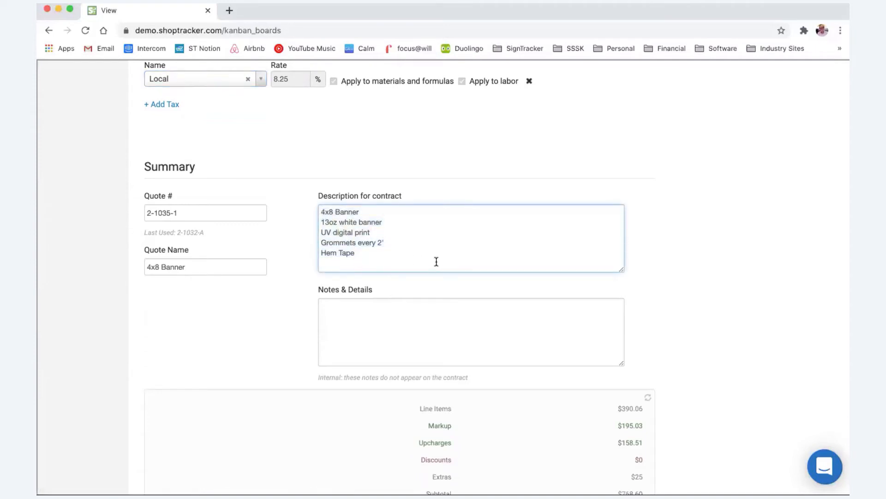
pyautogui.press('Return')
pyautogui.write('Install')
# Save the finished quote without internal notes and review its line items, totals and contract description.
pyautogui.click(378, 318)
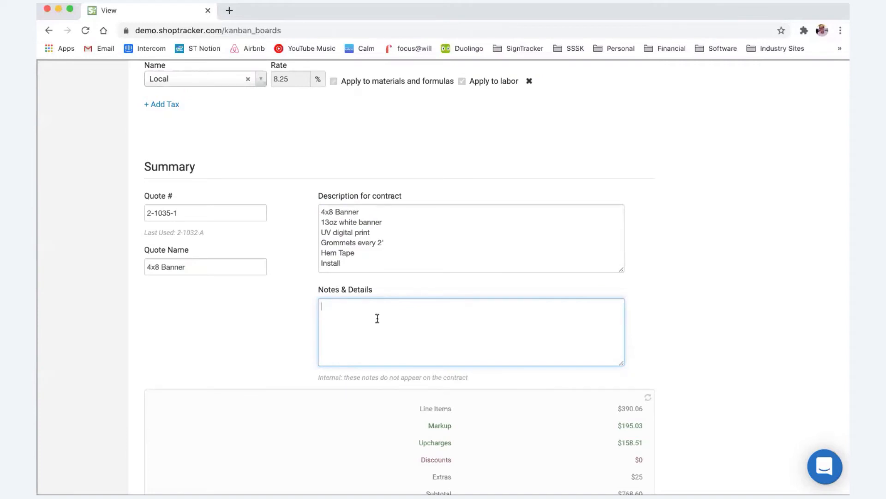
pyautogui.scroll(-5, 377, 318)
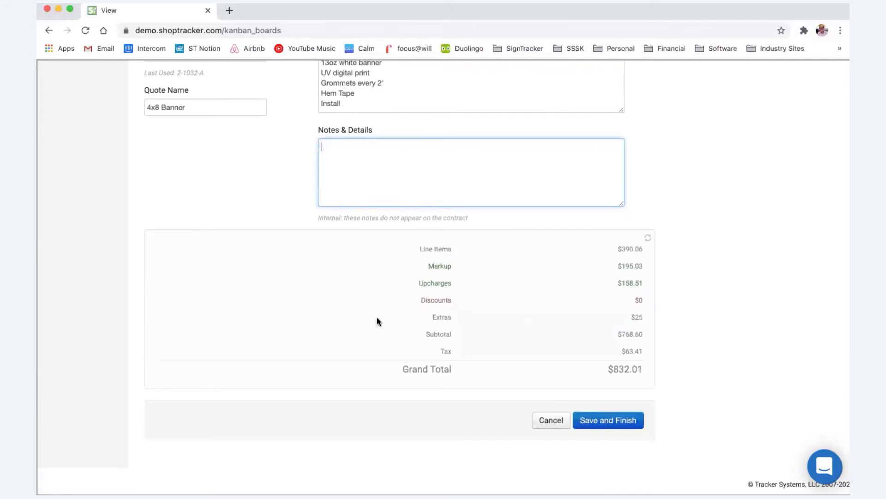
pyautogui.click(604, 421)
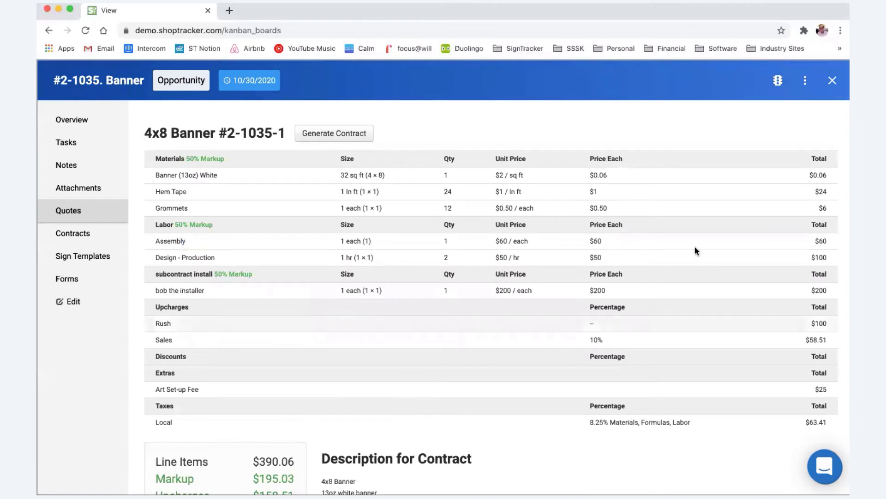
pyautogui.scroll(-5, 465, 356)
pyautogui.scroll(-2, 466, 357)
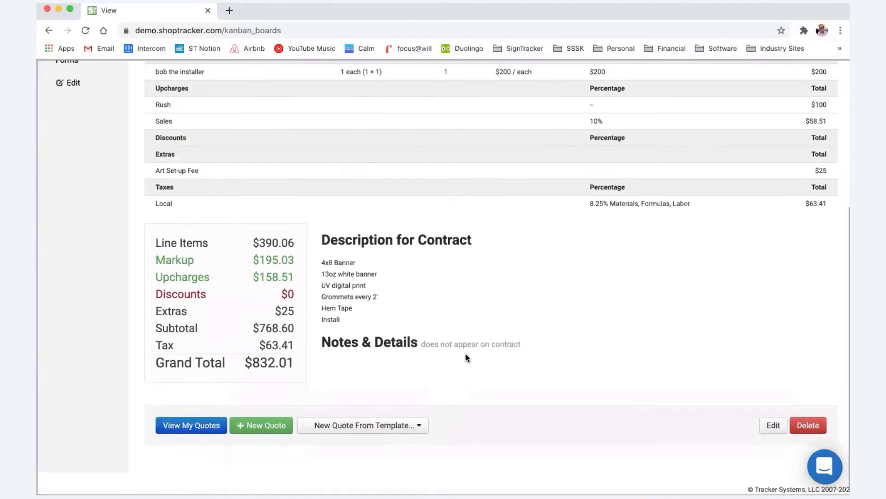
pyautogui.scroll(9, 464, 354)
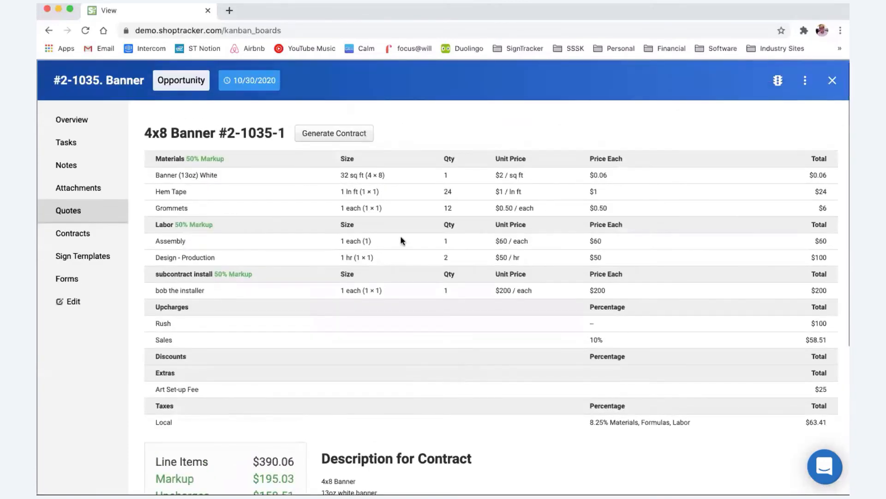
# Generate a contract from the 4x8 Banner quote, enter "thanks" as the contract note, and save it.
pyautogui.click(337, 134)
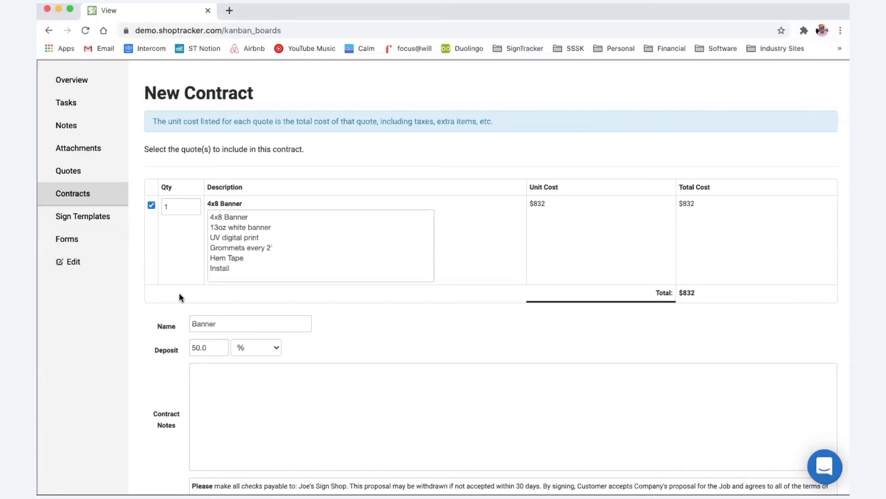
pyautogui.scroll(-2, 203, 313)
pyautogui.click(232, 335)
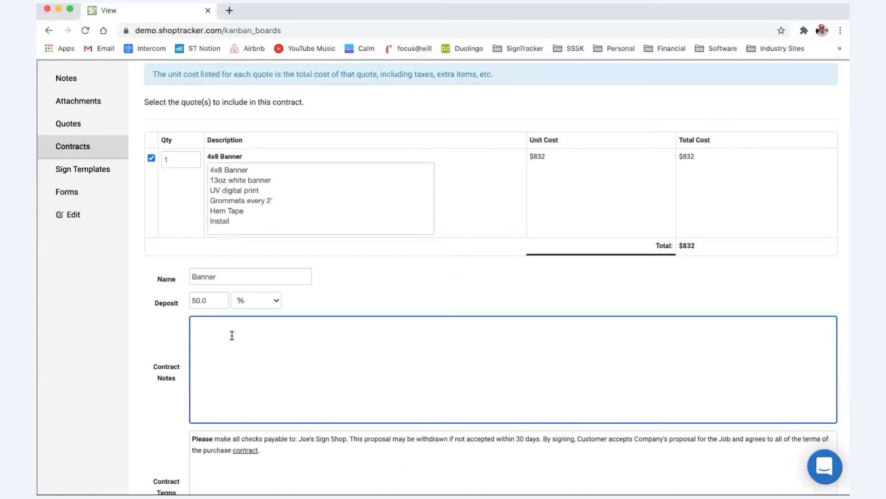
pyautogui.write('thanks')
pyautogui.scroll(-5, 614, 439)
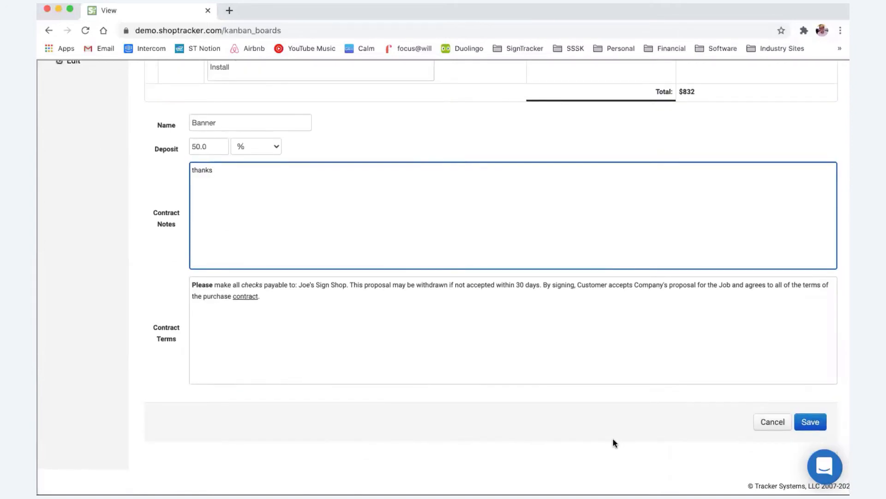
pyautogui.click(811, 422)
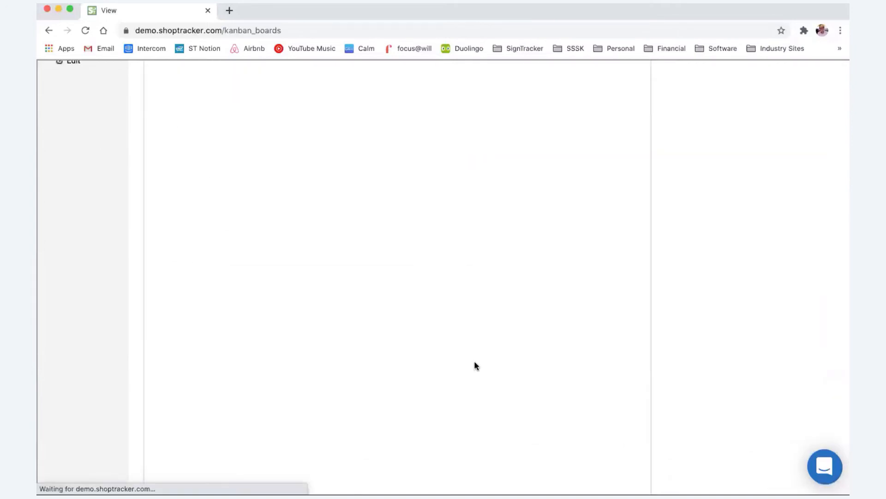
# Examine the draft contract's layout, item description, cost breakdown, notes and available status and PDF options.
pyautogui.scroll(4, 395, 382)
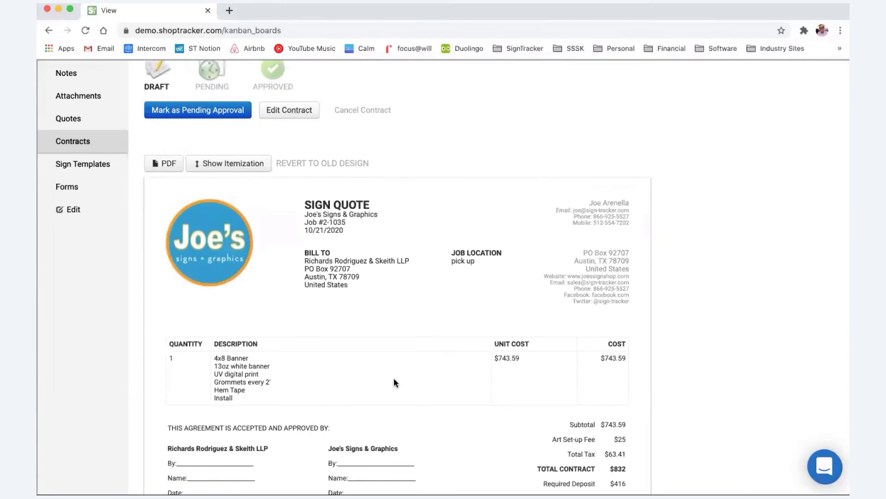
pyautogui.scroll(-5, 395, 382)
pyautogui.scroll(4, 395, 382)
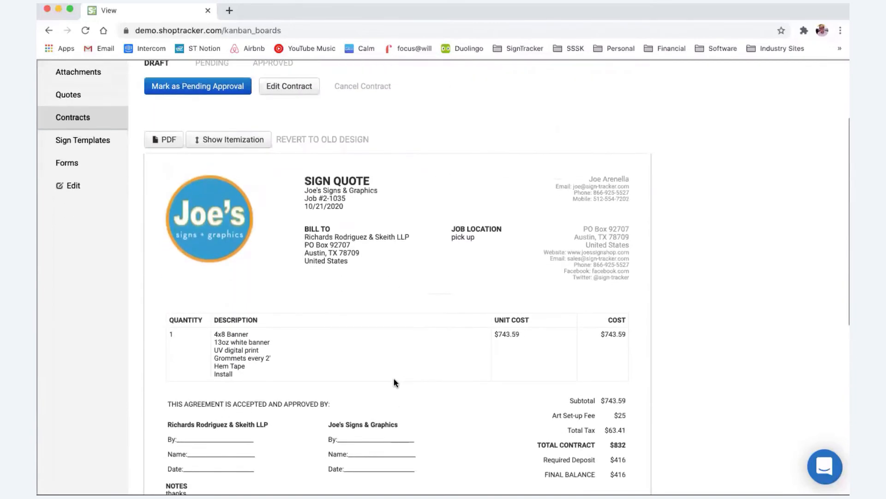
pyautogui.scroll(1, 394, 382)
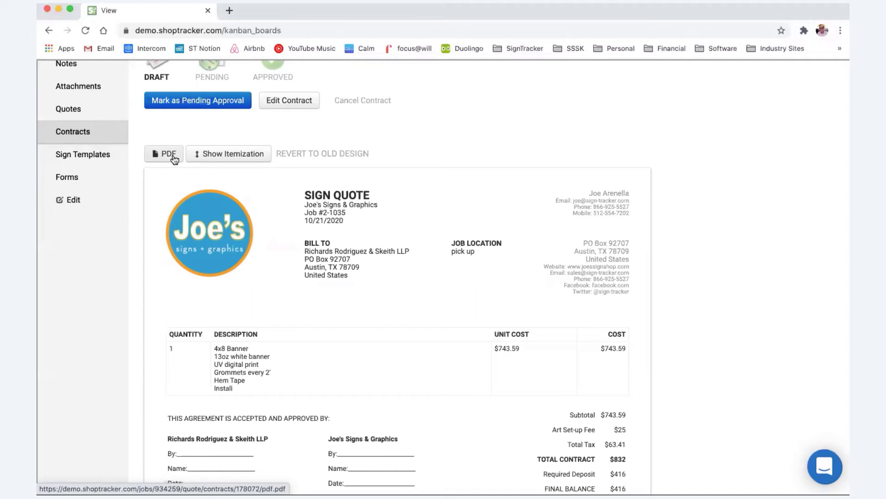
pyautogui.scroll(3, 174, 160)
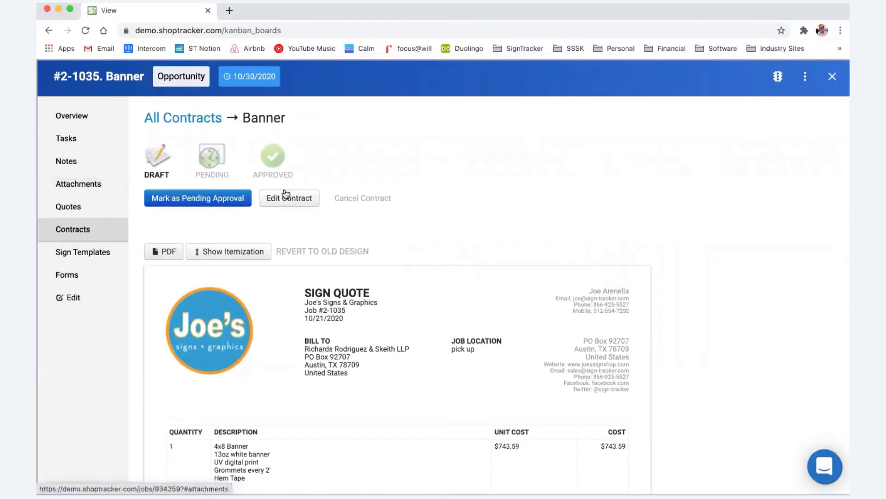
pyautogui.scroll(-3, 384, 186)
pyautogui.scroll(2, 385, 188)
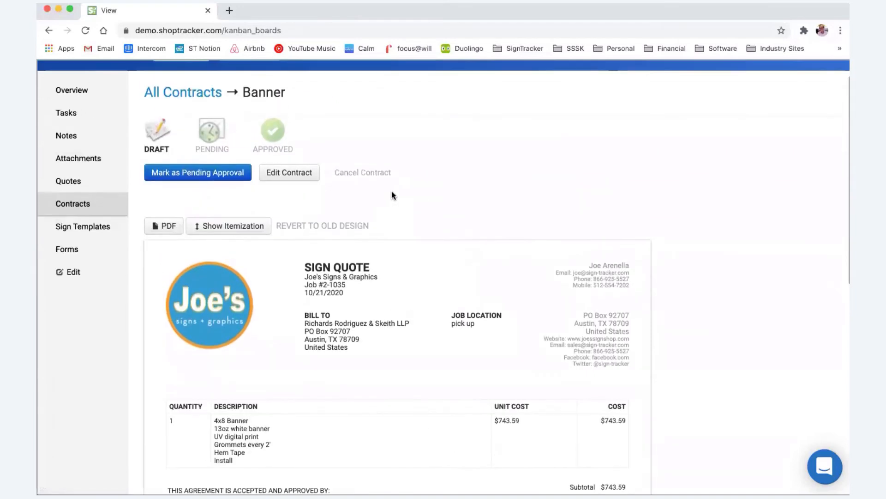
pyautogui.scroll(1, 391, 191)
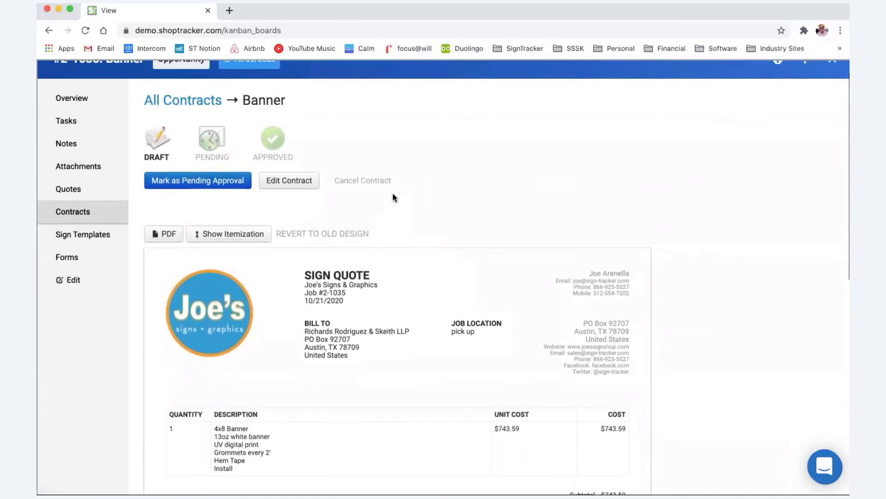
# Advance the Banner contract from draft to pending approval and mark it as approved.
pyautogui.click(215, 184)
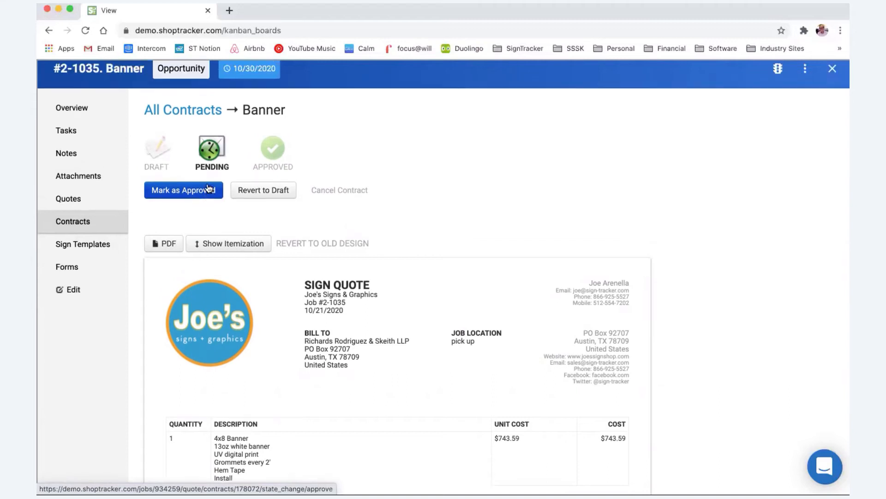
pyautogui.scroll(1, 214, 187)
pyautogui.scroll(-1, 380, 175)
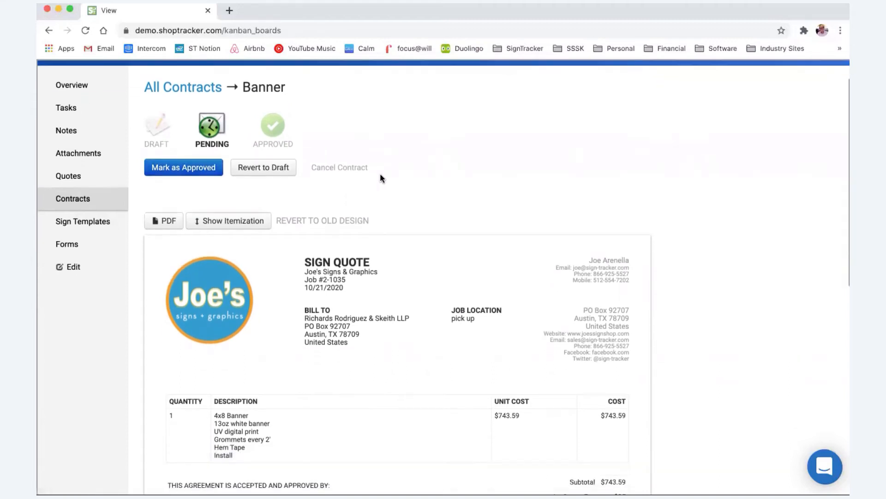
pyautogui.scroll(1, 382, 175)
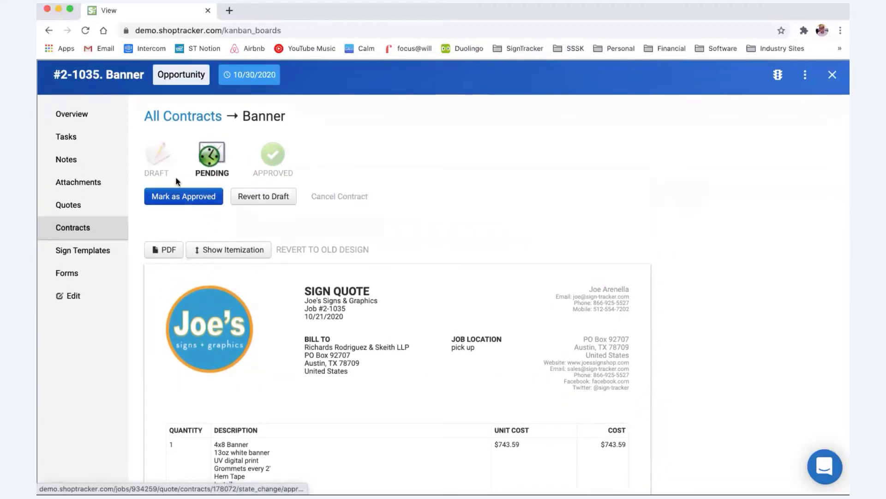
pyautogui.click(184, 197)
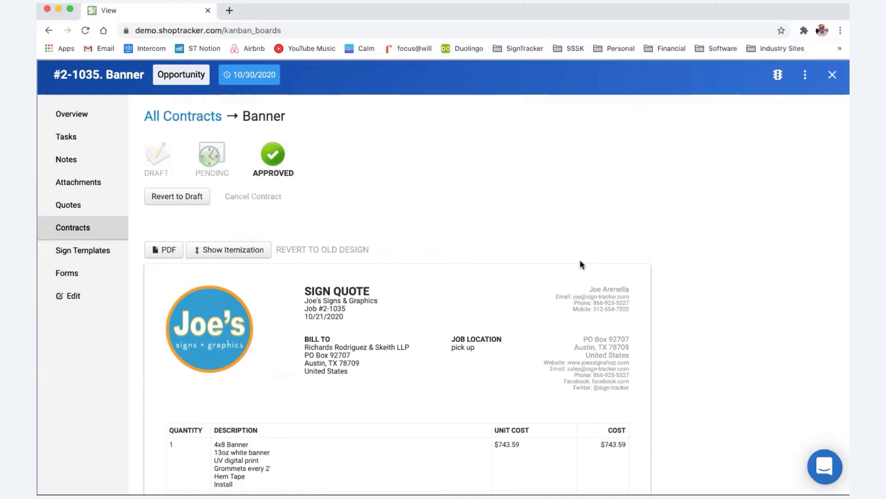
# Review the approved contract's bill-to details, item description, signature area, required deposit and balance.
pyautogui.scroll(-3, 462, 254)
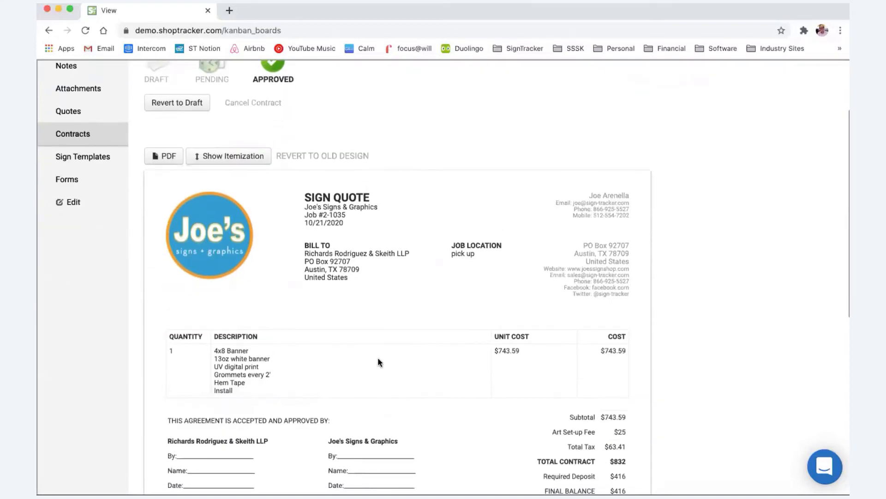
pyautogui.scroll(3, 378, 358)
pyautogui.scroll(1, 379, 363)
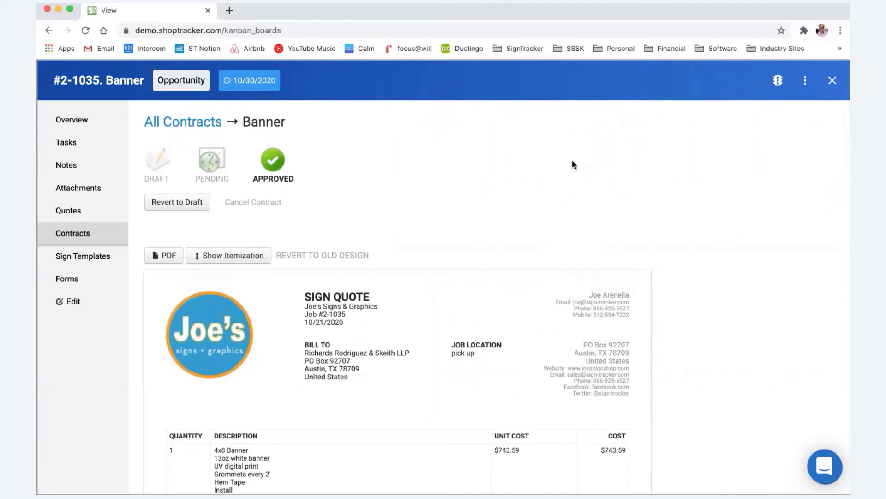
pyautogui.scroll(-3, 572, 164)
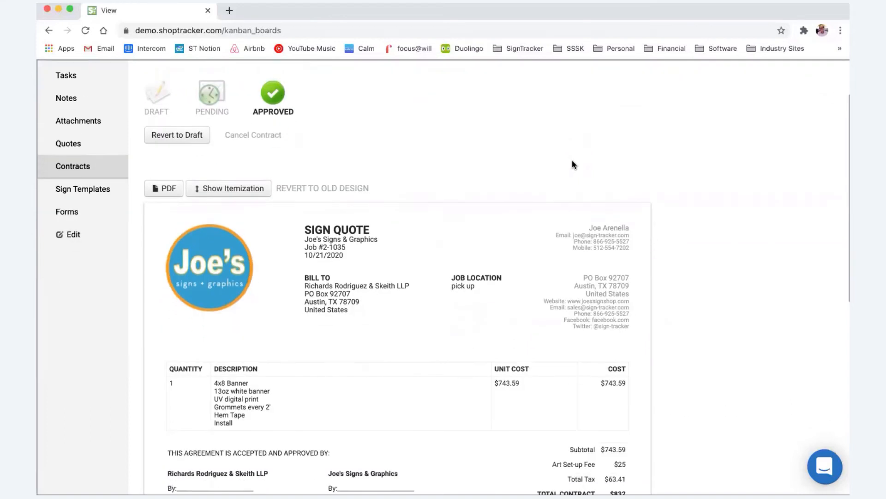
pyautogui.moveTo(304, 286); pyautogui.dragTo(368, 317)
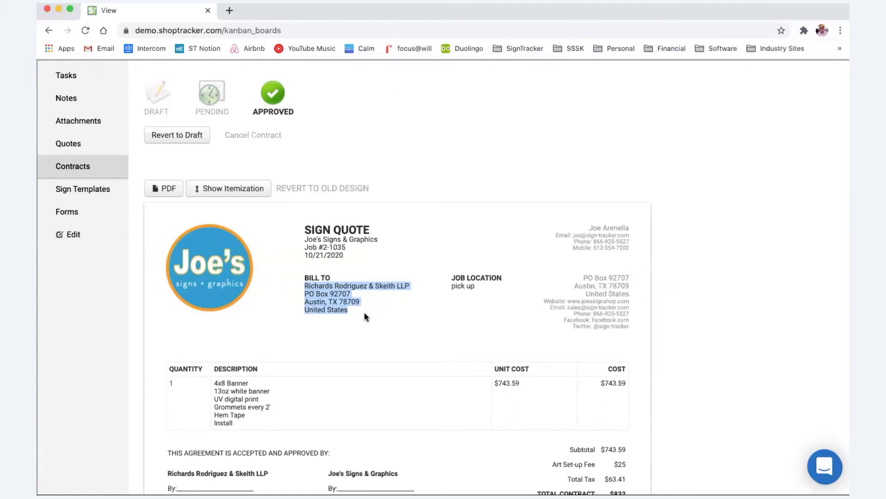
pyautogui.scroll(-3, 407, 319)
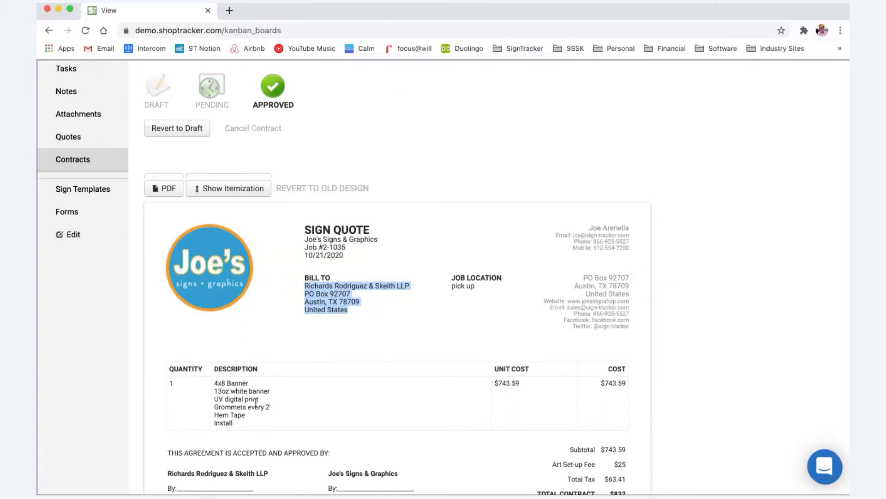
pyautogui.scroll(-5, 498, 436)
pyautogui.scroll(6, 492, 417)
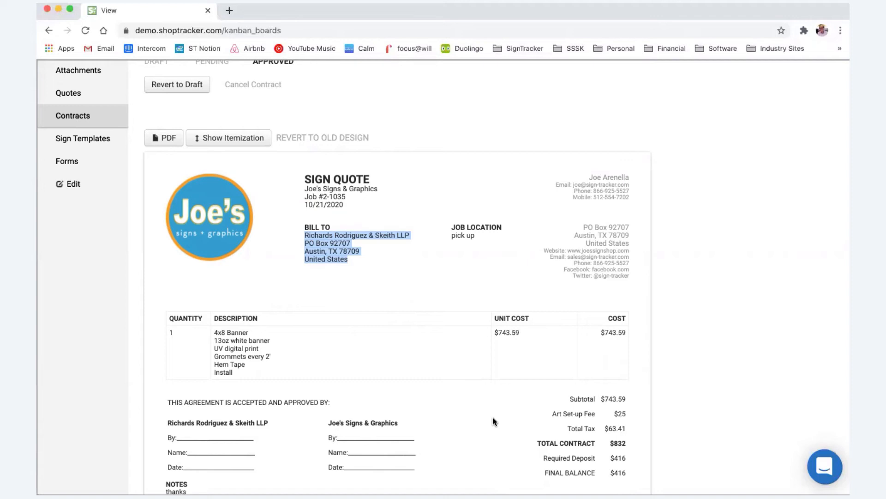
pyautogui.scroll(3, 493, 418)
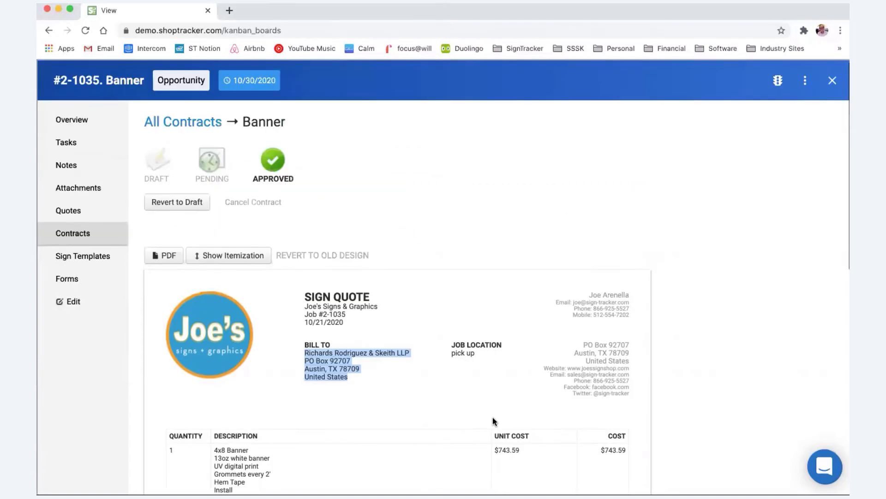
# Close the Banner job and open the Quoting setup.
pyautogui.click(827, 82)
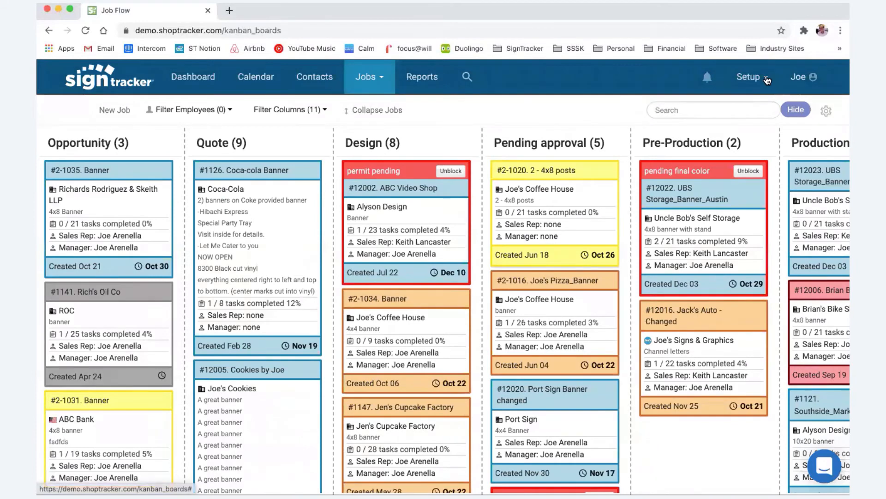
pyautogui.click(767, 80)
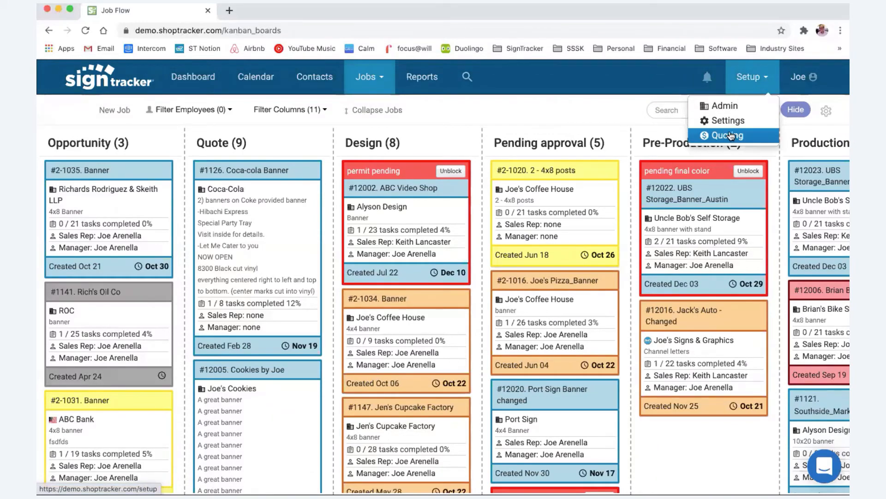
pyautogui.click(731, 135)
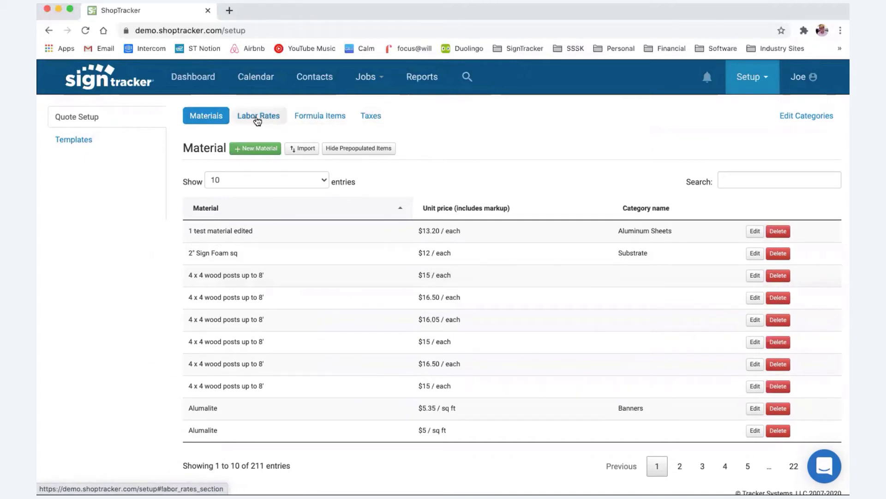
# Show 50 entries in the quote setup's labor rates list and examine the rates, unit prices and categories.
pyautogui.click(253, 118)
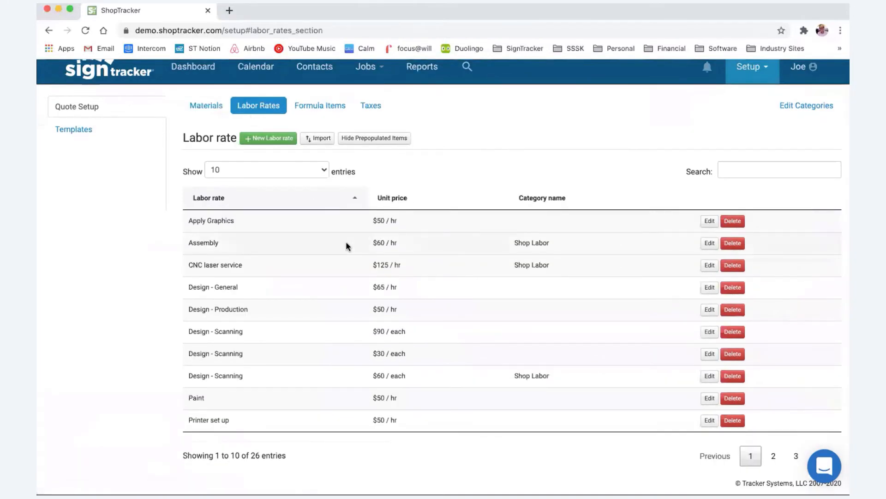
pyautogui.click(311, 170)
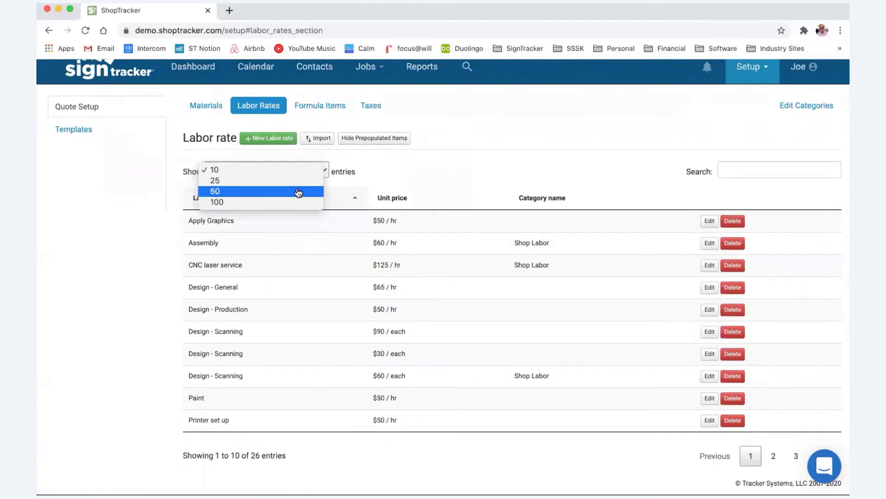
pyautogui.click(299, 191)
pyautogui.scroll(-10, 313, 229)
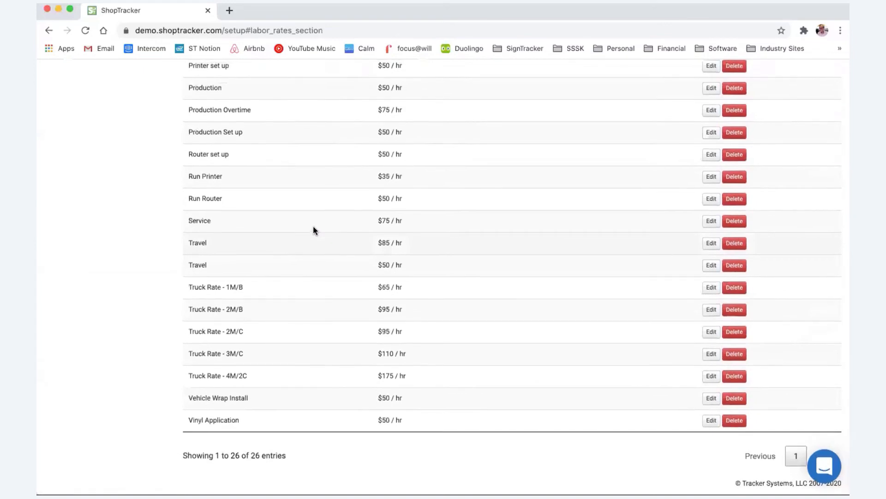
pyautogui.scroll(10, 313, 229)
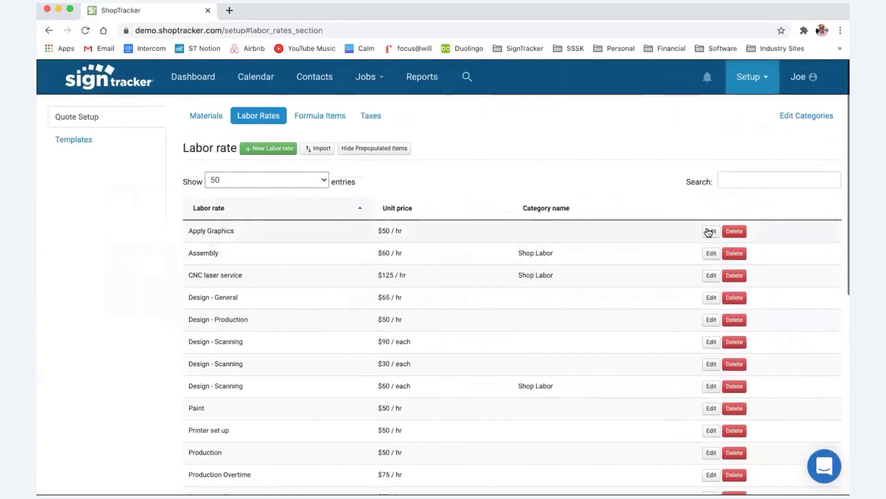
pyautogui.scroll(-4, 711, 375)
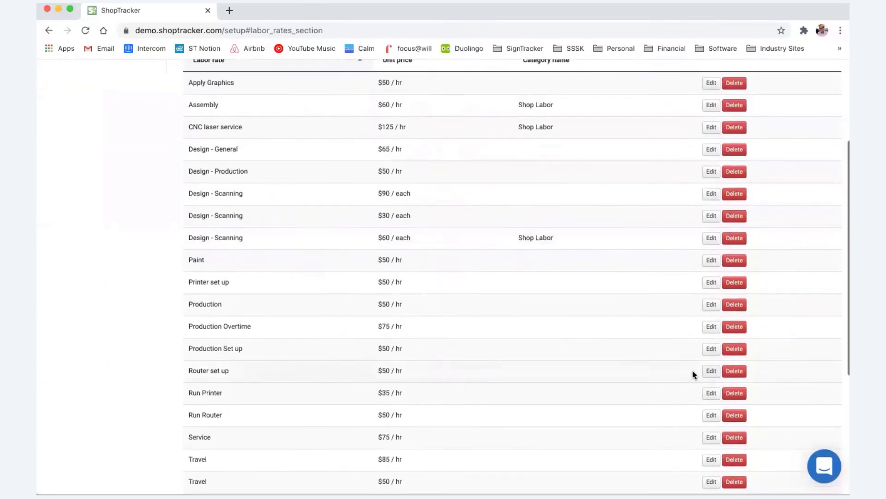
pyautogui.scroll(-4, 621, 356)
pyautogui.scroll(8, 622, 356)
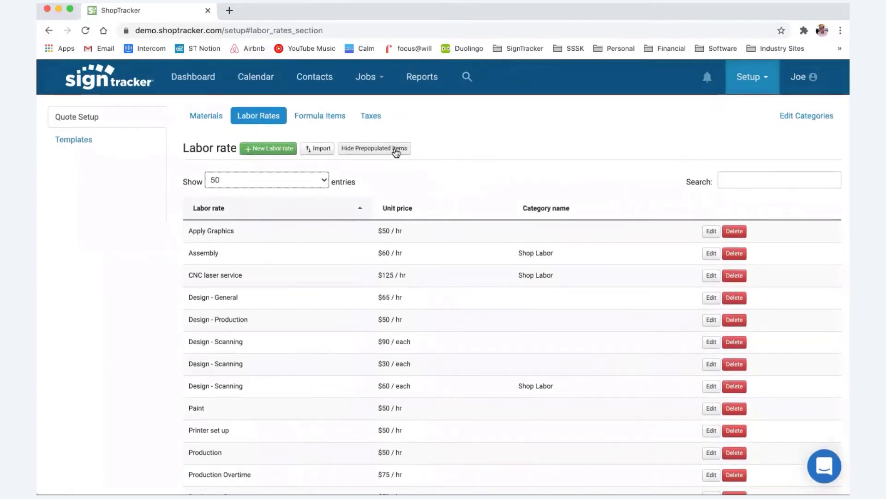
# Hide the prepopulated labor rates and restore the hidden items.
pyautogui.click(396, 152)
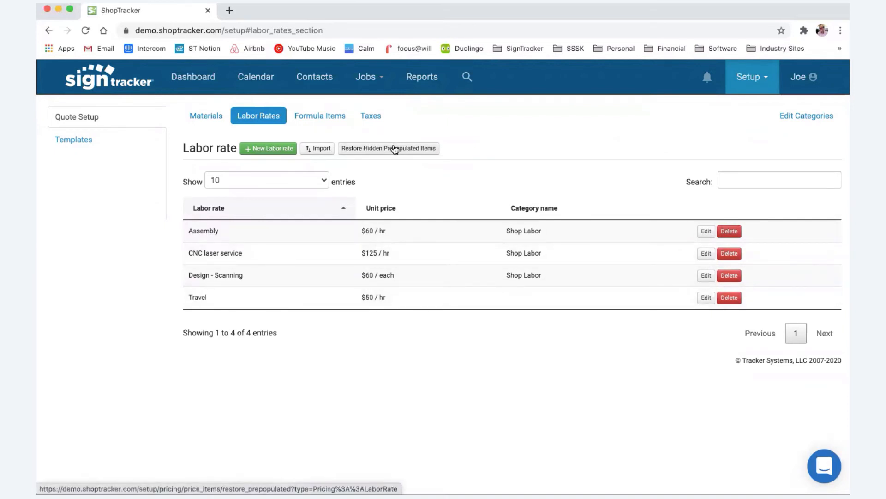
pyautogui.click(394, 148)
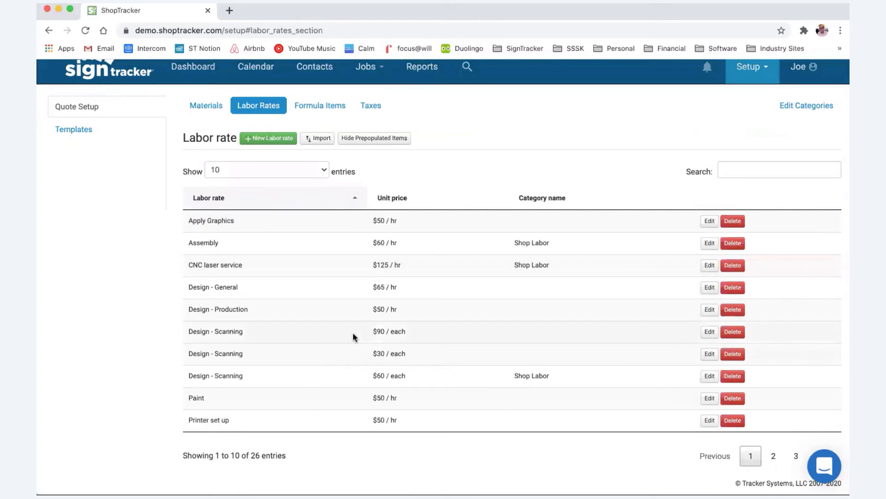
pyautogui.scroll(1, 353, 333)
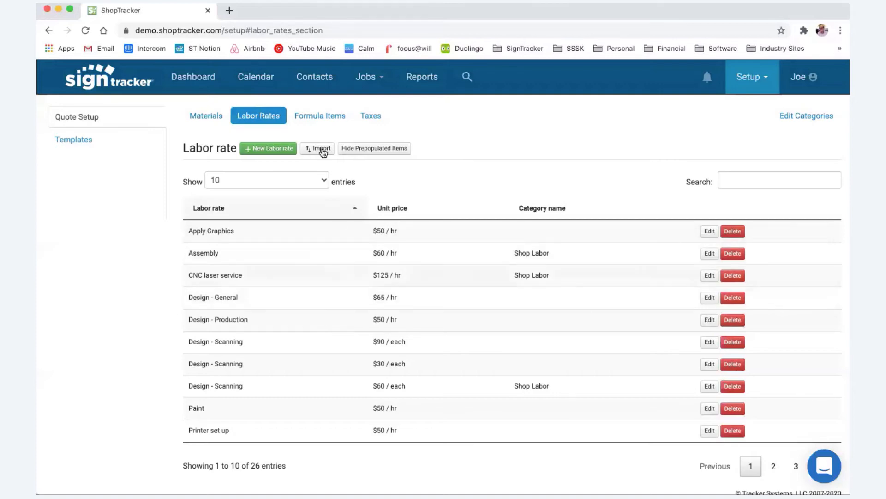
# Show 100 entries in the formula items list and examine the items, unit prices and categories.
pyautogui.click(325, 115)
pyautogui.scroll(1, 315, 266)
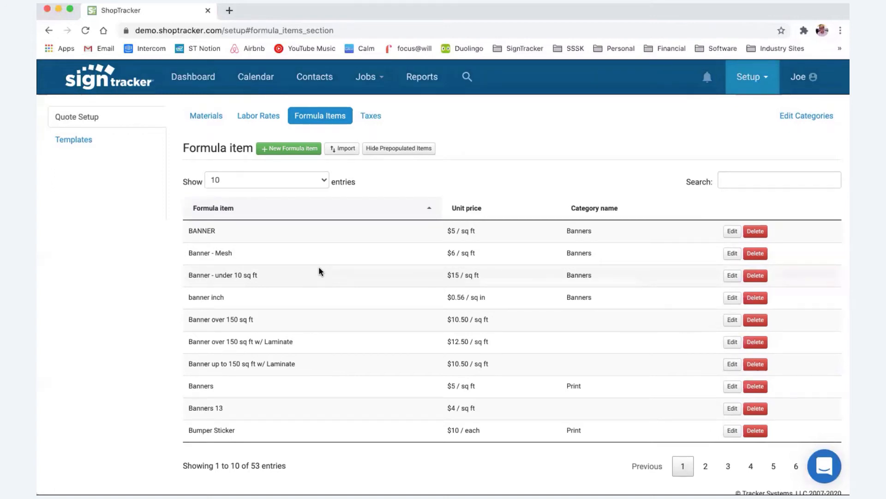
pyautogui.scroll(-1, 318, 268)
pyautogui.scroll(1, 307, 274)
pyautogui.click(317, 181)
pyautogui.click(287, 213)
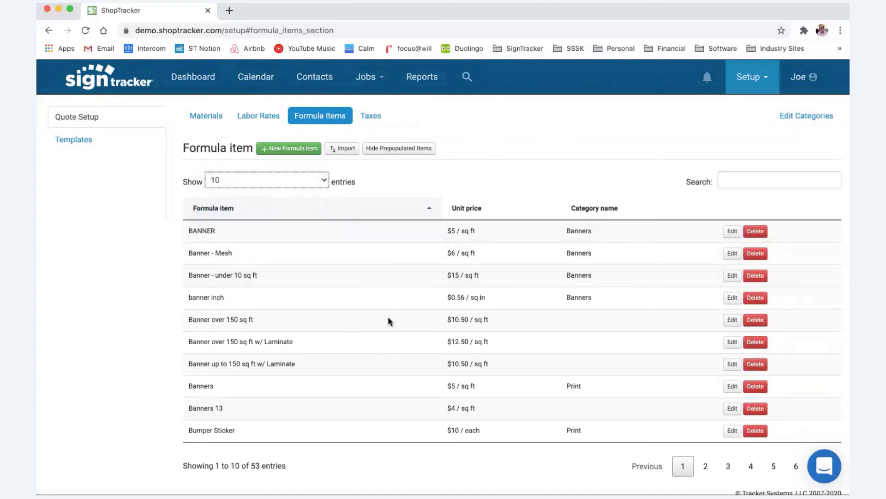
pyautogui.scroll(-10, 390, 316)
pyautogui.scroll(-4, 390, 317)
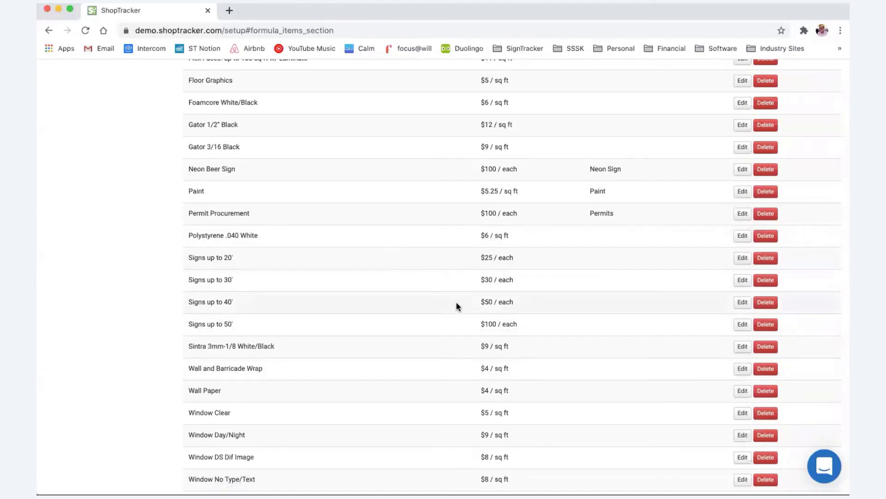
pyautogui.scroll(5, 455, 303)
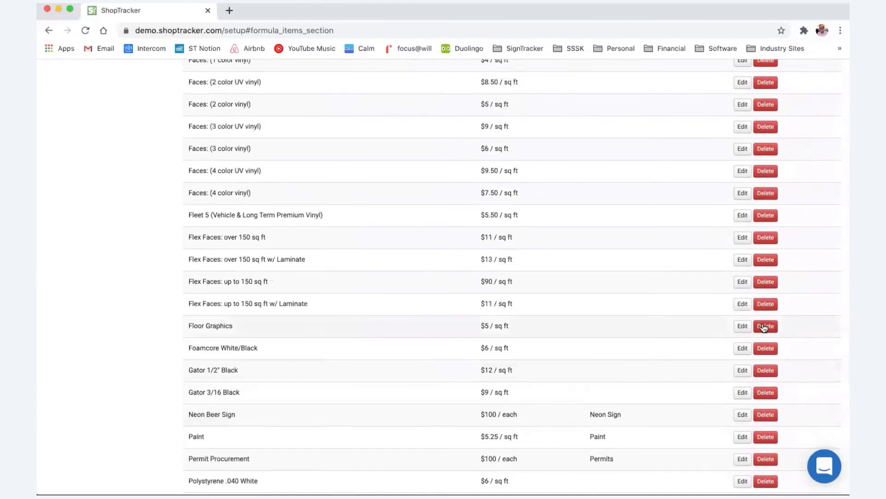
pyautogui.scroll(2, 343, 310)
pyautogui.scroll(5, 344, 311)
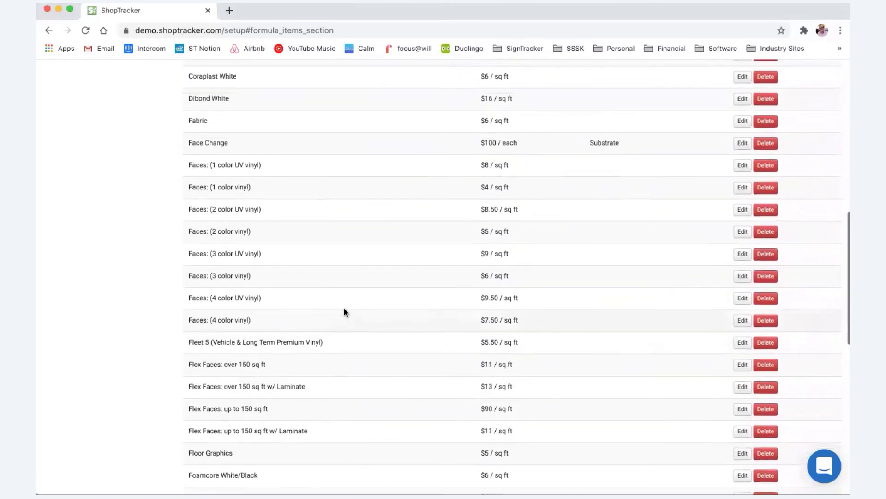
pyautogui.scroll(3, 344, 309)
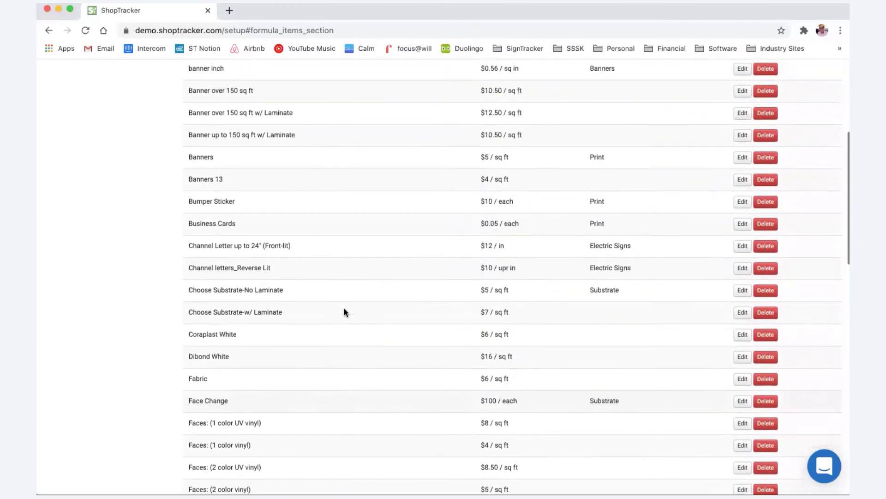
pyautogui.scroll(4, 352, 324)
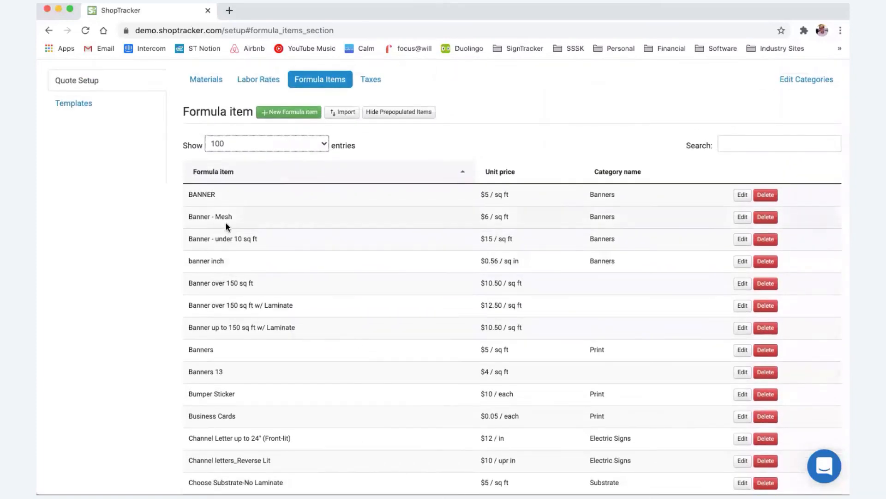
# Examine the Banner - Mesh formula item's category, unit price, variable pricing tiers and unit, and close it without saving.
pyautogui.click(741, 217)
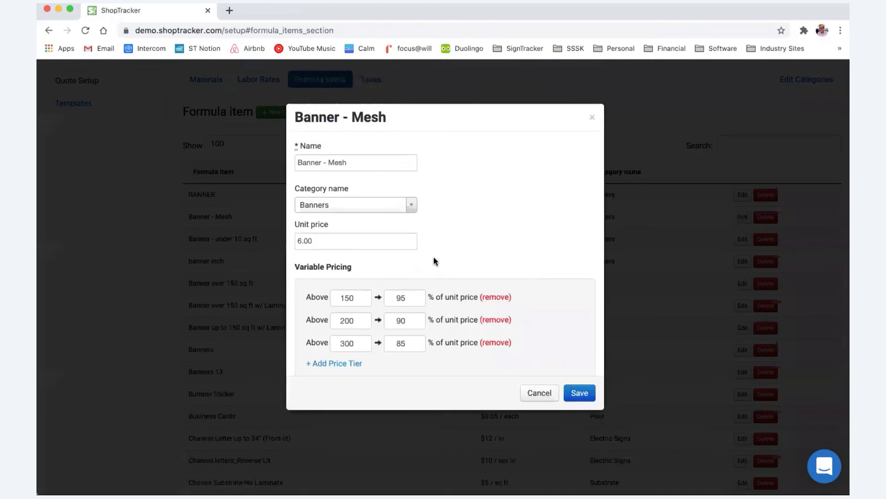
pyautogui.scroll(-3, 413, 281)
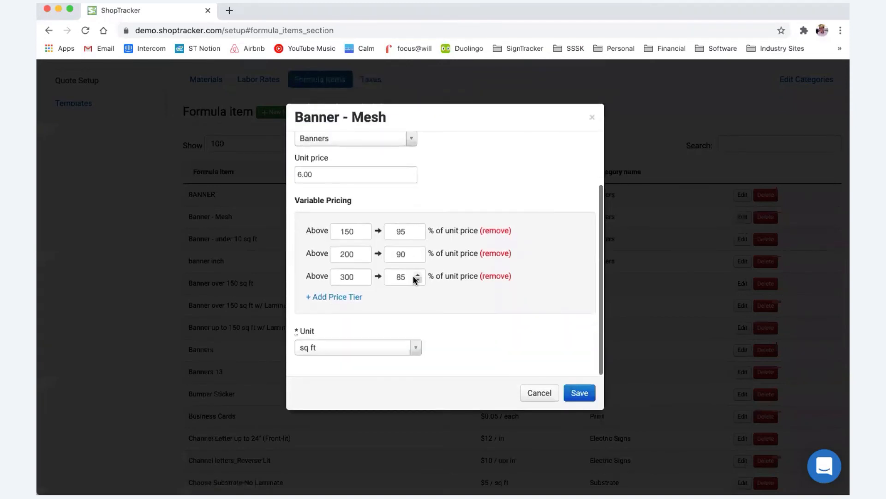
pyautogui.scroll(3, 413, 276)
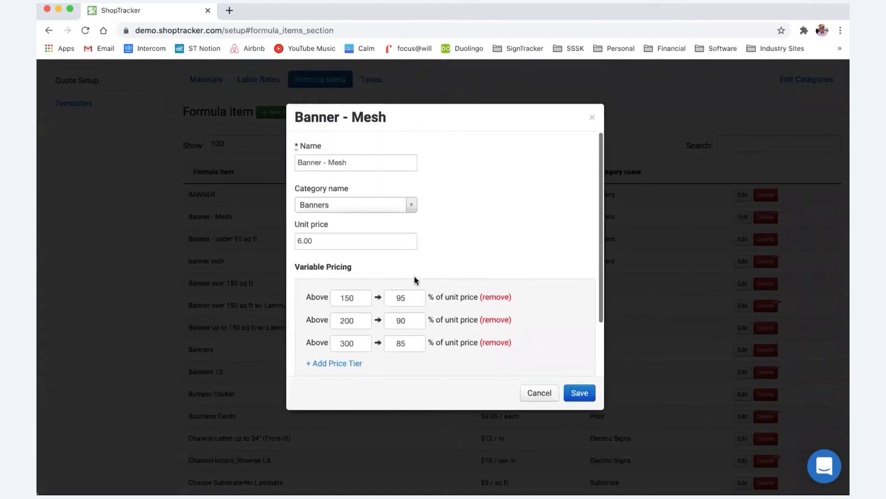
pyautogui.scroll(-2, 414, 276)
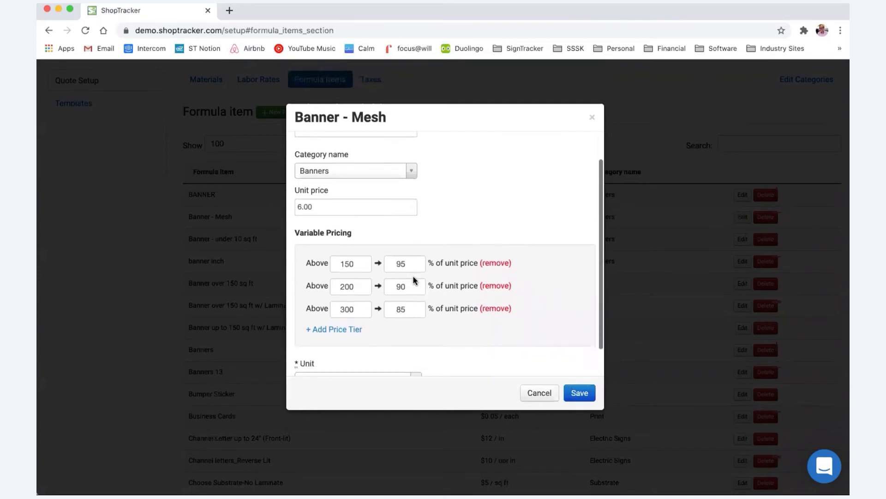
pyautogui.scroll(2, 414, 276)
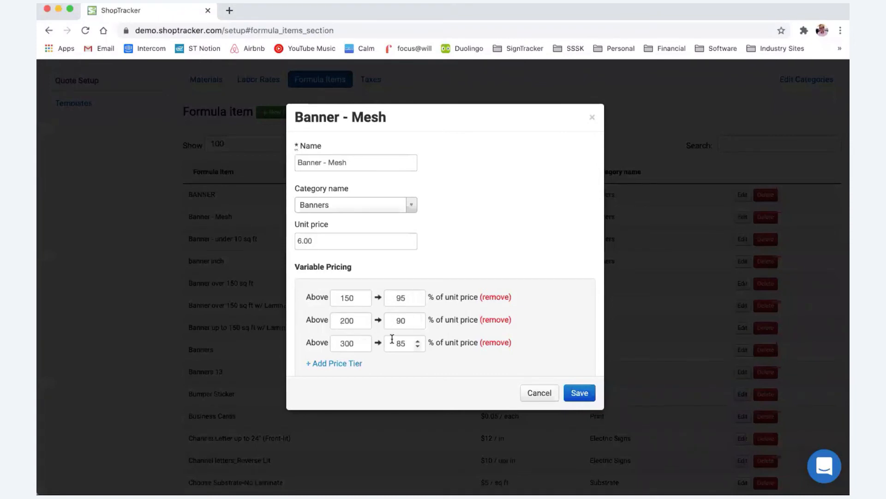
pyautogui.scroll(-2, 392, 354)
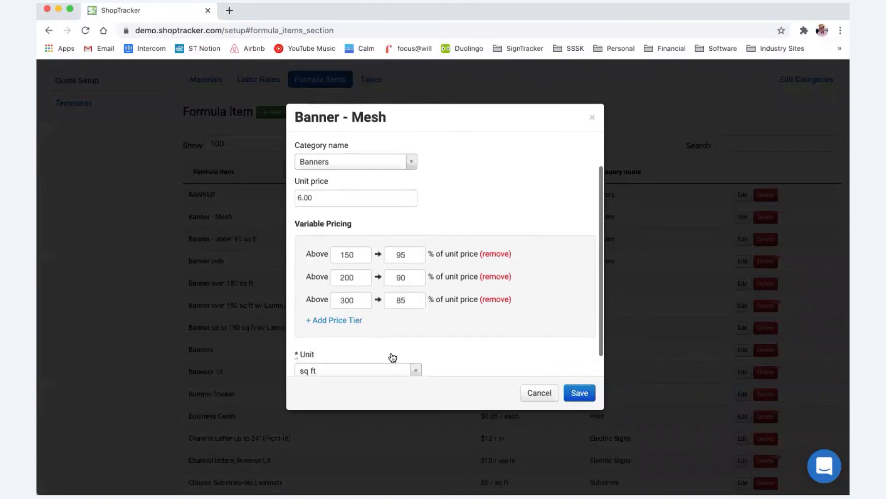
pyautogui.scroll(-1, 350, 326)
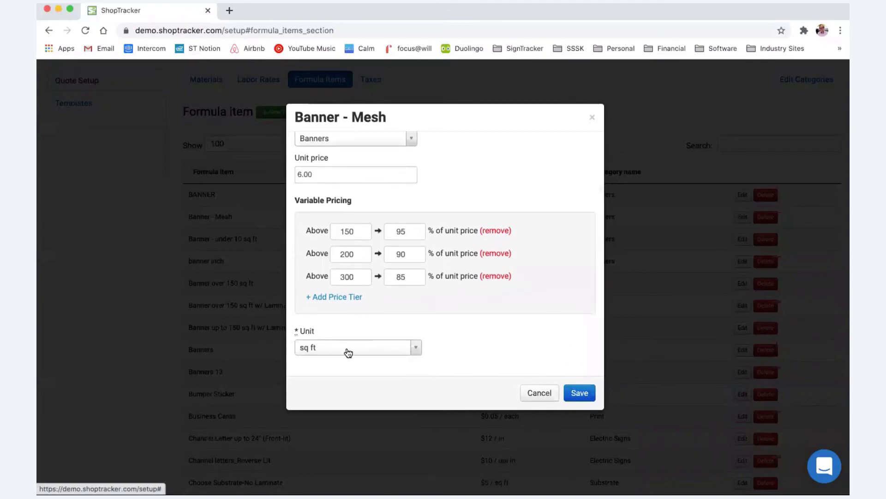
pyautogui.scroll(3, 347, 352)
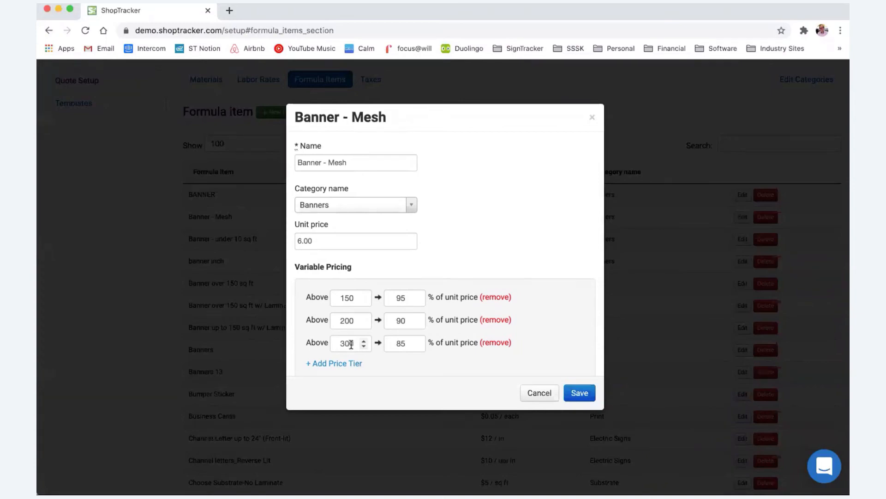
pyautogui.scroll(-3, 350, 347)
pyautogui.click(535, 396)
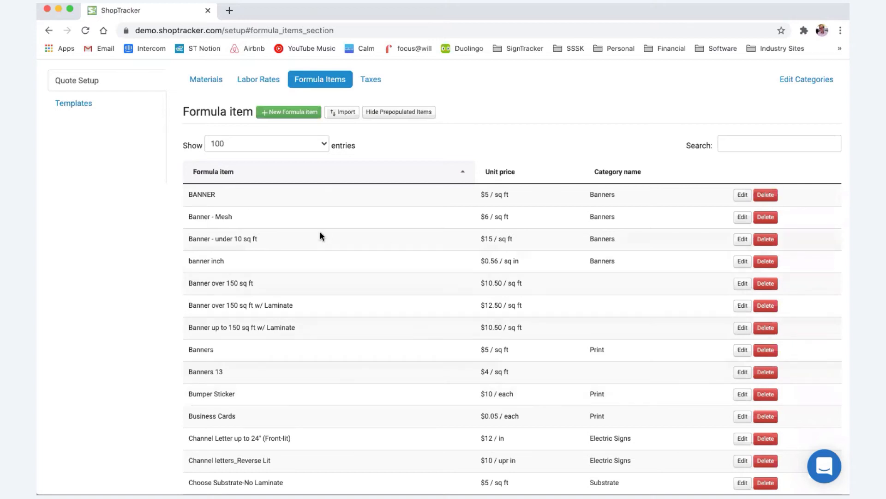
# Start a materials import and load the MaterialUpload.csv file into the table.
pyautogui.click(215, 81)
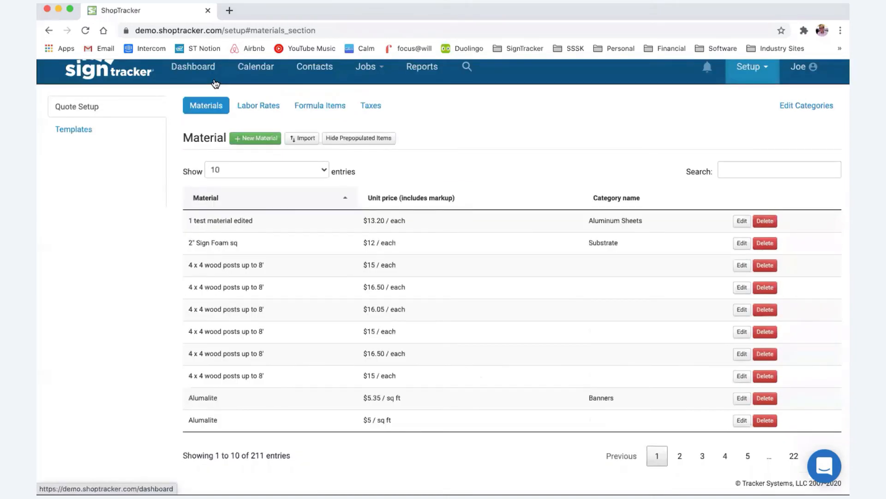
pyautogui.scroll(1, 272, 245)
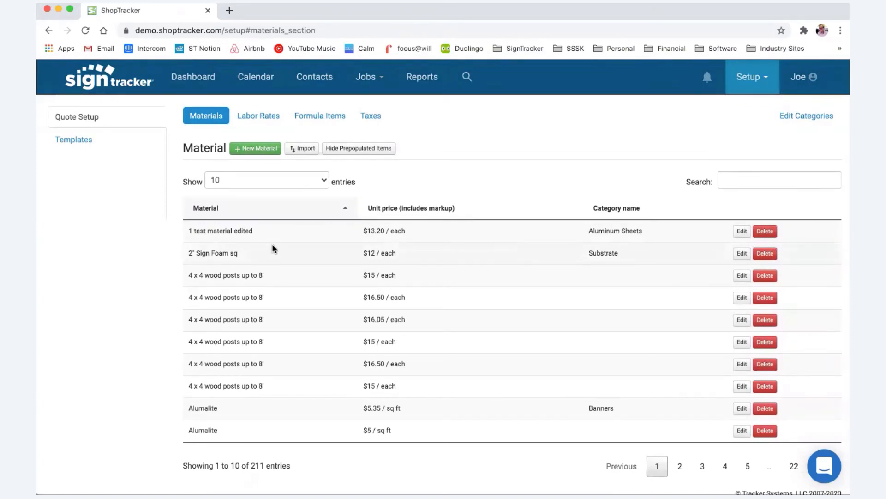
pyautogui.click(301, 148)
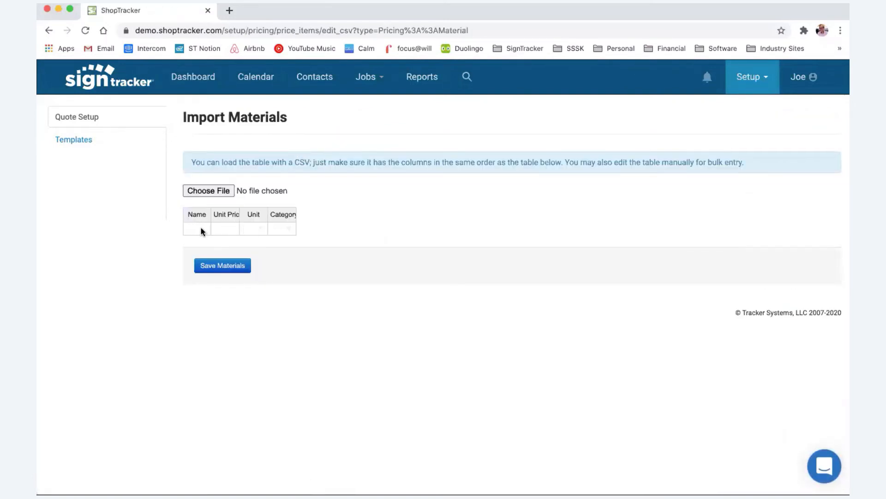
pyautogui.click(209, 191)
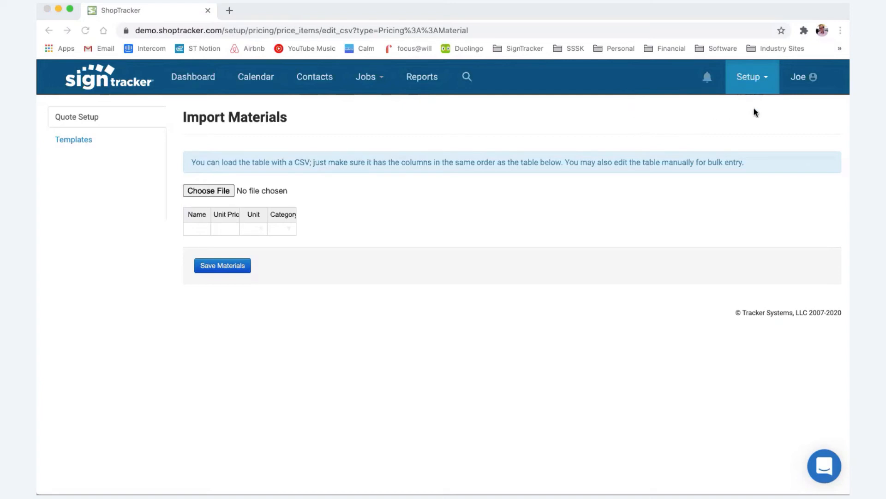
pyautogui.click(739, 110)
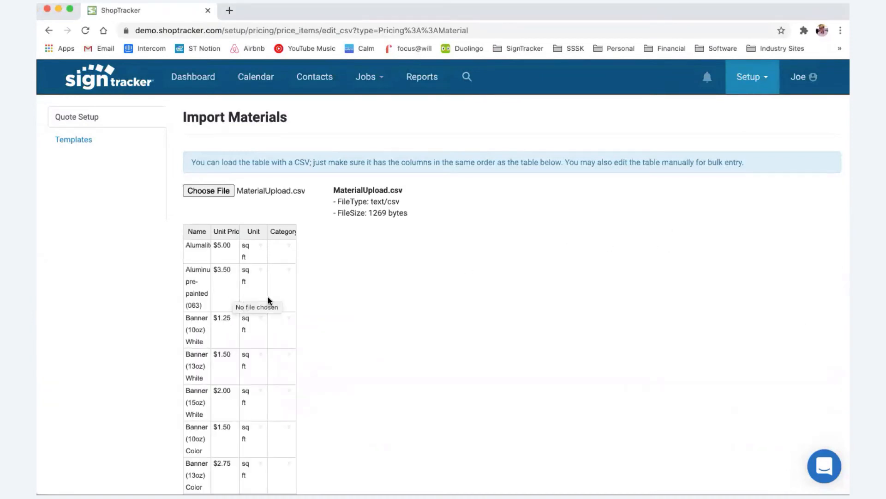
# Review the imported material rows and set the Alumalite row's category to Aluminum Sheets.
pyautogui.scroll(-10, 323, 328)
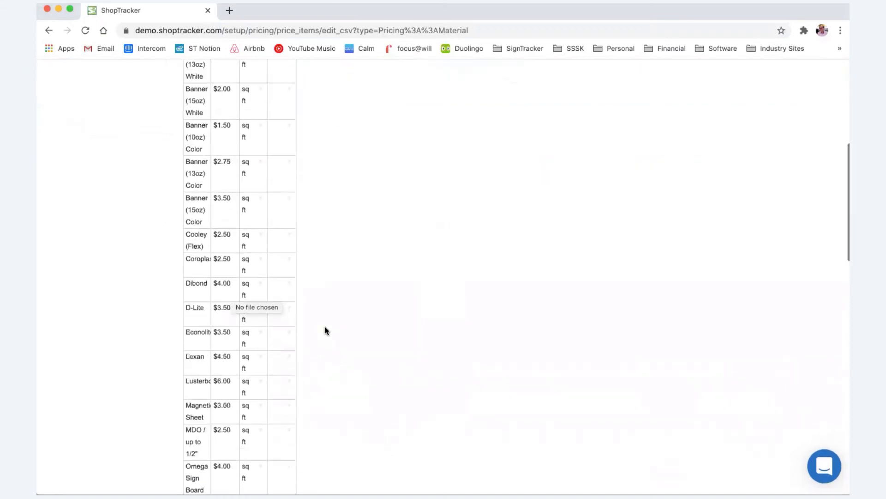
pyautogui.scroll(-10, 326, 331)
pyautogui.scroll(12, 326, 331)
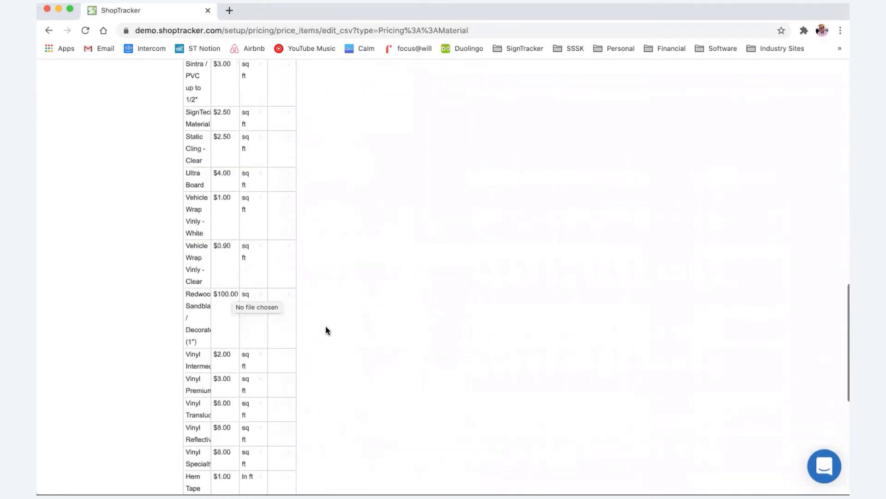
pyautogui.scroll(8, 326, 325)
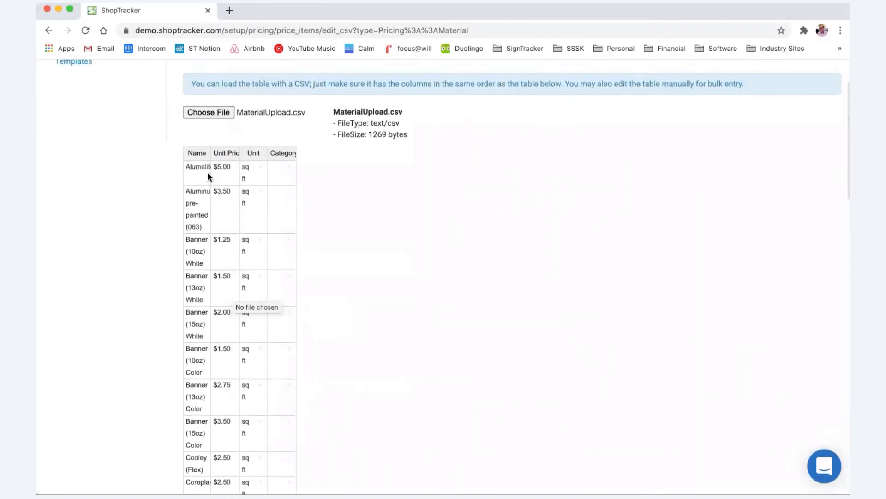
pyautogui.moveTo(190, 170)
pyautogui.mouseDown()
pyautogui.moveTo(192, 316)
pyautogui.moveTo(196, 180)
pyautogui.mouseUp()
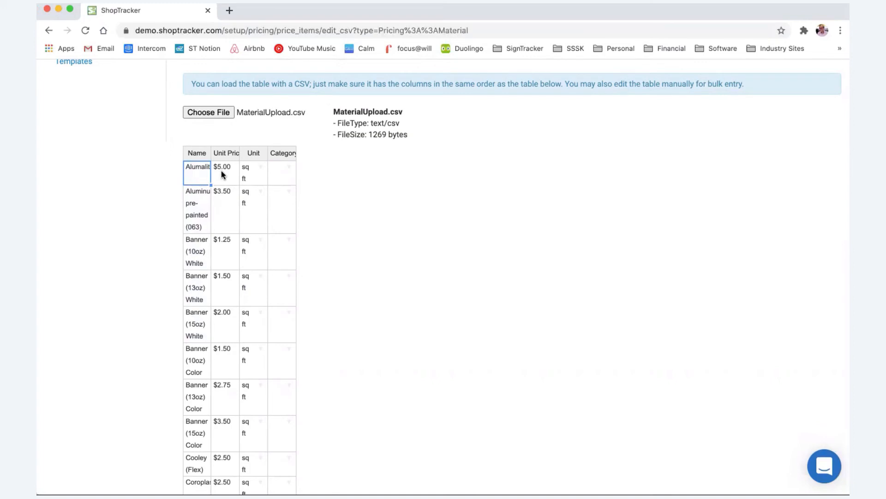
pyautogui.click(288, 167)
pyautogui.click(294, 196)
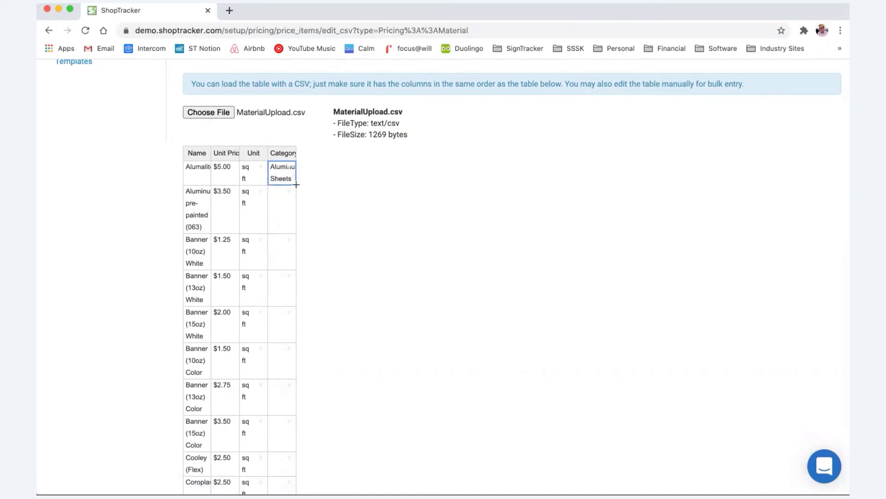
# Copy the Aluminum Sheets category down the imported material rows through Banner (15oz) Color.
pyautogui.moveTo(297, 209); pyautogui.dragTo(292, 420)
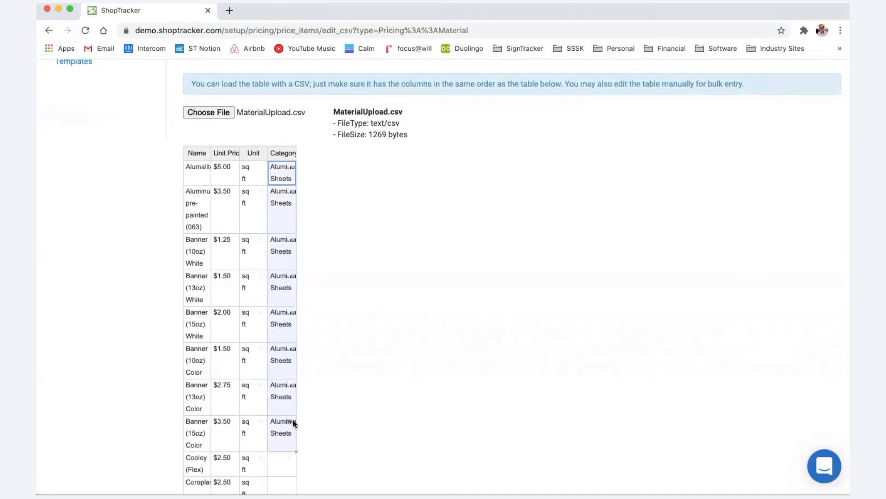
pyautogui.scroll(-15, 370, 356)
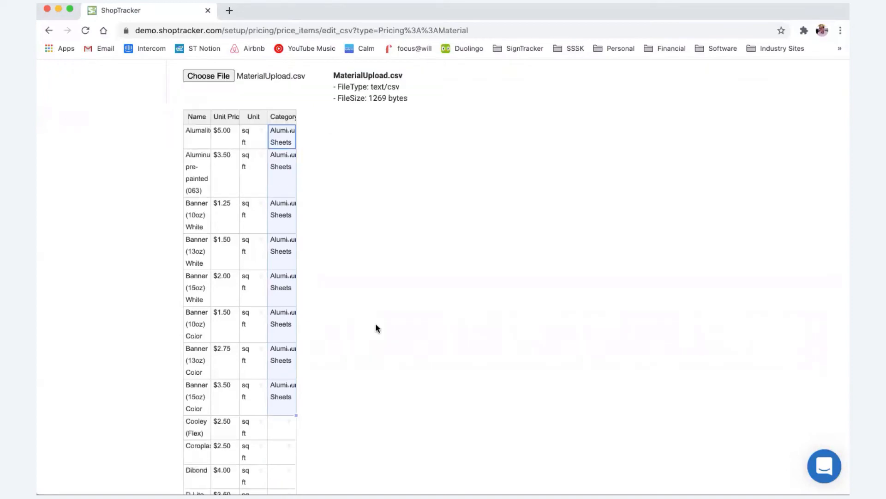
pyautogui.scroll(15, 375, 328)
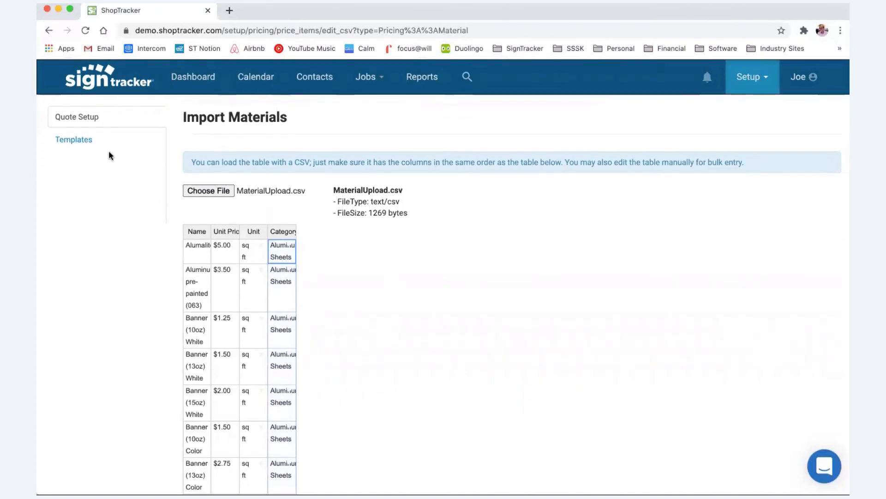
# Leave the materials import unsaved, return to Quote Setup and hide the prepopulated items in the materials list.
pyautogui.click(91, 117)
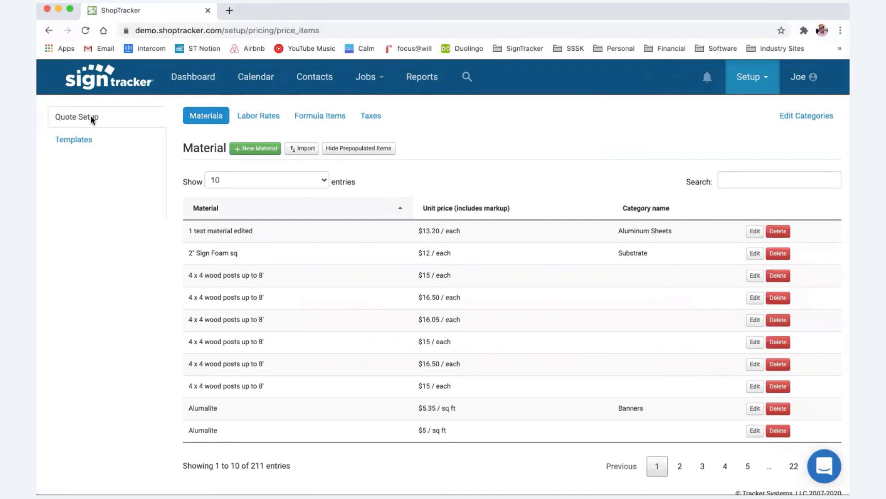
pyautogui.click(352, 150)
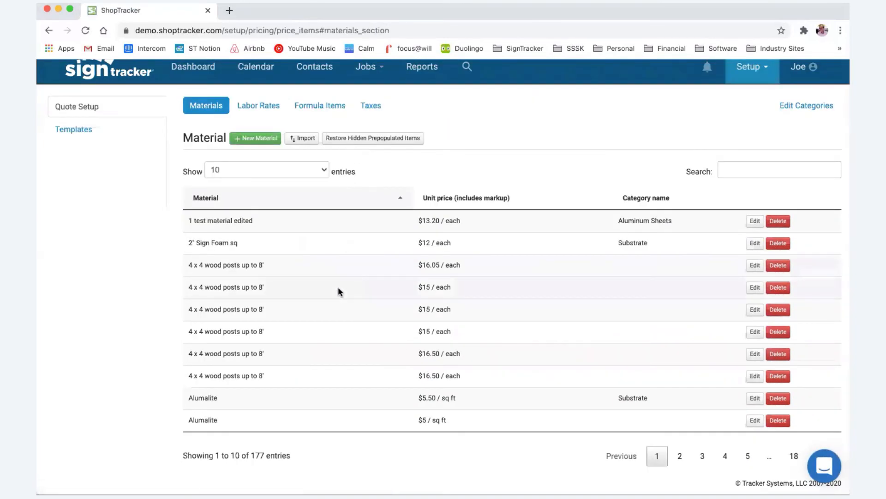
pyautogui.scroll(-1, 241, 332)
pyautogui.scroll(1, 307, 322)
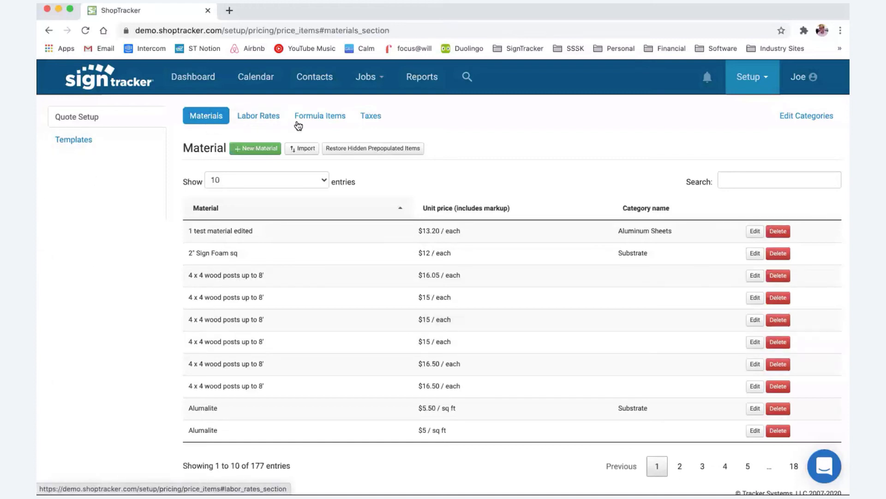
# Open the Master Template for editing and examine its categories, markups and the item types allowed for Labor.
pyautogui.click(83, 144)
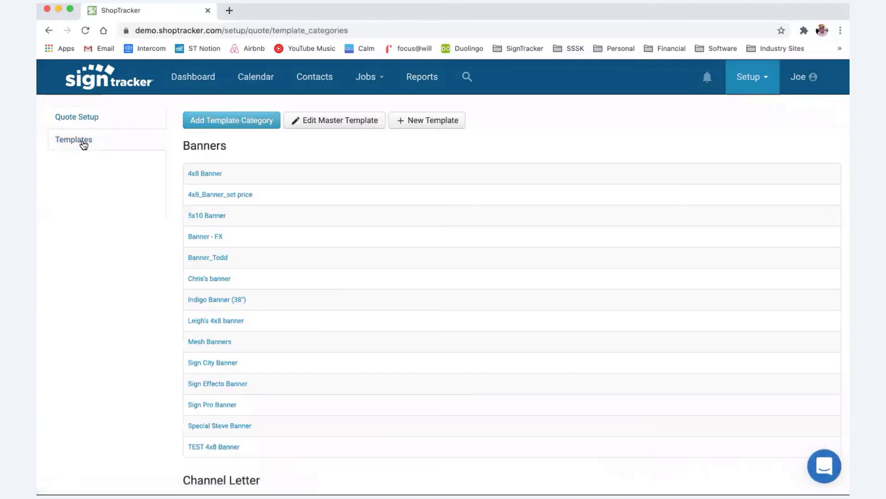
pyautogui.click(336, 122)
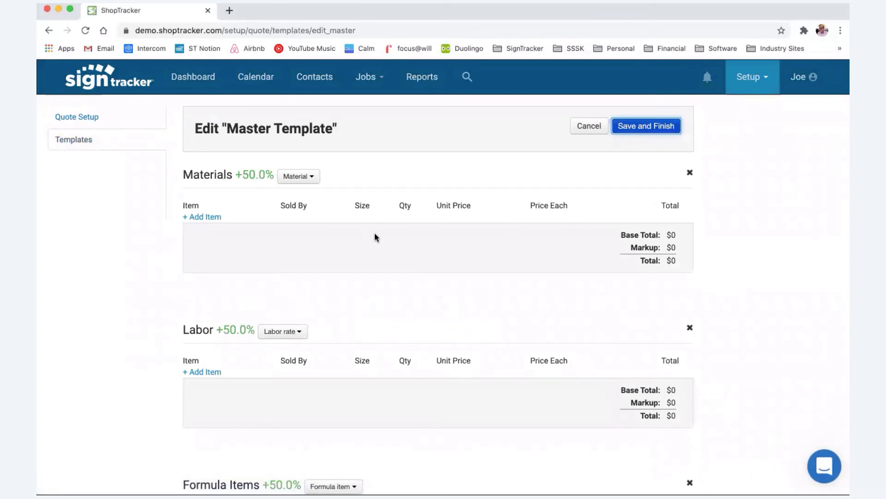
pyautogui.moveTo(372, 240); pyautogui.dragTo(366, 237)
pyautogui.scroll(-4, 214, 223)
pyautogui.scroll(-1, 216, 224)
pyautogui.scroll(1, 279, 235)
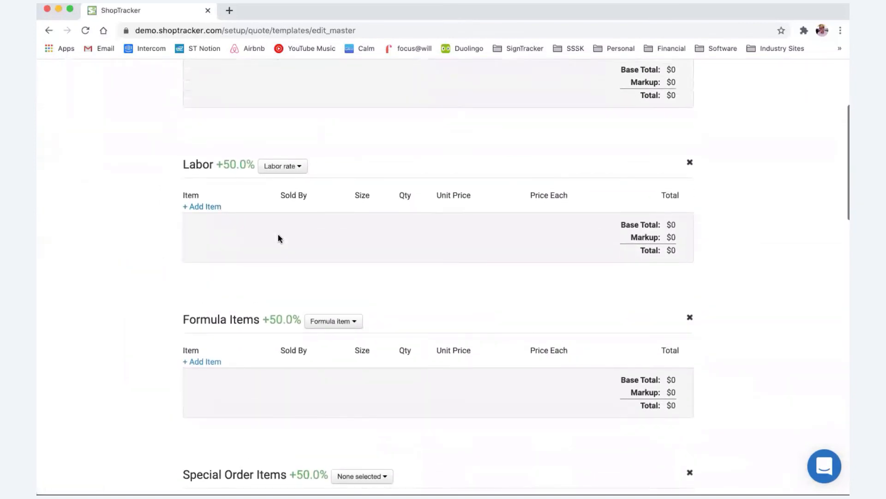
pyautogui.scroll(1, 282, 246)
pyautogui.click(297, 225)
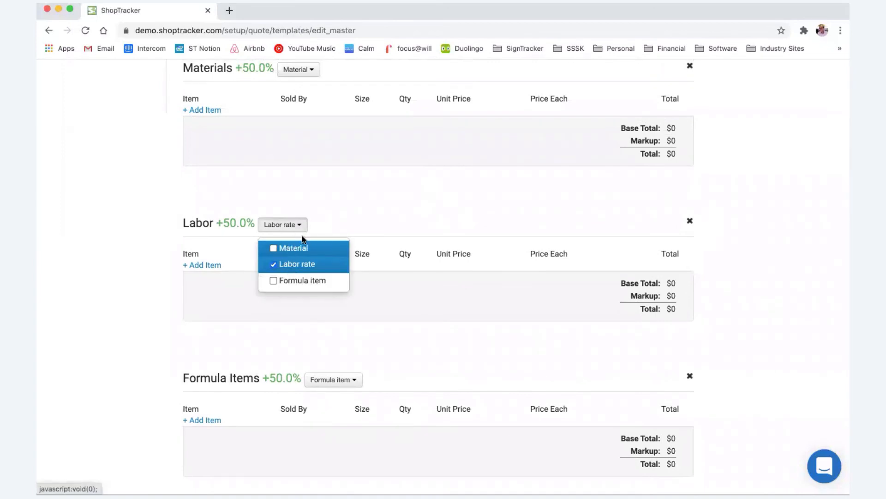
pyautogui.click(377, 183)
pyautogui.scroll(2, 352, 202)
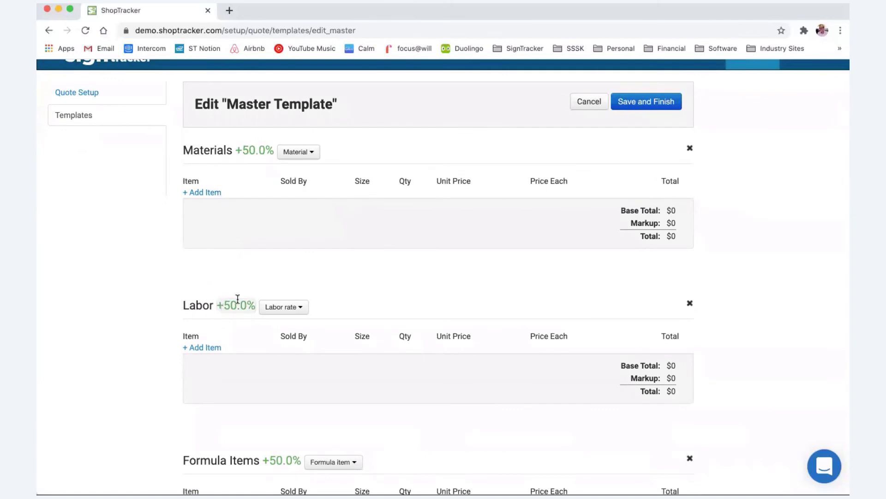
# Add a category below Sub Contract in the master template and deselect its Material, Labor rate and Formula item types.
pyautogui.scroll(-3, 282, 268)
pyautogui.scroll(-3, 296, 271)
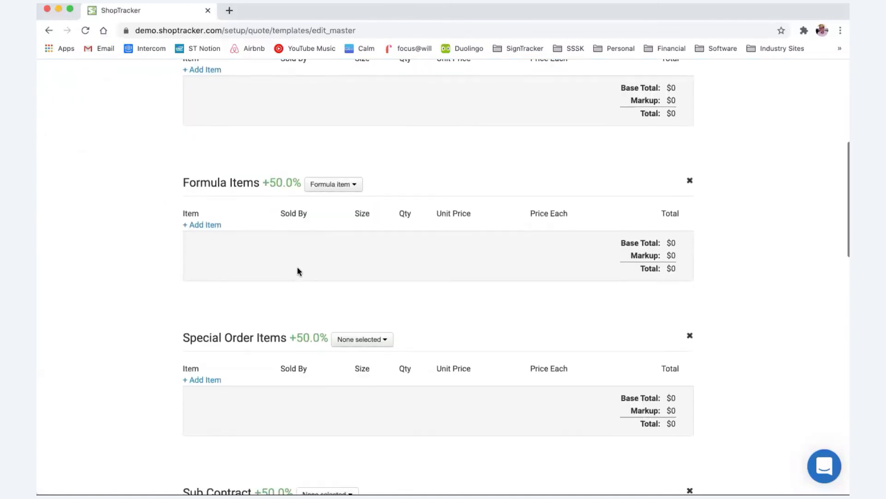
pyautogui.scroll(-5, 283, 252)
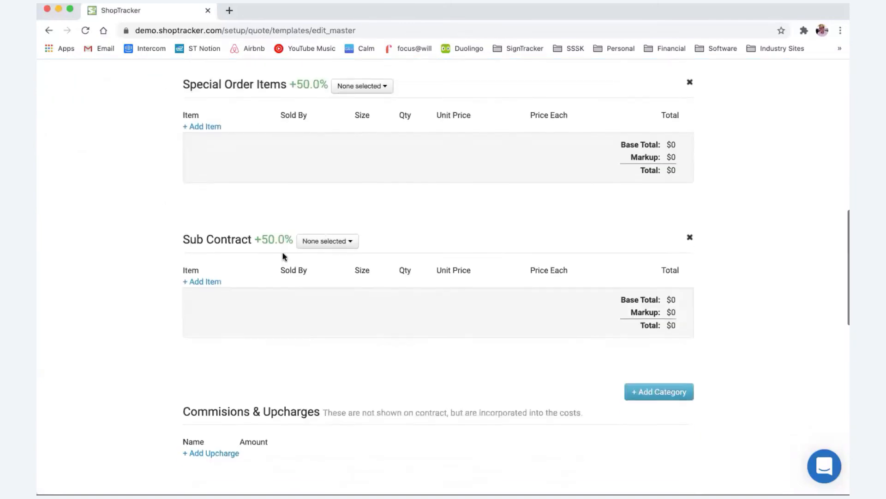
pyautogui.scroll(-2, 279, 229)
pyautogui.scroll(-1, 542, 289)
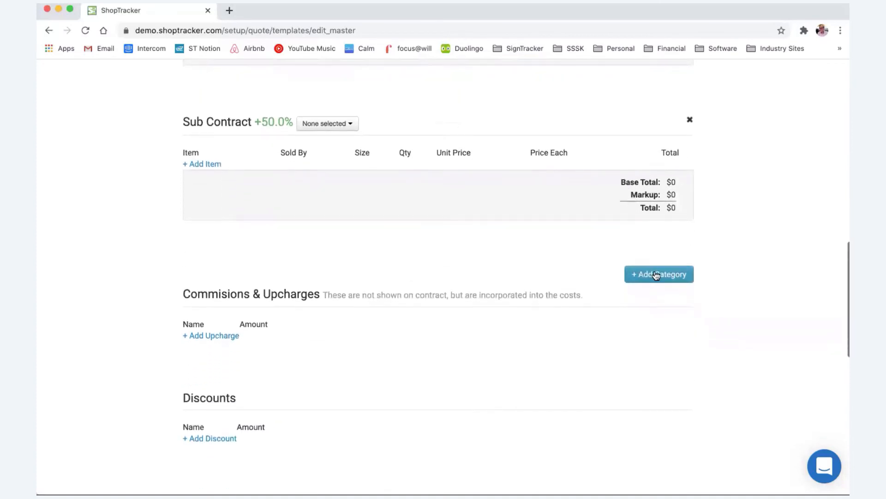
pyautogui.click(653, 274)
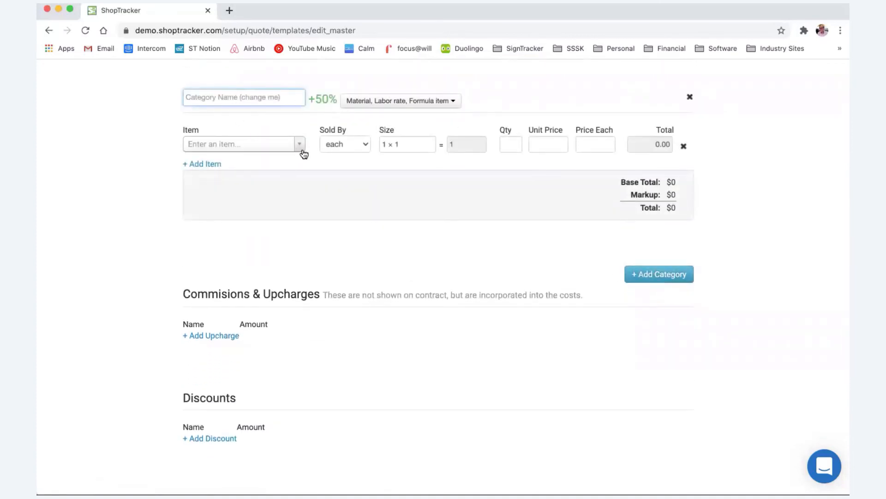
pyautogui.click(411, 103)
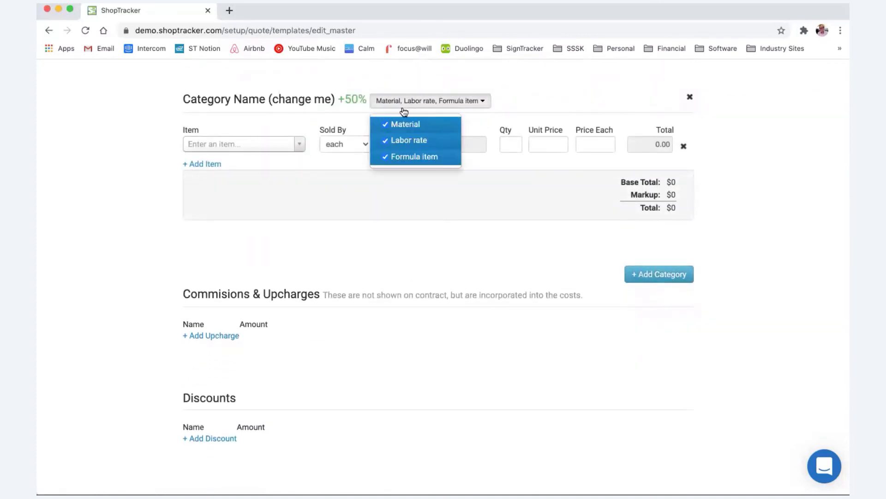
pyautogui.click(387, 157)
pyautogui.click(387, 140)
pyautogui.click(386, 124)
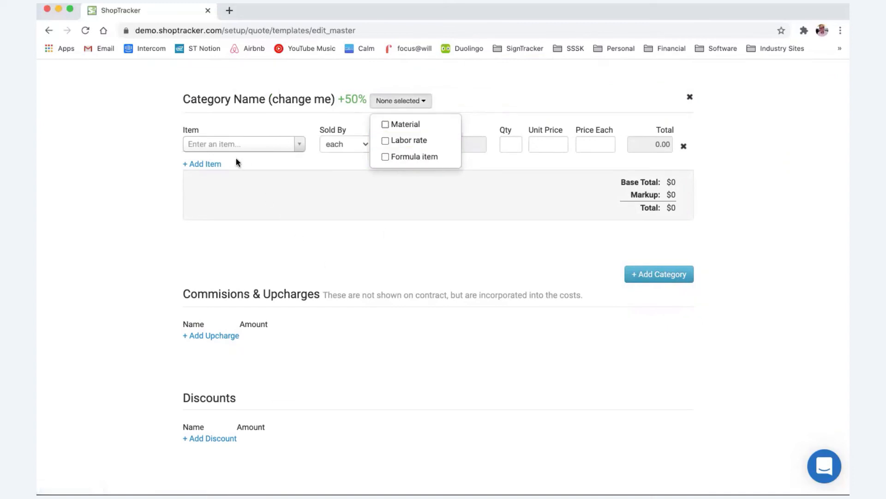
pyautogui.click(259, 236)
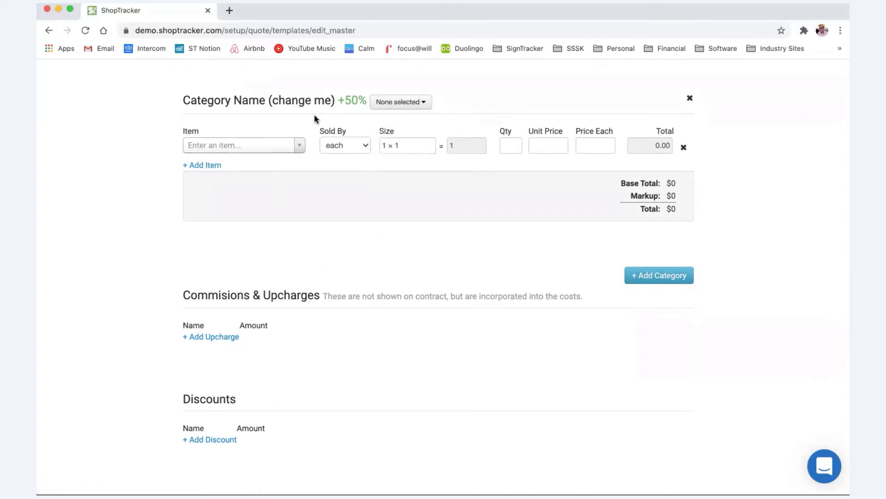
# Open the new category's name for editing, leave it unchanged and remove the category from the template.
pyautogui.click(252, 100)
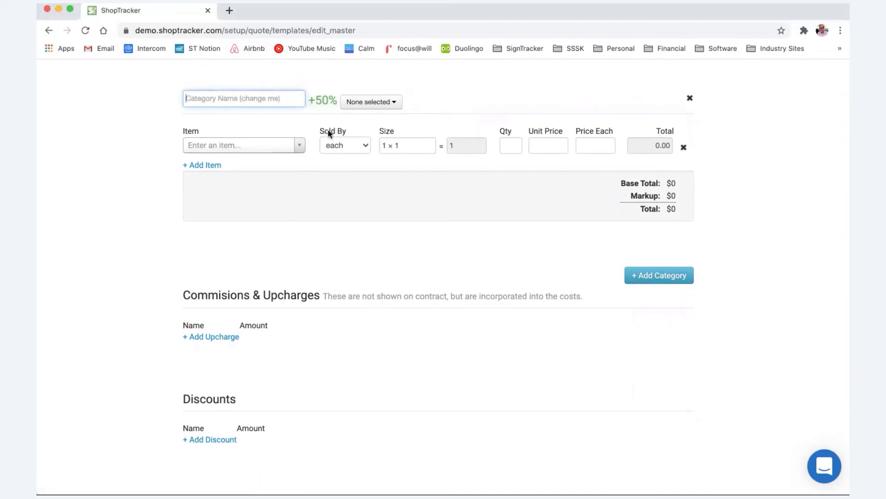
pyautogui.click(475, 248)
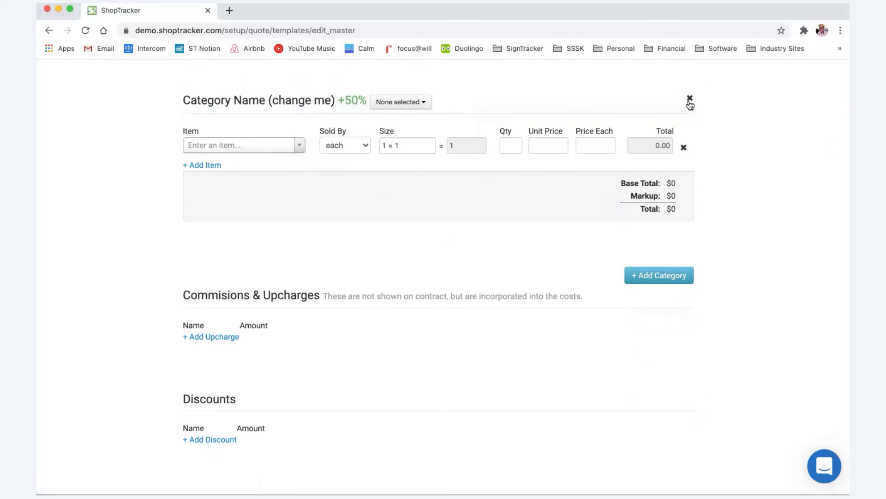
pyautogui.scroll(-3, 531, 120)
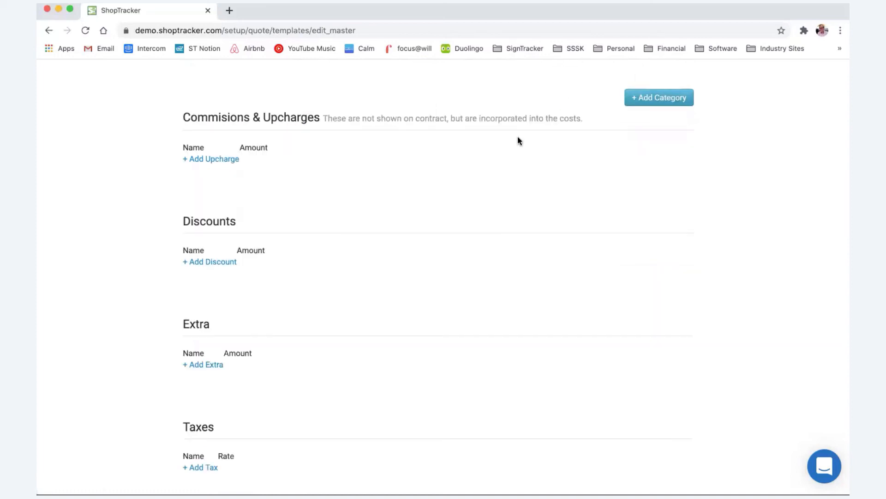
# Add a blank upcharge line under Commisions & Upcharges in the master template.
pyautogui.scroll(2, 401, 260)
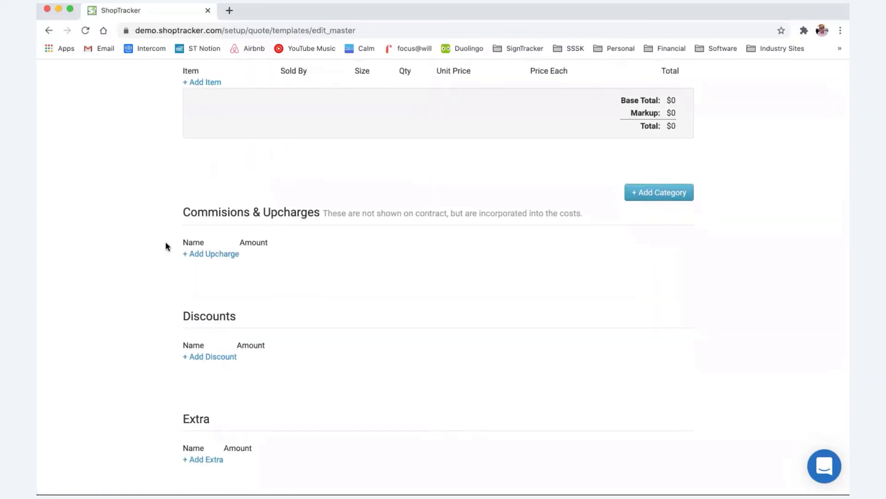
pyautogui.scroll(1, 191, 265)
pyautogui.click(211, 256)
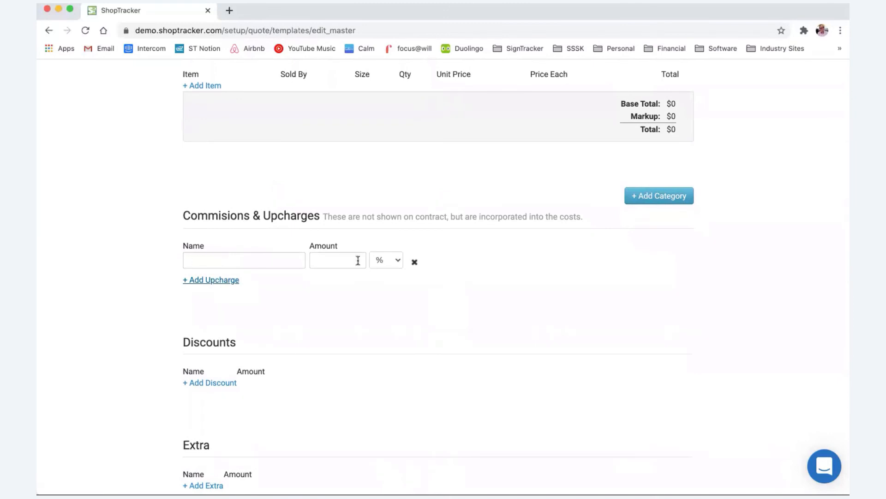
# Examine the master template's Discounts, Extra, Taxes and Template Details sections and cancel the template edit.
pyautogui.scroll(-3, 372, 279)
pyautogui.scroll(-2, 372, 279)
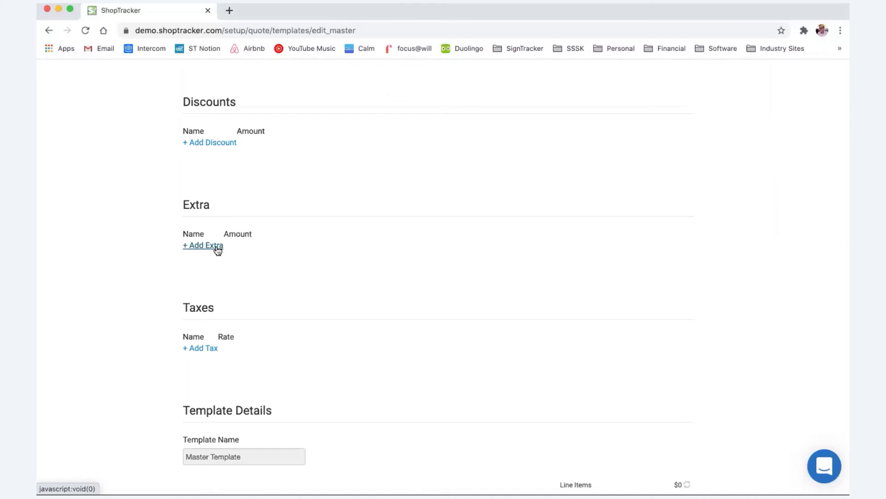
pyautogui.scroll(-5, 228, 248)
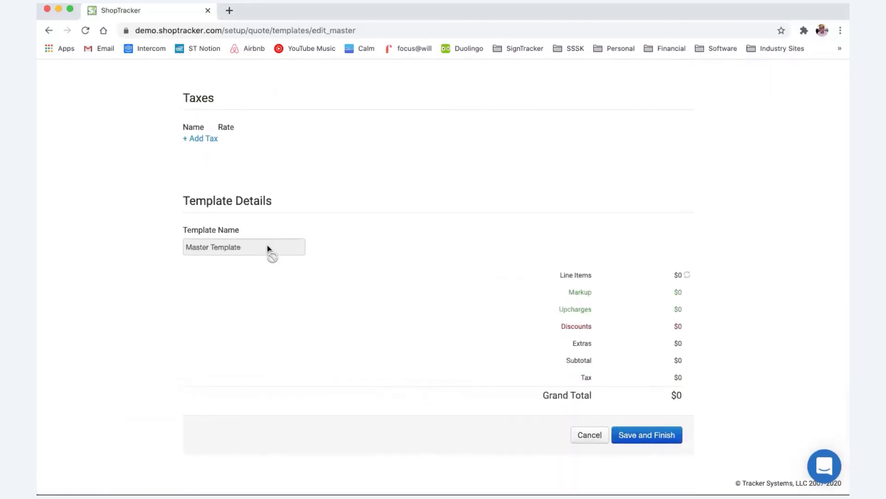
pyautogui.doubleClick(267, 248)
pyautogui.click(592, 440)
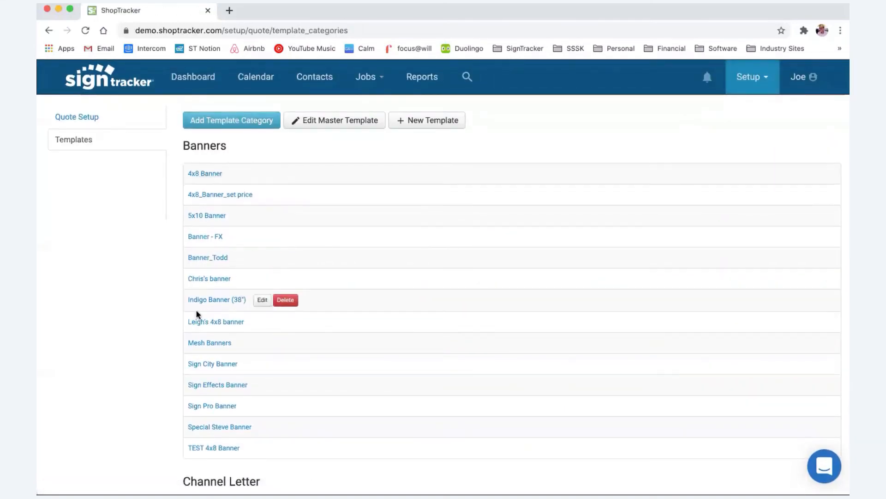
# Look through the quote templates by category and open the General Blank template for editing.
pyautogui.scroll(-2, 236, 267)
pyautogui.scroll(2, 260, 142)
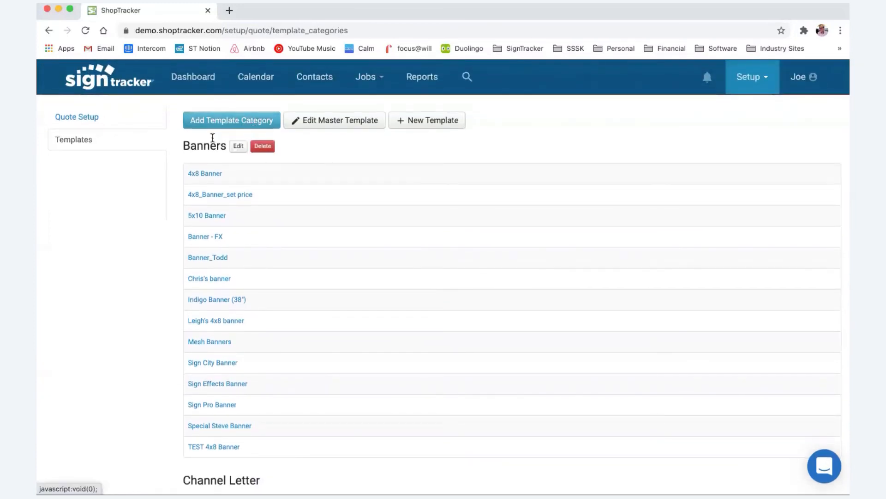
pyautogui.scroll(-5, 223, 230)
pyautogui.scroll(-10, 223, 252)
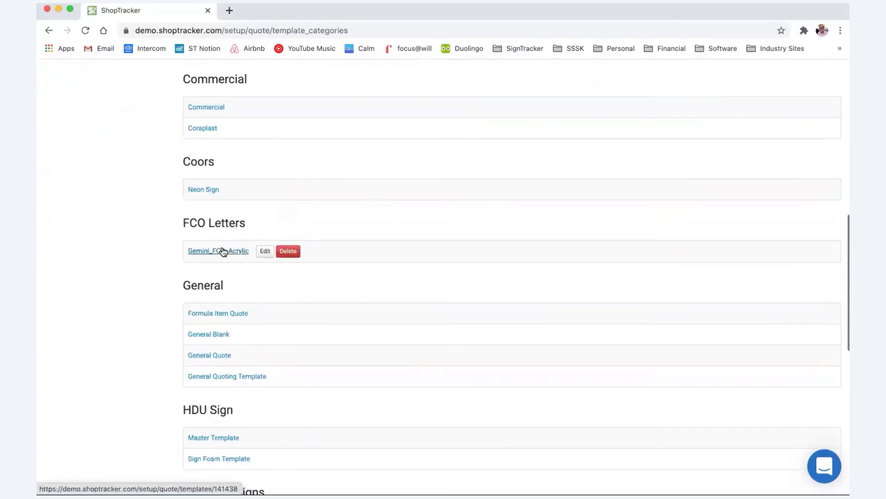
pyautogui.scroll(2, 227, 245)
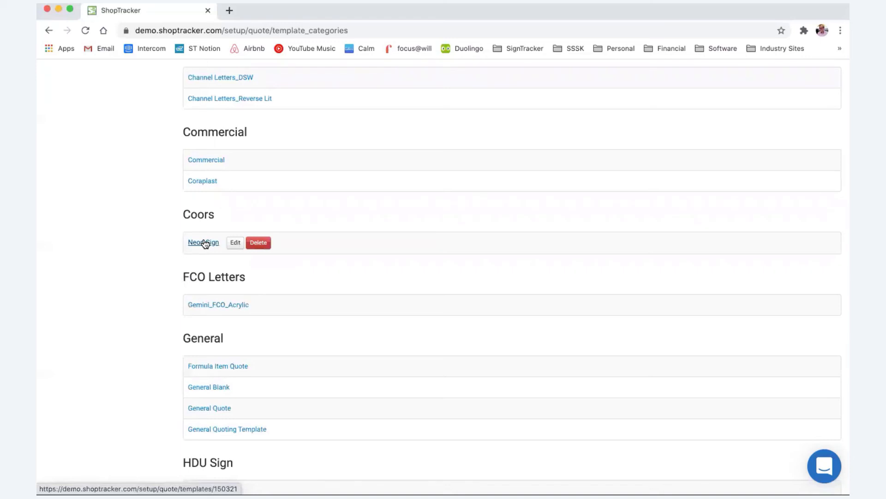
pyautogui.scroll(-5, 231, 241)
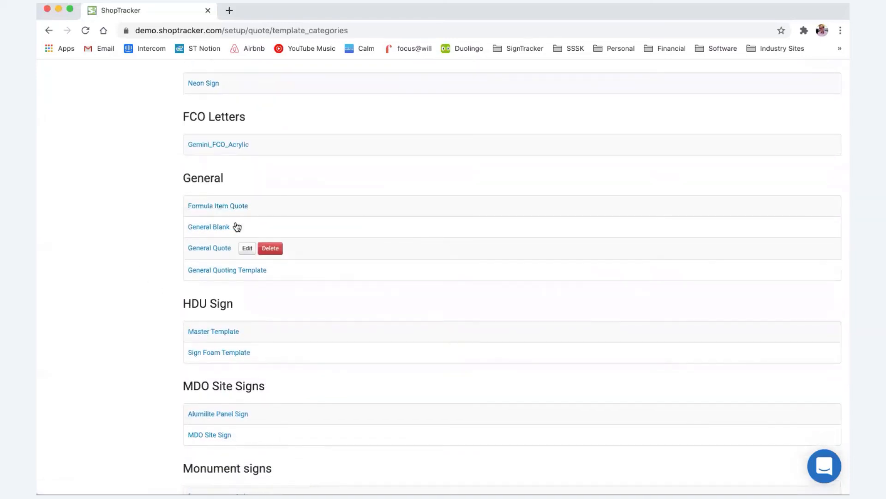
pyautogui.moveTo(204, 234)
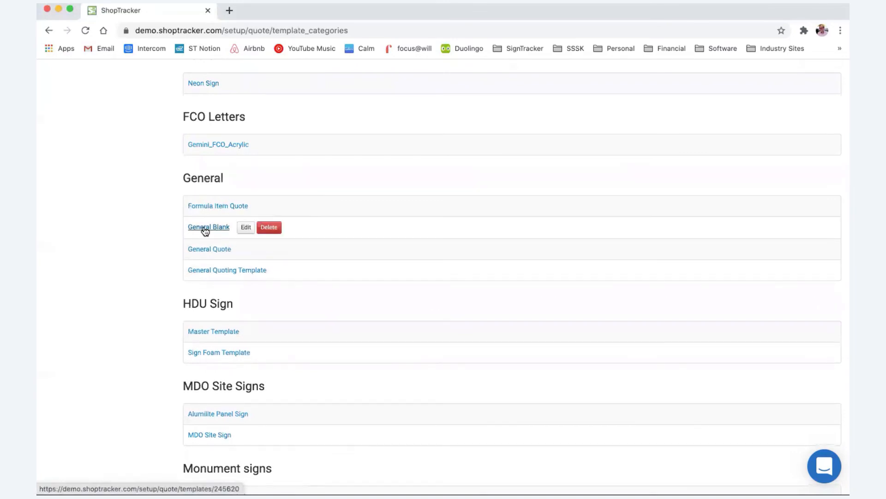
pyautogui.click(245, 227)
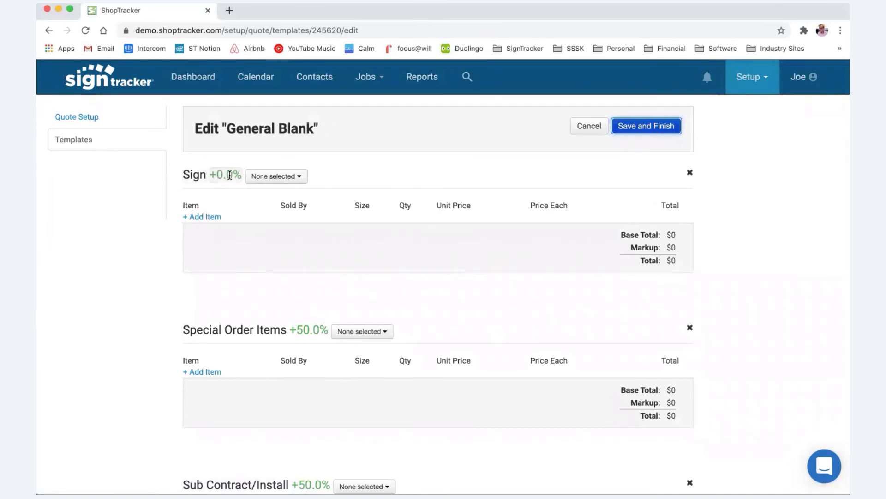
# Examine the General Blank template's Sign, Special Order Items and Sub Contract/Install categories and their markups.
pyautogui.scroll(-3, 225, 228)
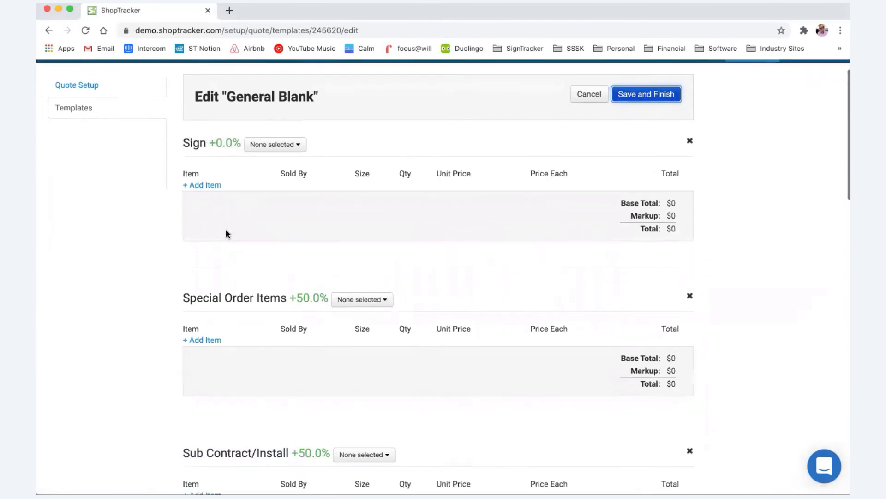
pyautogui.scroll(-2, 313, 291)
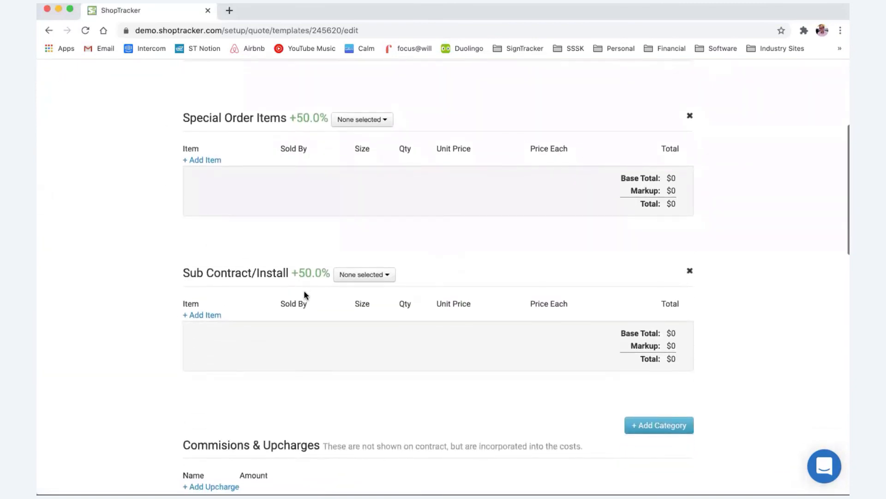
pyautogui.scroll(-3, 303, 290)
pyautogui.scroll(6, 304, 290)
pyautogui.scroll(2, 304, 290)
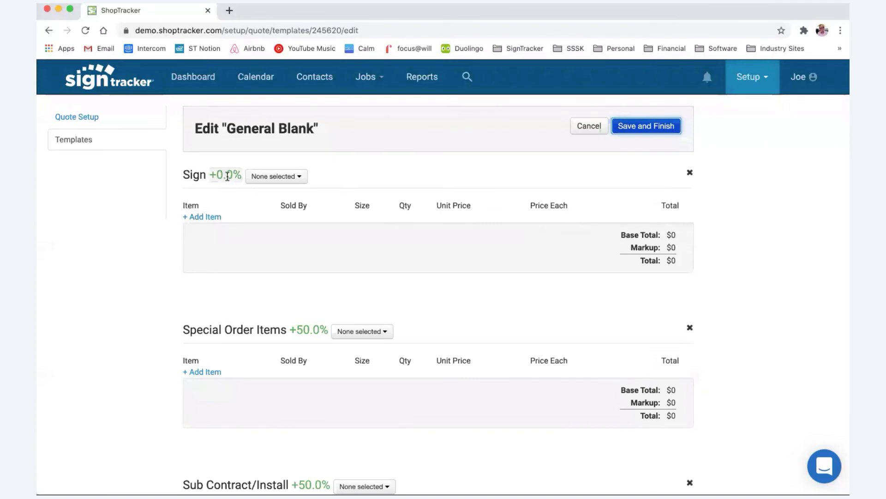
# Review the rest of the General Blank template, including its Template Details, contract description and price summary.
pyautogui.scroll(-12, 226, 179)
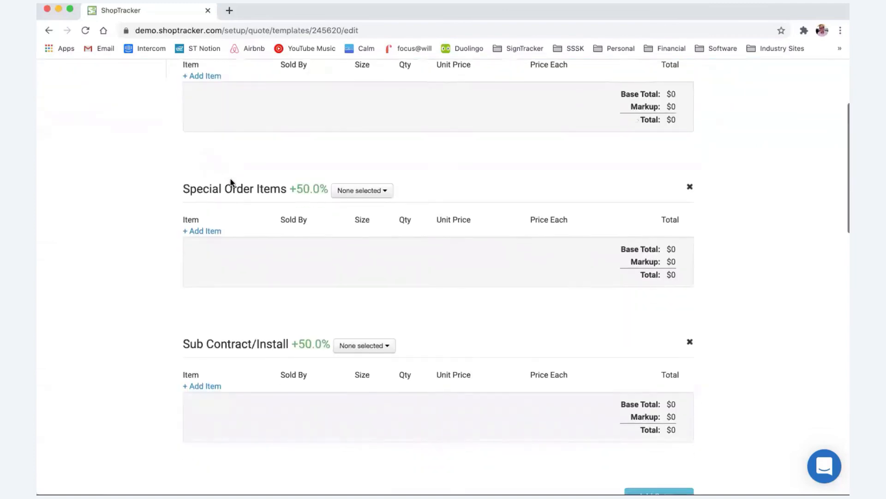
pyautogui.scroll(-10, 232, 182)
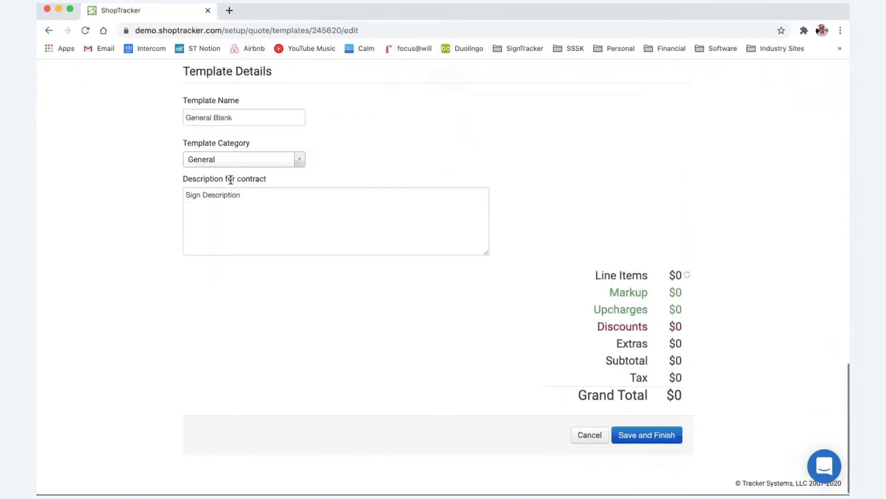
pyautogui.scroll(20, 231, 183)
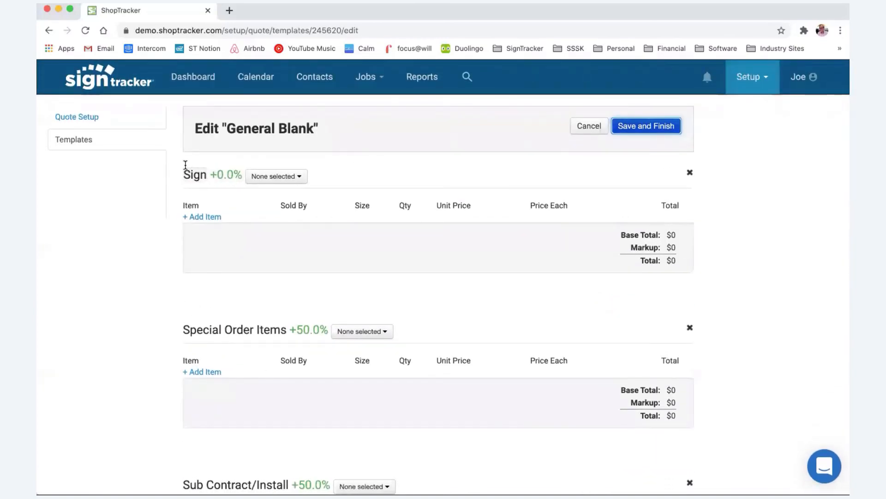
# Examine the markup percentage setting of the "1 test material edited" material in Quote Setup, and close it without saving.
pyautogui.click(88, 121)
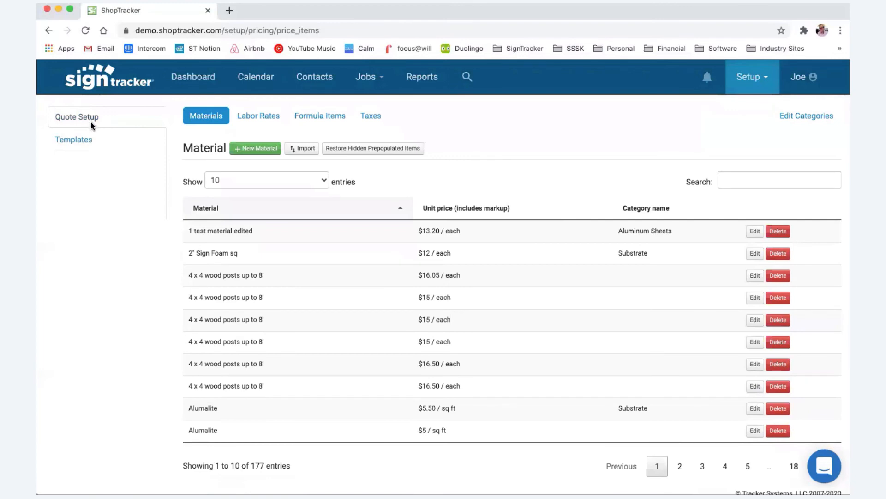
pyautogui.click(756, 231)
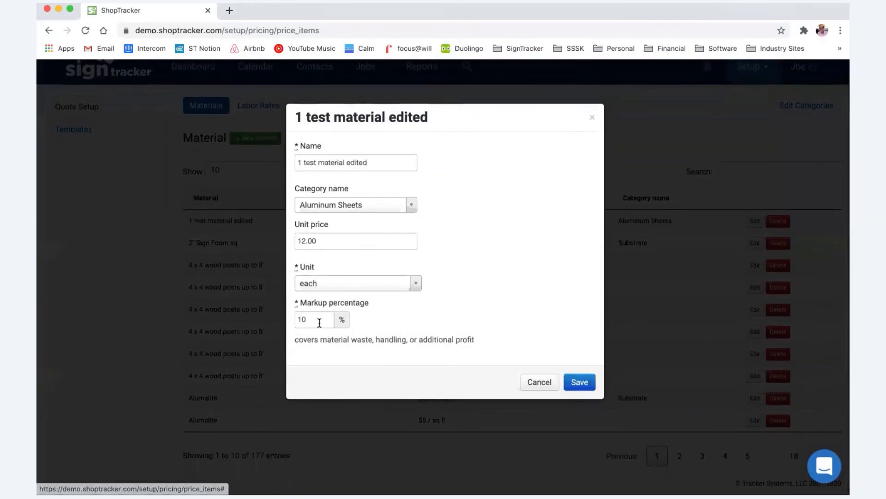
pyautogui.moveTo(319, 318); pyautogui.dragTo(297, 319)
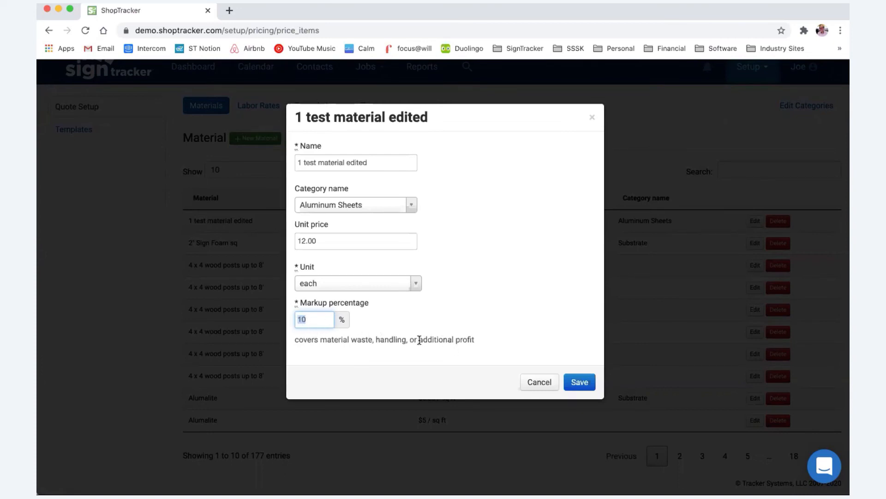
pyautogui.moveTo(418, 340); pyautogui.dragTo(479, 346)
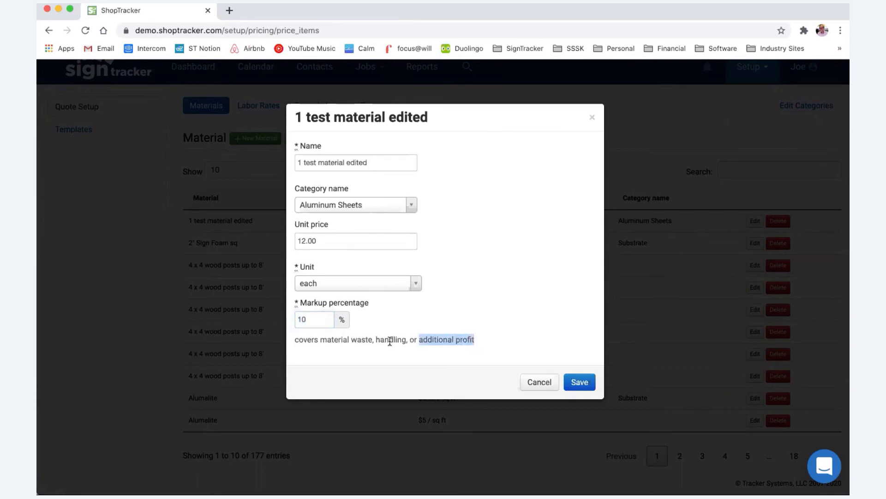
pyautogui.click(531, 382)
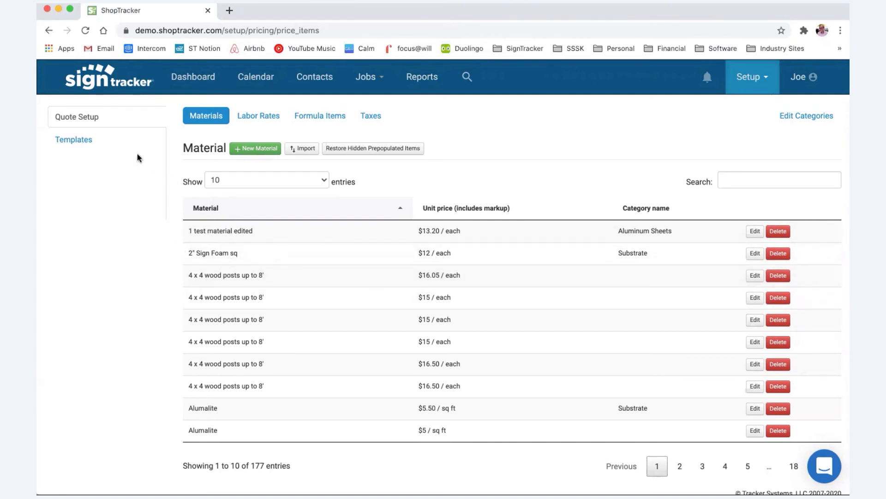
# Open the 4x8 Banner quote template for editing and examine its line items, contract description and totals.
pyautogui.click(92, 143)
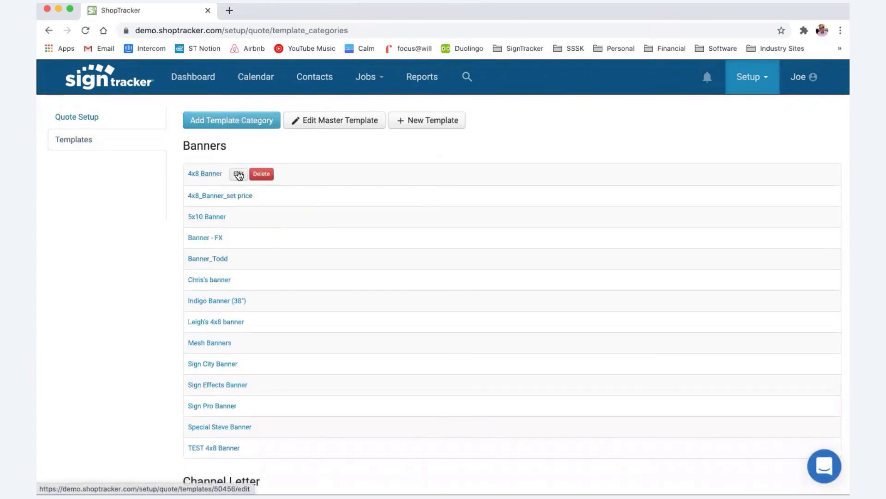
pyautogui.click(238, 174)
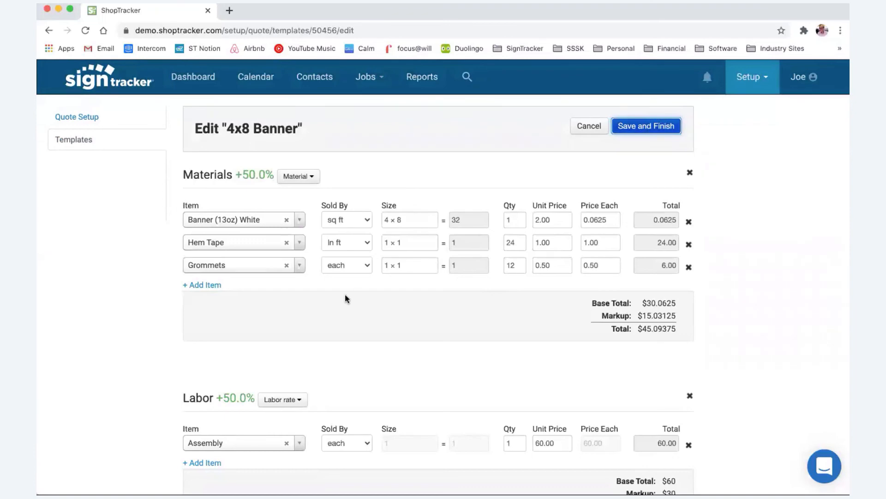
pyautogui.scroll(-10, 346, 297)
pyautogui.scroll(-10, 346, 299)
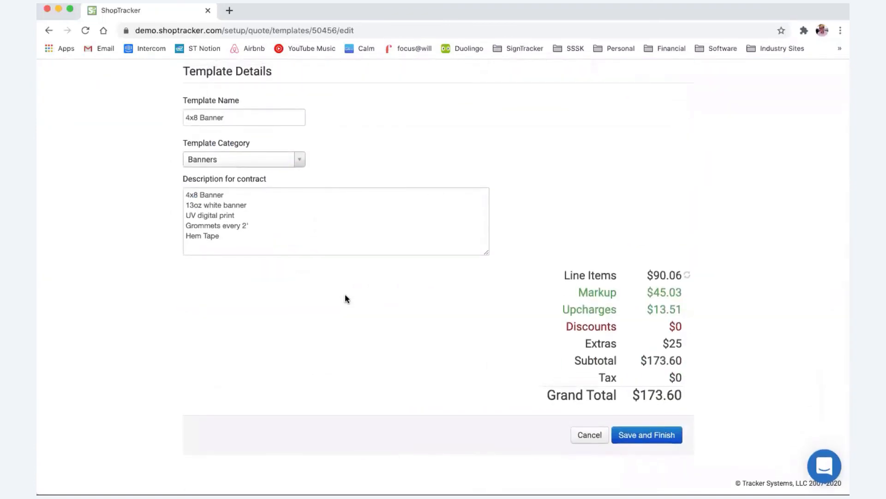
pyautogui.scroll(20, 346, 299)
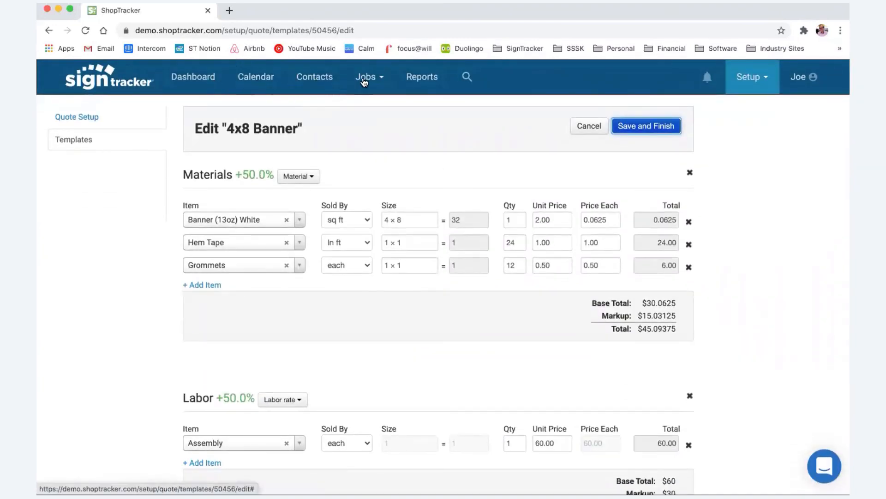
# Go through the Job List to the Job Flow Board and view the #2-1035 Banner job in the Opportunity column.
pyautogui.click(366, 76)
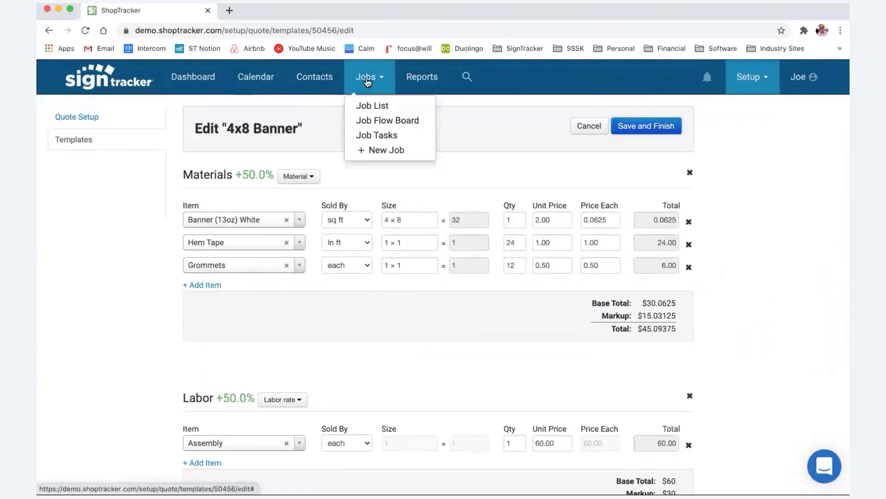
pyautogui.click(367, 106)
pyautogui.click(379, 85)
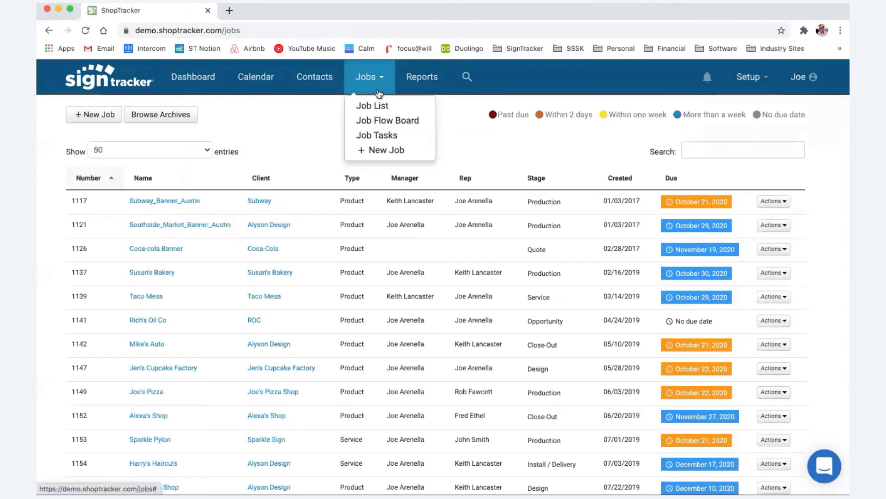
pyautogui.click(378, 119)
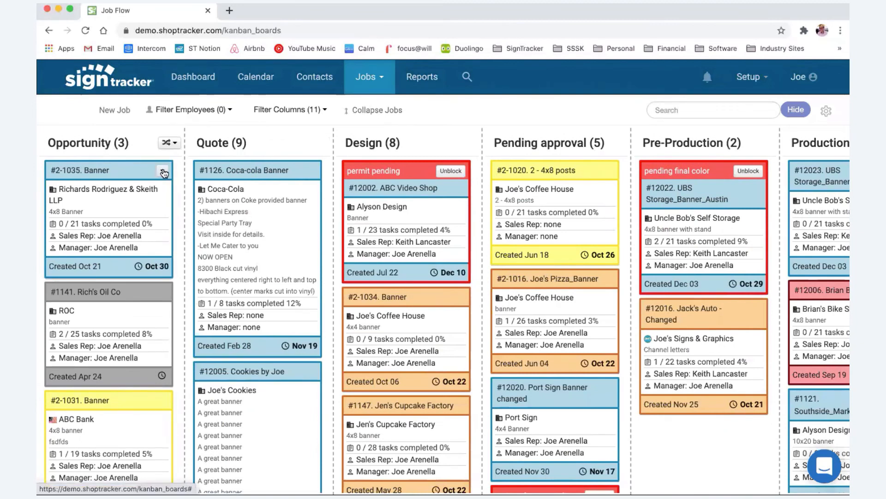
pyautogui.click(163, 172)
pyautogui.click(131, 188)
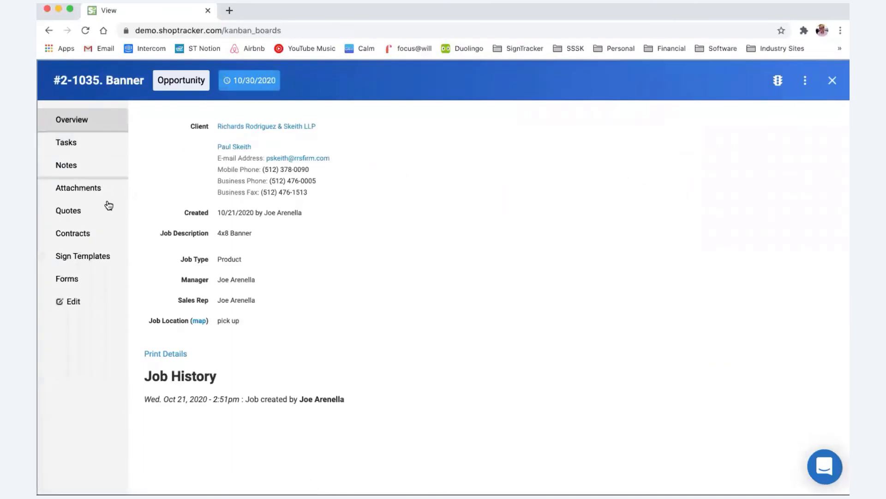
# Look through the template categories offered for a new quote in the Banner job's Quotes section, without creating one.
pyautogui.click(64, 210)
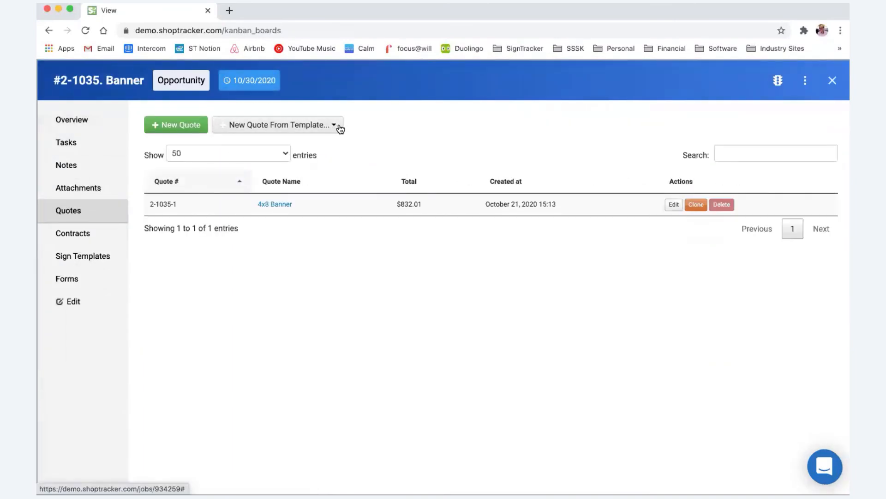
pyautogui.click(339, 128)
pyautogui.moveTo(268, 154)
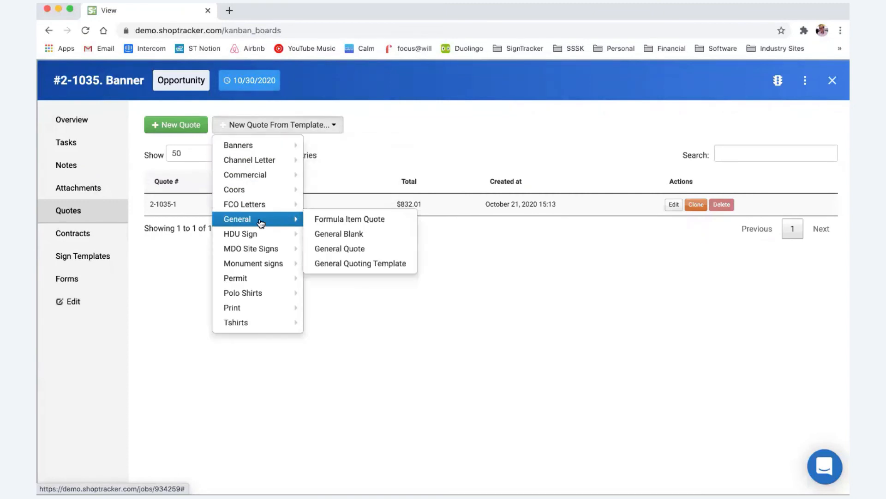
pyautogui.moveTo(259, 193)
pyautogui.moveTo(244, 322)
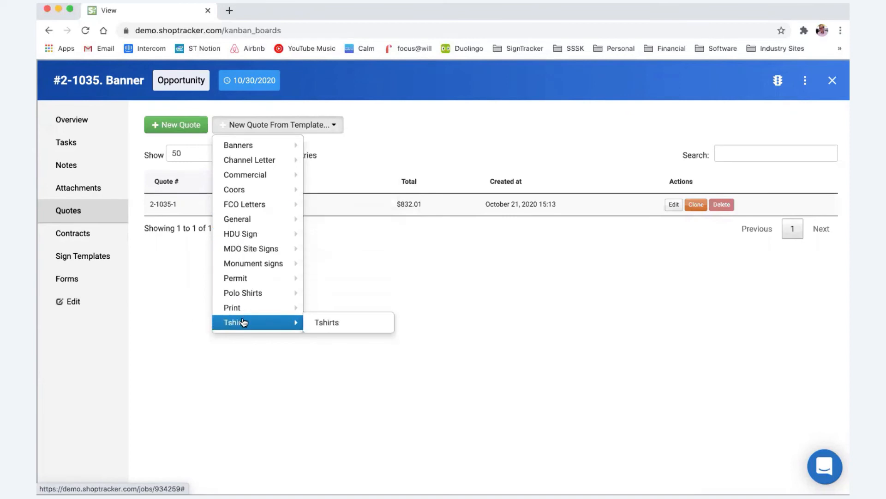
pyautogui.click(424, 267)
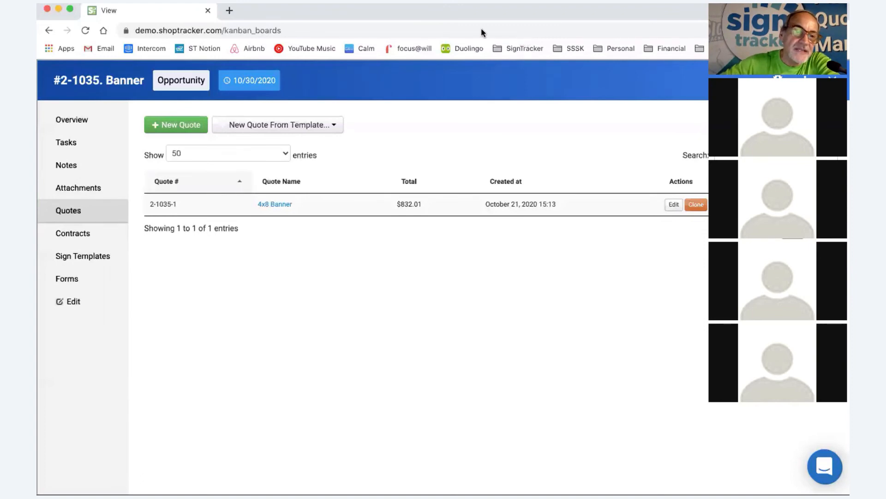
# Examine the Banner job's Forms section, from the completed forms through the available templates for work orders, clients, project management, surveys and subcontracts.
pyautogui.scroll(-1, 82, 213)
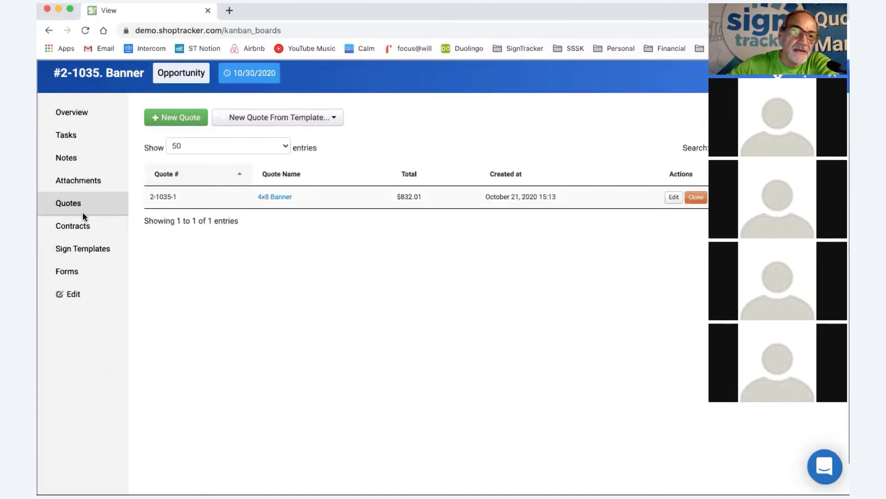
pyautogui.click(78, 271)
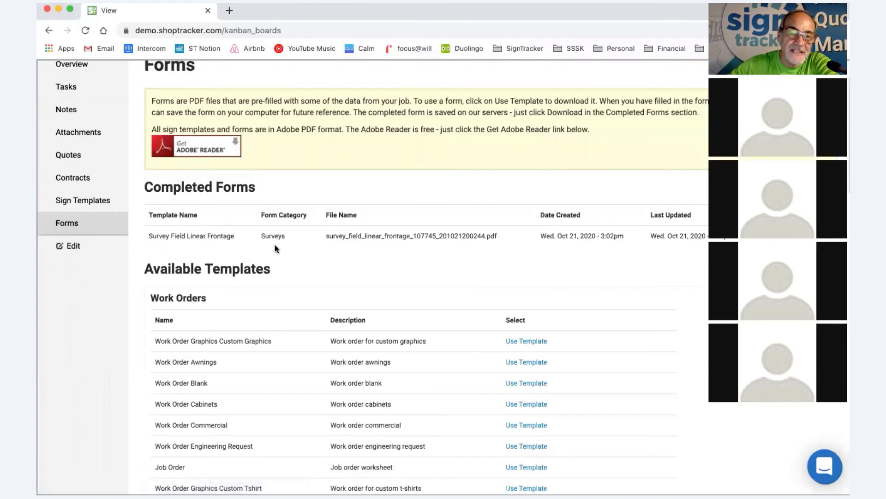
pyautogui.scroll(-3, 286, 240)
pyautogui.scroll(5, 286, 239)
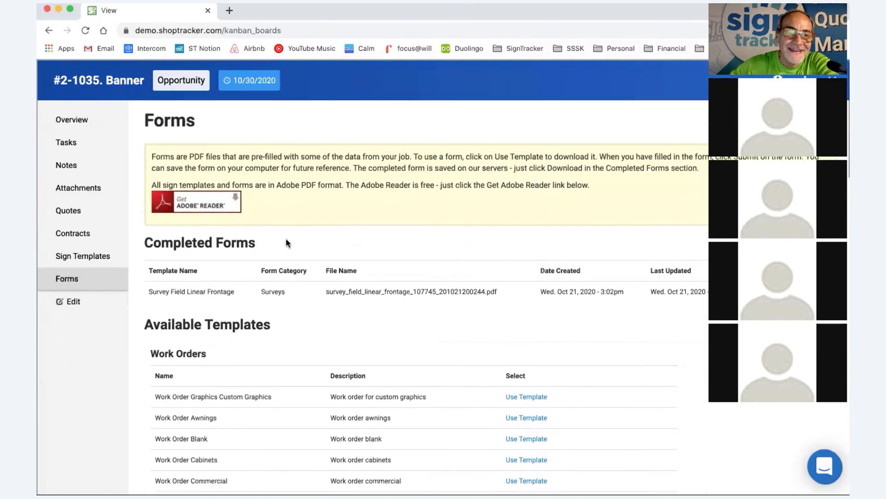
pyautogui.scroll(-2, 286, 238)
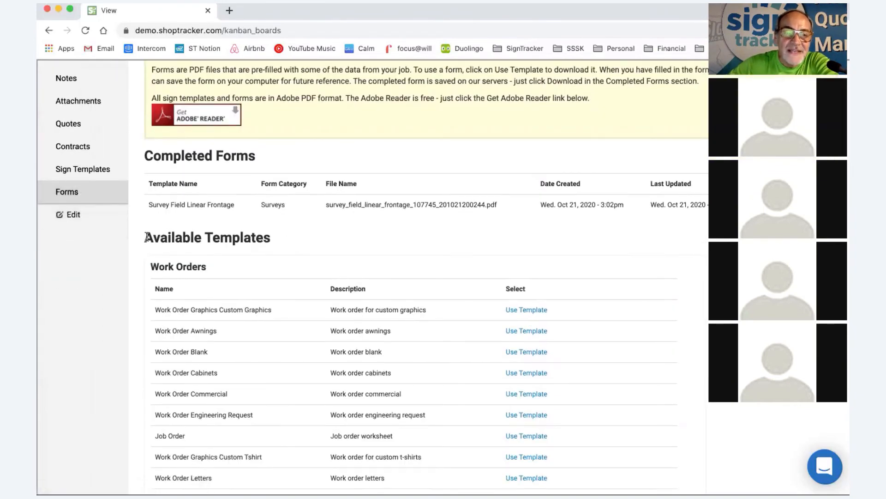
pyautogui.moveTo(146, 237); pyautogui.dragTo(281, 237)
pyautogui.scroll(-10, 319, 237)
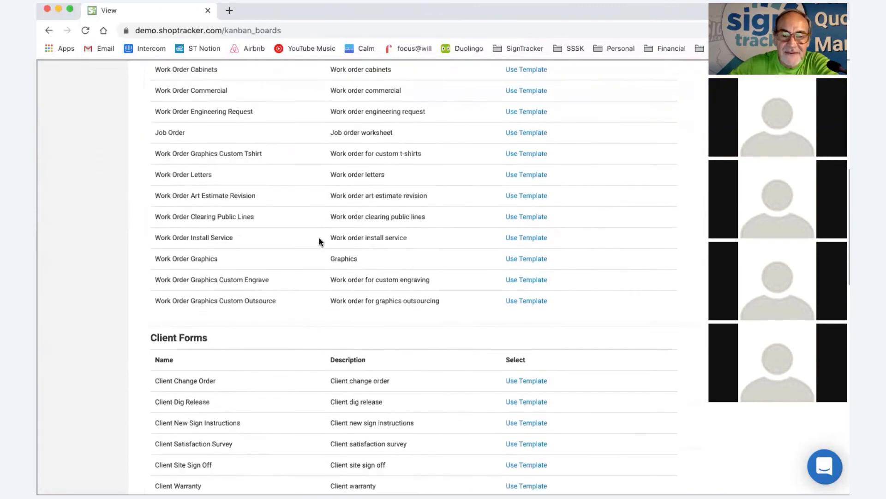
pyautogui.scroll(-10, 318, 237)
pyautogui.scroll(10, 317, 237)
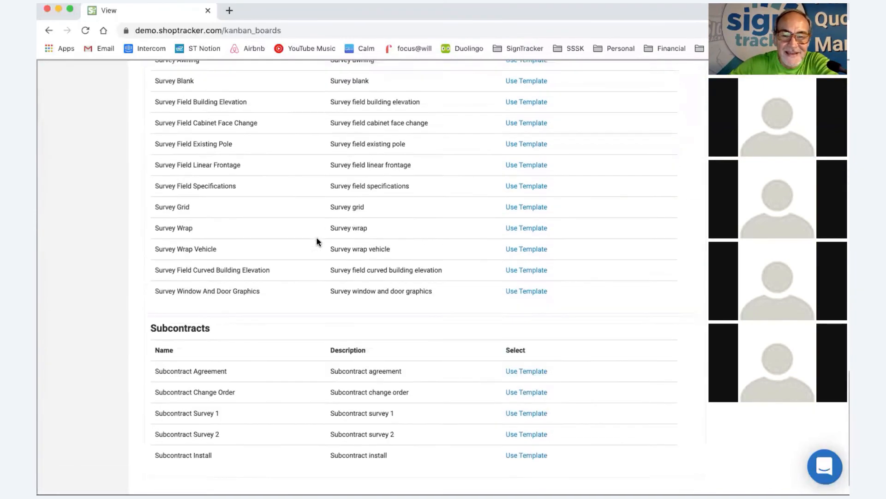
pyautogui.scroll(2, 317, 240)
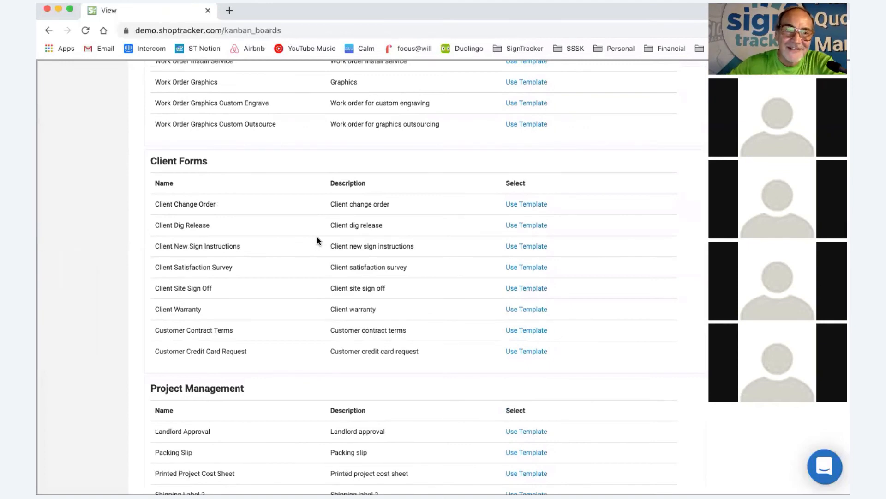
pyautogui.scroll(10, 316, 240)
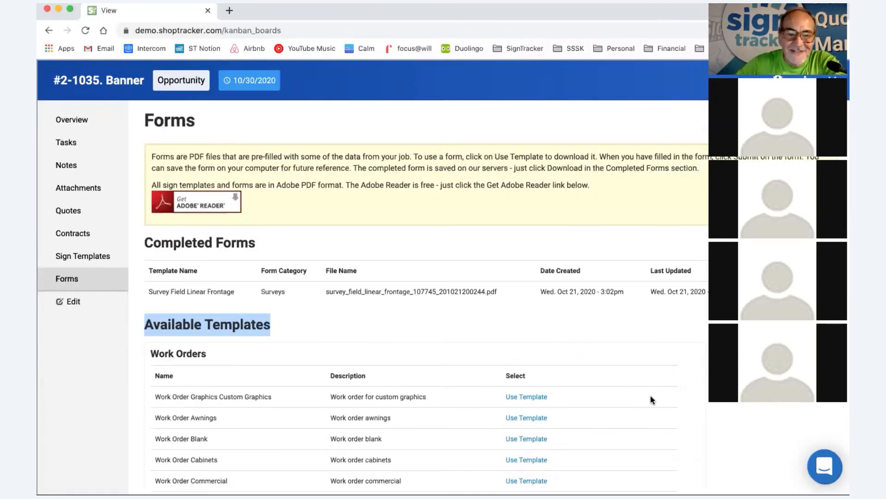
pyautogui.scroll(-12, 653, 400)
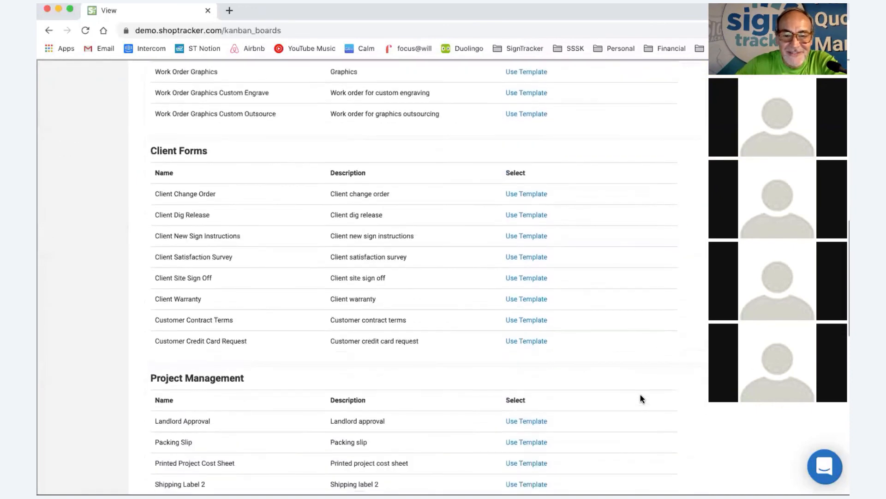
pyautogui.scroll(10, 640, 398)
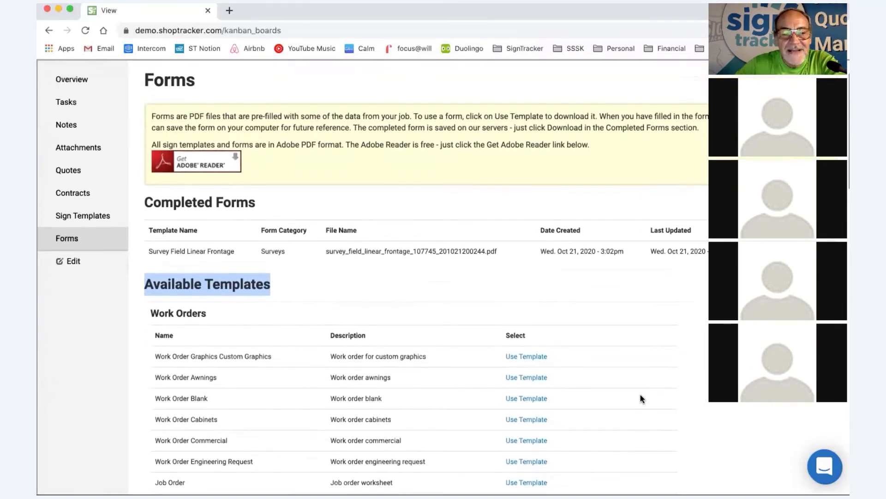
pyautogui.scroll(1, 641, 395)
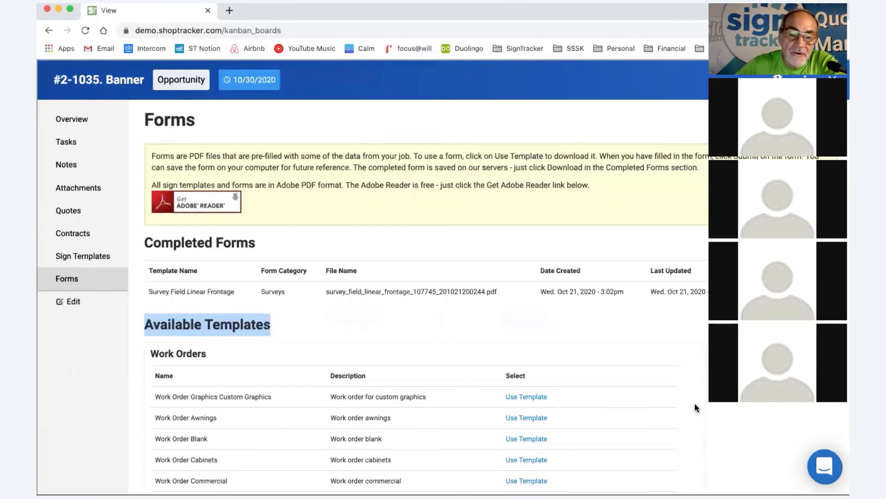
pyautogui.scroll(-2, 694, 404)
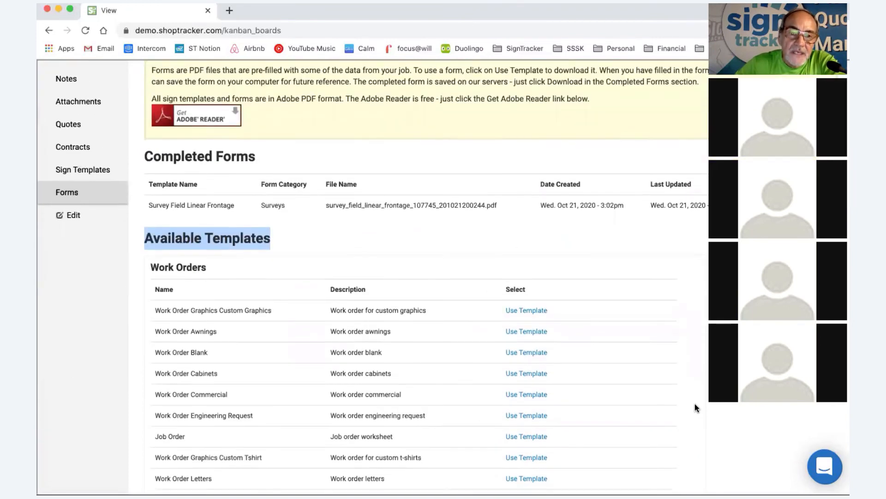
pyautogui.scroll(2, 694, 406)
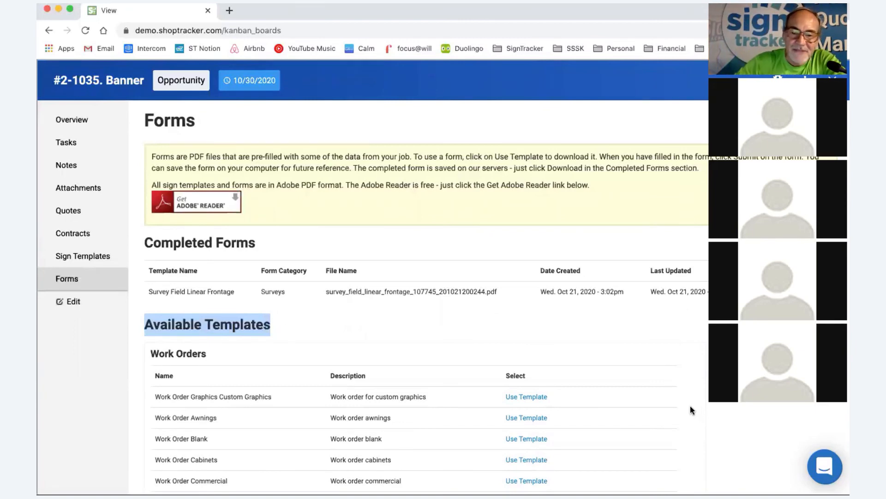
pyautogui.scroll(-2, 633, 415)
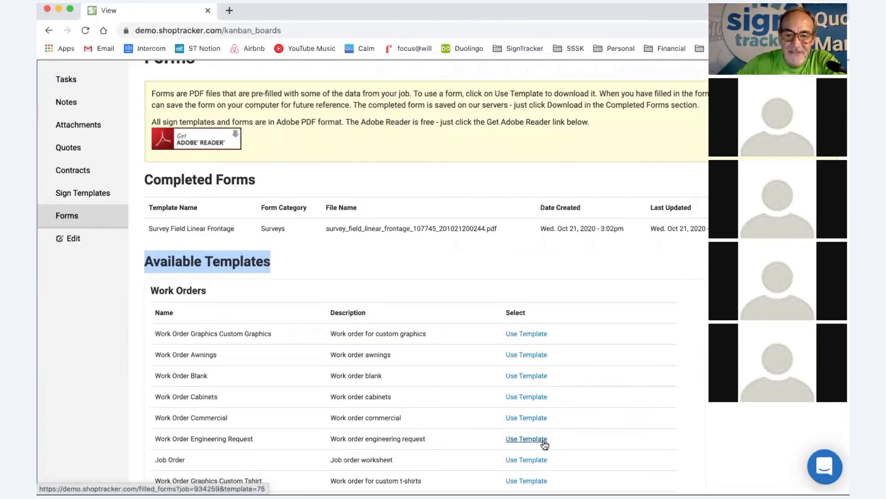
pyautogui.scroll(-3, 547, 439)
pyautogui.scroll(5, 331, 320)
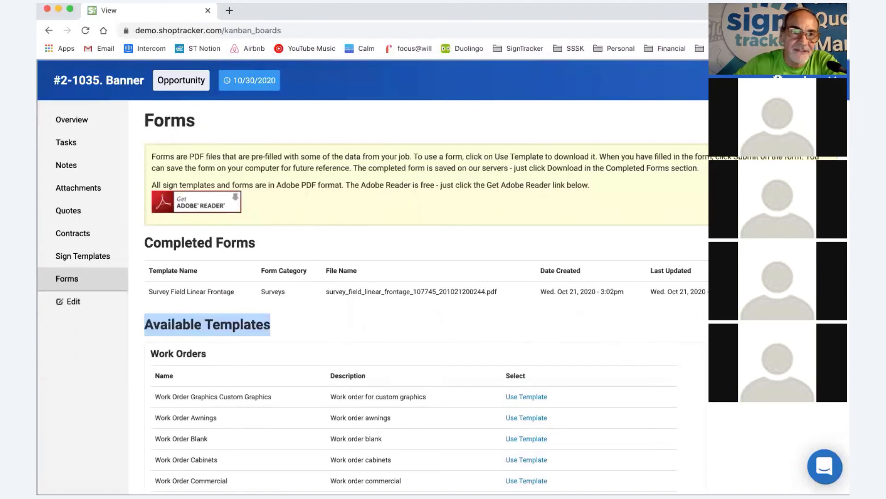
# Generate the Work Order Graphics Custom Graphics form for the Banner job, view the prefilled PDF, and return to the job's Forms section.
pyautogui.click(528, 396)
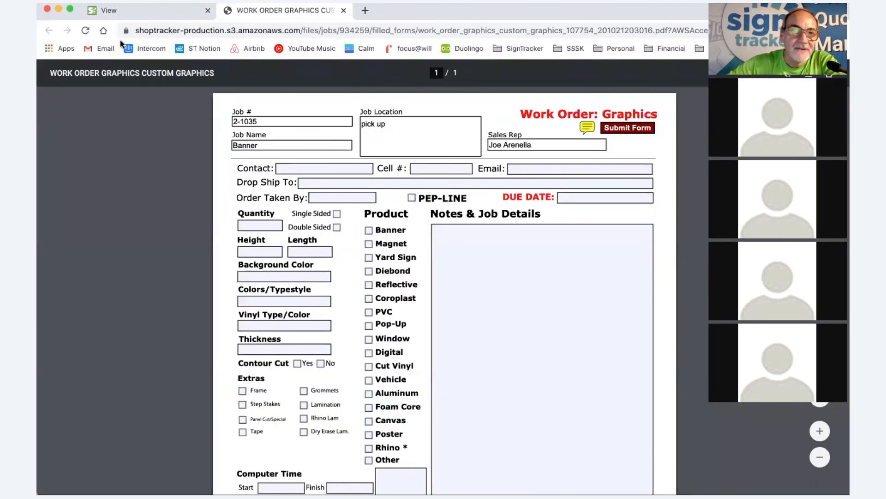
pyautogui.click(343, 11)
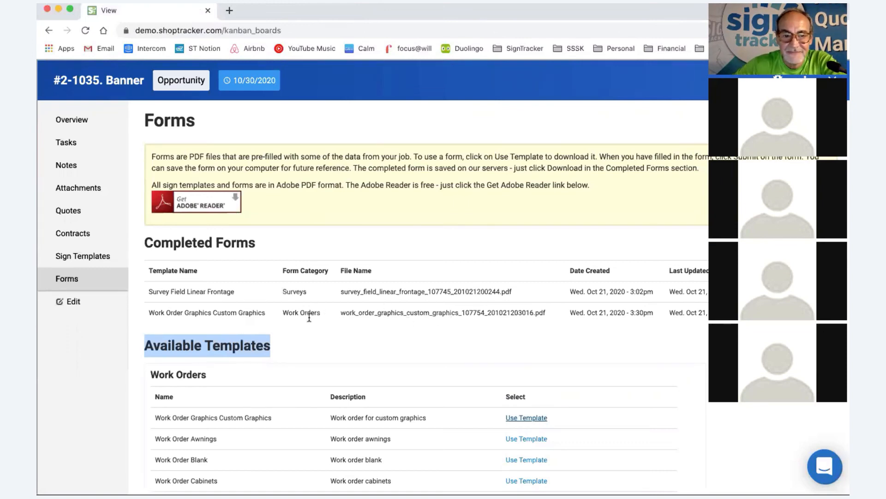
pyautogui.click(308, 341)
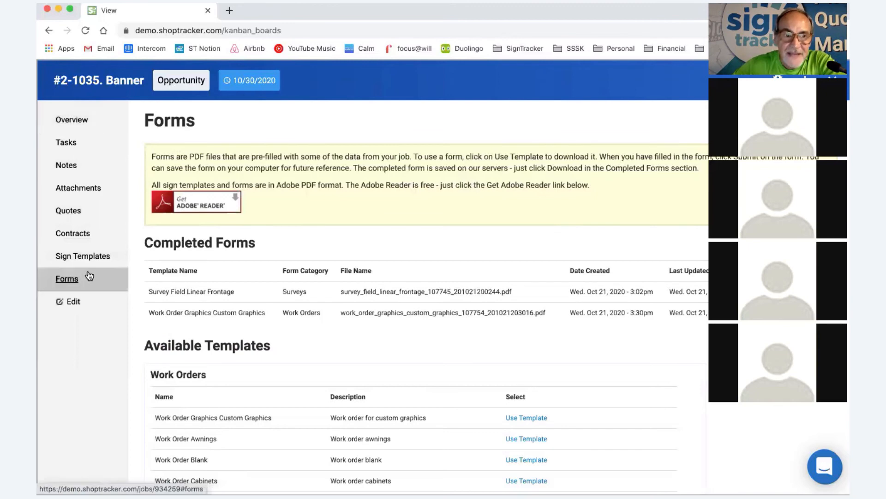
# Review the Banner job's overview, tasks and notes, and return to the Job Flow Board.
pyautogui.click(71, 123)
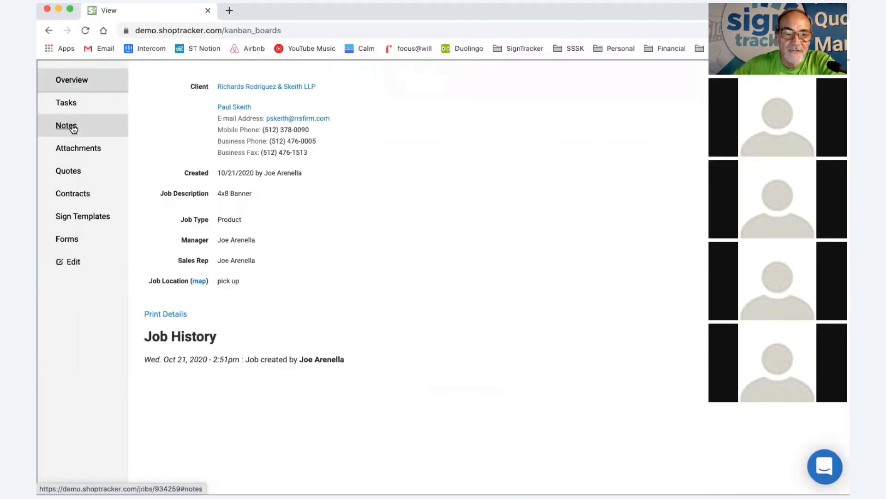
pyautogui.click(68, 107)
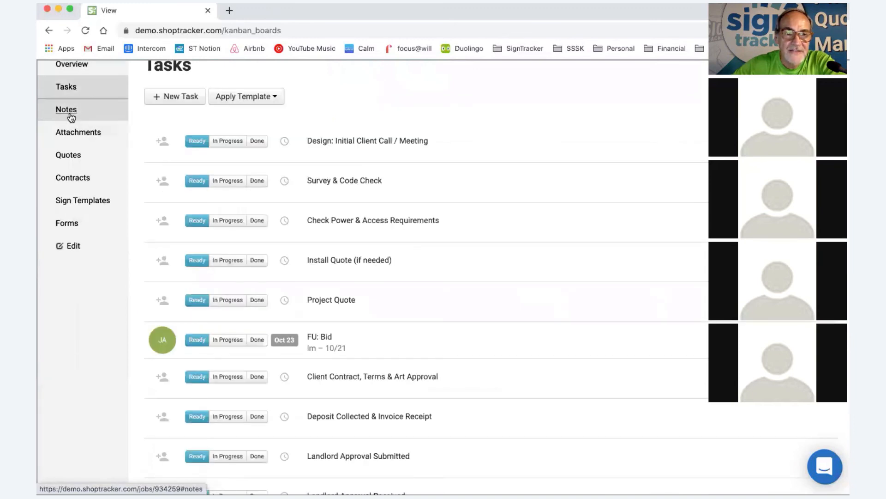
pyautogui.click(68, 110)
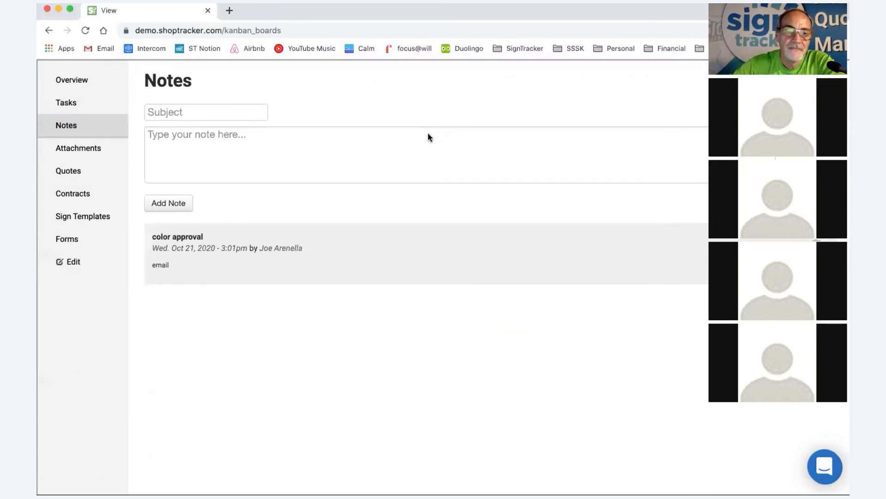
pyautogui.scroll(1, 441, 134)
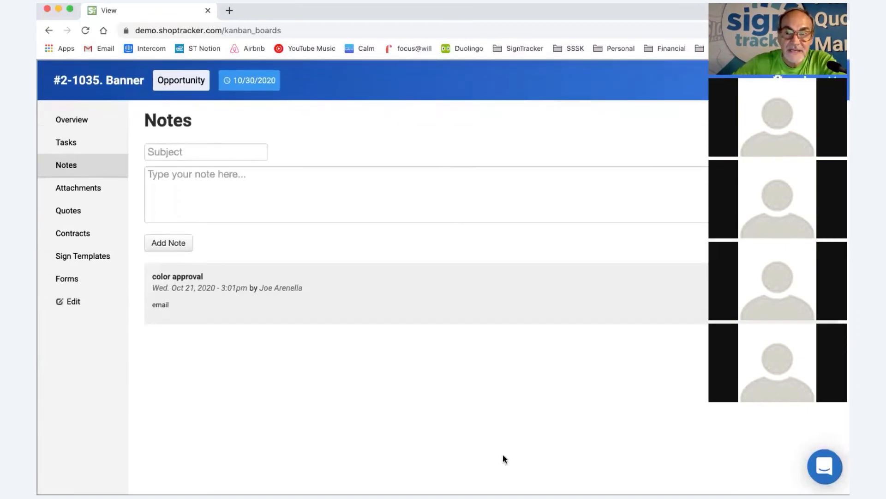
pyautogui.click(832, 80)
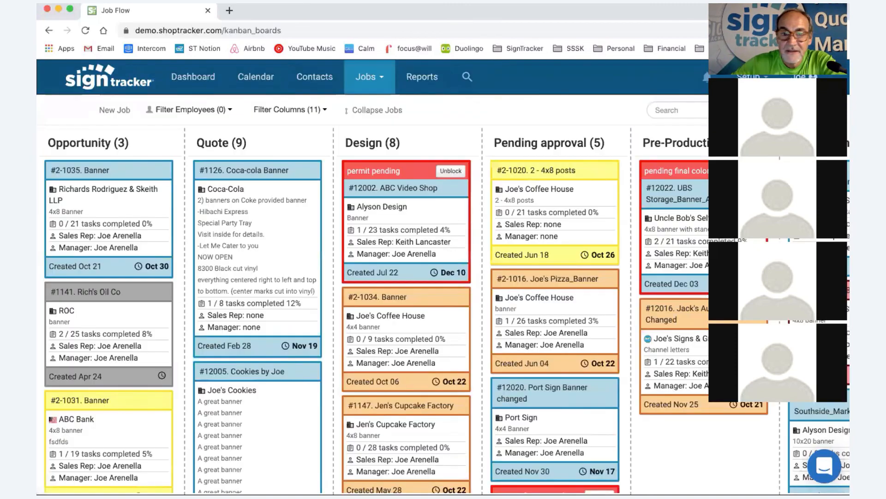
# Reopen the #2-1035 Banner job from the board and view its due date calendar and stage options without changing them.
pyautogui.moveTo(121, 177); pyautogui.dragTo(123, 179)
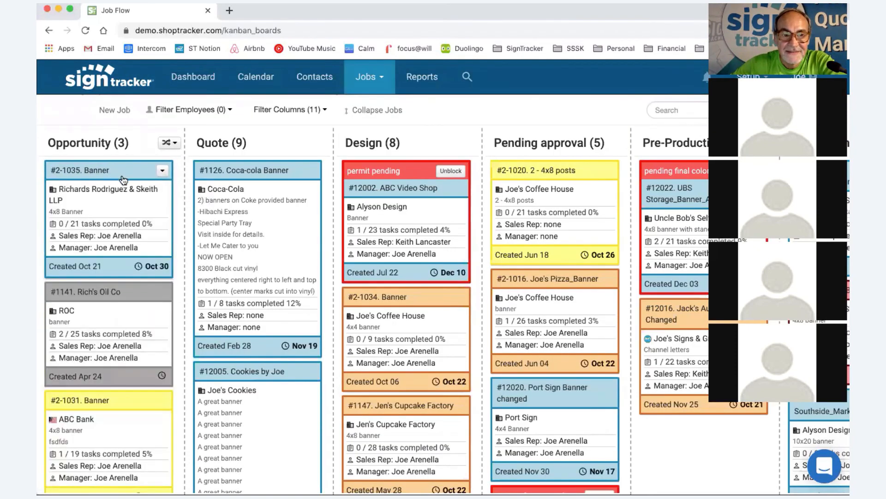
pyautogui.click(162, 170)
pyautogui.click(143, 193)
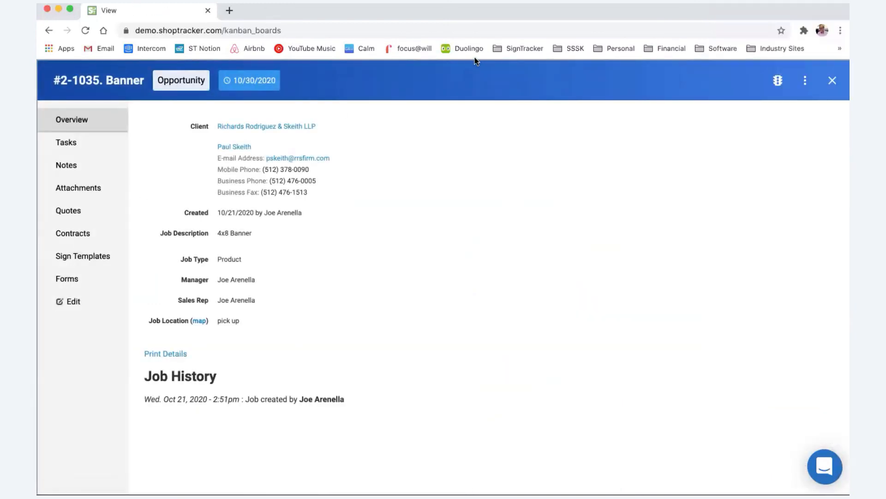
pyautogui.click(274, 88)
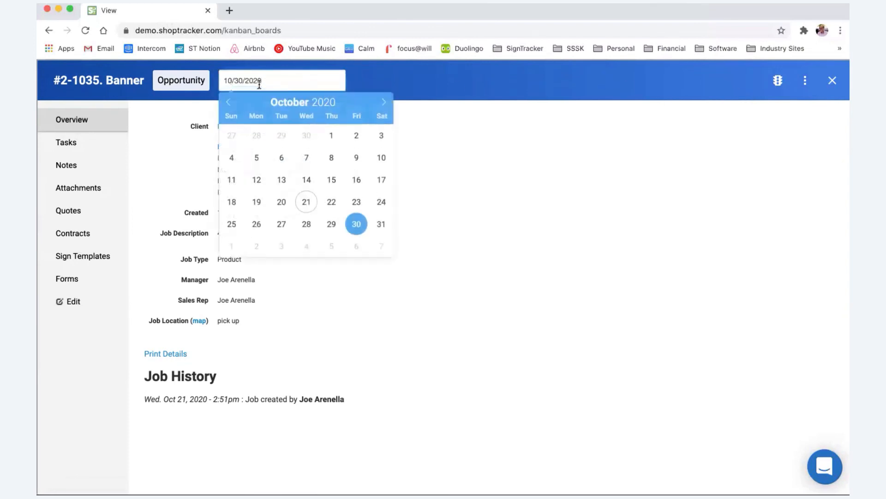
pyautogui.click(193, 84)
pyautogui.click(193, 84)
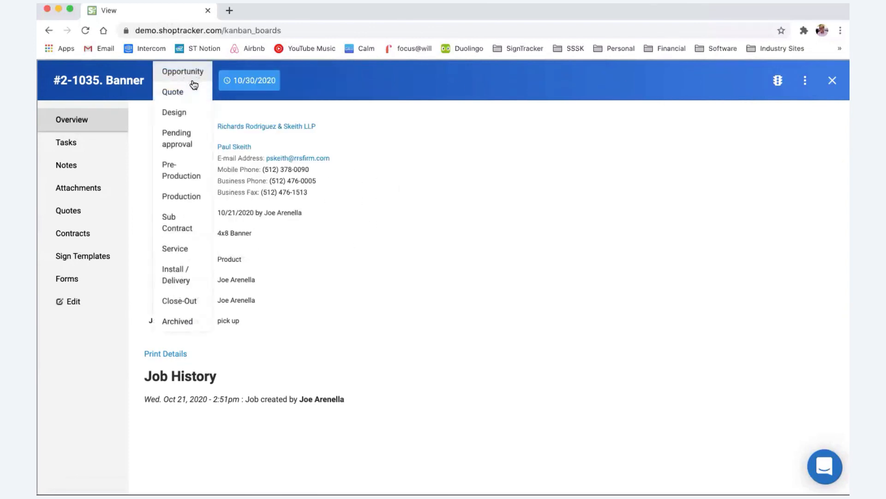
pyautogui.click(509, 142)
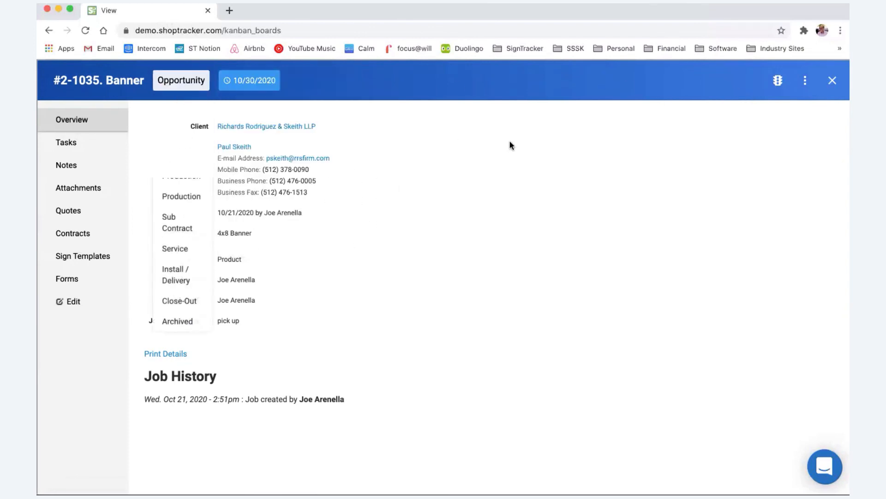
# Block the #2-1035 Banner job with the reason "pending color approval" and check its card and details from the Job Flow Board.
pyautogui.click(778, 83)
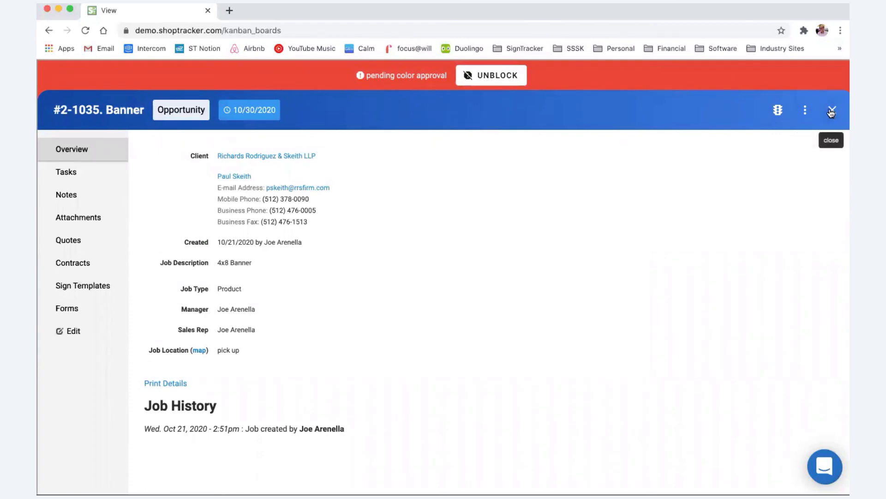
pyautogui.click(831, 113)
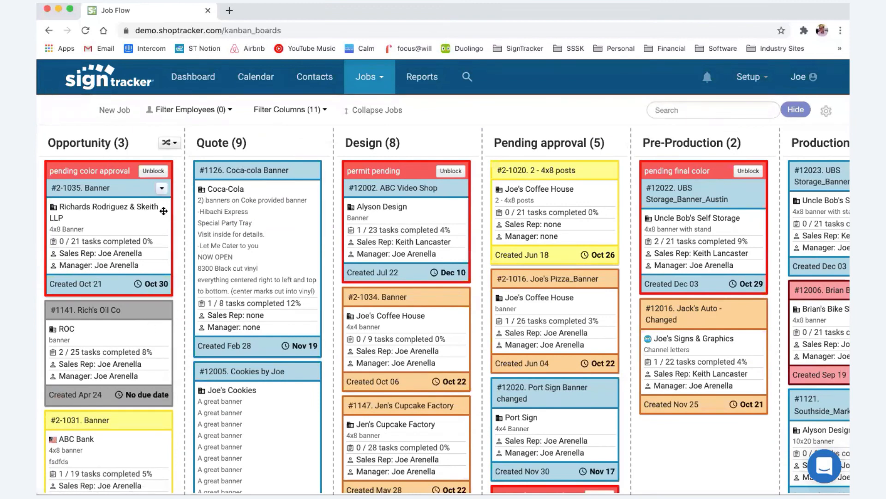
pyautogui.click(162, 188)
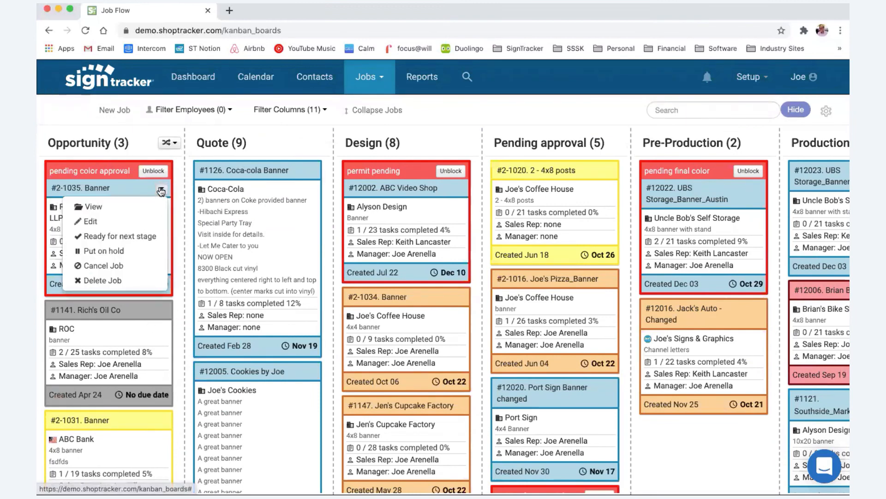
pyautogui.click(133, 205)
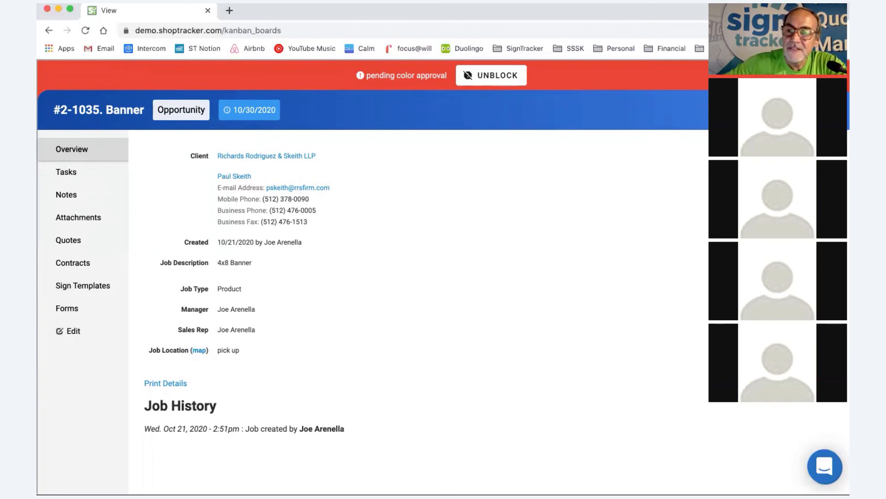
pyautogui.click(830, 110)
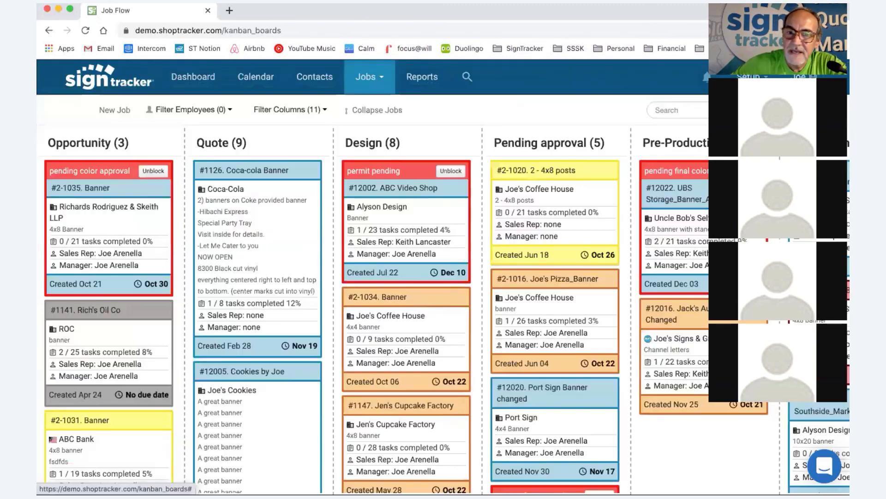
# Go to the Job List and open the archived jobs.
pyautogui.click(373, 79)
pyautogui.click(381, 105)
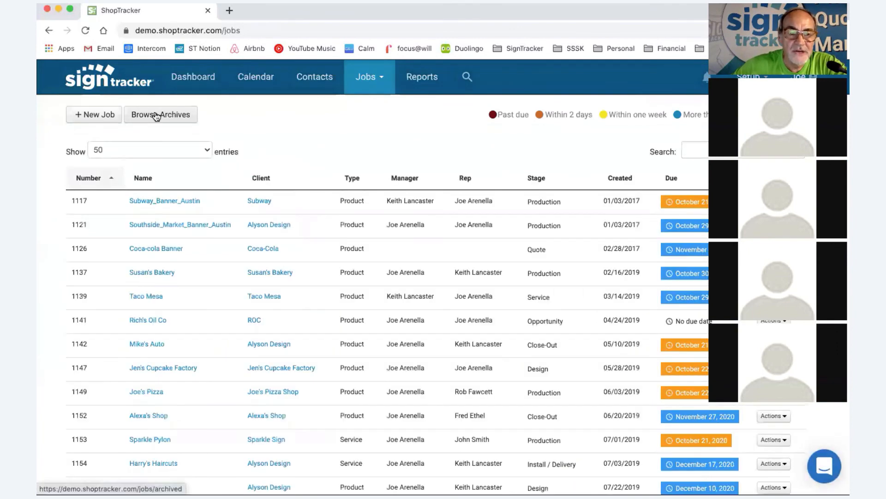
pyautogui.click(156, 115)
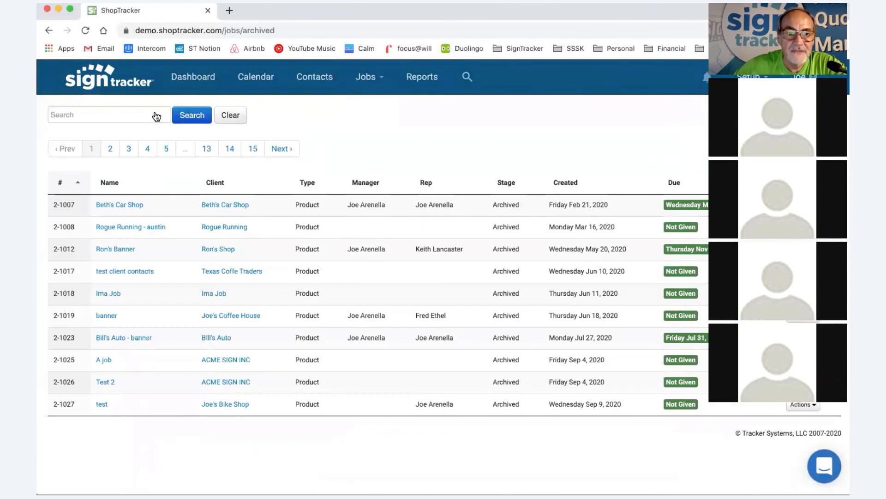
# Clone the archived job #2-1008 Rogue Running - austin, including its job tasks, notes and quotes.
pyautogui.click(121, 230)
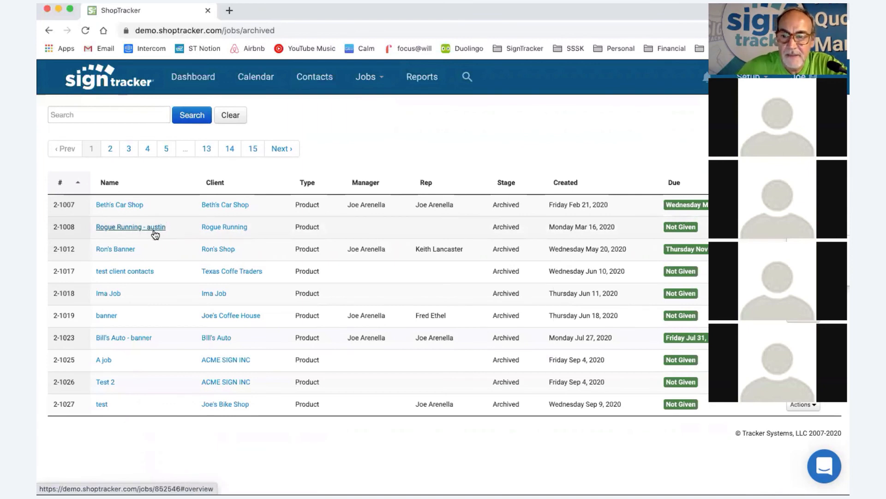
pyautogui.click(815, 261)
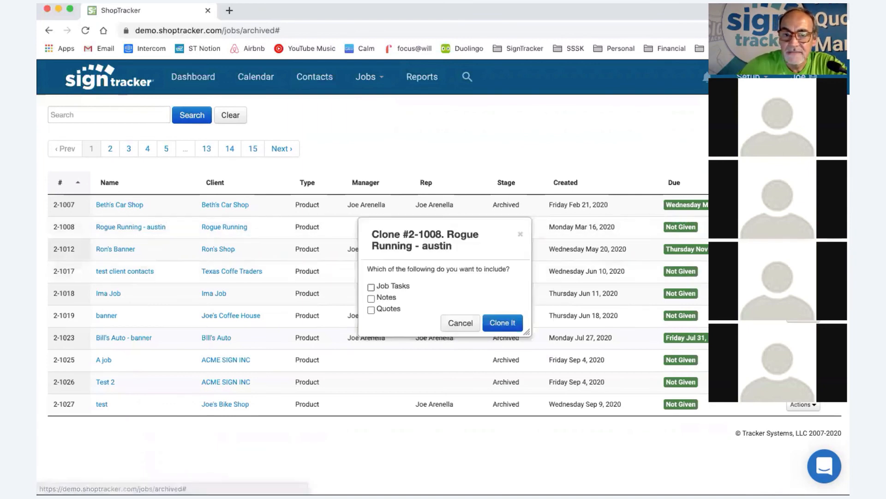
pyautogui.click(372, 288)
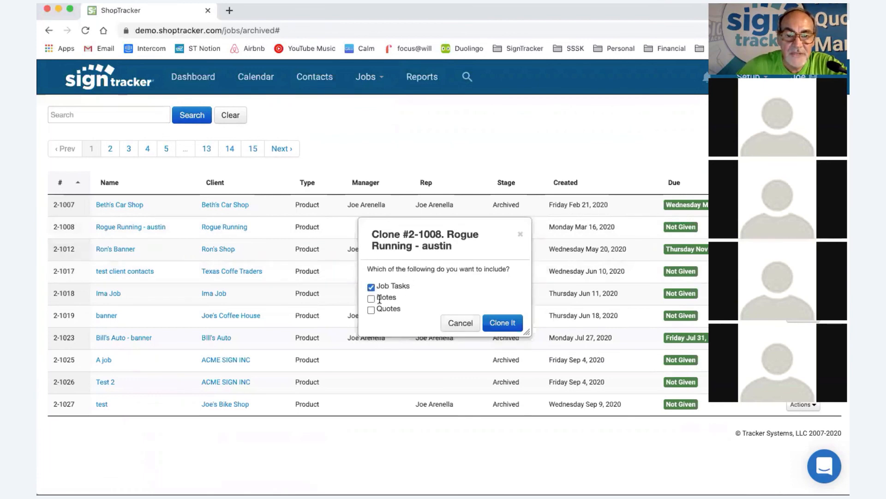
pyautogui.click(372, 299)
pyautogui.click(370, 310)
pyautogui.click(505, 323)
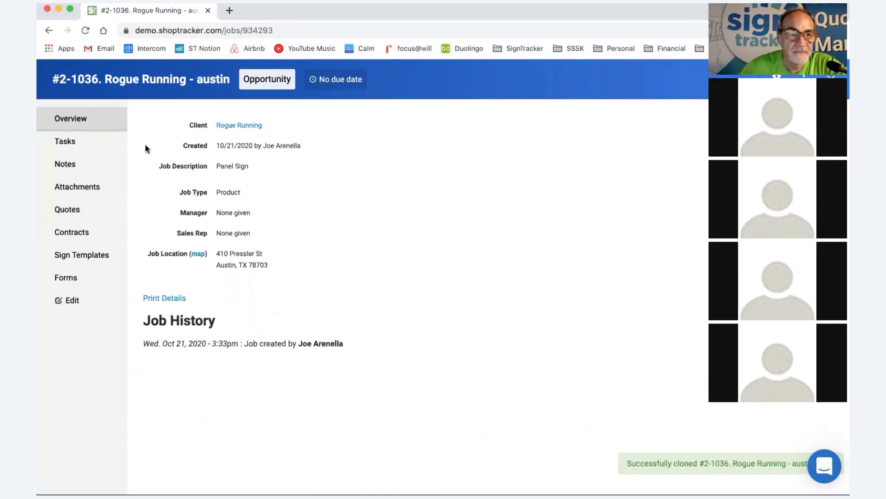
# Check the cloned Rogue Running job's notes, tasks and due date setting, and return to the archived jobs.
pyautogui.click(72, 164)
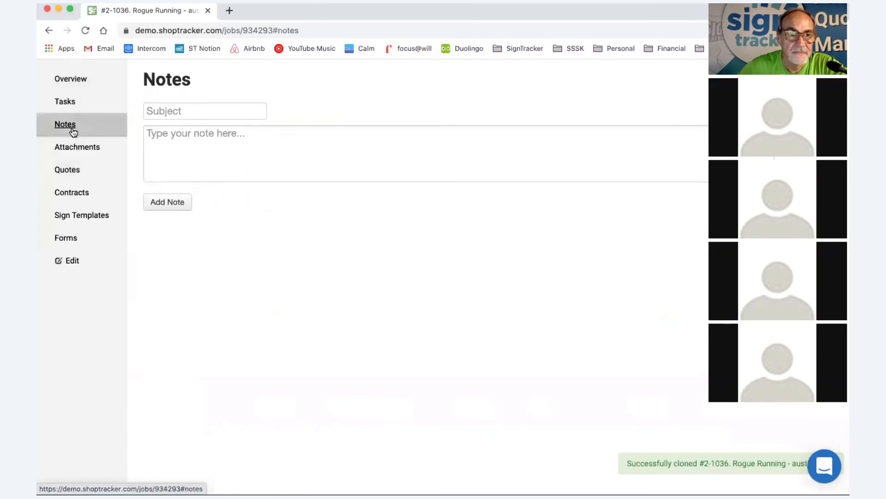
pyautogui.scroll(1, 88, 143)
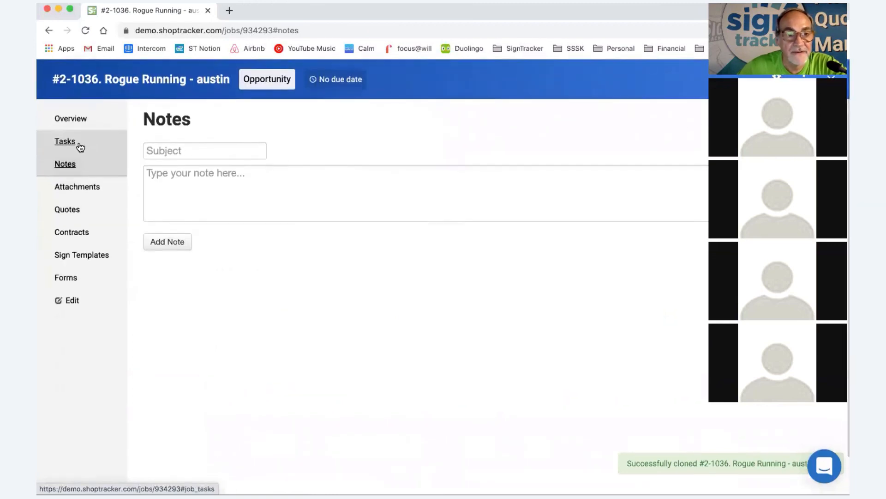
pyautogui.click(79, 145)
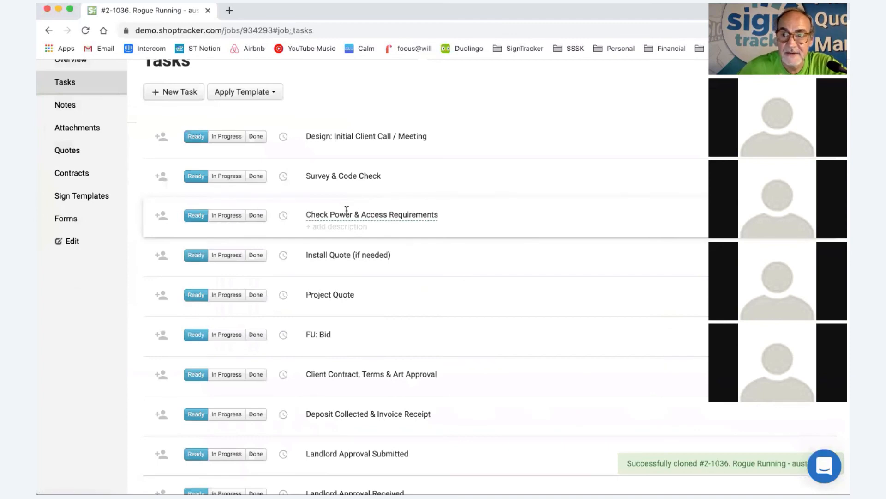
pyautogui.scroll(2, 347, 210)
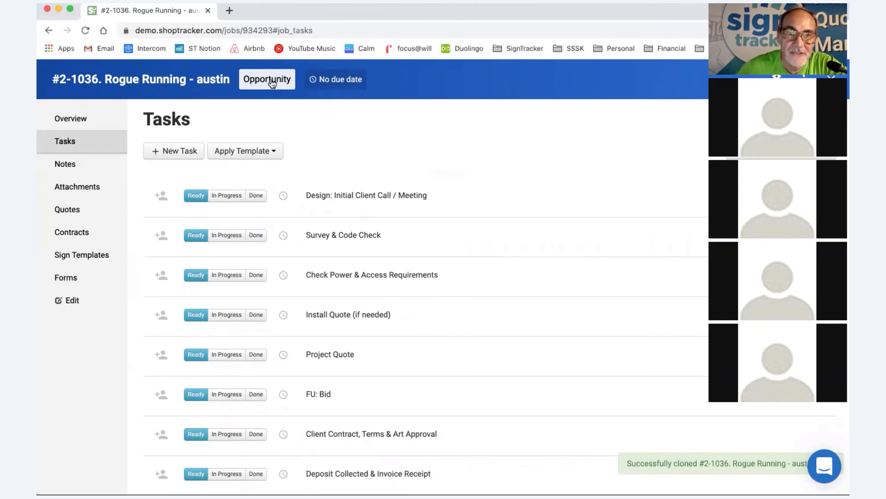
pyautogui.click(335, 81)
pyautogui.click(629, 157)
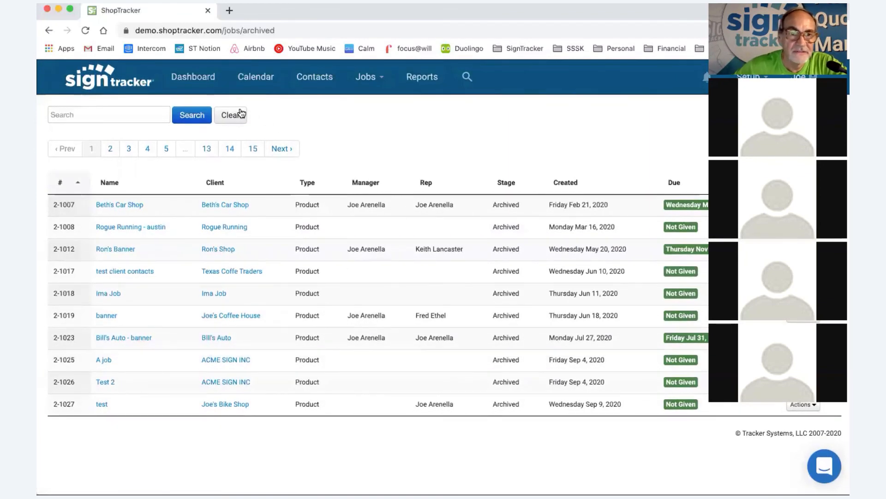
# Open the Dashboard and look through the support messenger's conversation, article search and upcoming webinar sections.
pyautogui.click(199, 82)
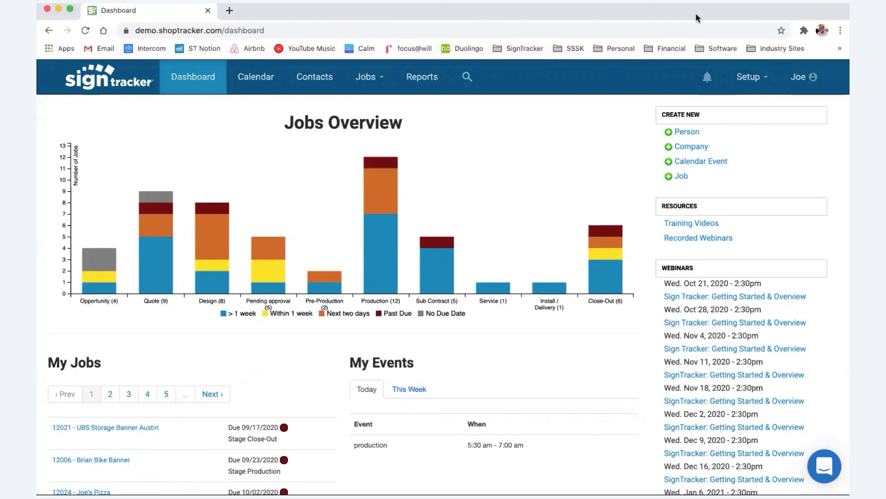
pyautogui.click(825, 469)
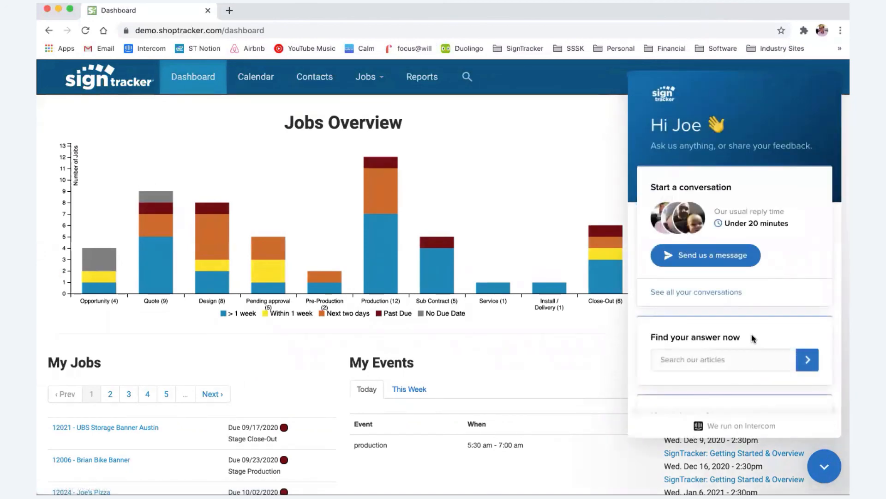
pyautogui.scroll(-4, 706, 384)
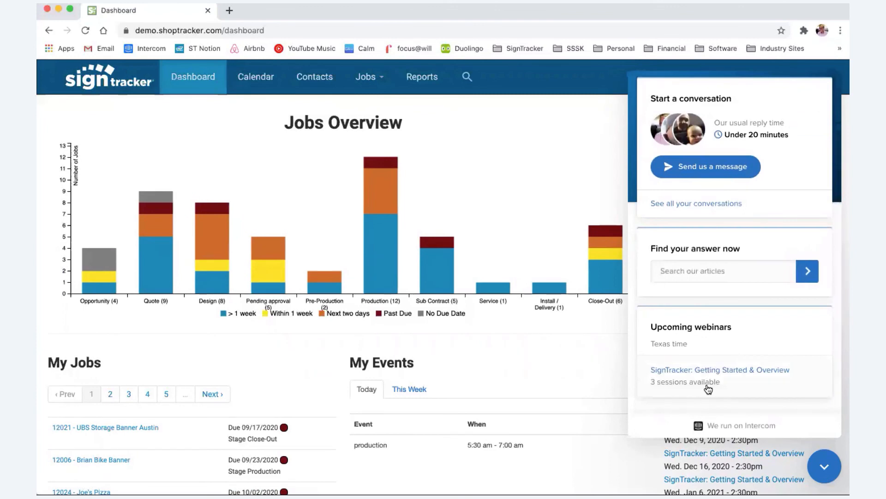
pyautogui.scroll(4, 709, 389)
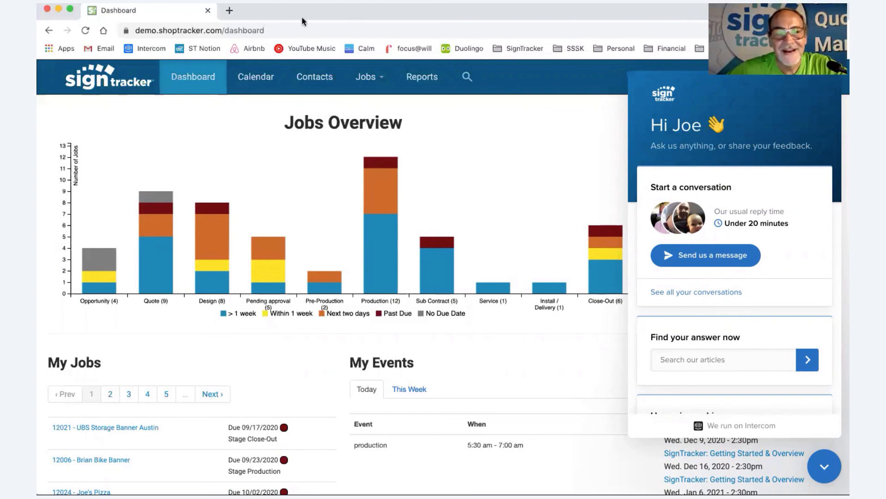
# Switch to Intercom in a new browser tab and view its conversation inbox.
pyautogui.click(229, 12)
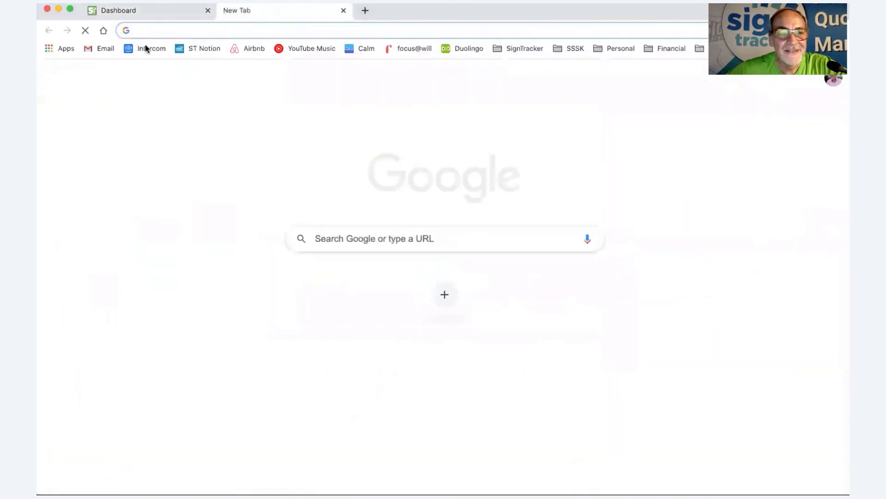
pyautogui.click(145, 45)
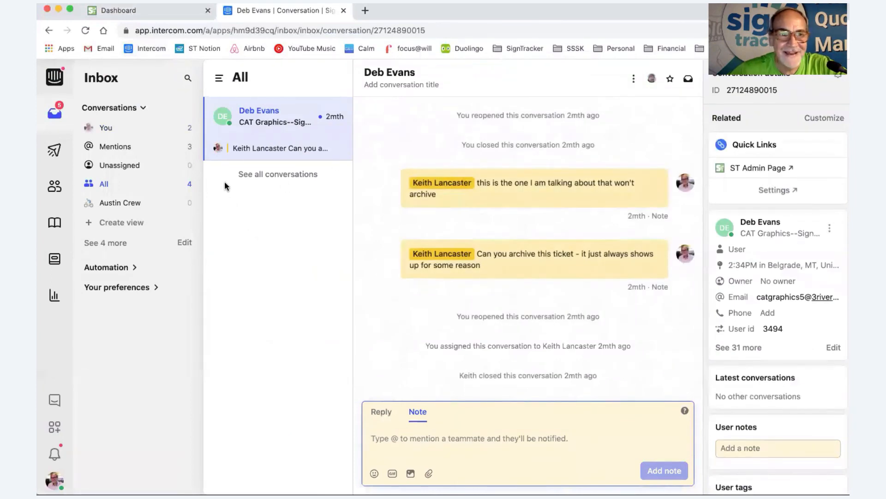
# Check the unassigned and own conversations in the Intercom inbox, return to the SignTracker Dashboard and close its support messenger.
pyautogui.click(120, 167)
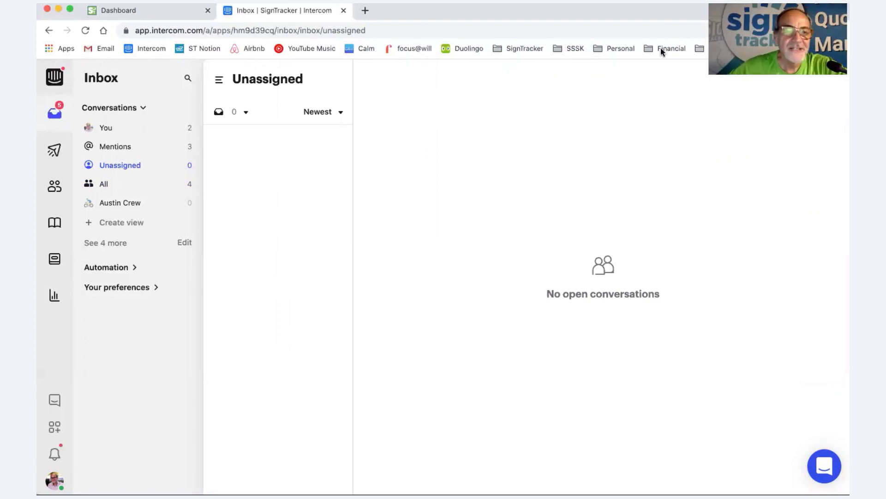
pyautogui.click(108, 130)
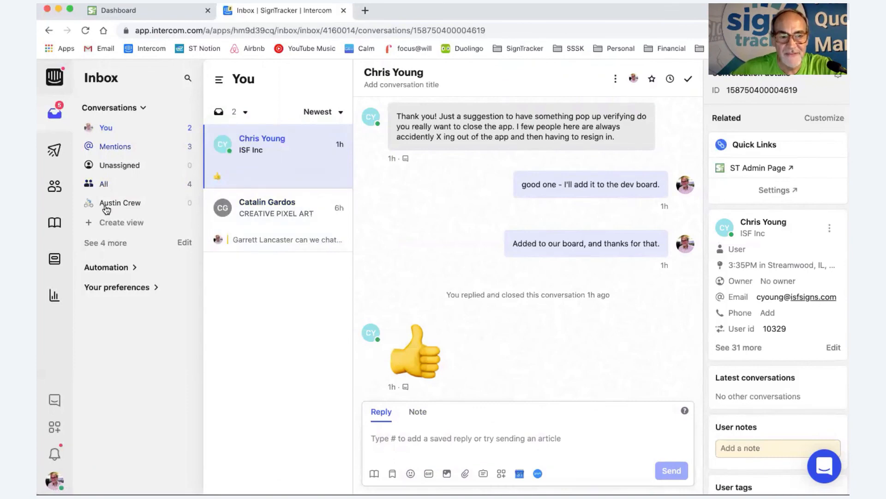
pyautogui.click(173, 14)
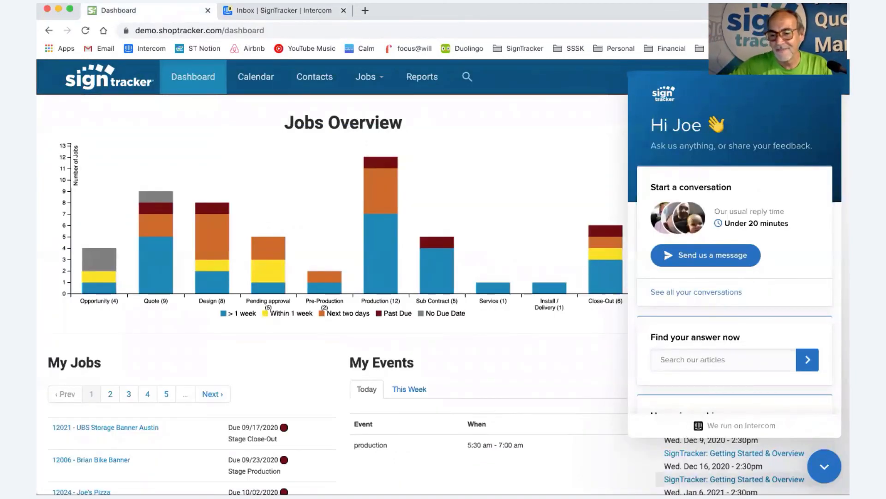
pyautogui.click(824, 467)
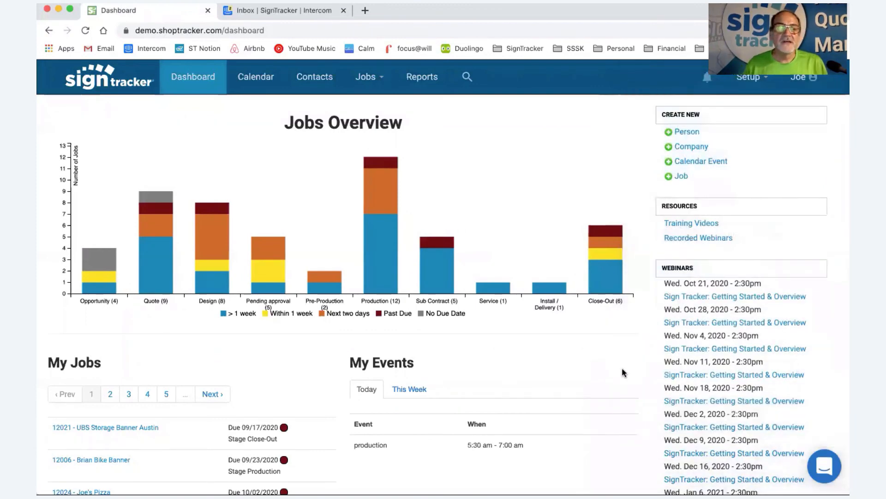
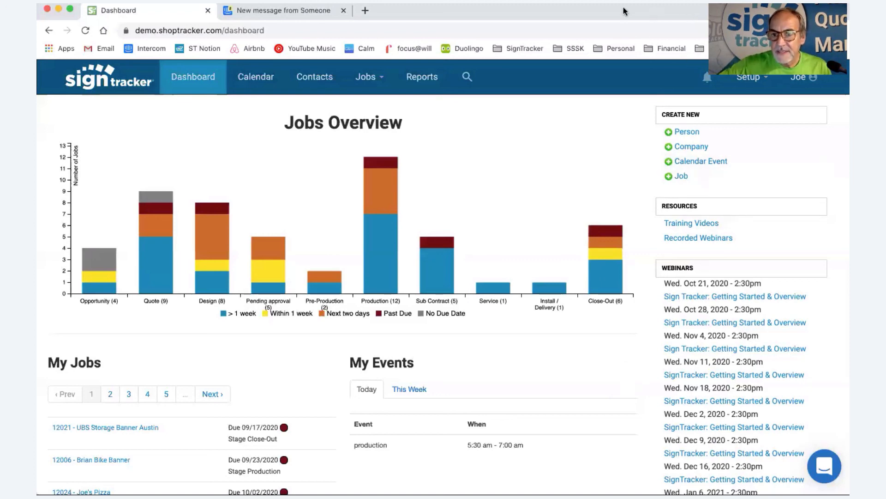
# Open the shop's employee list in the admin setup and view the user account permissions of the CTO: Customer Care shop admin.
pyautogui.click(766, 80)
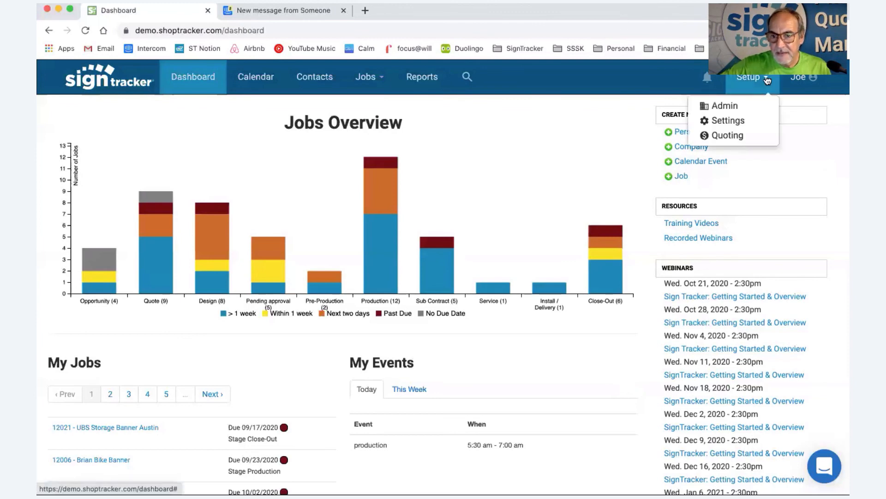
pyautogui.click(740, 104)
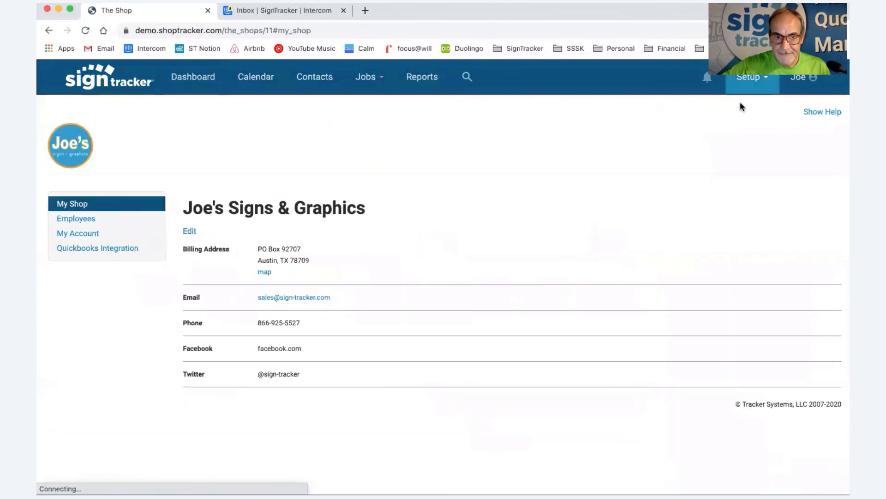
pyautogui.click(75, 221)
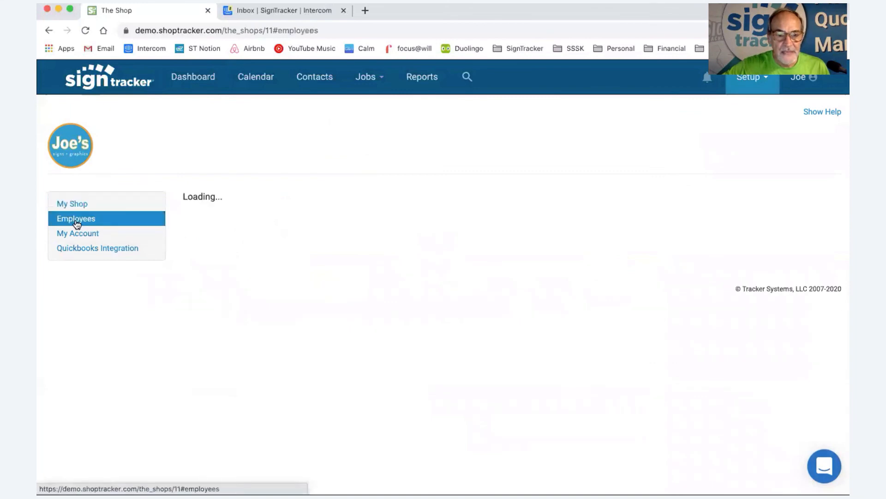
pyautogui.scroll(-3, 273, 379)
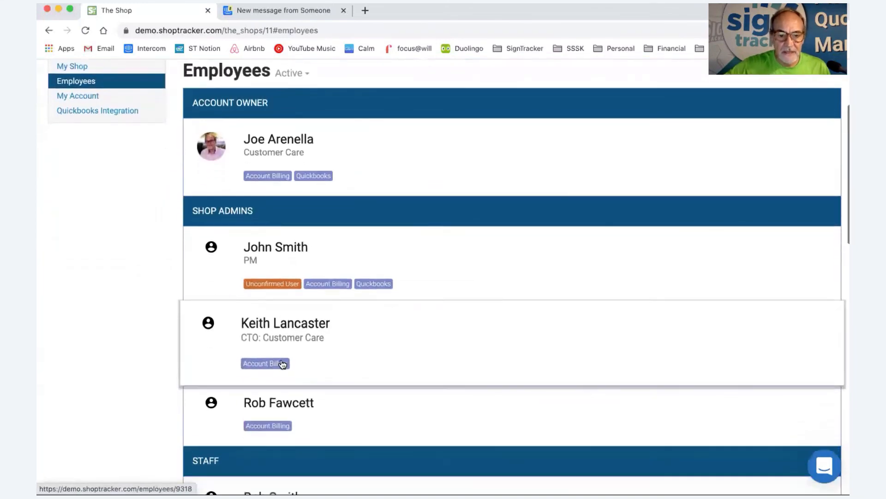
pyautogui.click(278, 318)
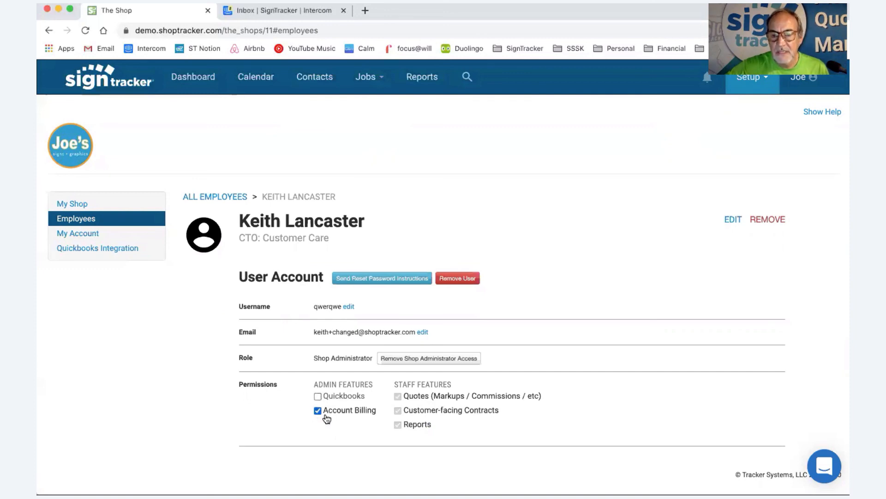
# View the Contacts page and switch to the list of current jobs.
pyautogui.click(301, 80)
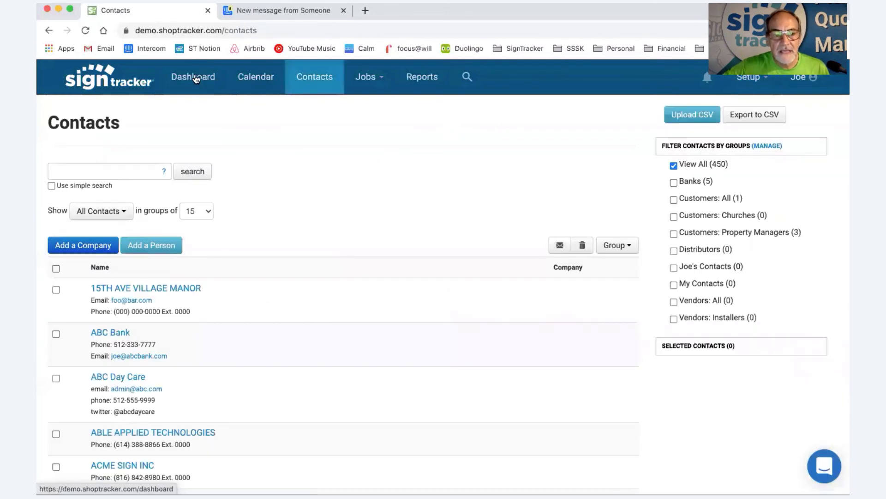
pyautogui.click(377, 82)
pyautogui.click(376, 104)
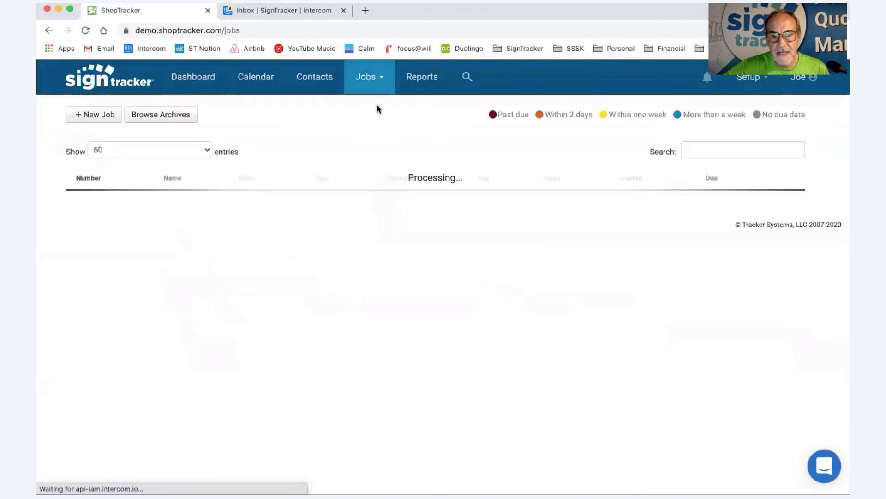